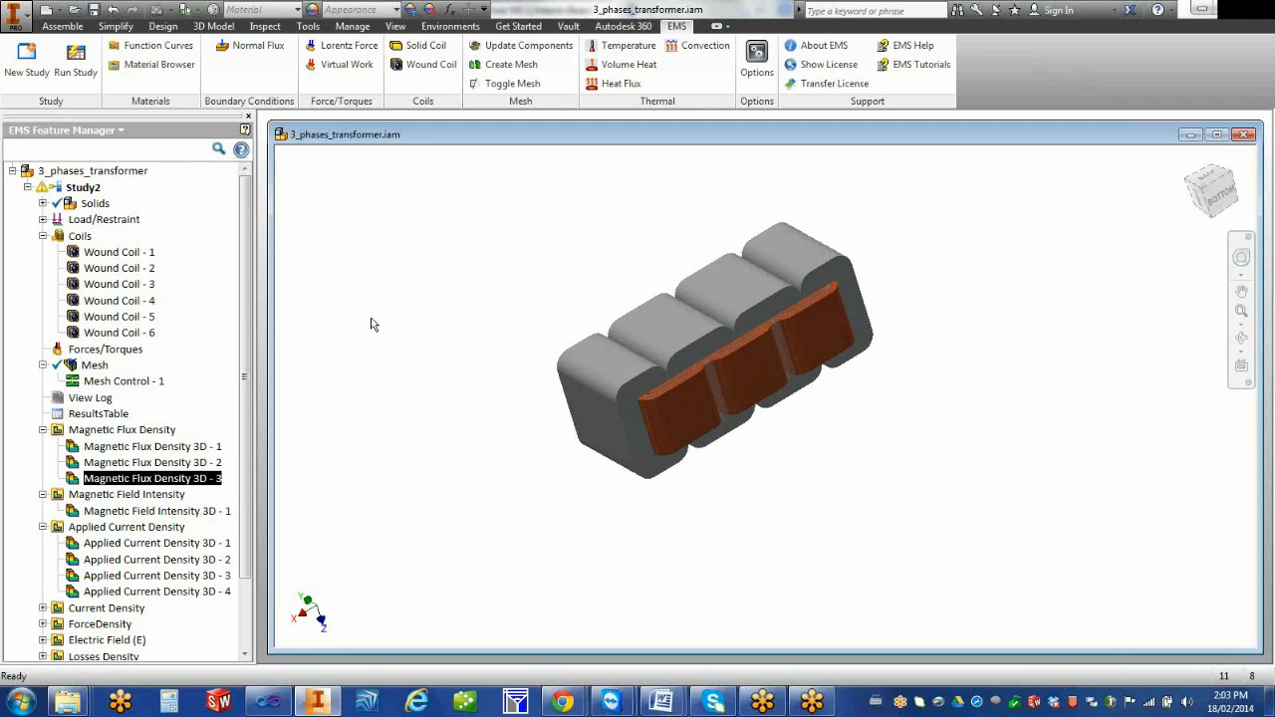
Collapse the Magnetic Flux Density, Magnetic Field Intensity and Applied Current Density result folders of Study2
click(43, 429)
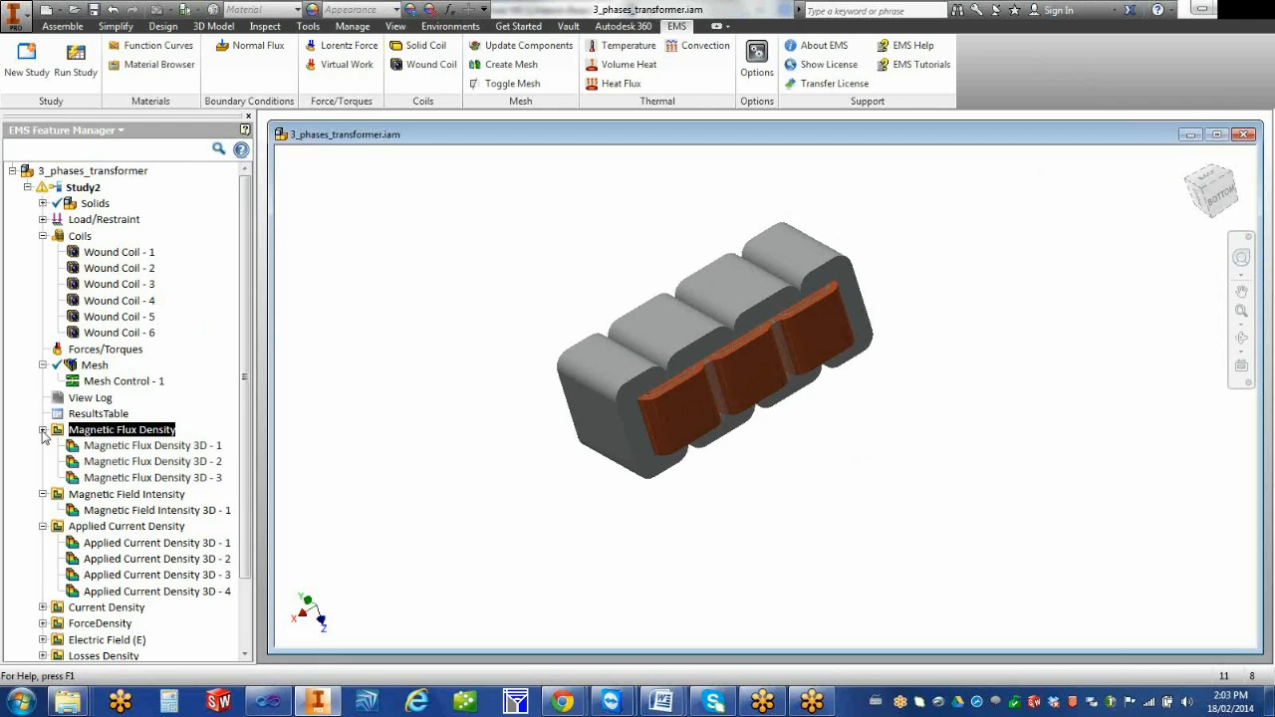
click(43, 478)
click(43, 446)
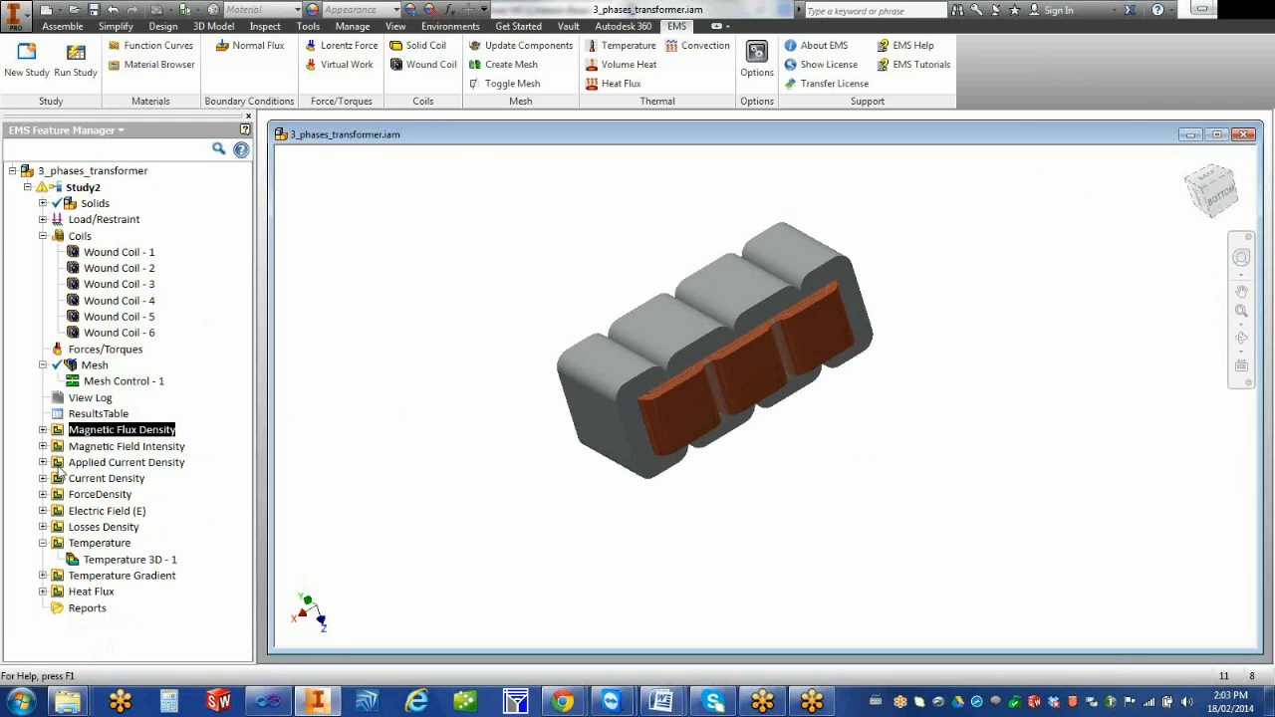
Open Study2's results table, widen its pane and examine the flux linkage, current and voltage of the wound coils
double_click(86, 414)
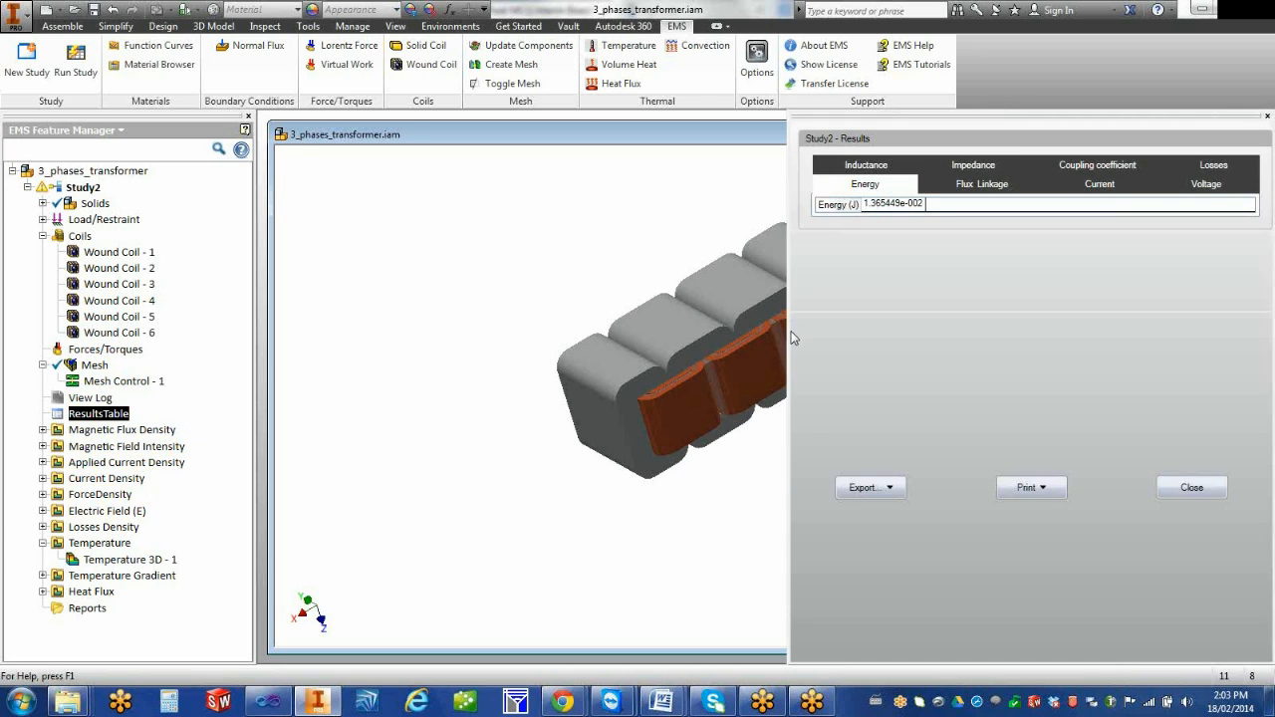
drag(786, 330, 440, 326)
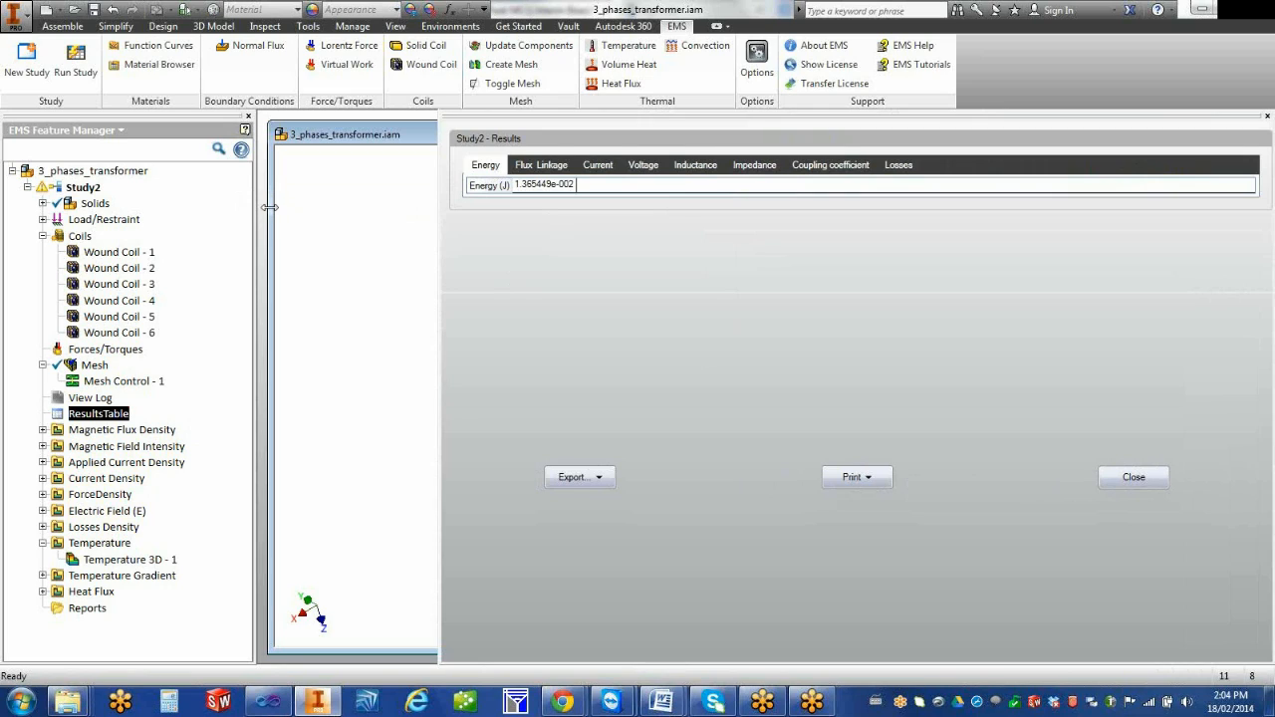
click(546, 166)
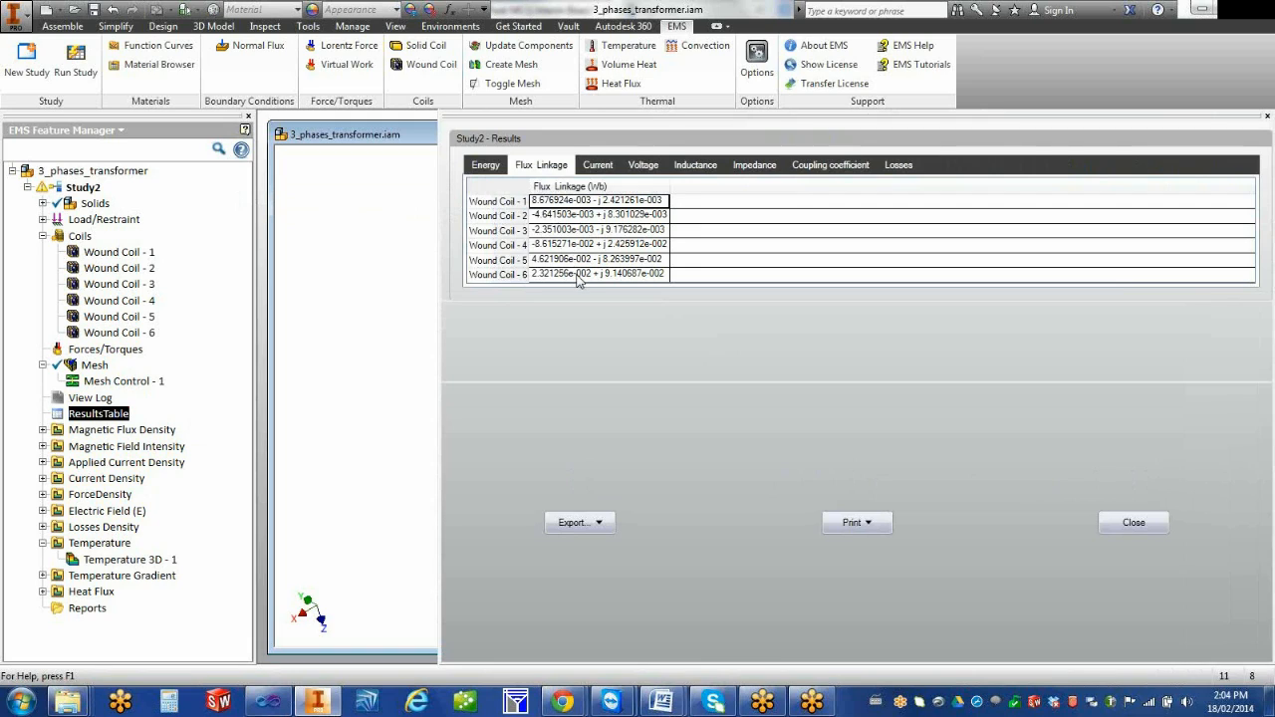
click(597, 165)
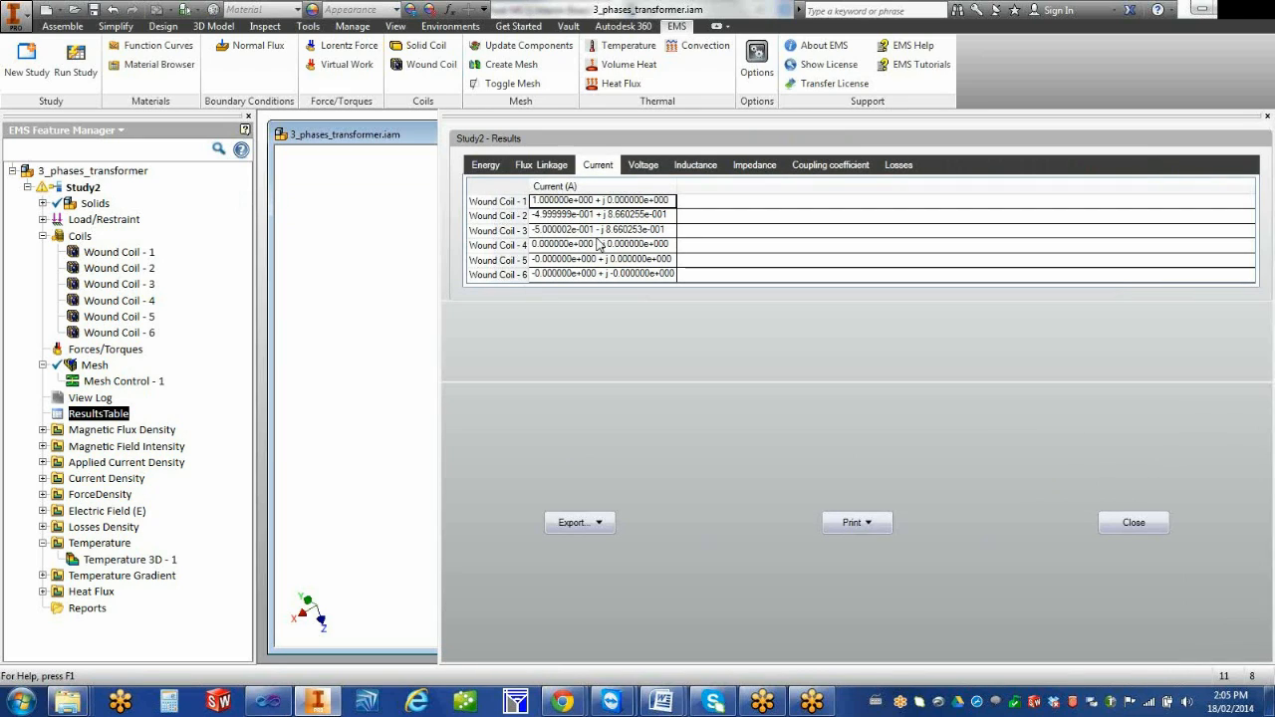
click(644, 168)
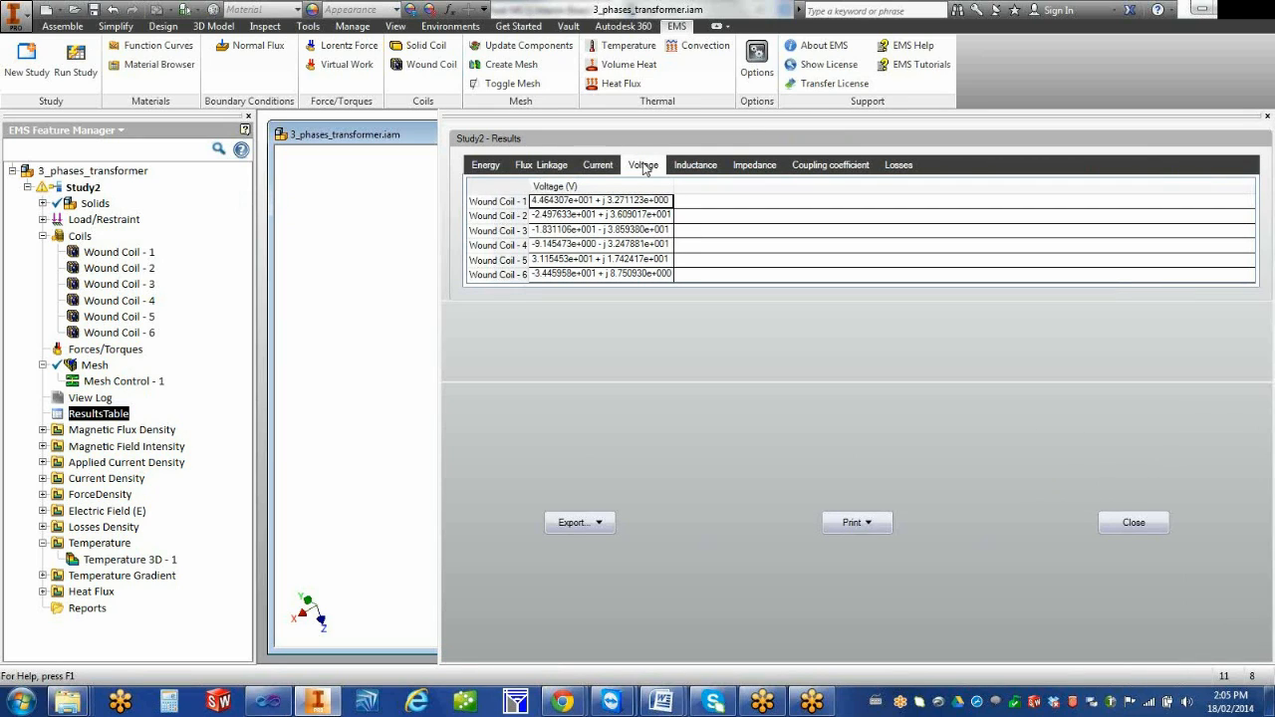
click(601, 167)
click(637, 168)
Examine the inductance, impedance, coupling coefficient and losses results of Study2
click(696, 165)
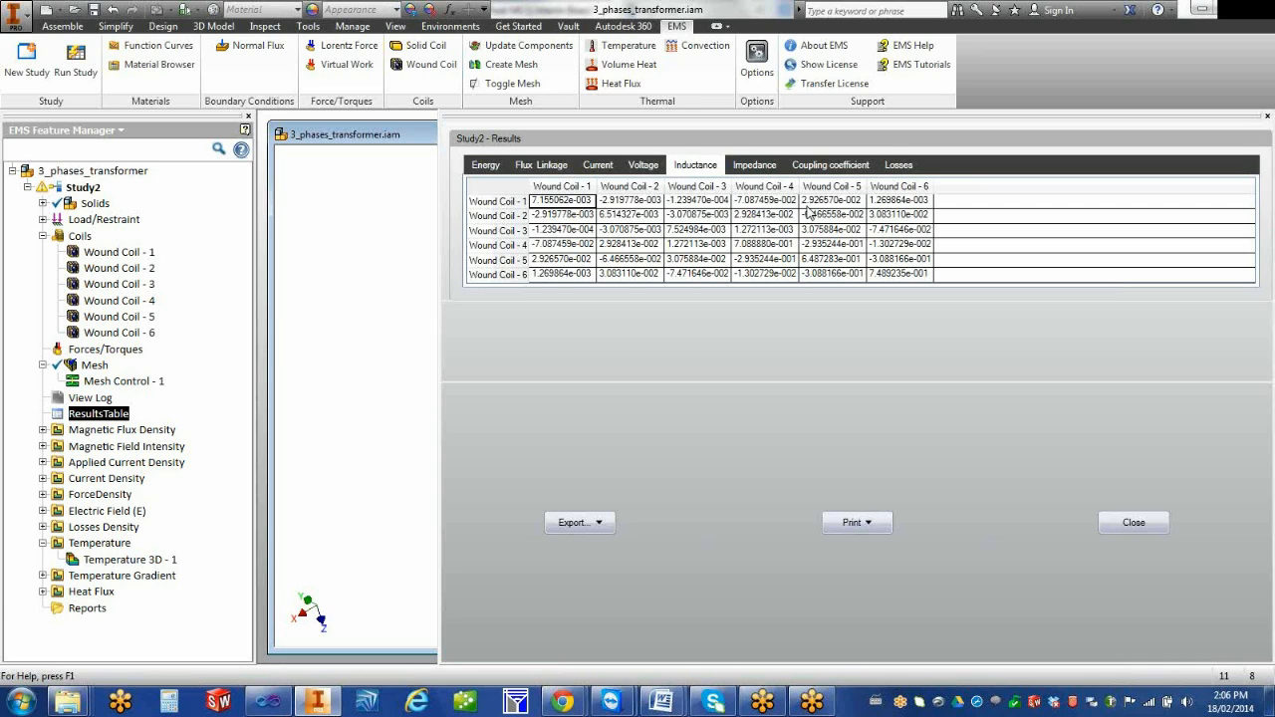
click(755, 166)
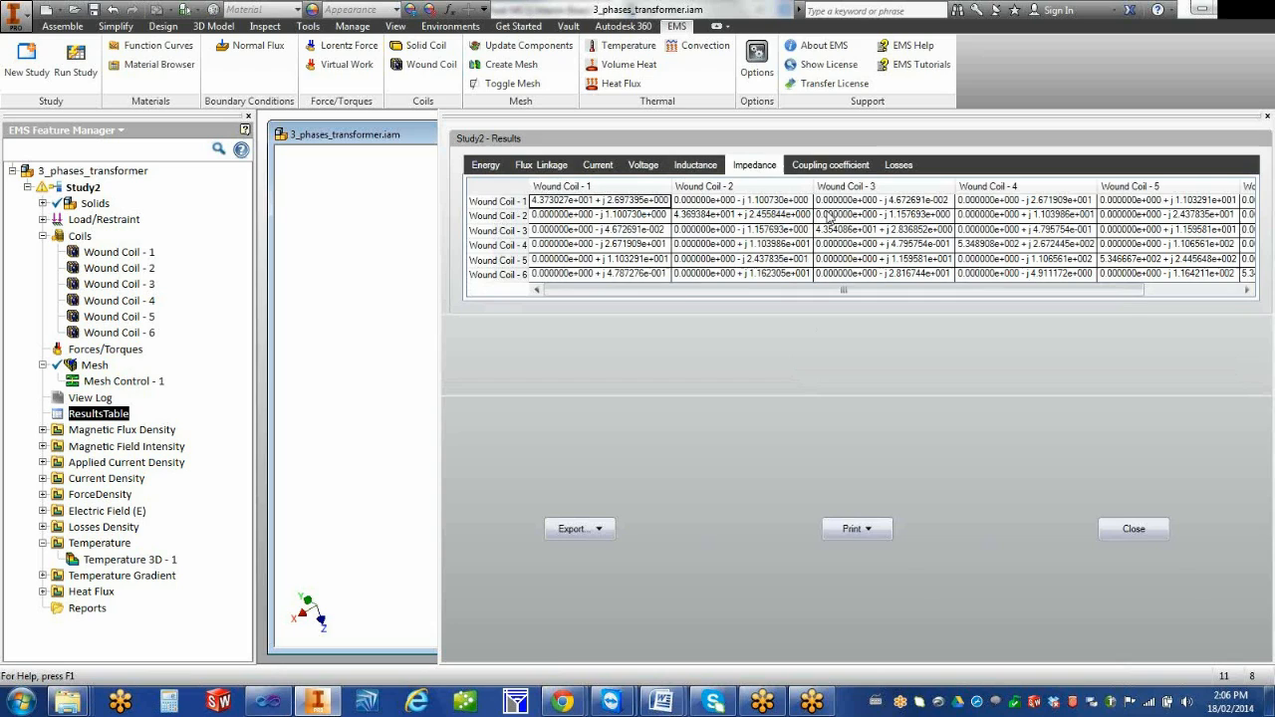
click(827, 166)
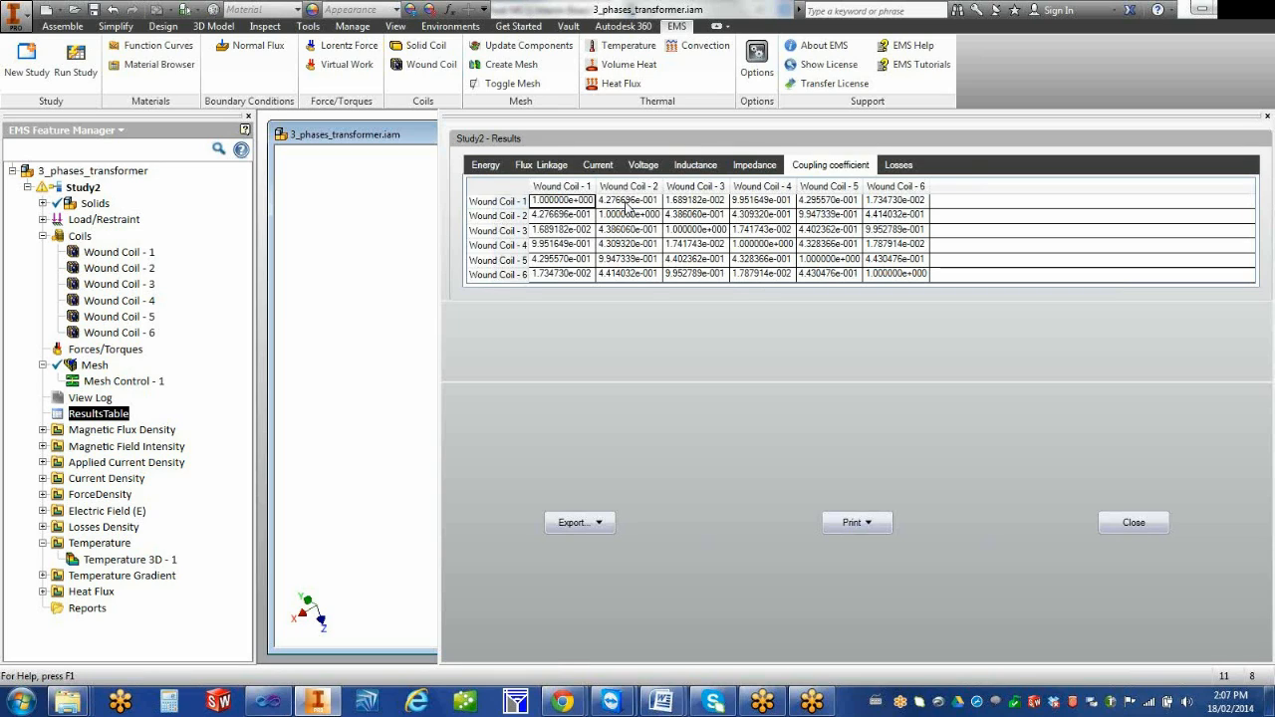
click(903, 167)
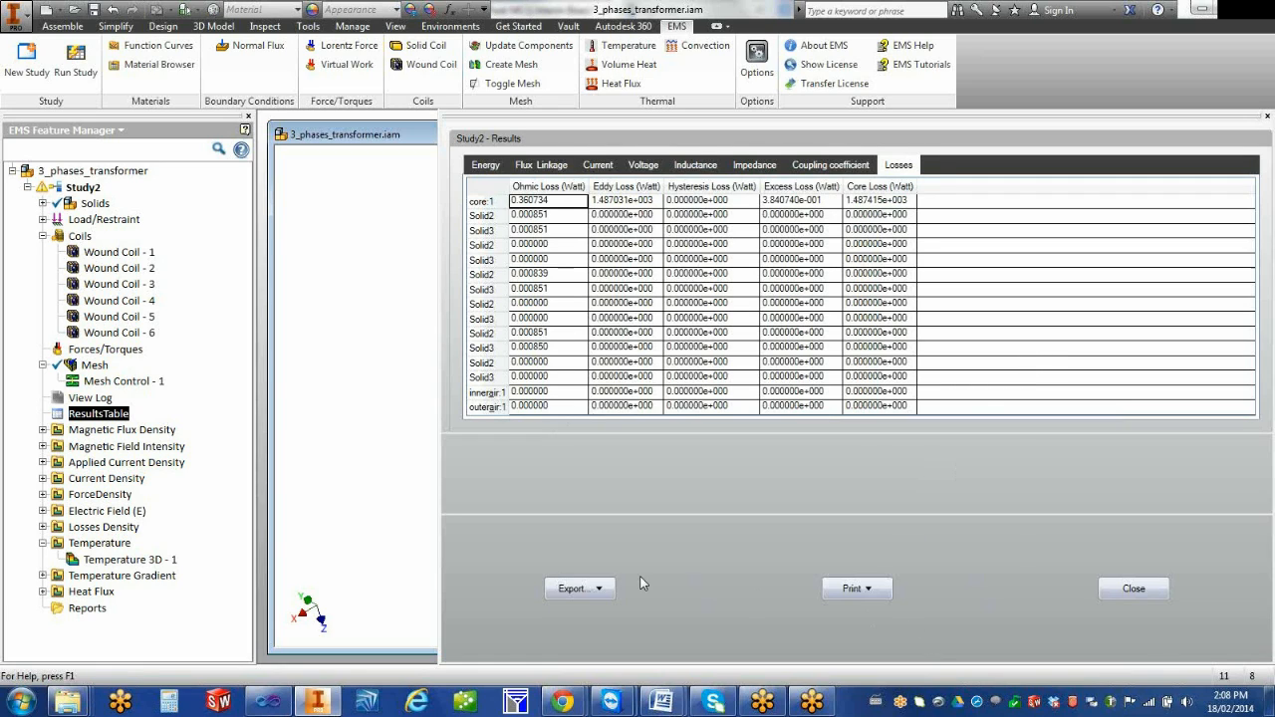
Check the file types offered for exporting all results without saving, and close the results table
click(581, 588)
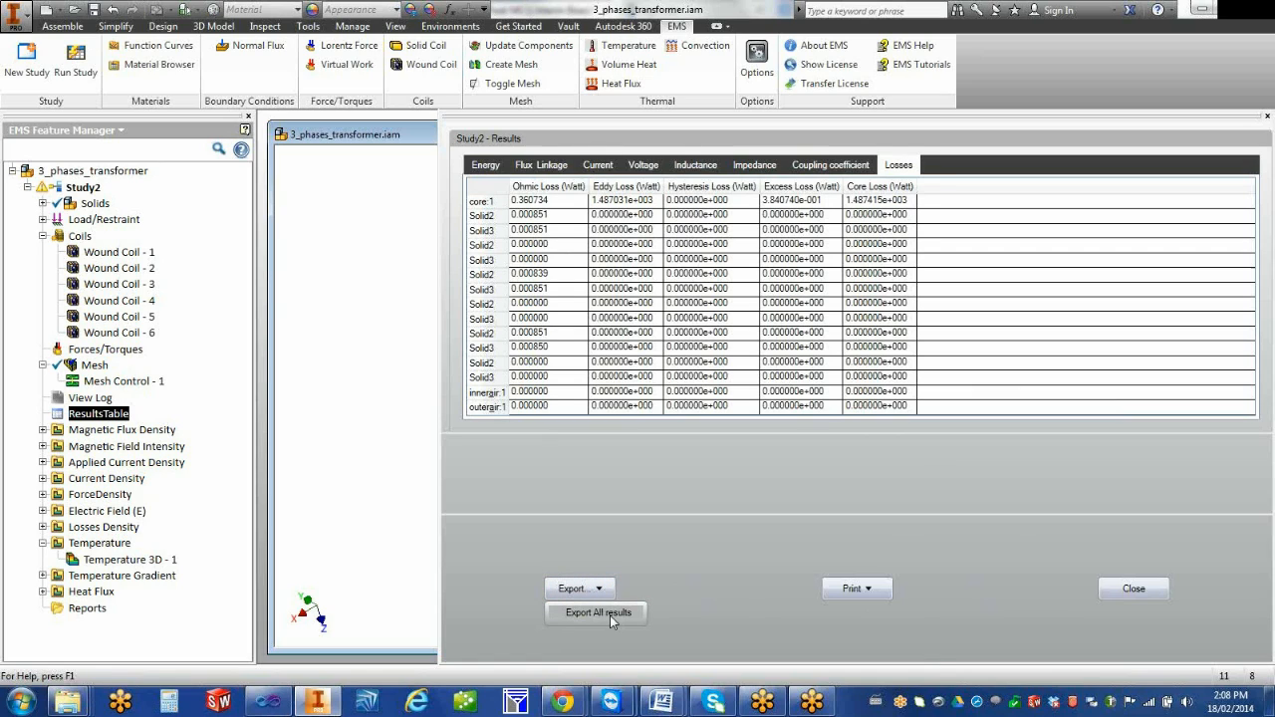
click(609, 614)
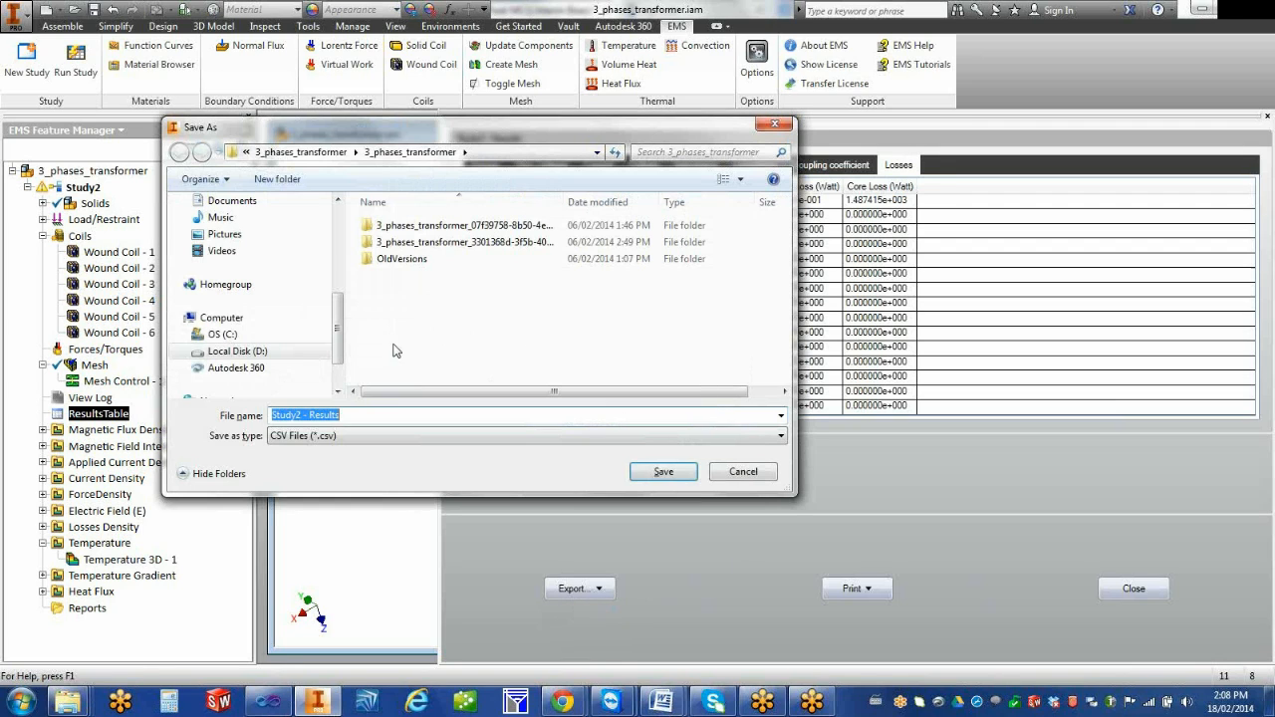
click(514, 438)
click(514, 438)
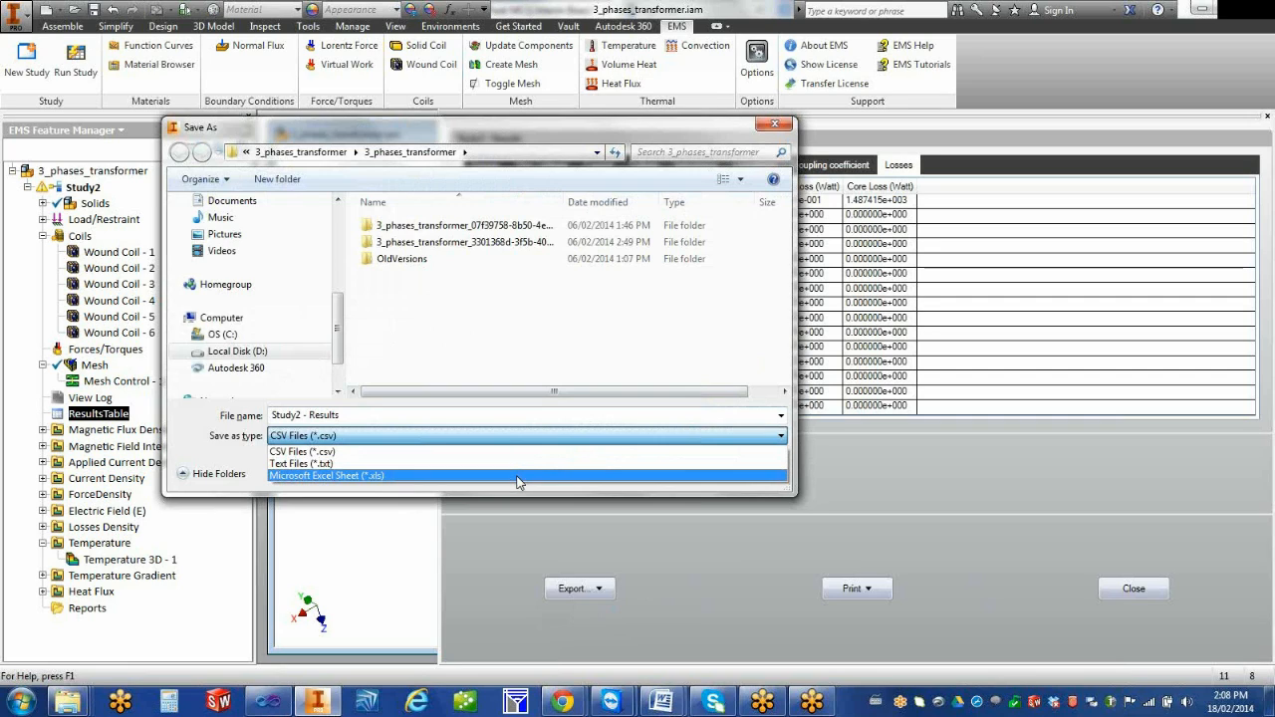
click(564, 413)
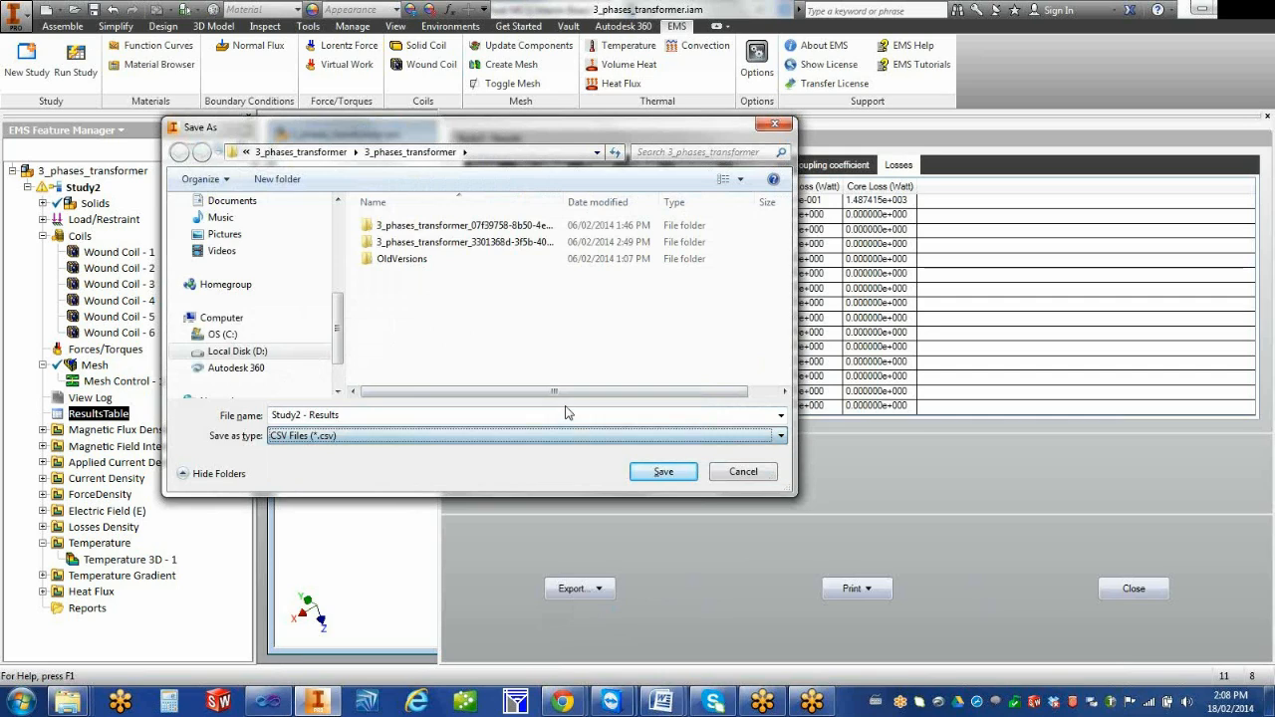
click(752, 475)
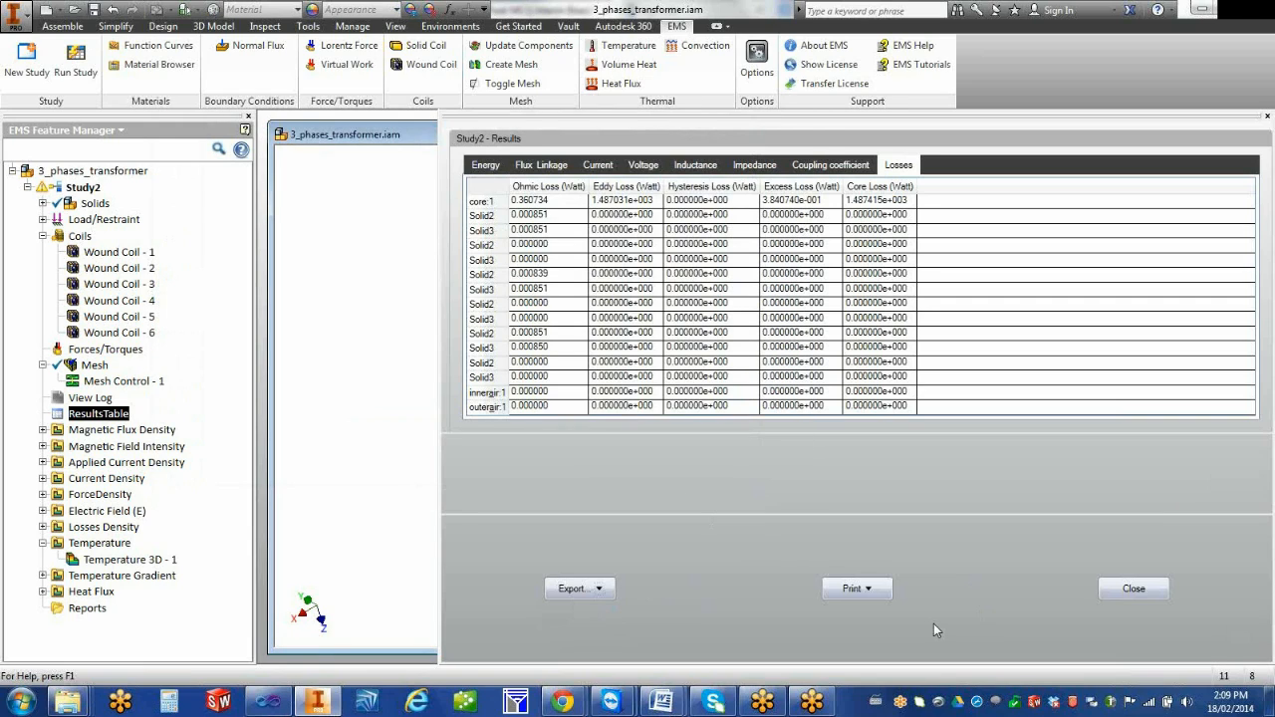
click(1132, 590)
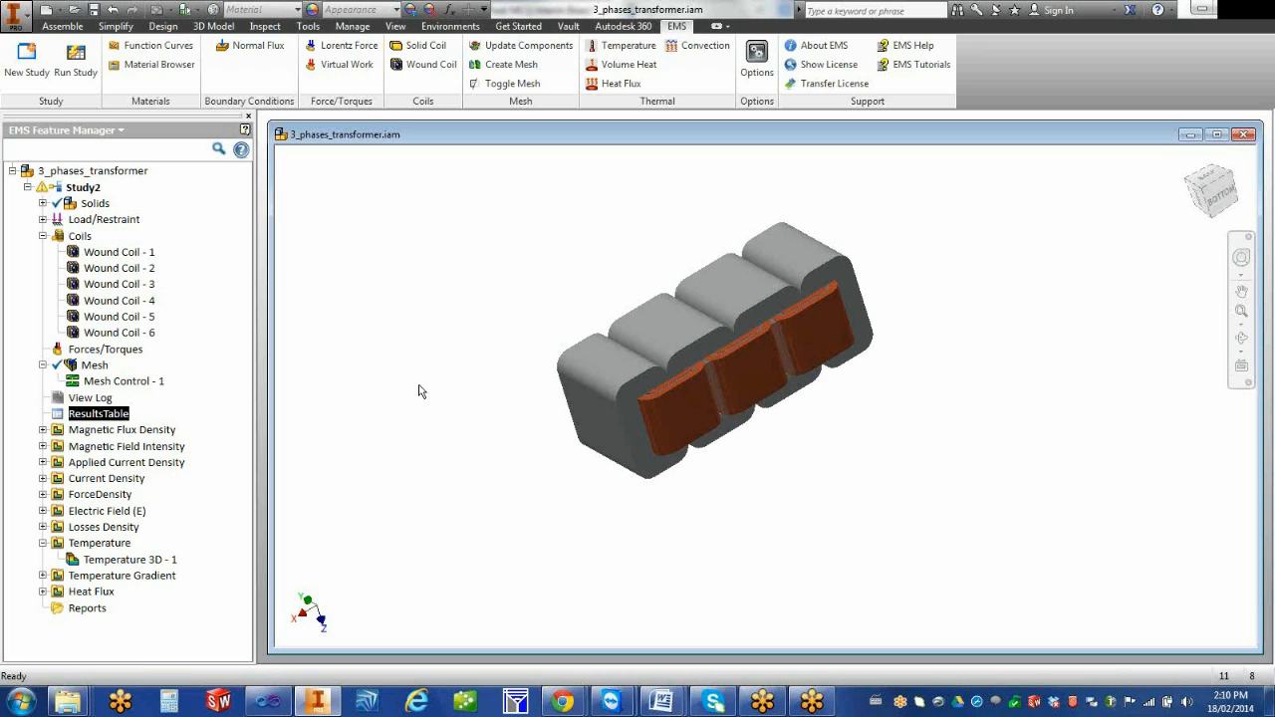
Create a 3D magnetic flux density plot of the resultant magnitude in Tesla, with continuous fringe display and 0 rad phase
click(43, 429)
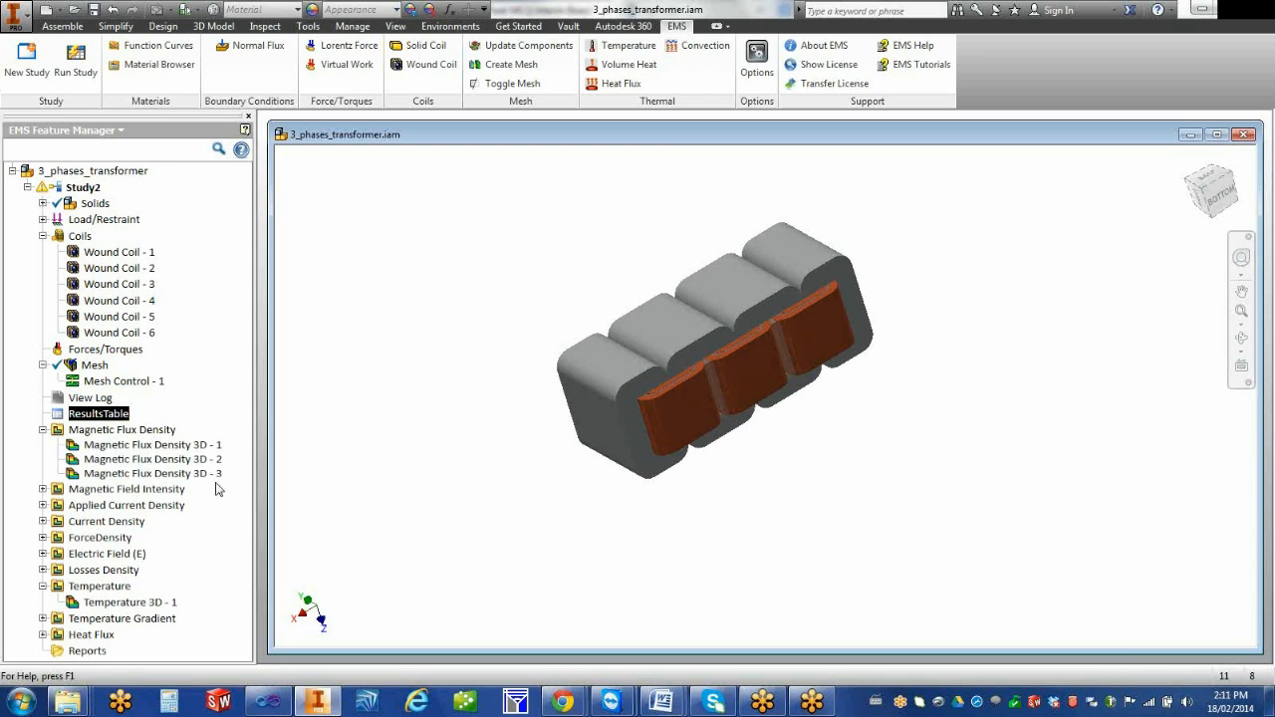
right_click(170, 433)
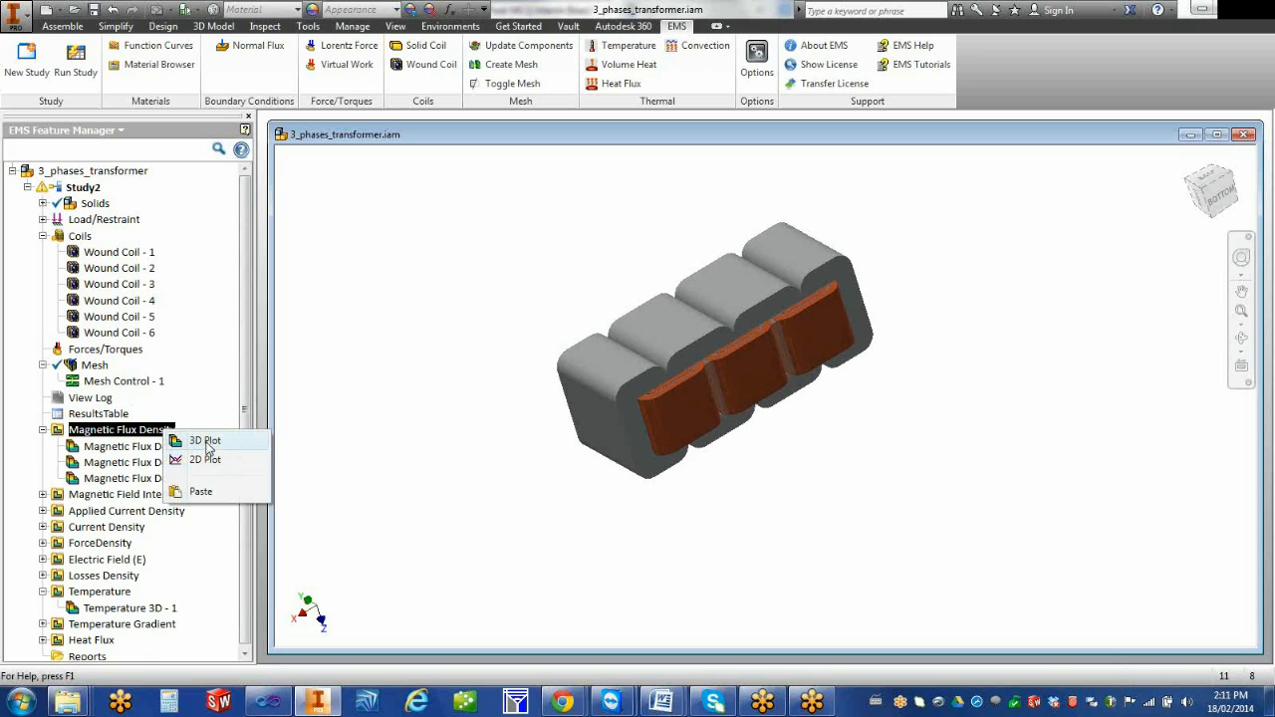
click(205, 441)
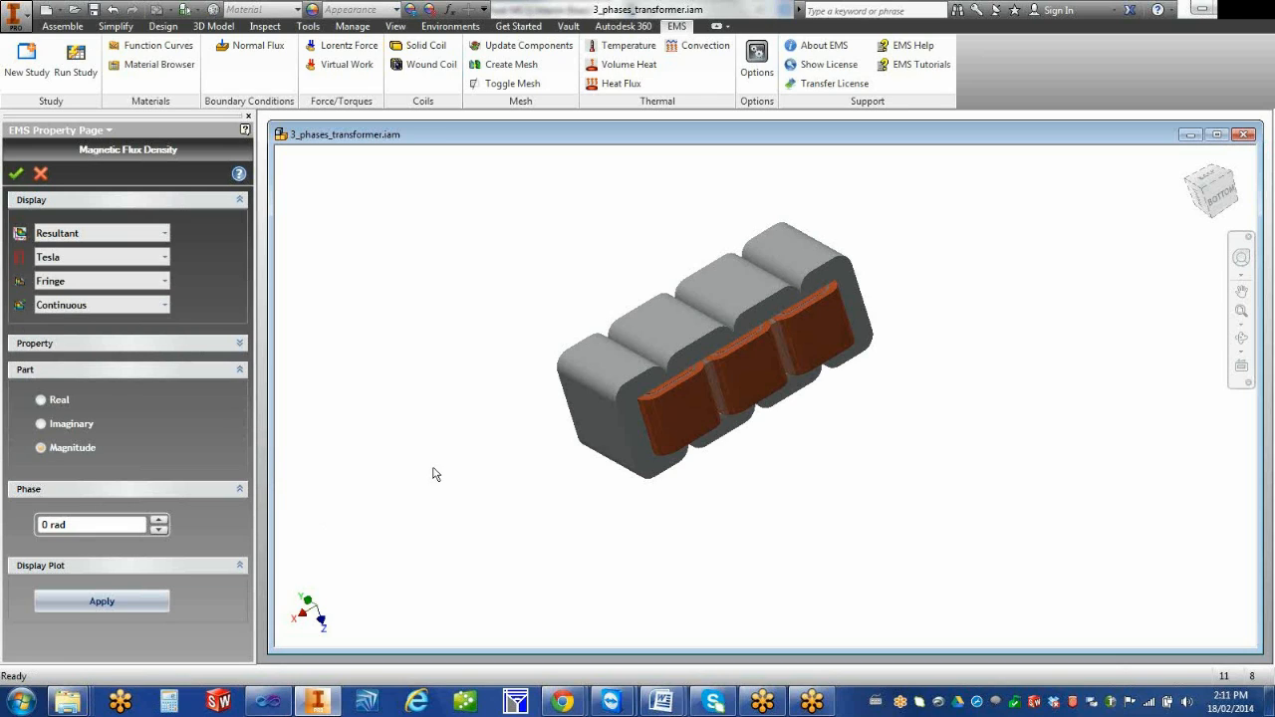
click(164, 234)
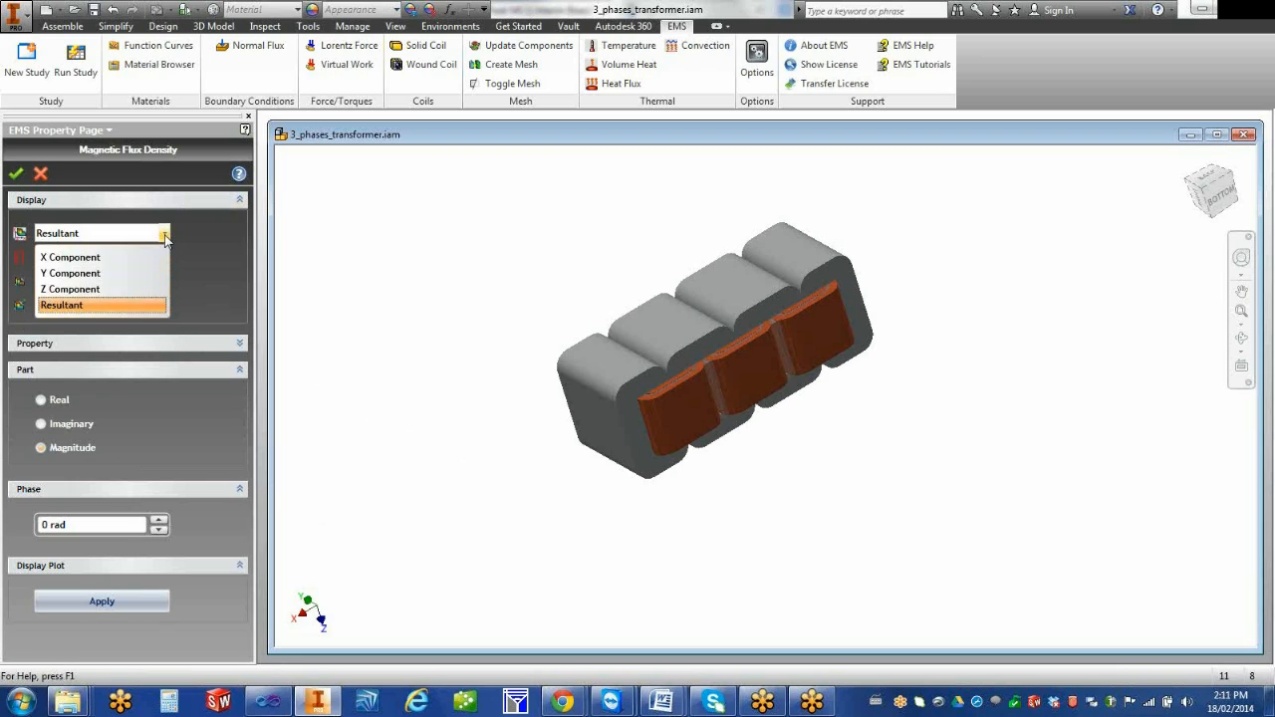
click(165, 236)
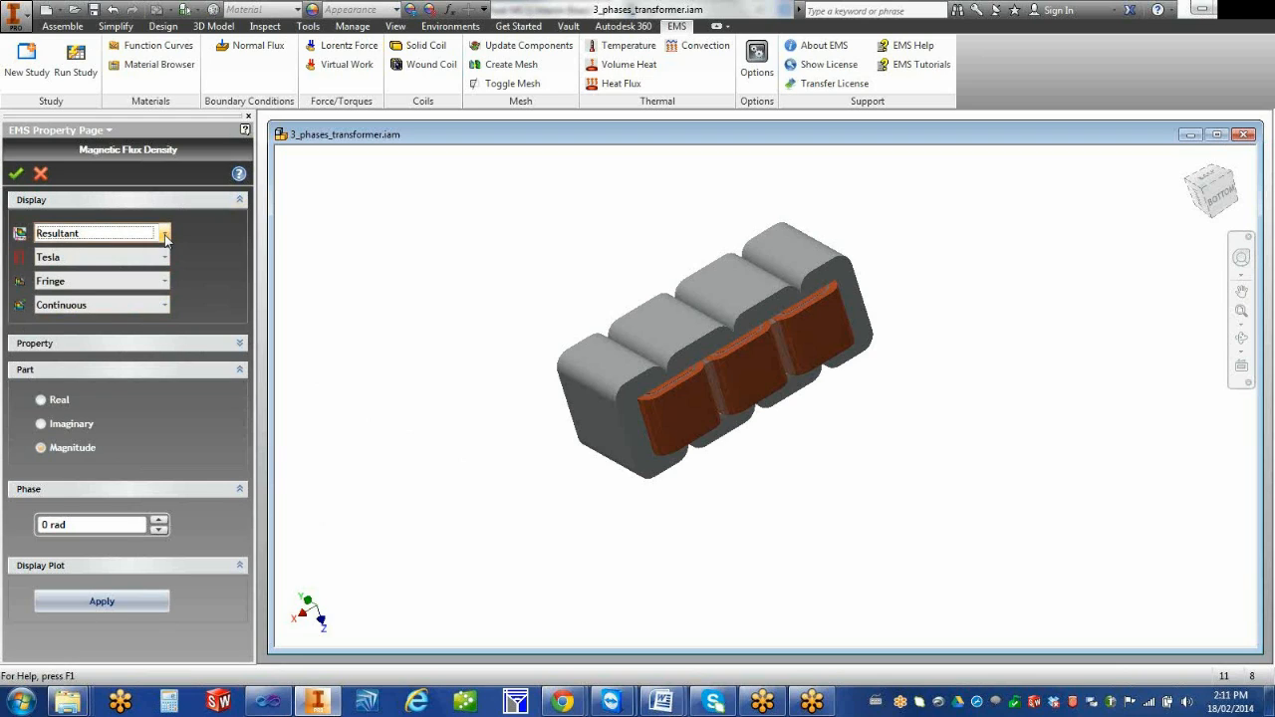
click(165, 257)
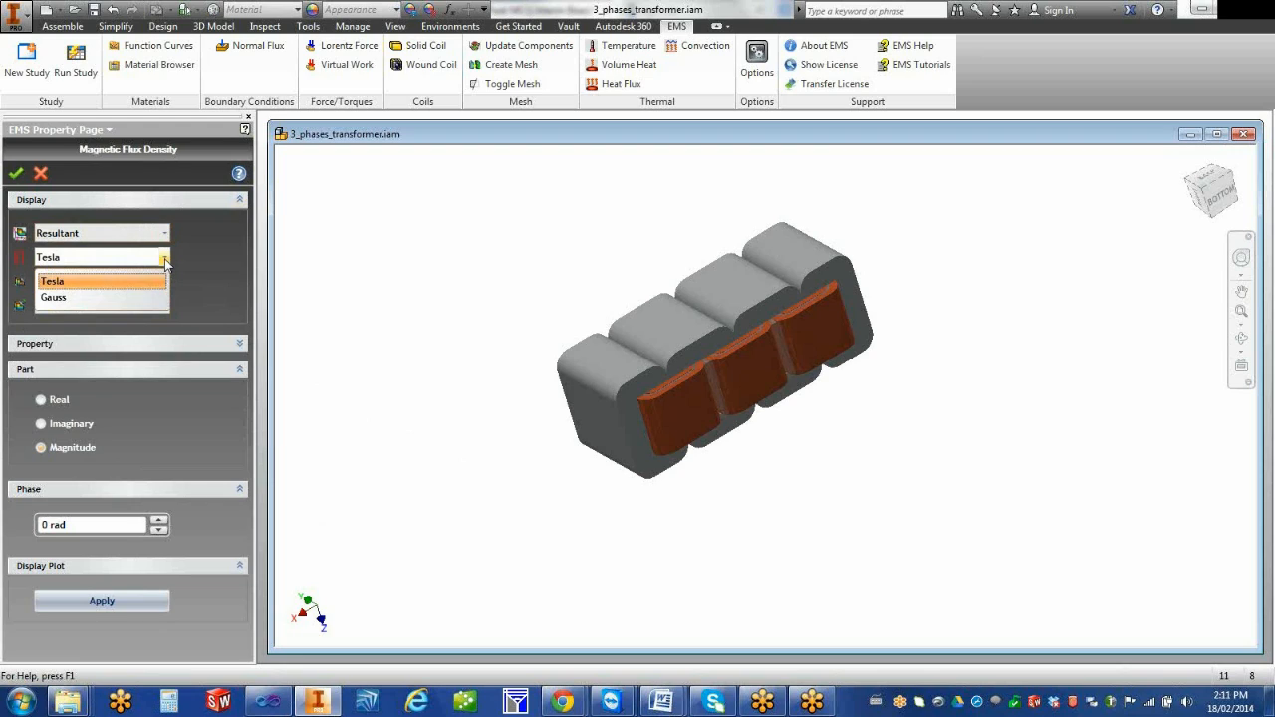
click(165, 259)
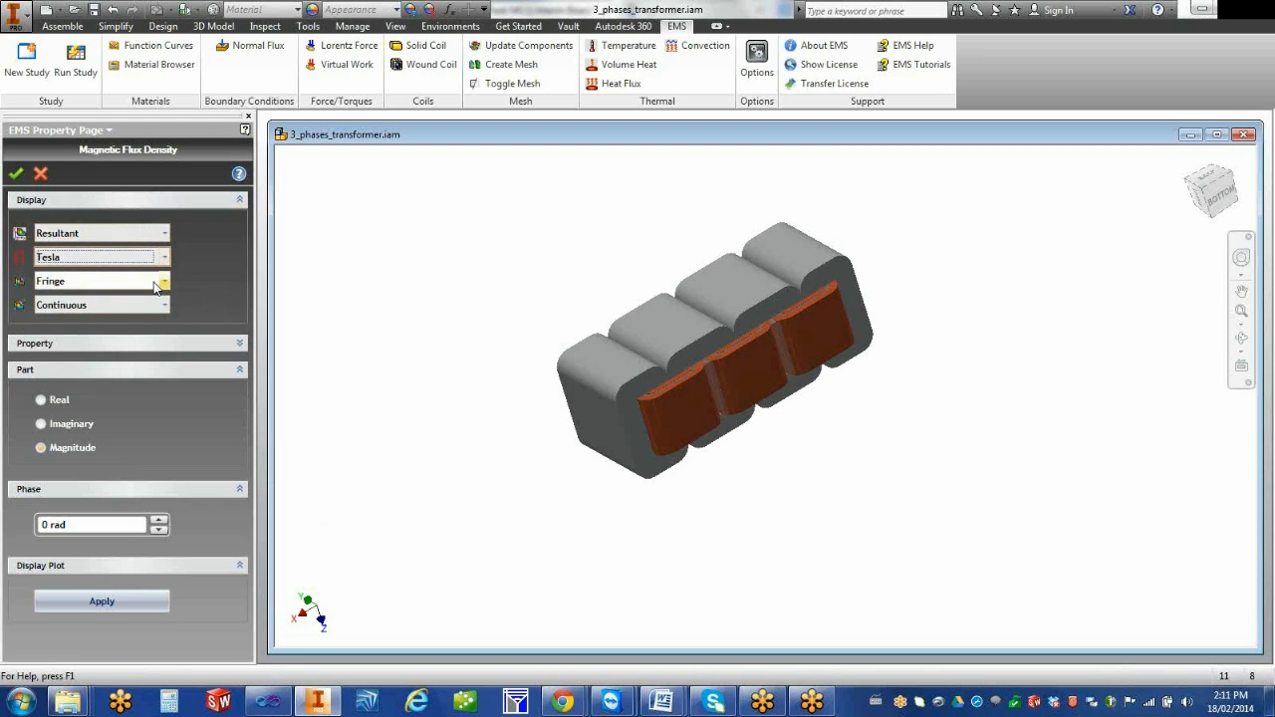
click(156, 286)
click(160, 283)
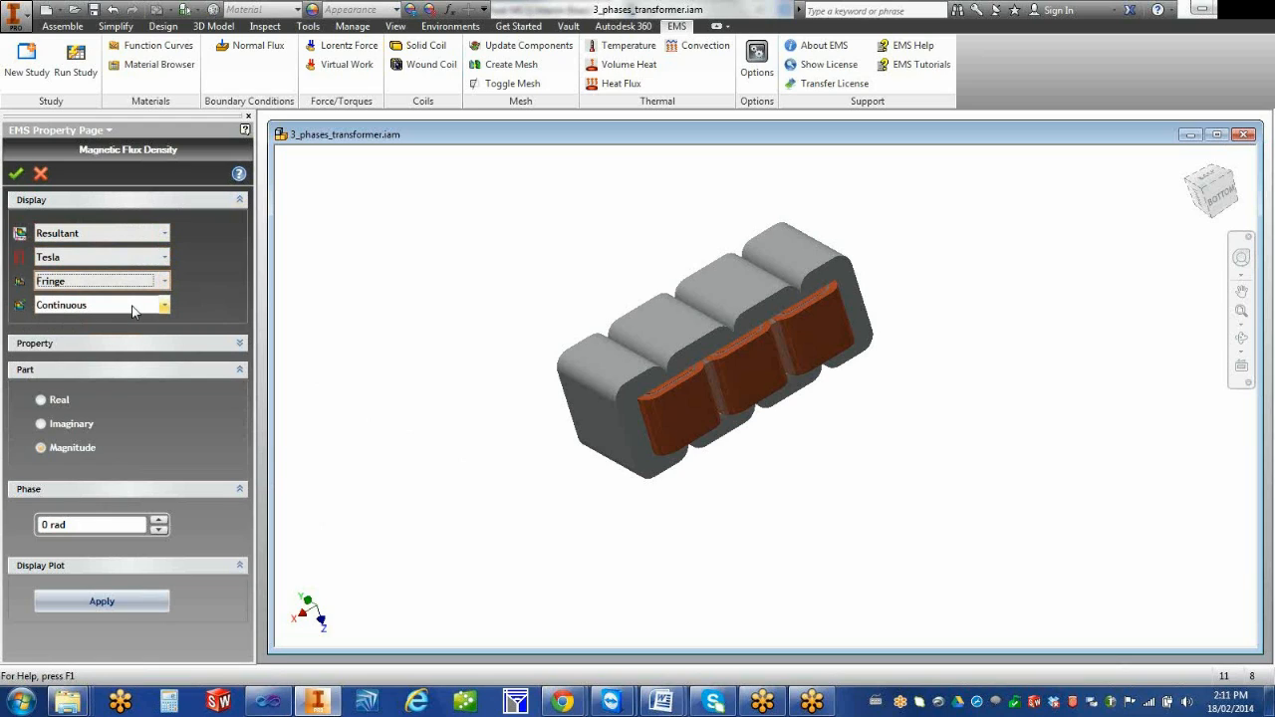
click(133, 307)
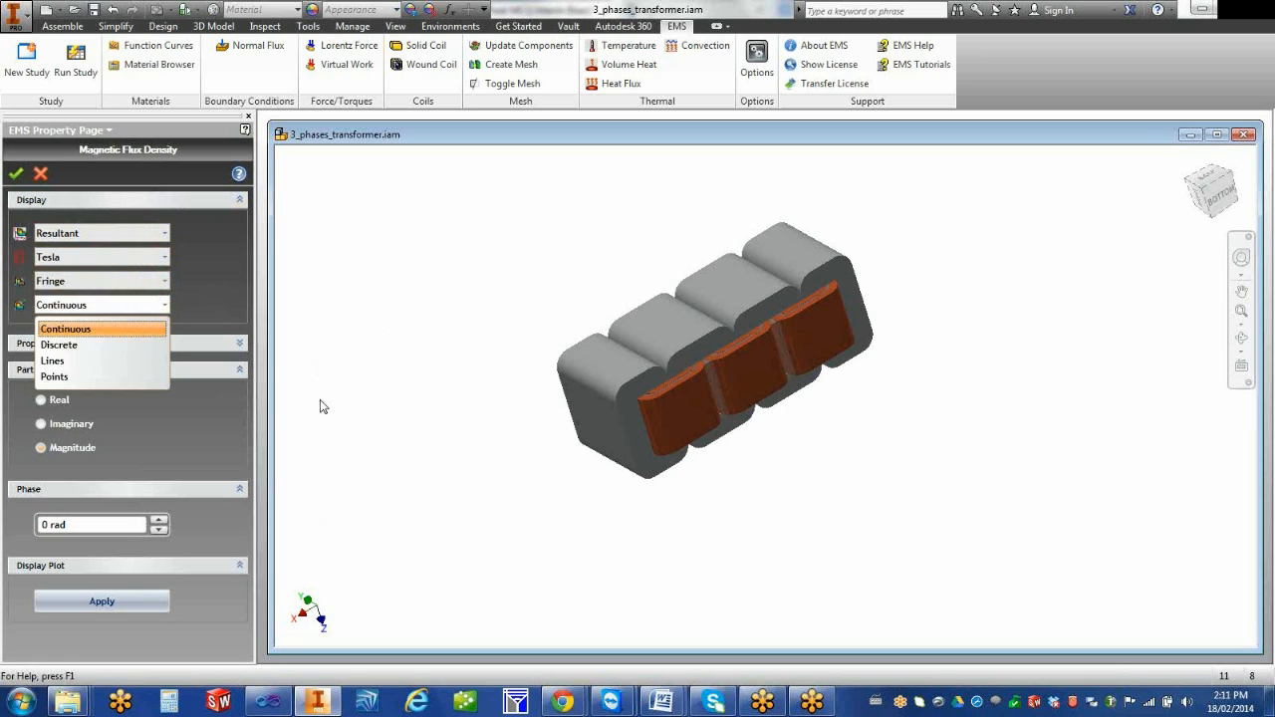
click(391, 395)
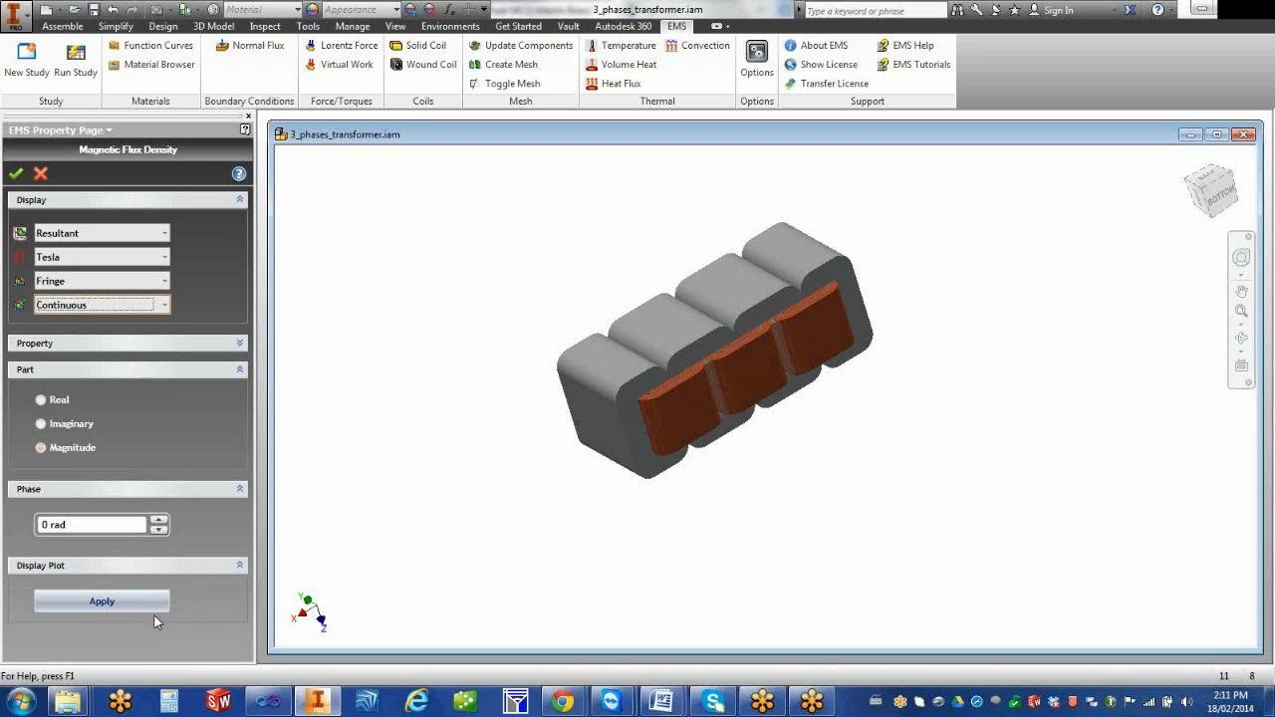
click(16, 175)
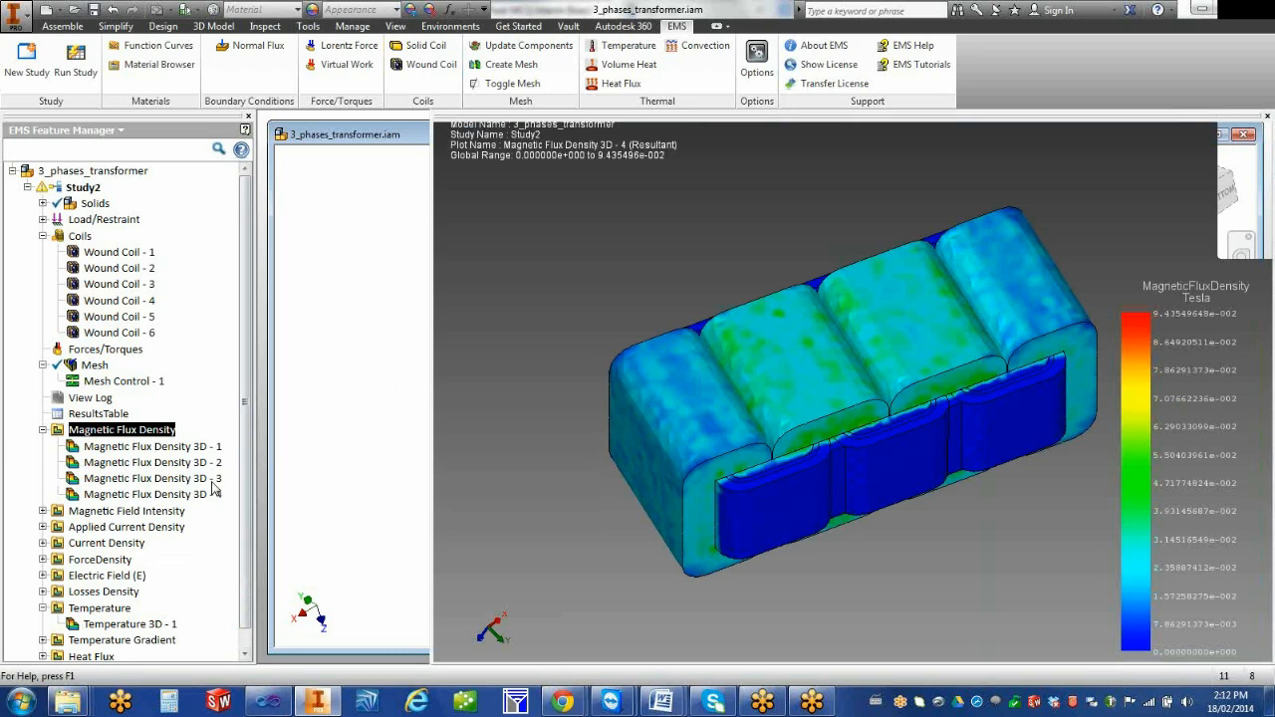
Apply section clipping along the top plane to Magnetic Flux Density 3D - 4, plotting in the section only
right_click(195, 497)
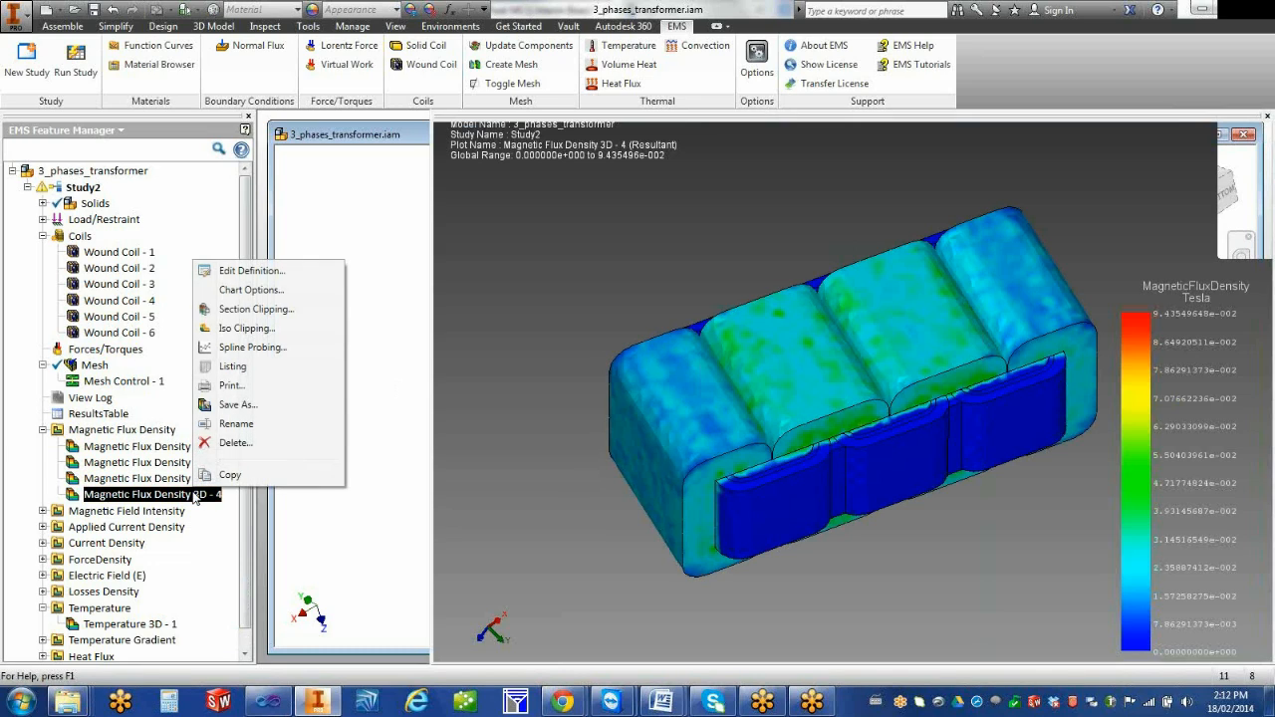
click(288, 313)
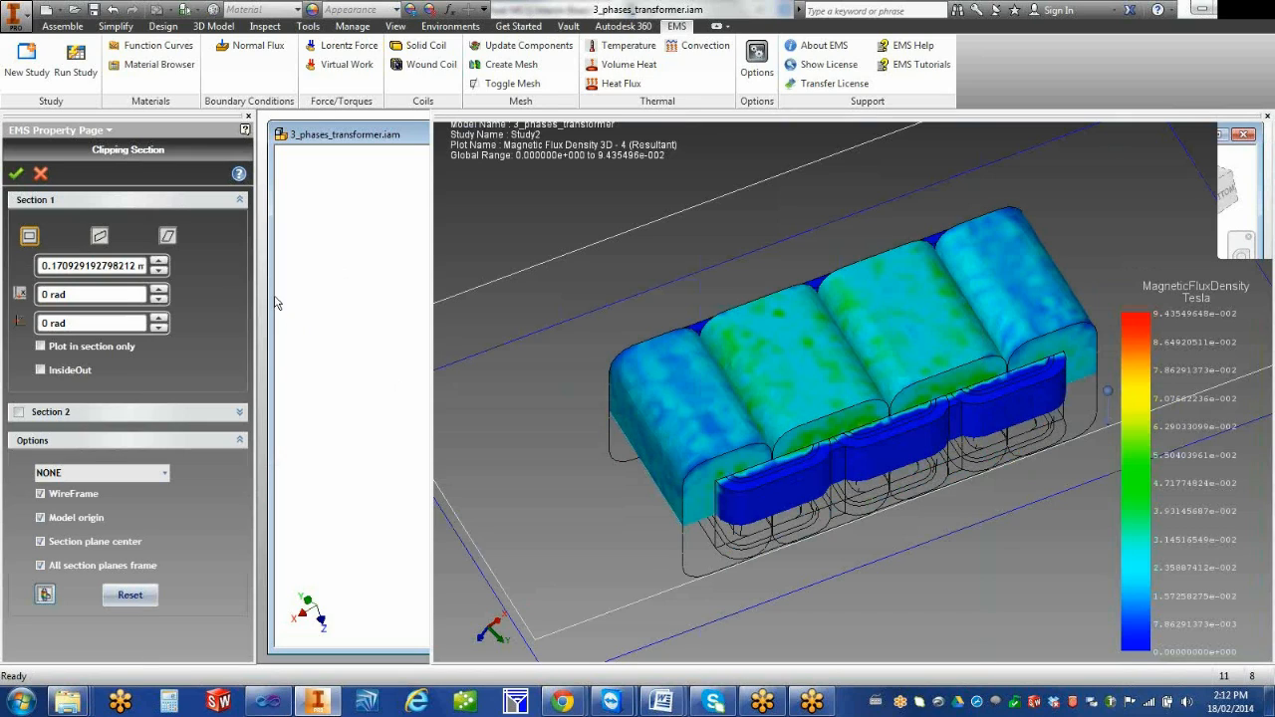
click(99, 237)
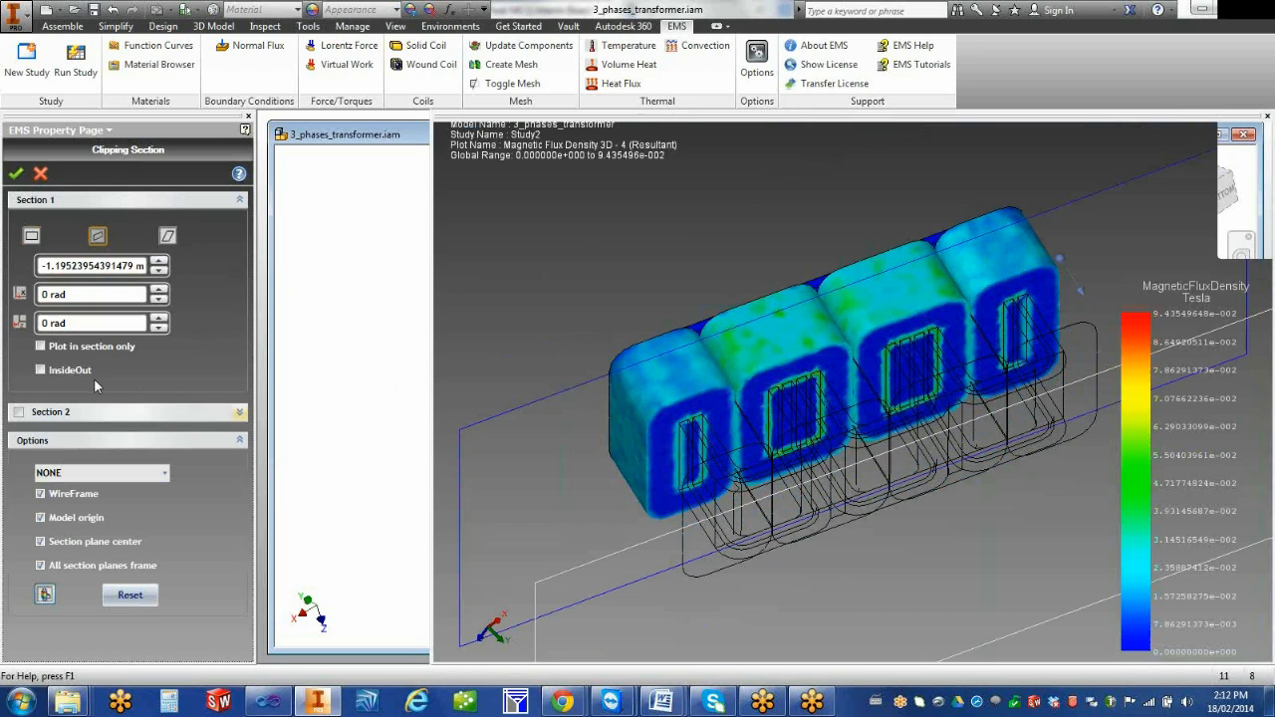
click(40, 370)
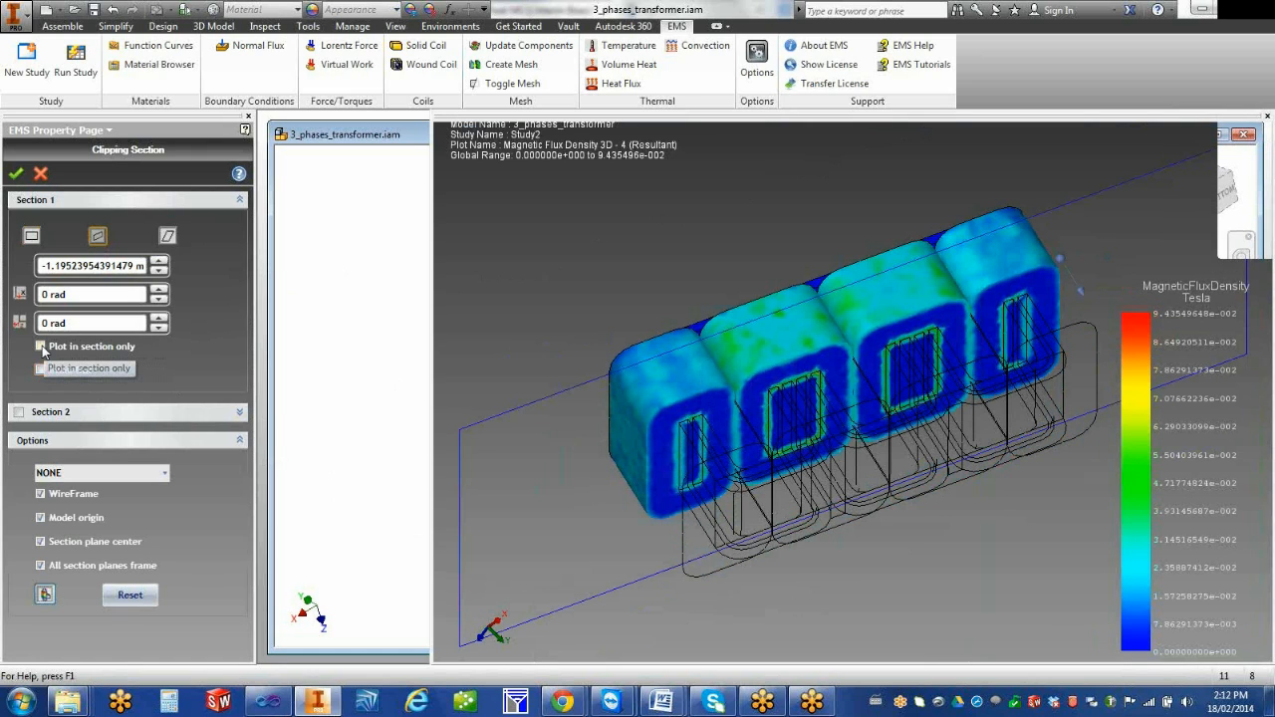
click(41, 346)
Shift the section plane freehand toward the rear of the transformer core
shift+middle_drag(550, 555, 551, 520)
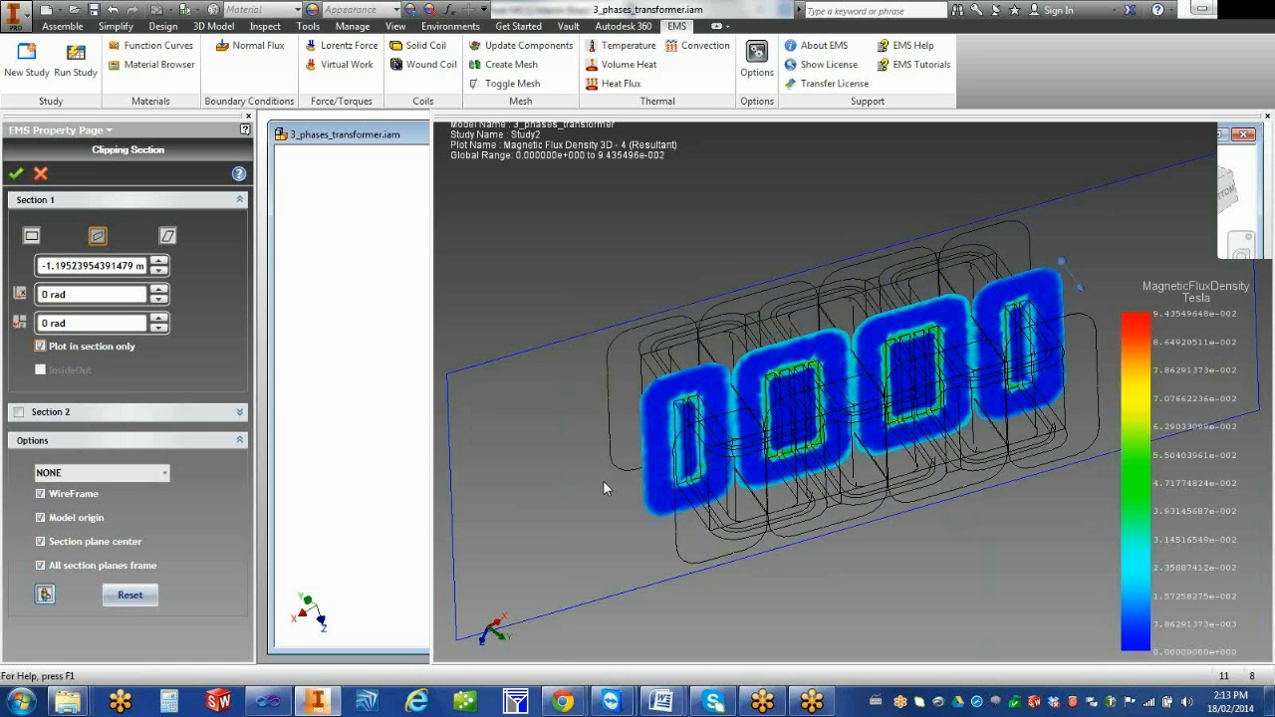
scroll(606, 481, down, 2)
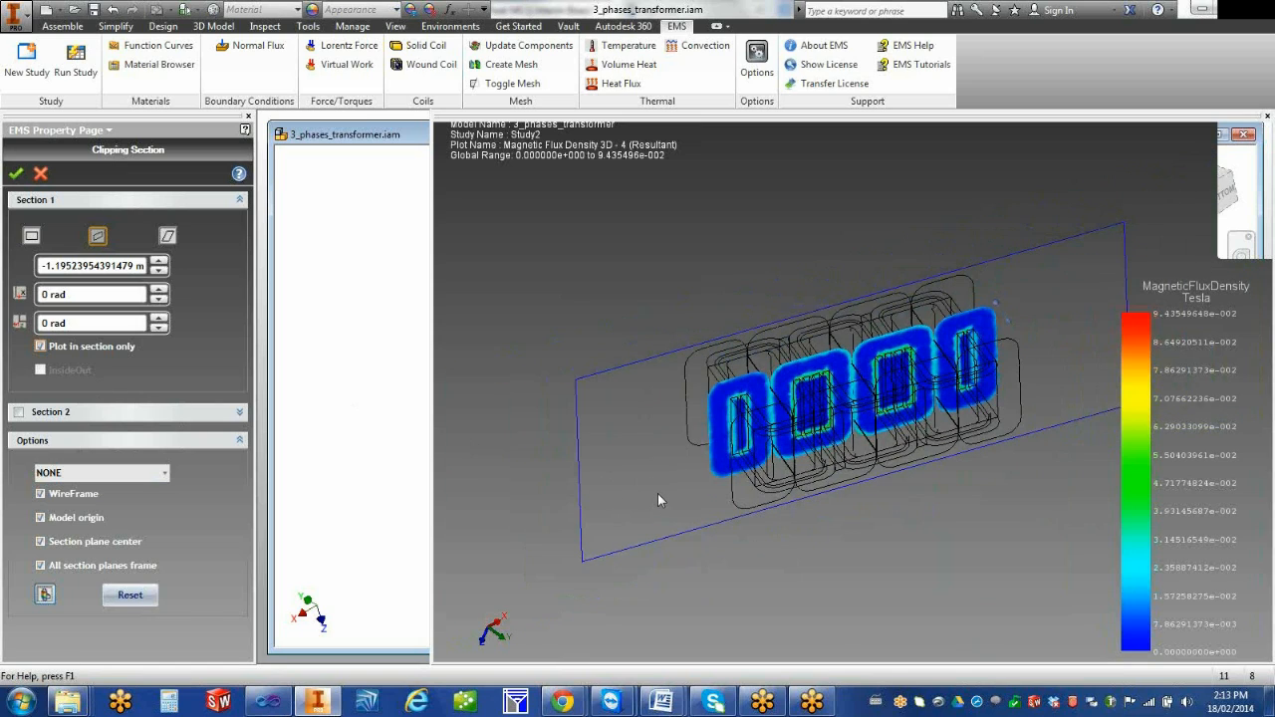
drag(658, 493, 640, 445)
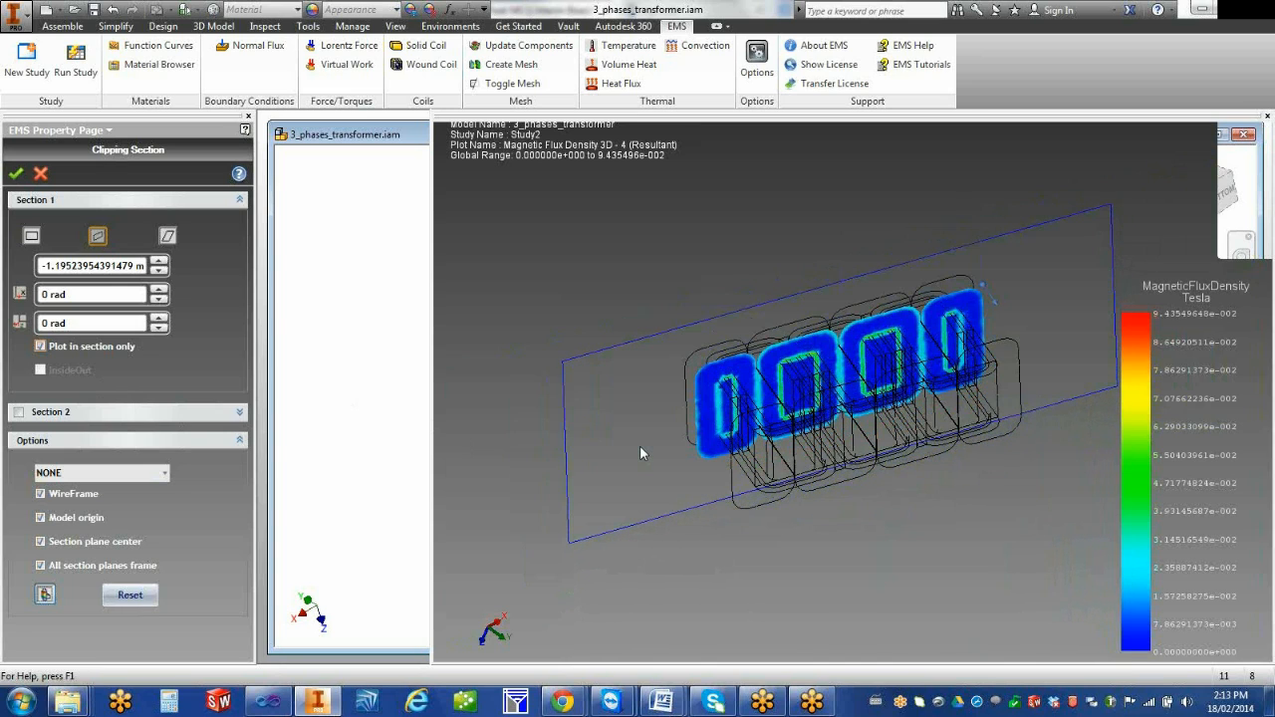
Rotate the Section 1 plane about its first axis to about 0.0873 rad
click(160, 289)
click(159, 289)
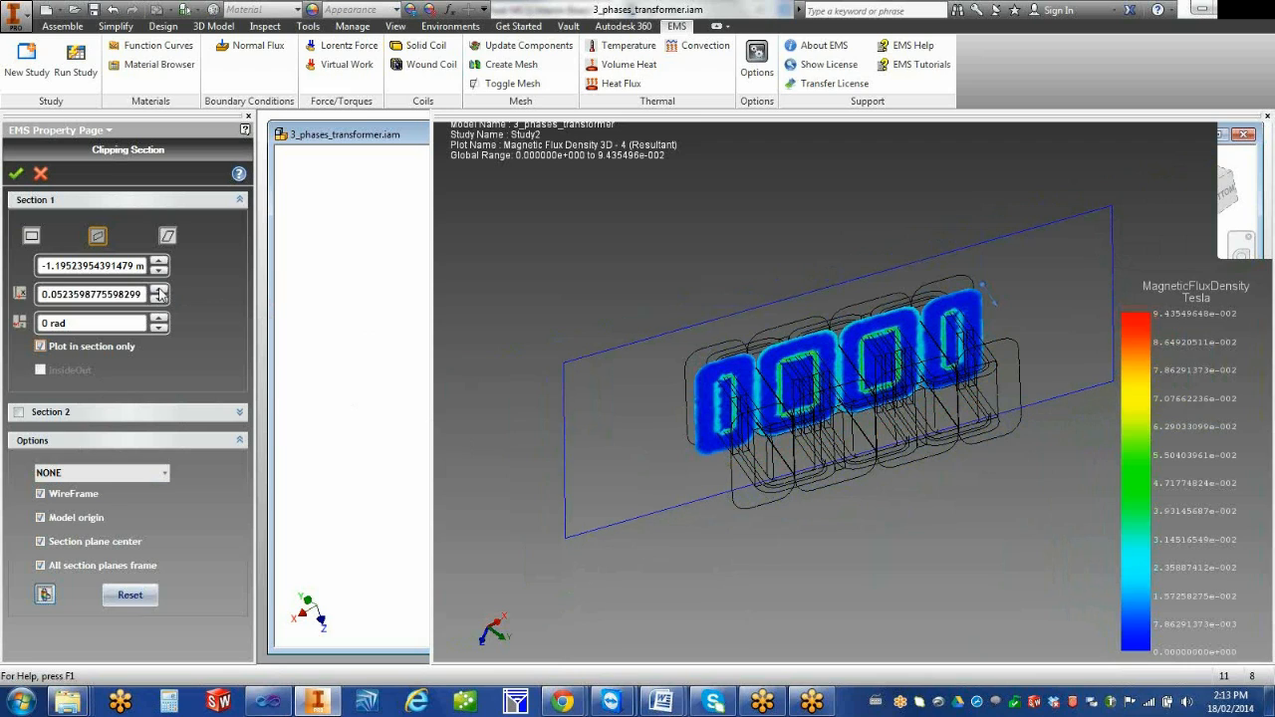
click(159, 290)
click(159, 289)
click(159, 289)
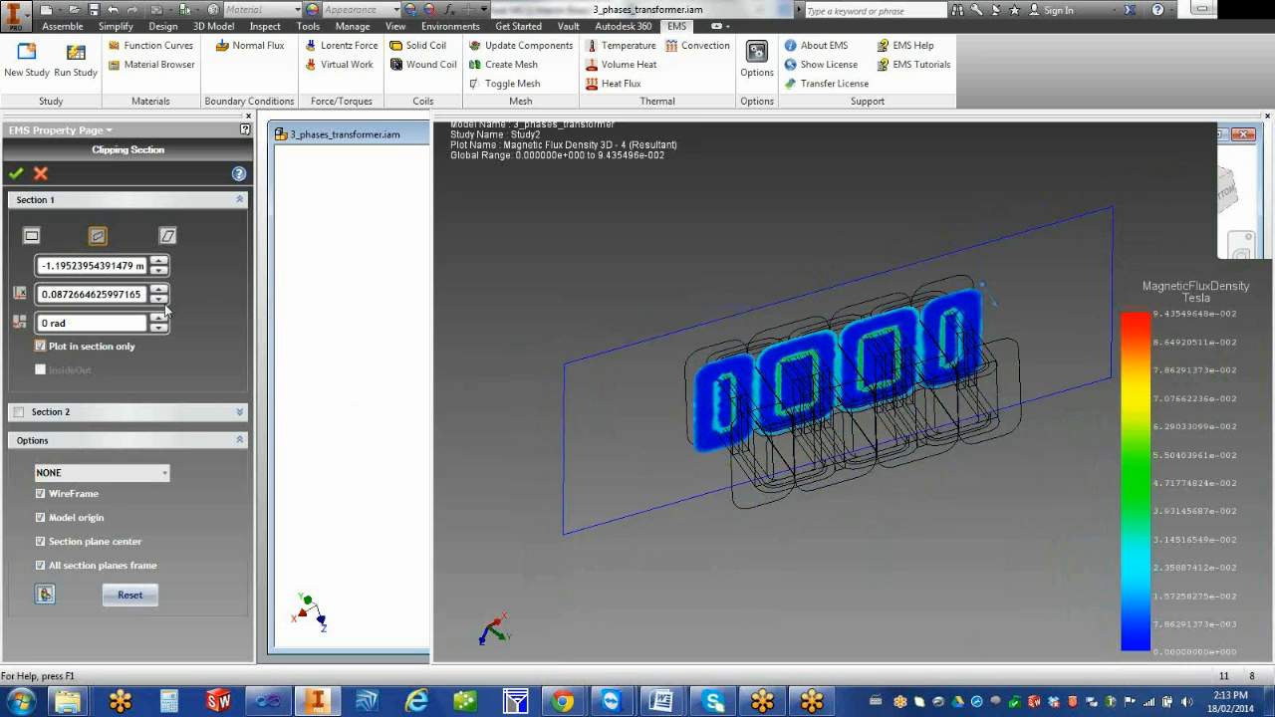
Tilt the Section 1 plane about its second axis, settling on an angle of about 0.0524 rad
click(160, 318)
click(159, 318)
click(159, 318)
click(160, 318)
click(159, 318)
click(159, 317)
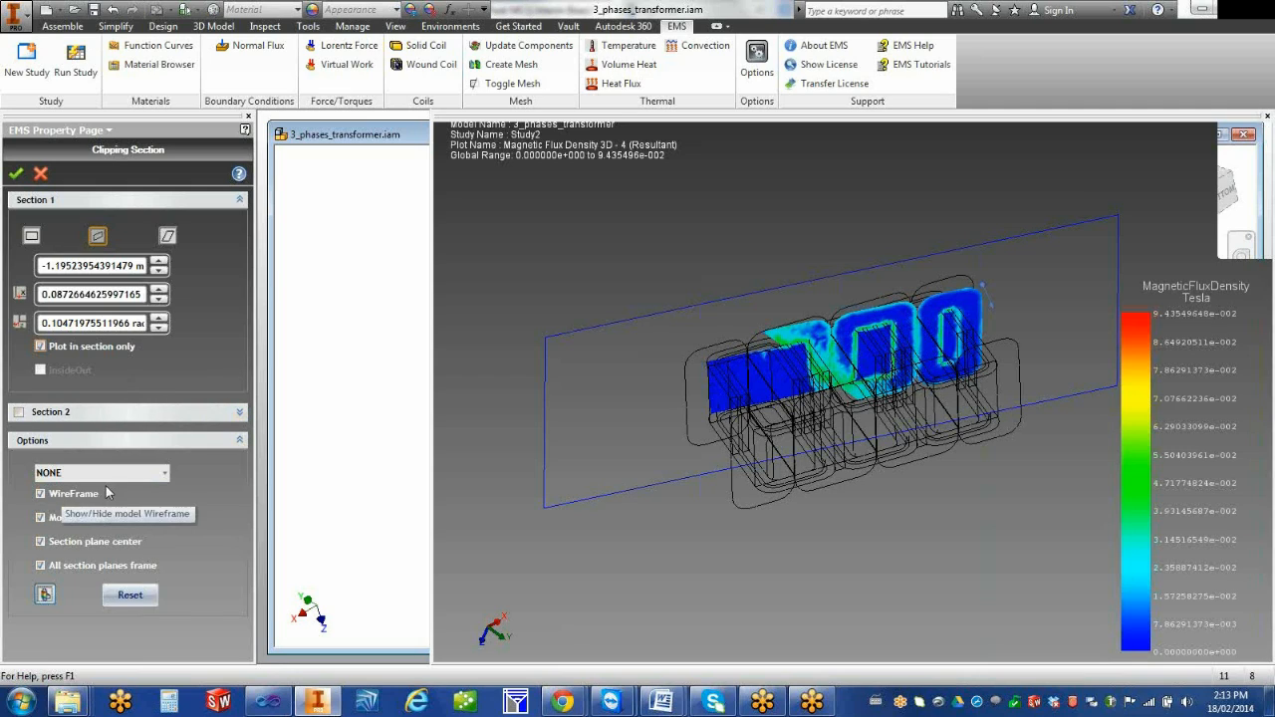
click(158, 329)
click(158, 329)
click(159, 329)
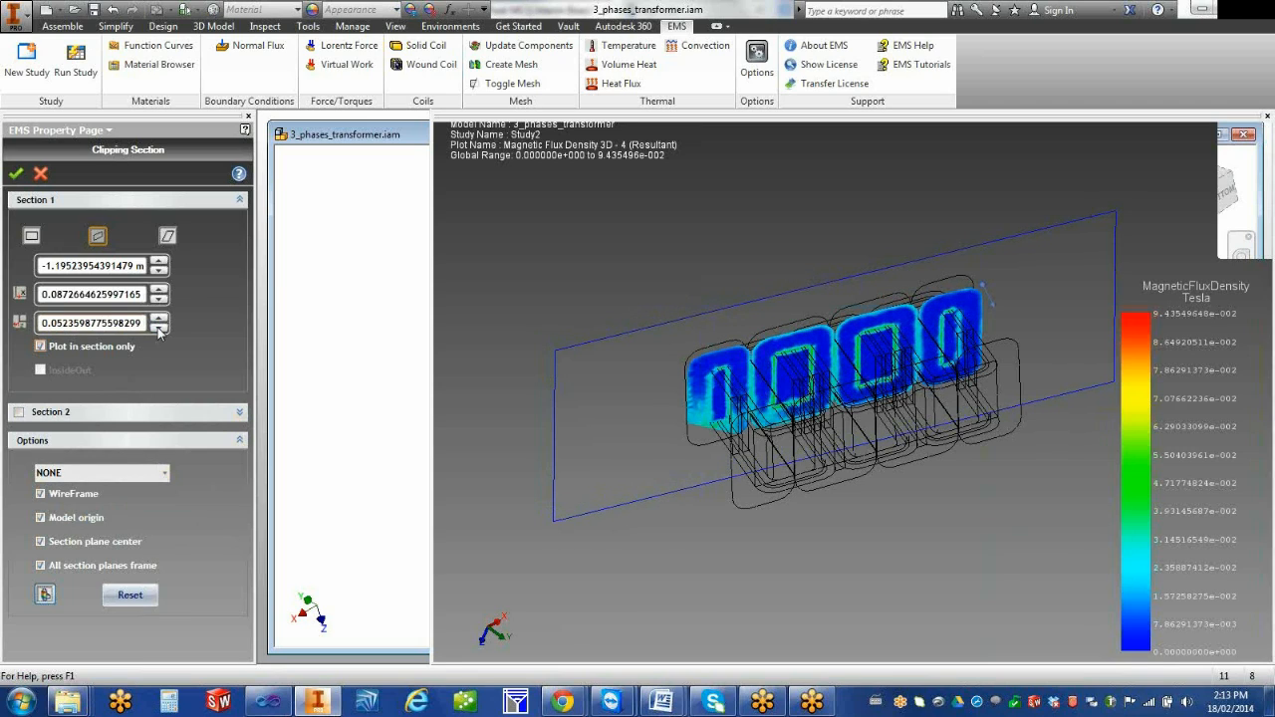
Display the mesh on the clipped section using the MESH option
click(147, 473)
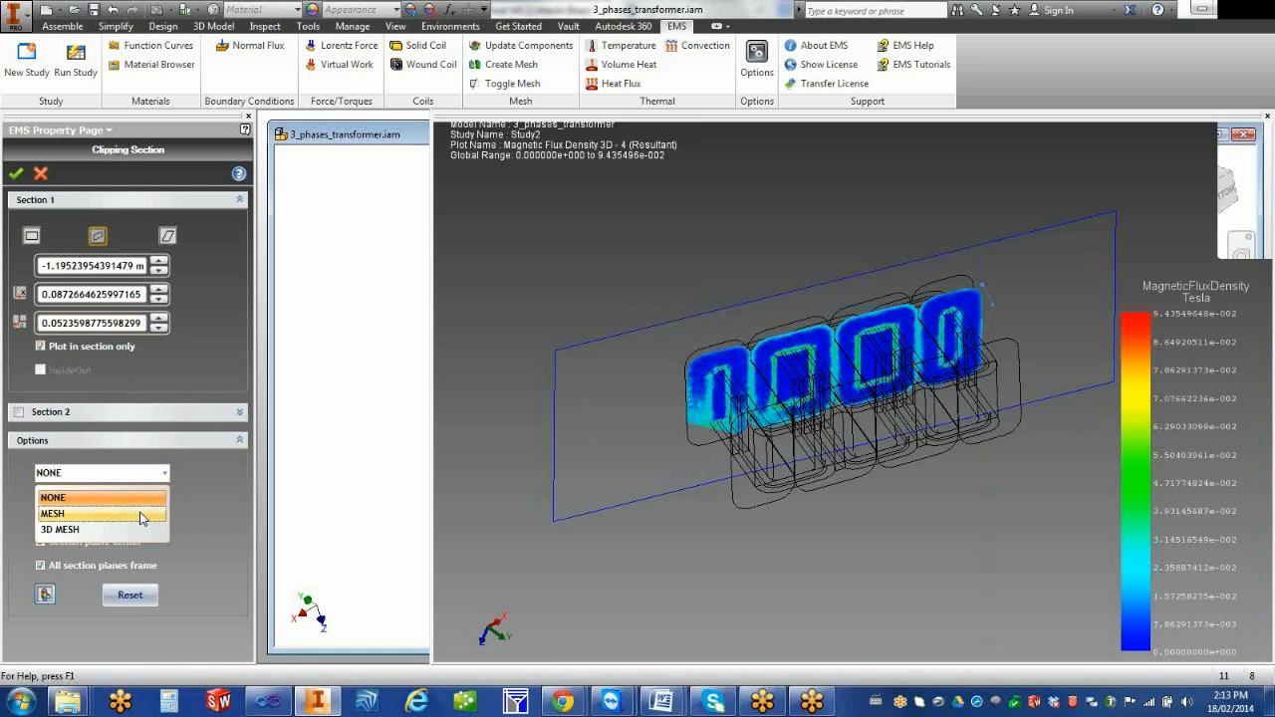
click(141, 515)
scroll(745, 443, up, 5)
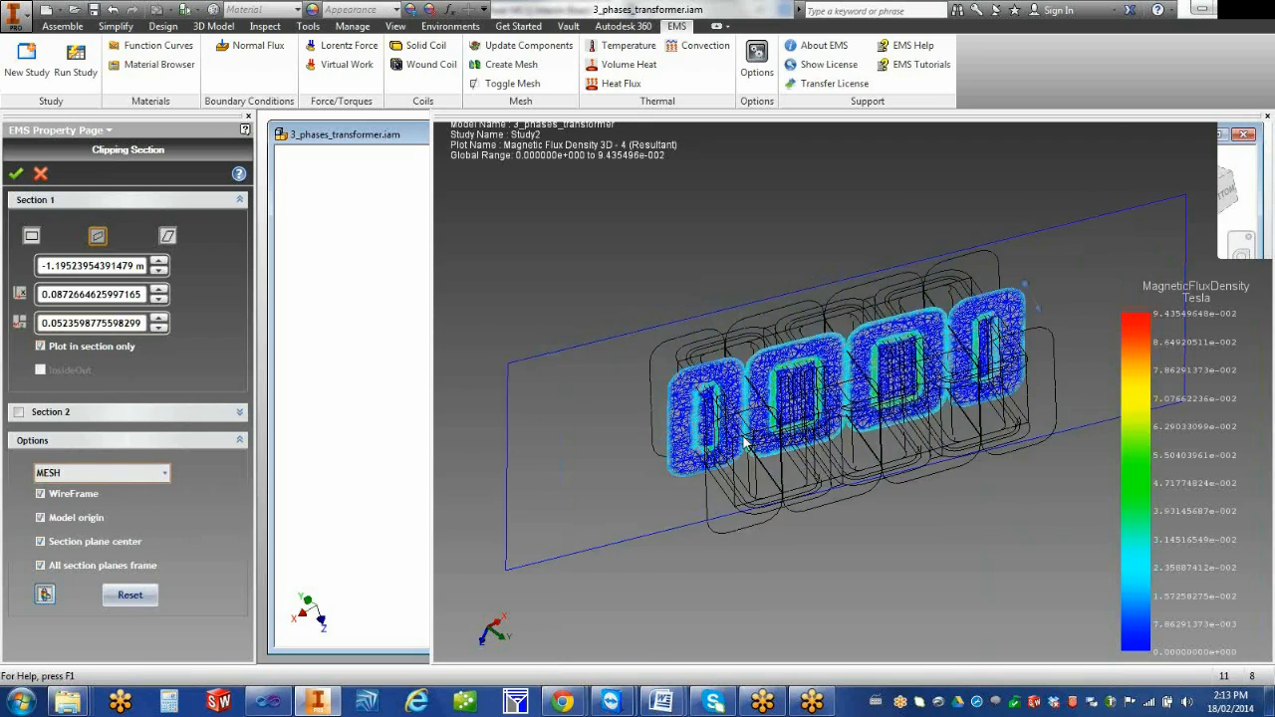
scroll(681, 527, down, 4)
Hide the wireframe, model origin, section plane center and all section plane frames in the clipped plot
click(40, 494)
click(41, 518)
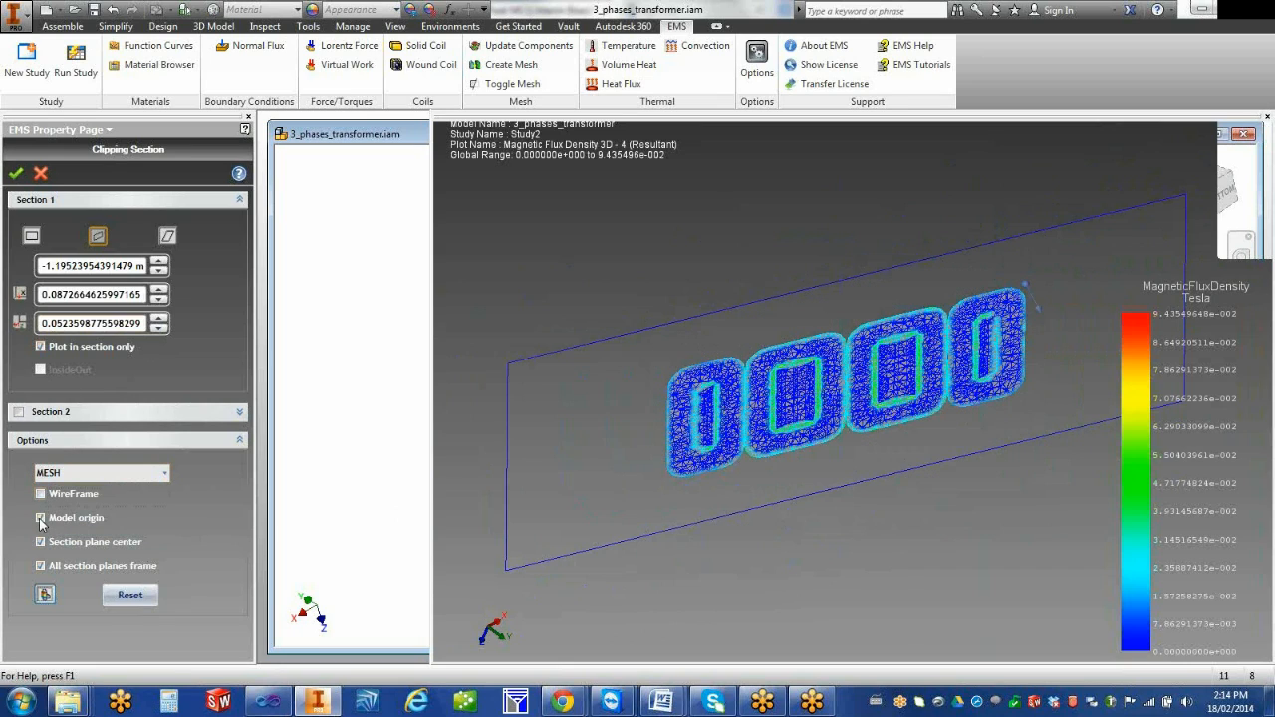
click(40, 541)
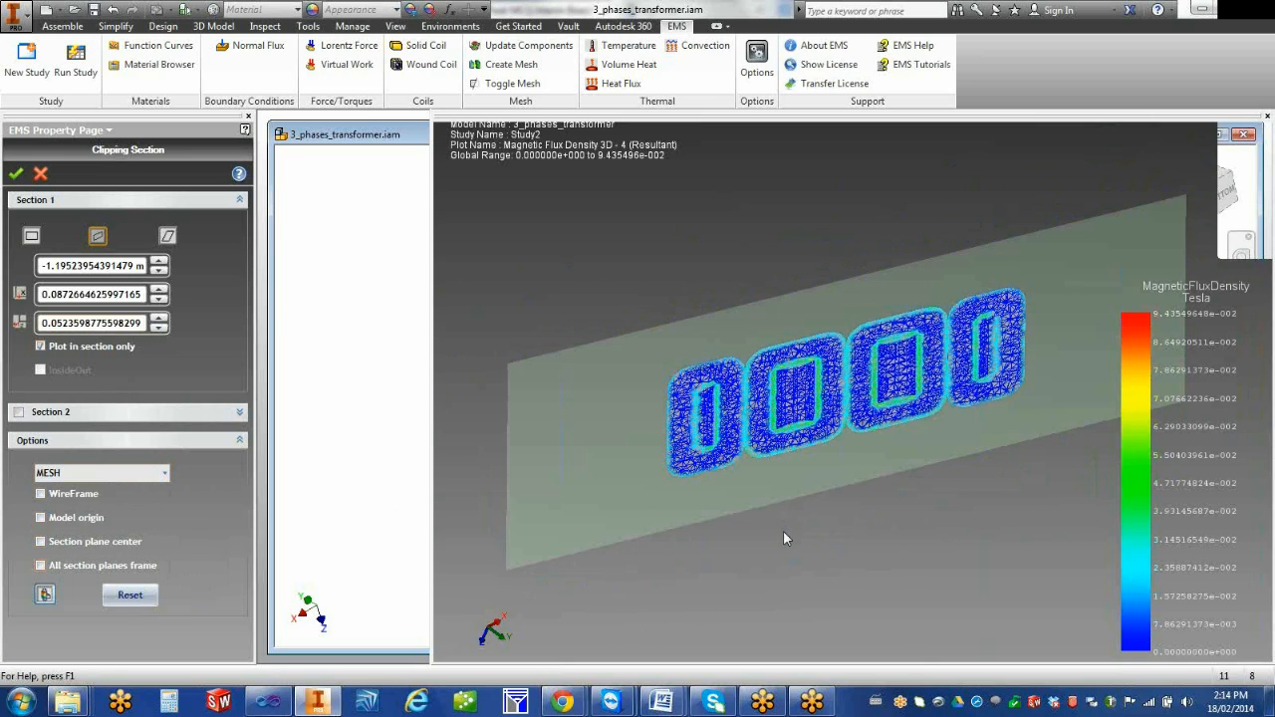
scroll(779, 524, up, 1)
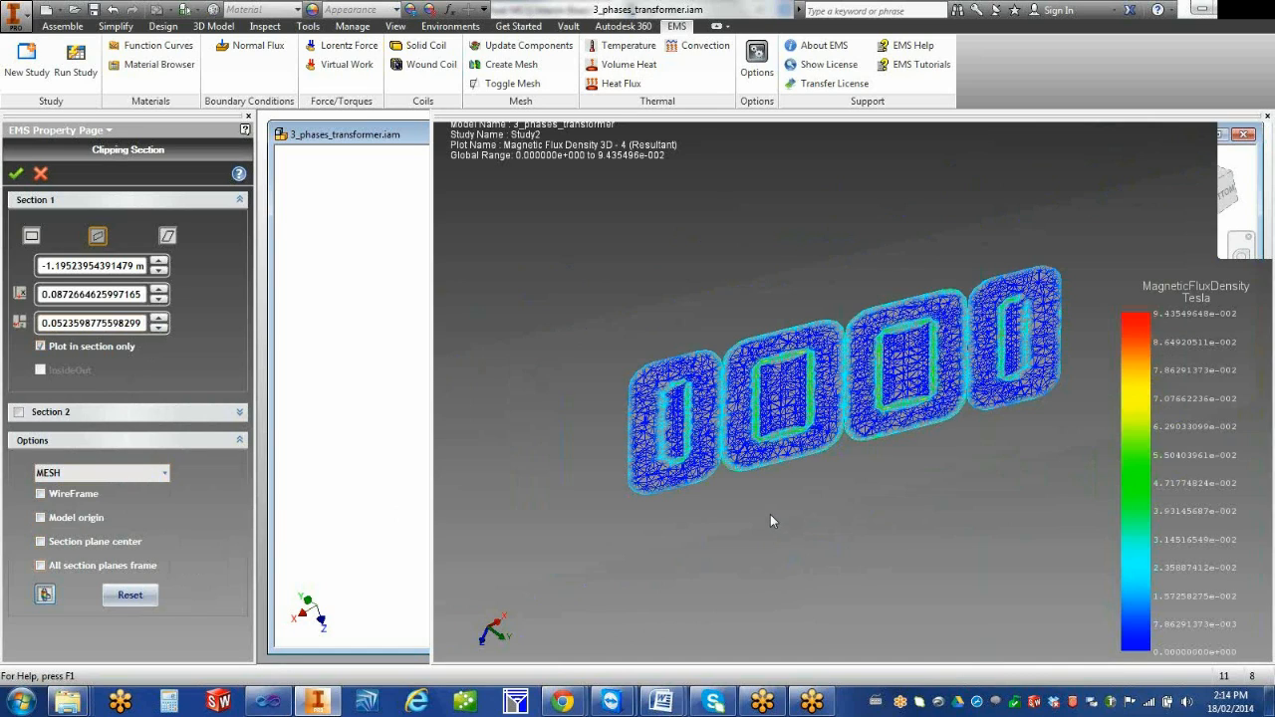
Add Section 2 to the plot with front plane clipping and view it together with the first section
click(17, 412)
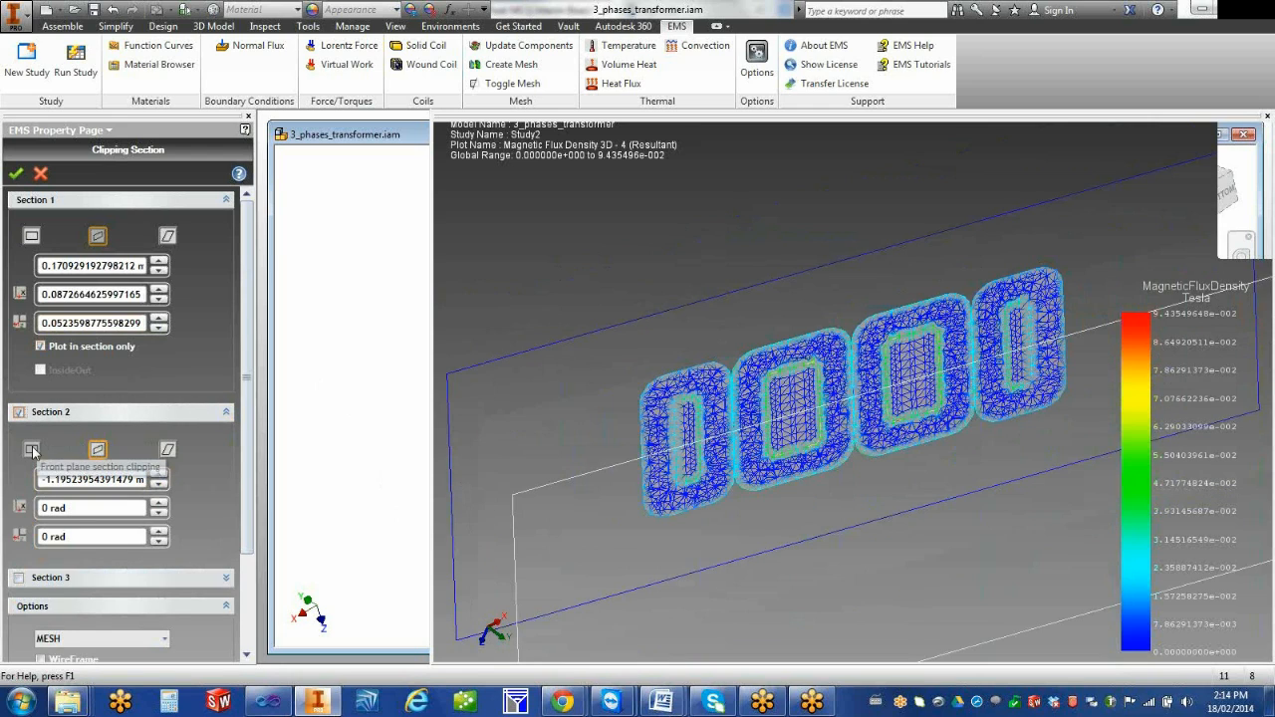
click(31, 451)
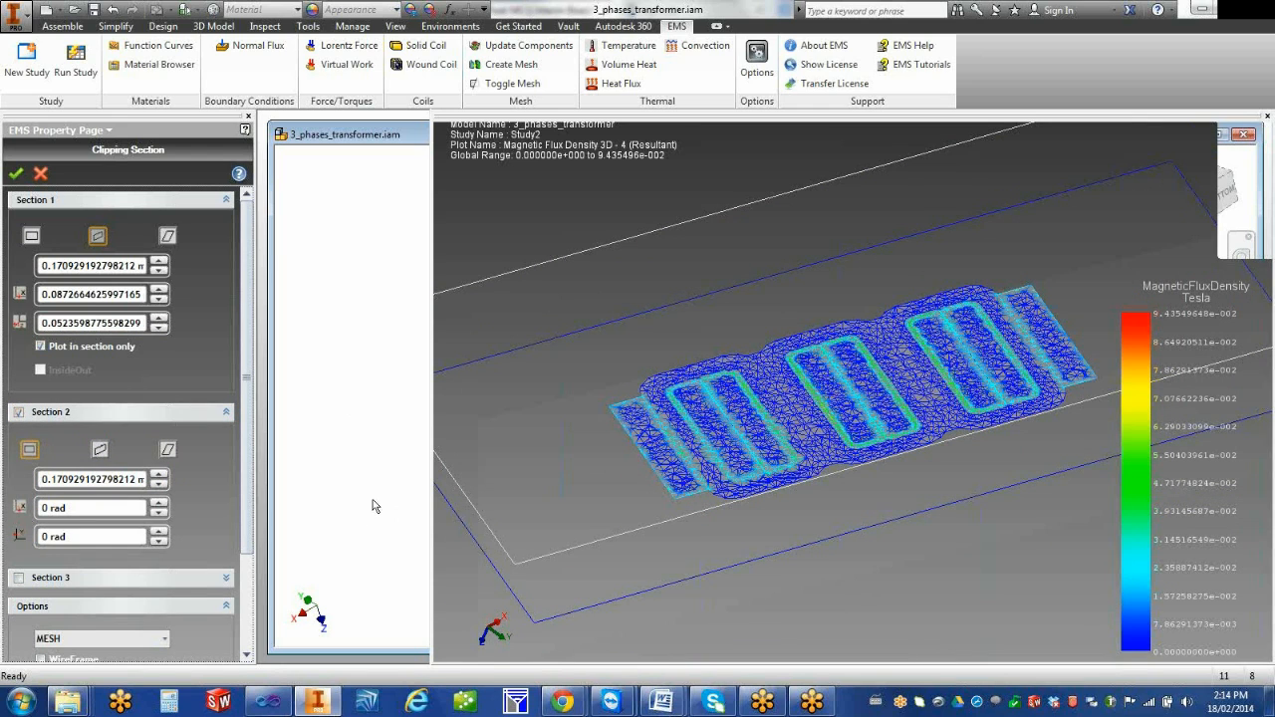
drag(520, 517, 538, 525)
scroll(558, 518, down, 2)
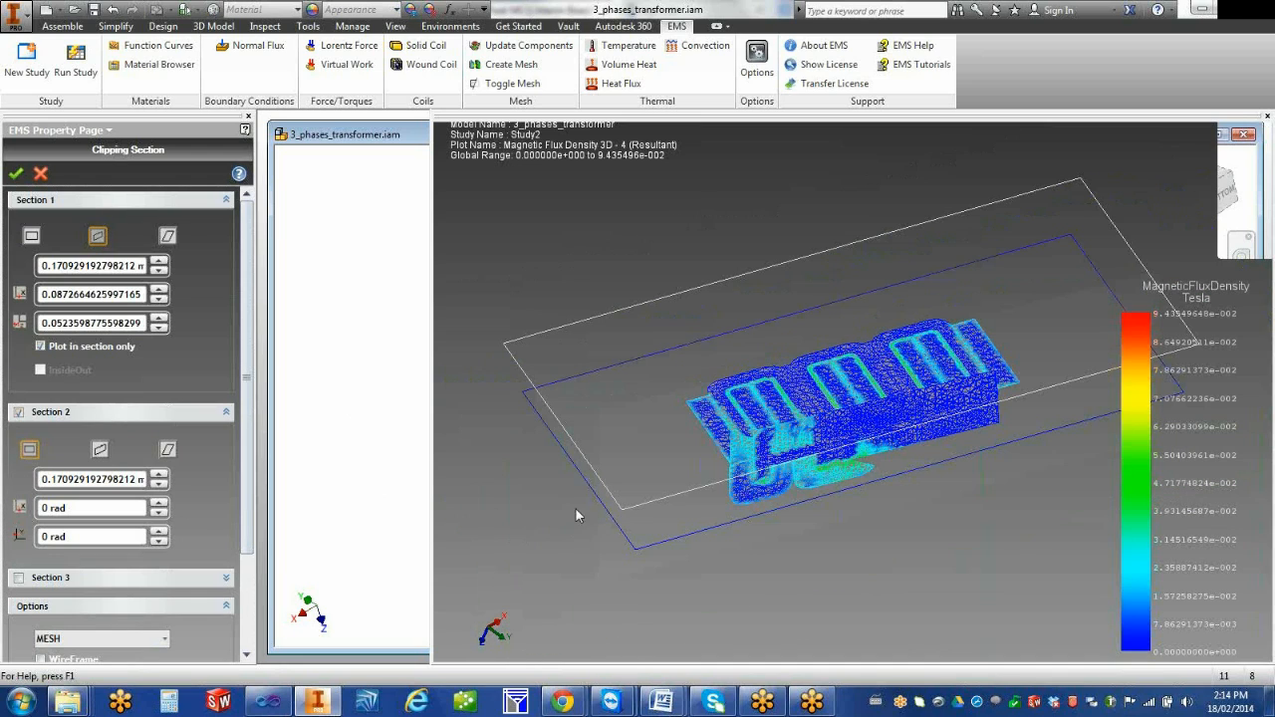
middle_drag(587, 495, 565, 516)
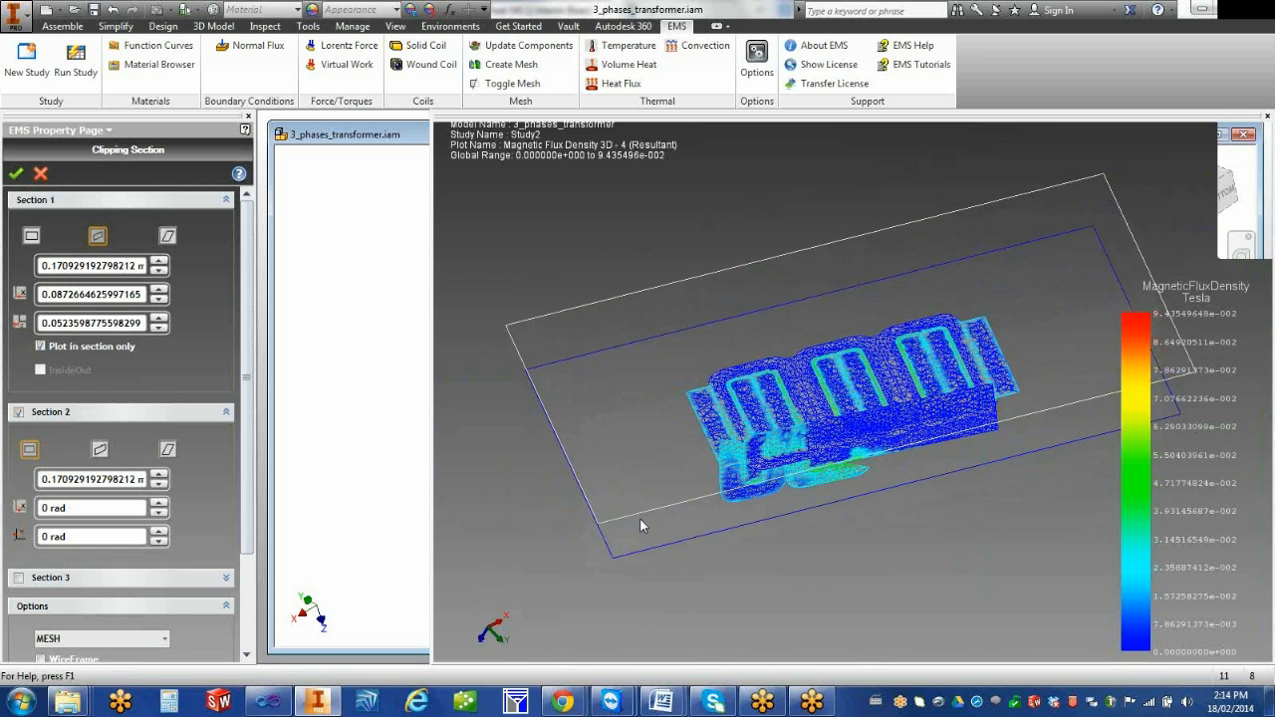
drag(640, 525, 623, 472)
middle_drag(666, 545, 662, 495)
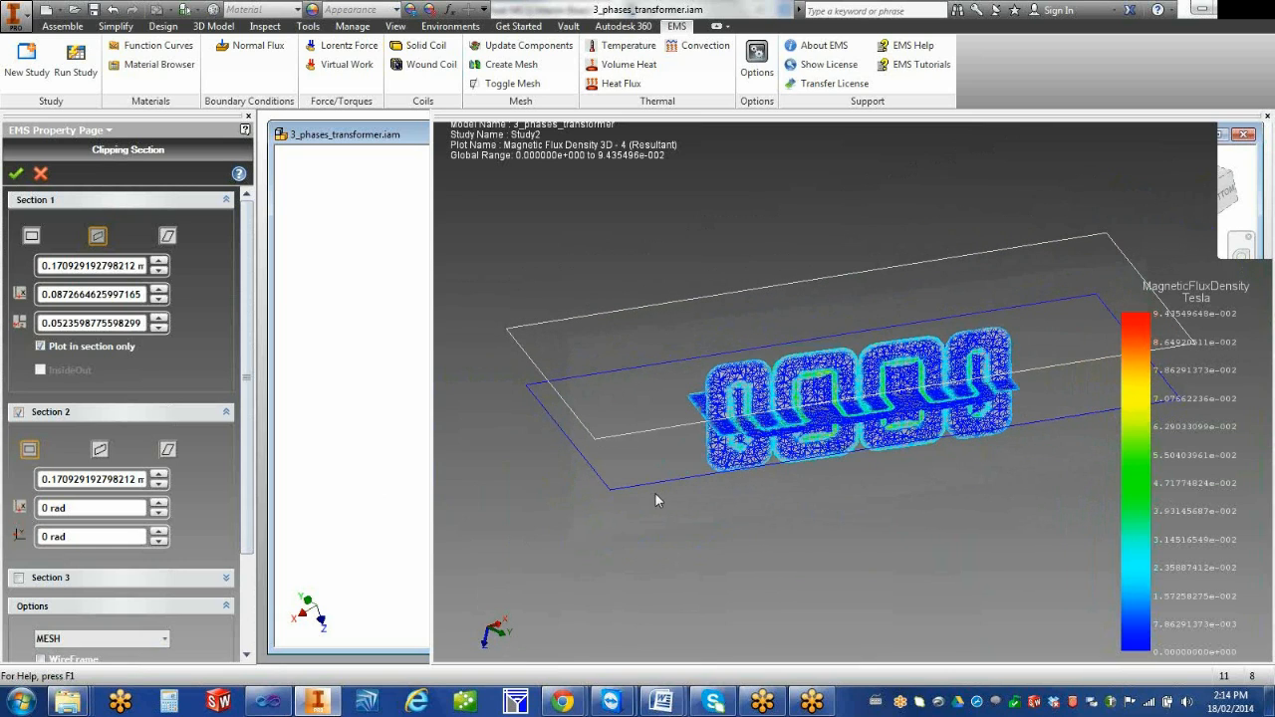
Add Section 3 crosswise through the core, inspect the intersecting meshed sections, and accept the clipping
click(18, 579)
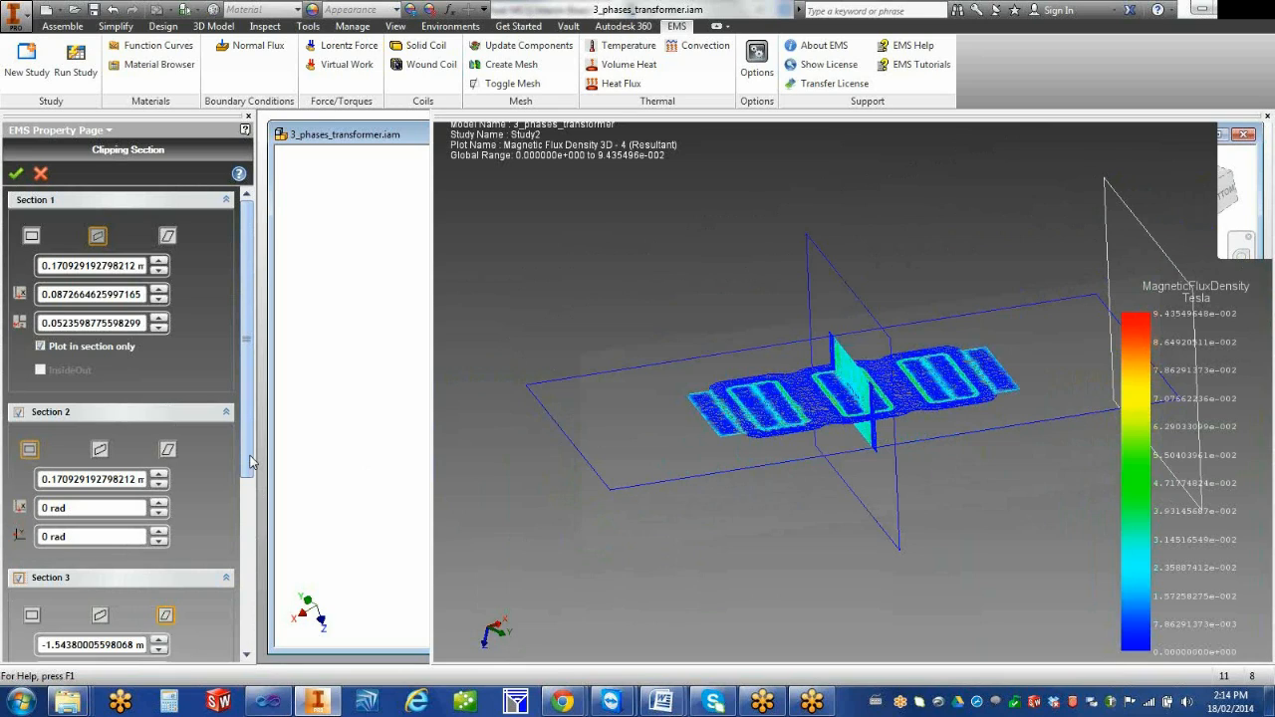
middle_drag(646, 536, 698, 525)
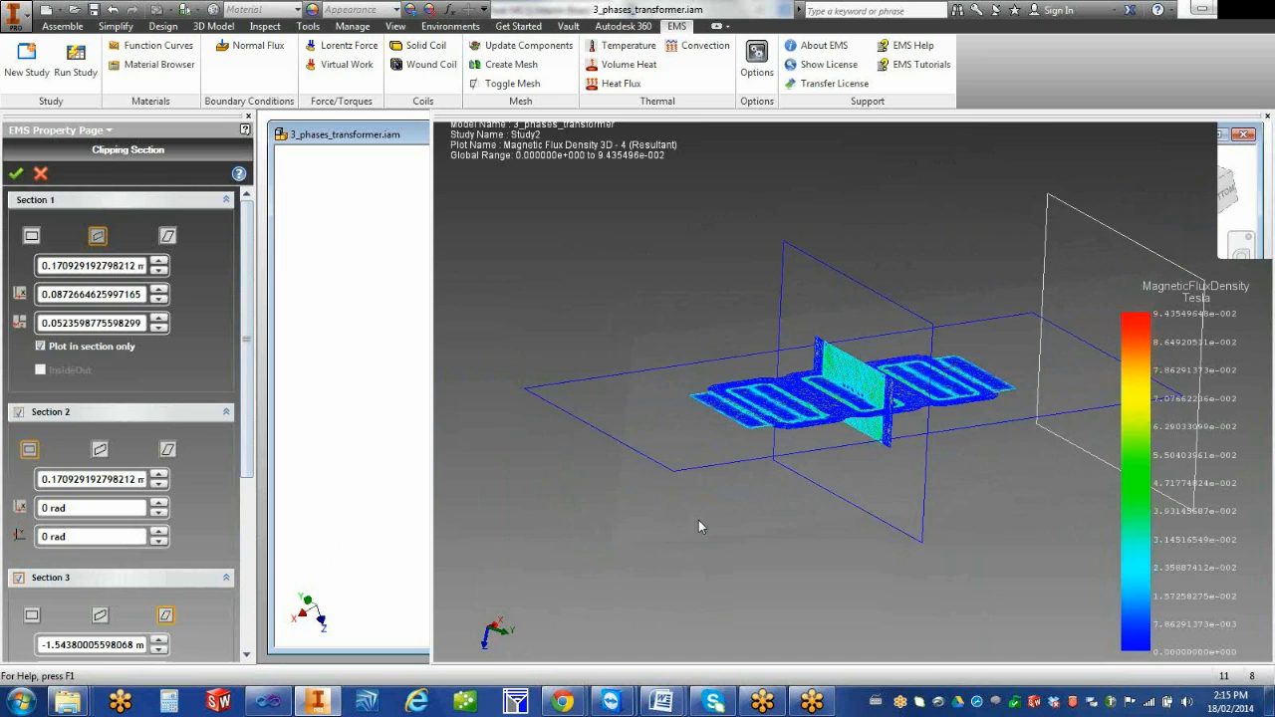
scroll(858, 445, up, 2)
scroll(858, 451, up, 5)
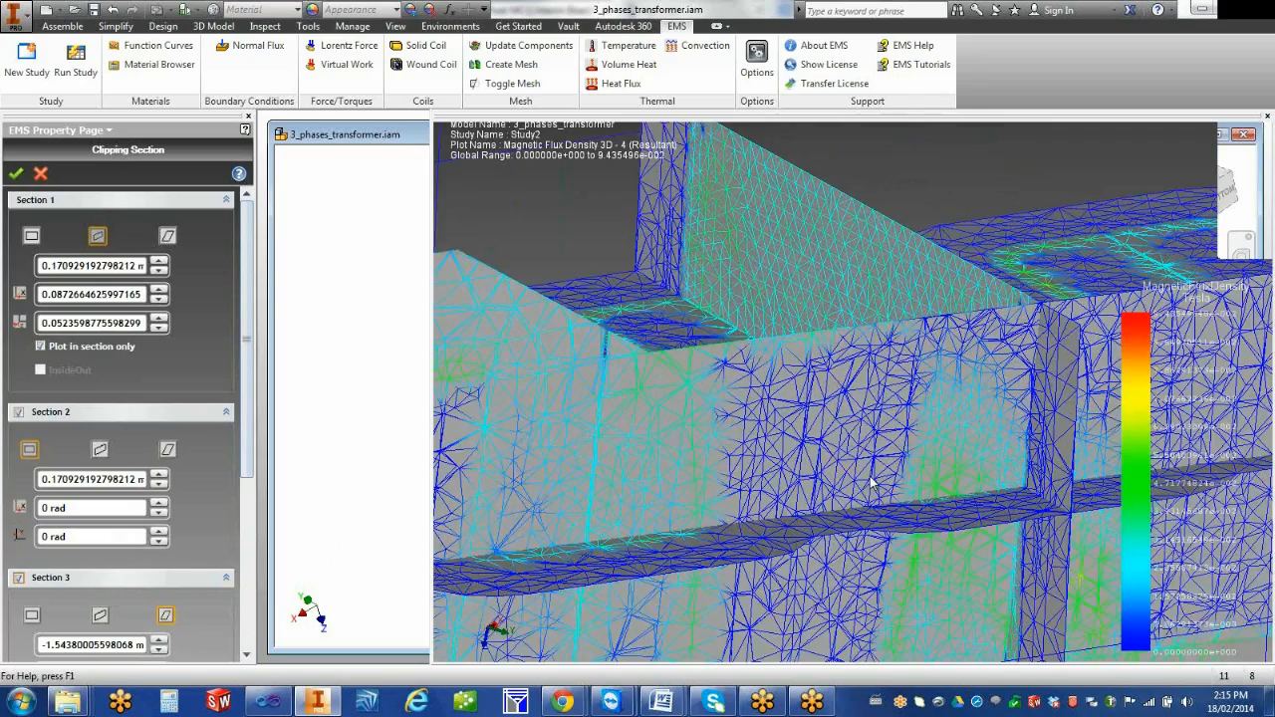
scroll(871, 483, down, 5)
scroll(862, 490, up, 4)
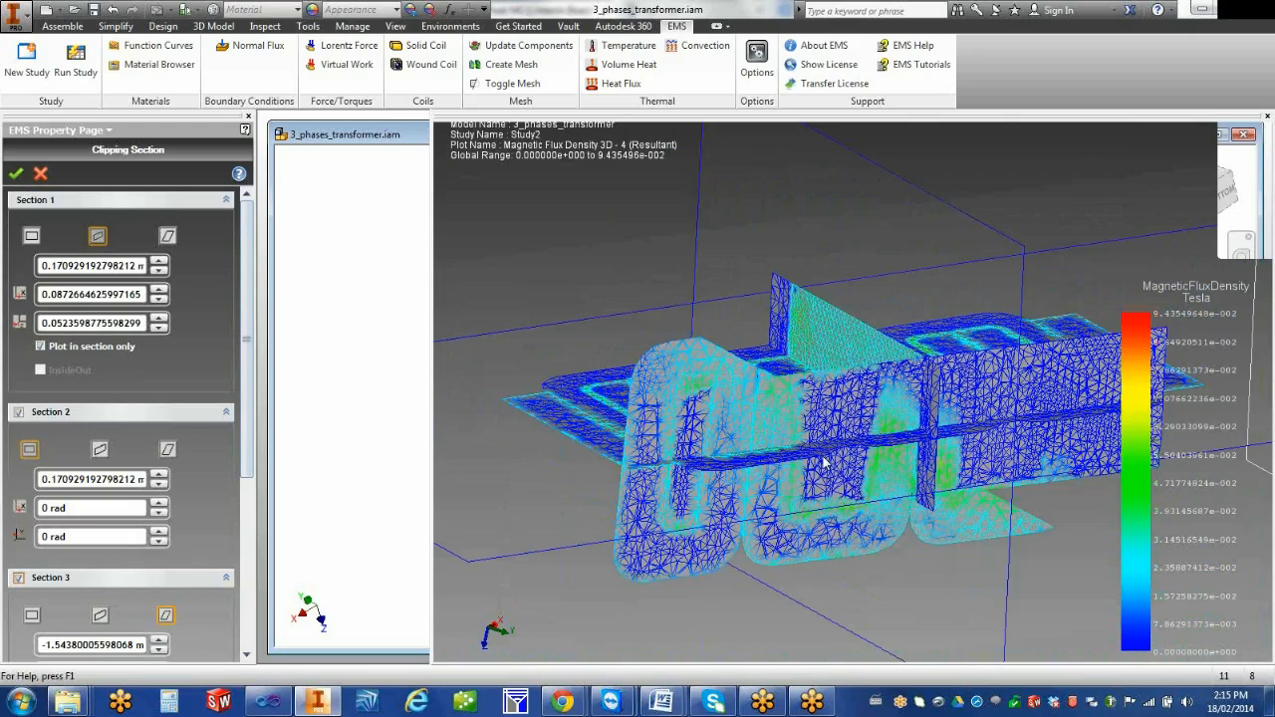
scroll(824, 461, down, 3)
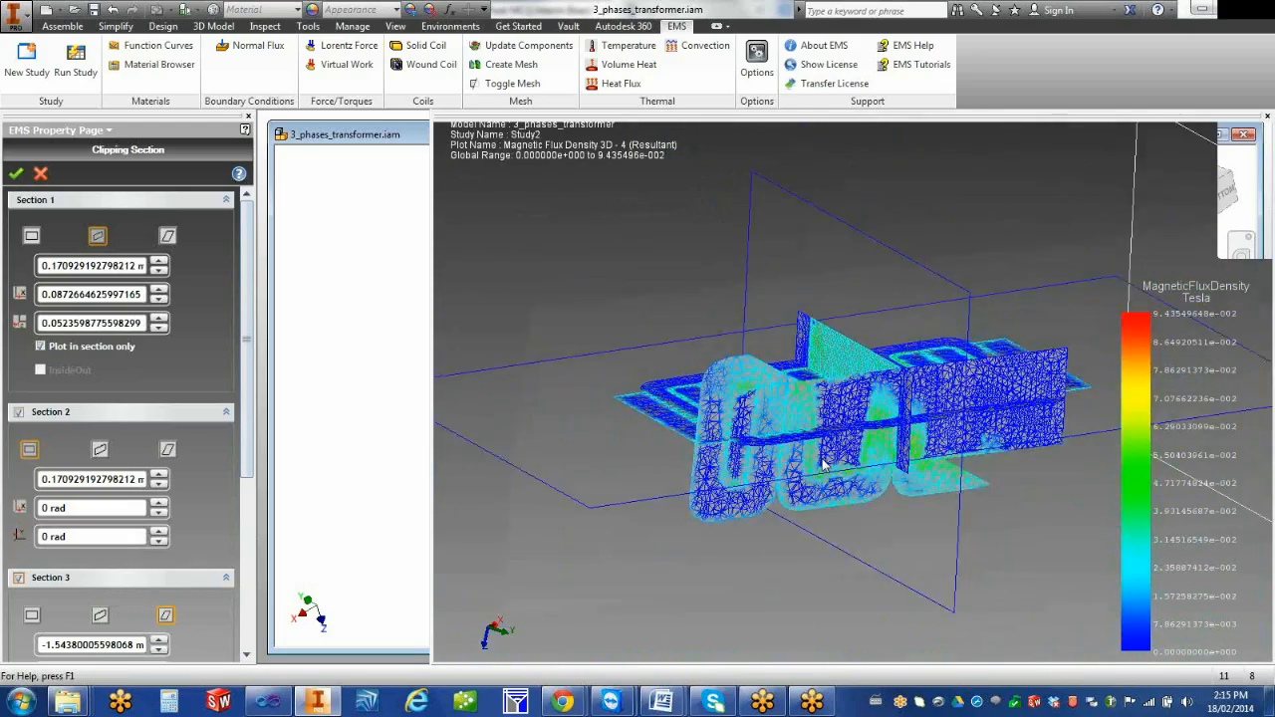
scroll(823, 468, up, 4)
scroll(822, 470, up, 1)
scroll(823, 470, down, 5)
click(16, 173)
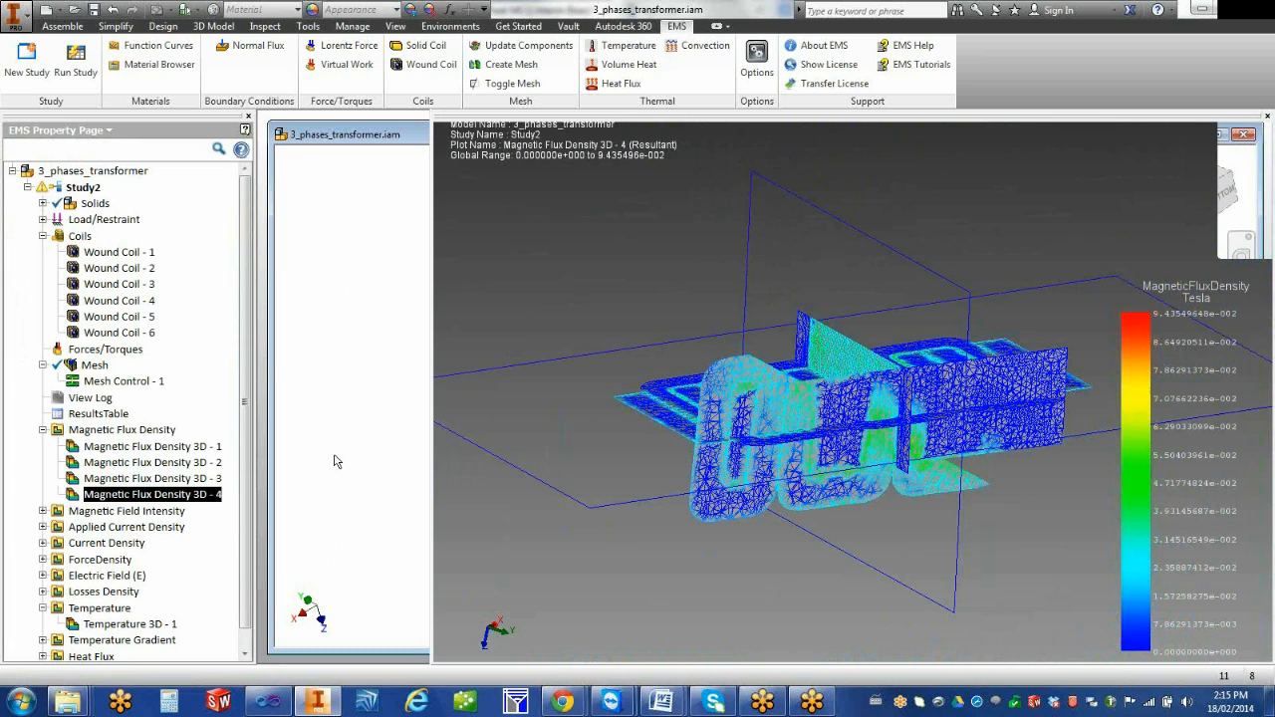
Create a 3D magnetic flux density plot of the resultant magnitude in Tesla, with fringe display shown as points and 0 rad phase
right_click(165, 433)
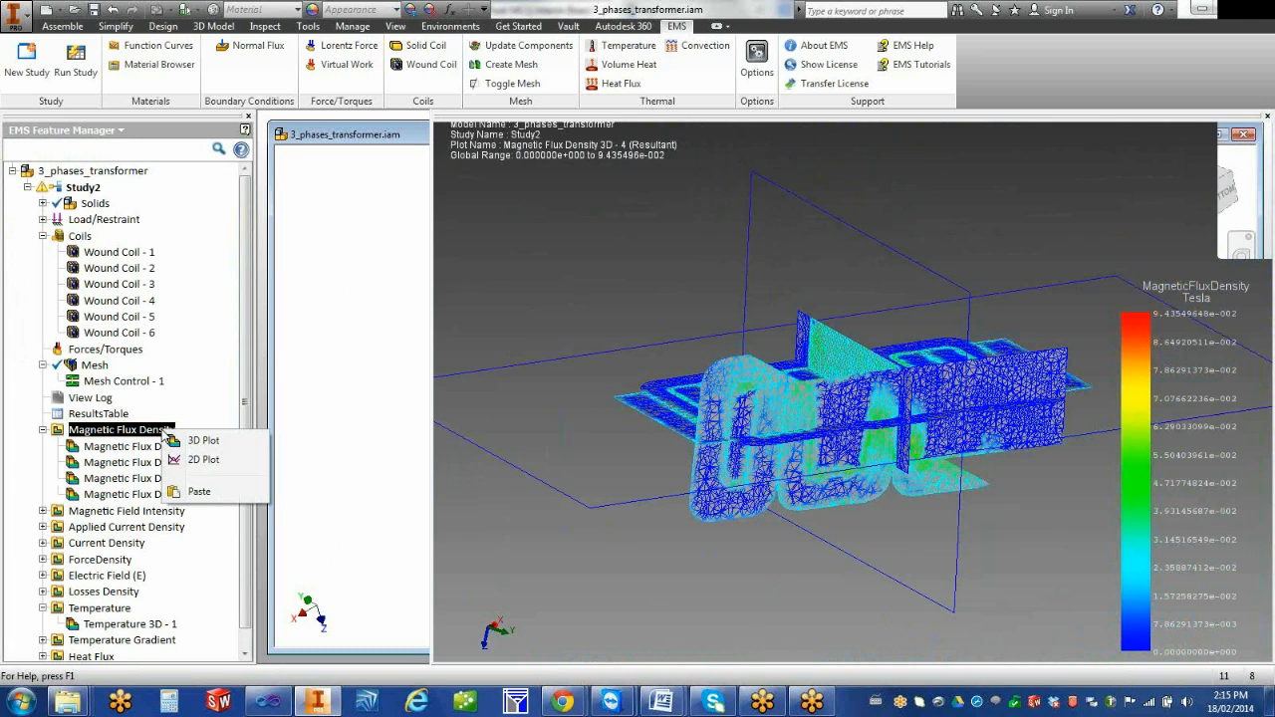
click(203, 443)
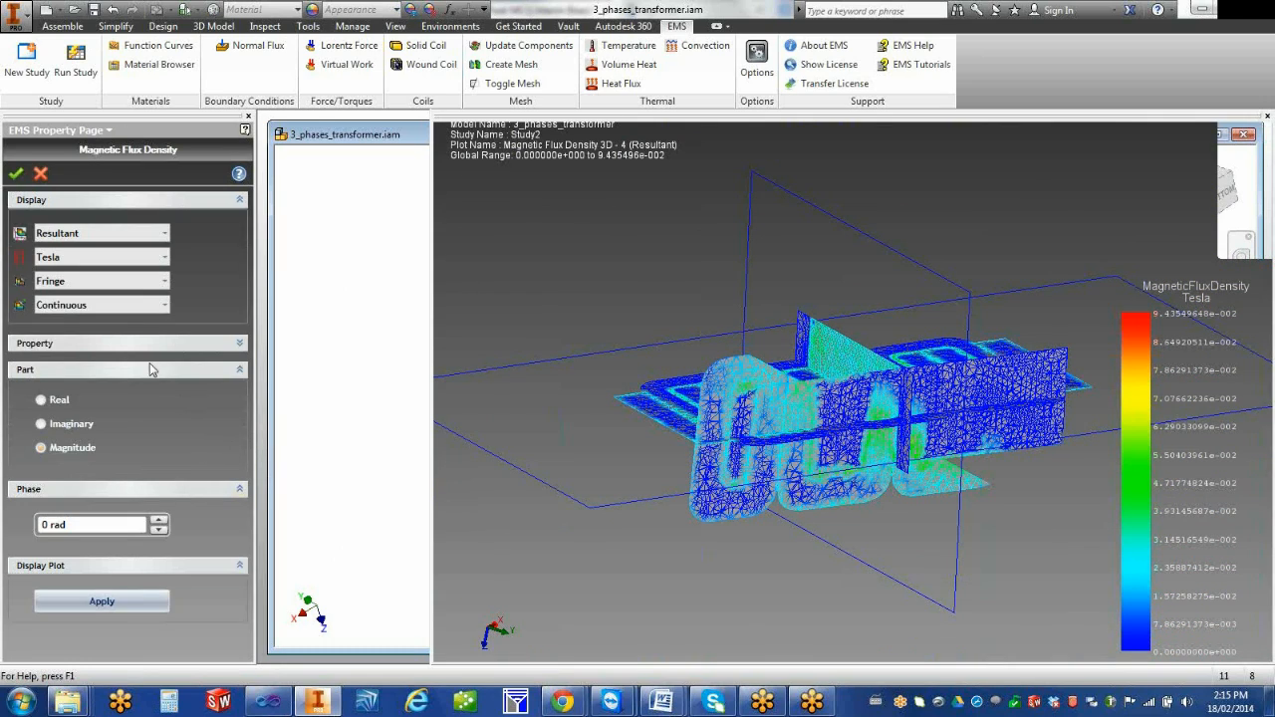
click(125, 308)
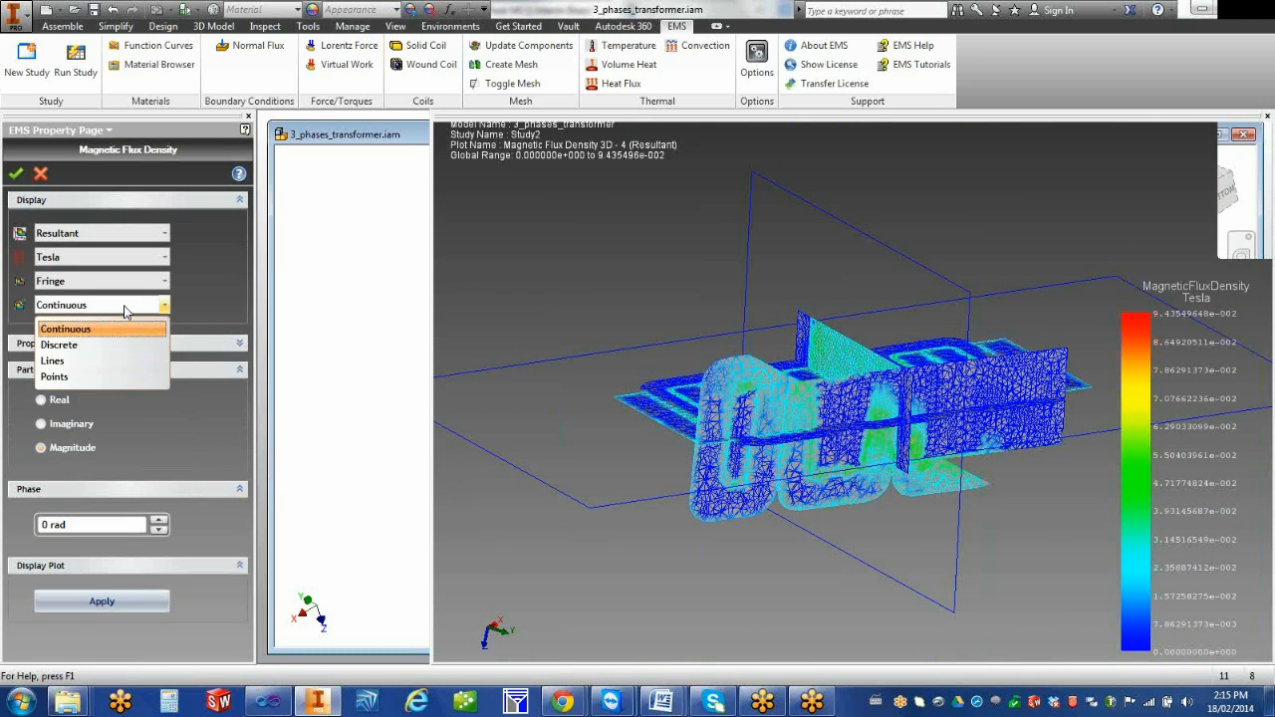
click(115, 378)
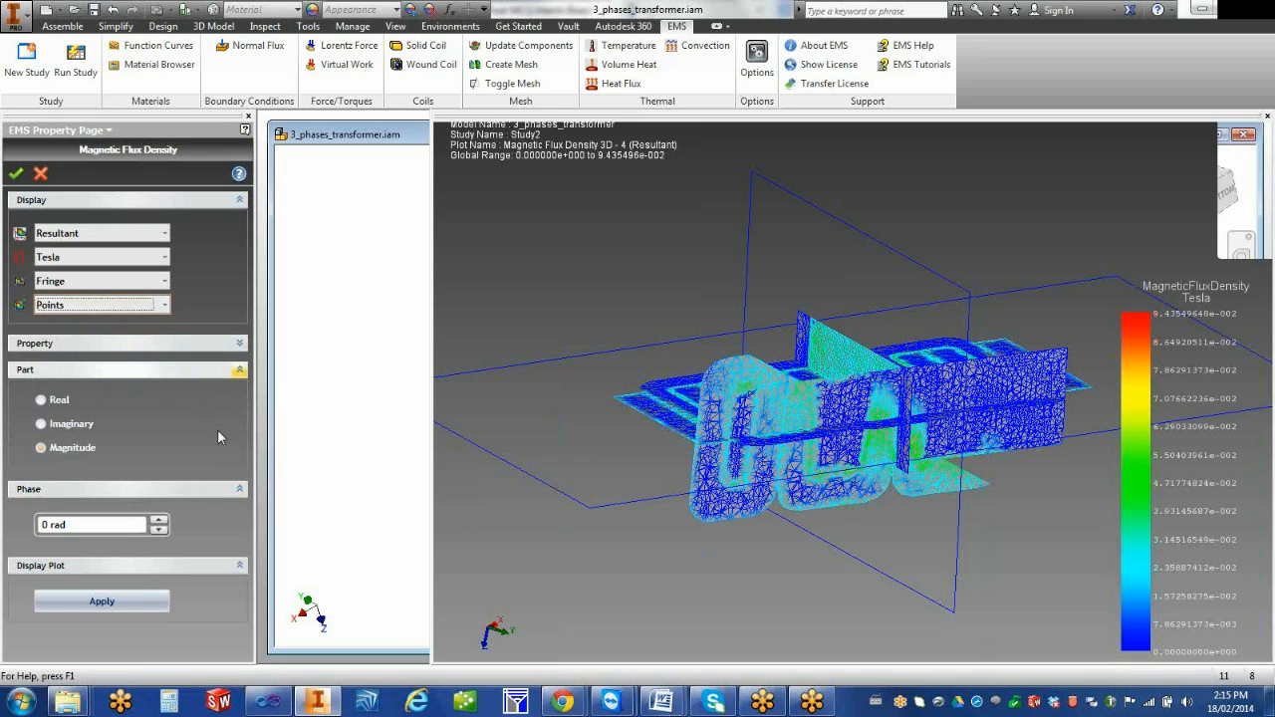
click(15, 177)
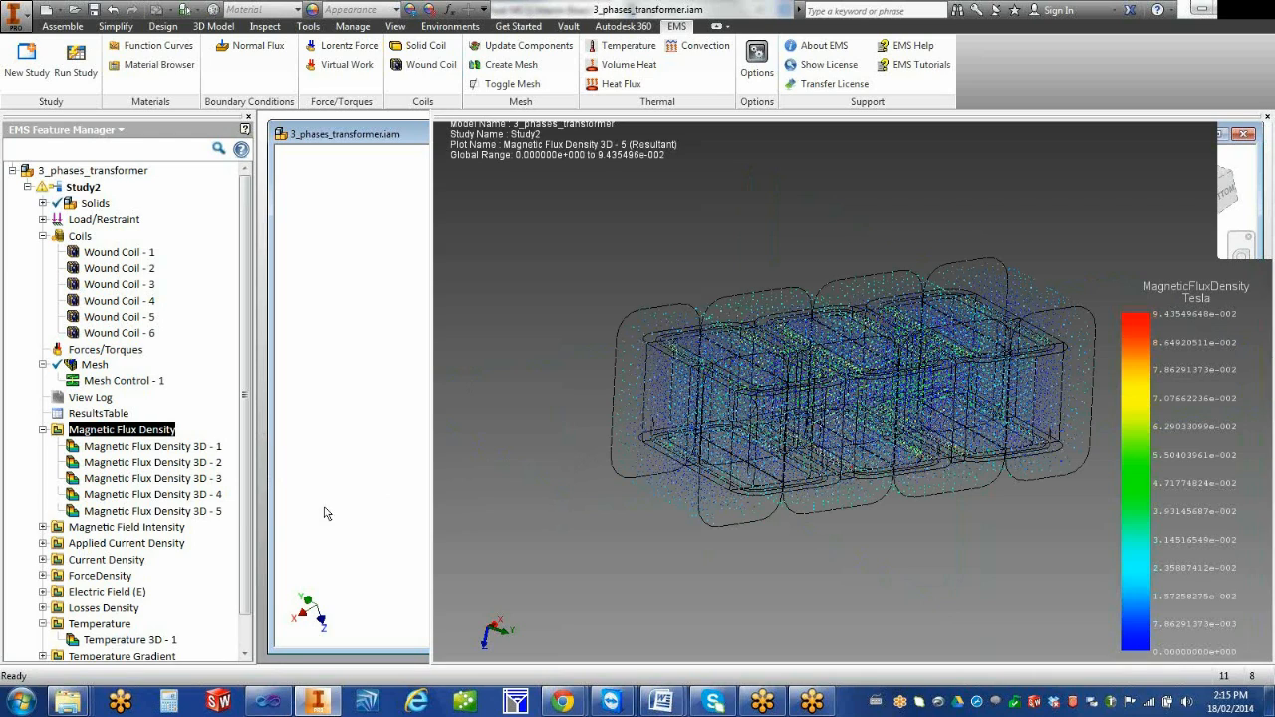
Try iso clipping on Magnetic Flux Density 3D - 5, testing the inside-out and section-only options at different iso values
click(189, 512)
right_click(189, 514)
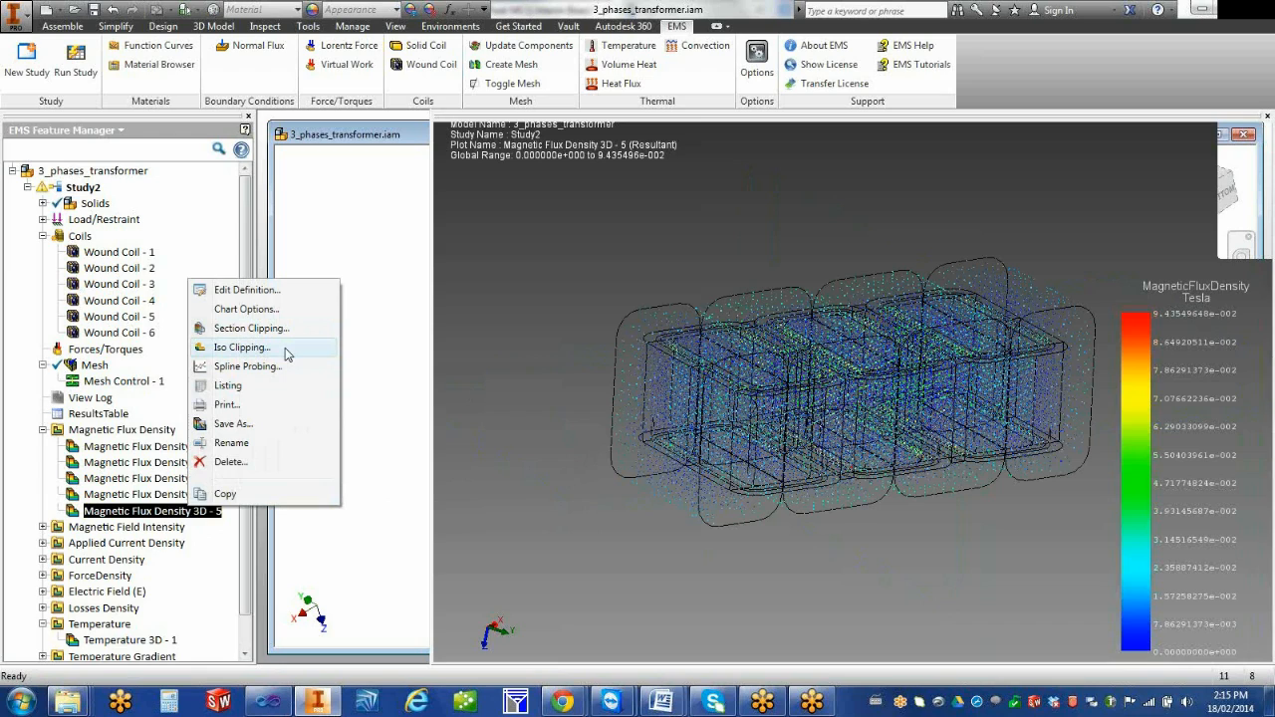
click(242, 346)
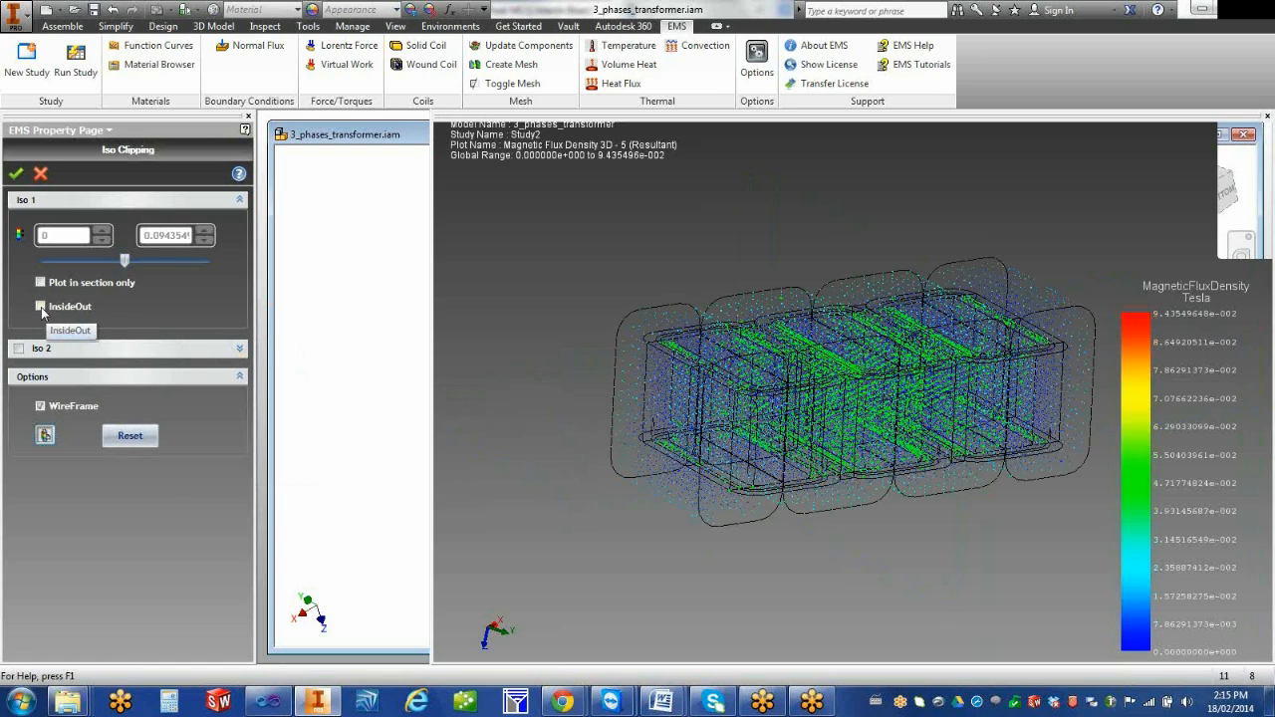
click(41, 306)
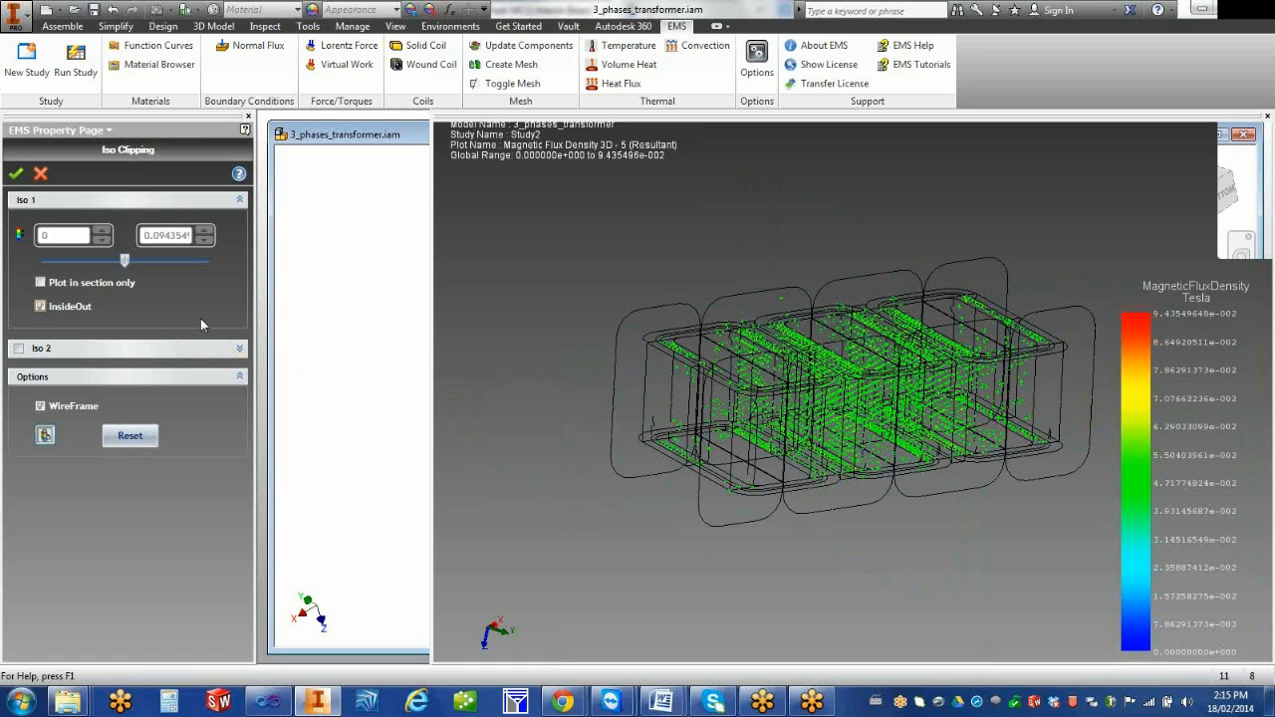
click(125, 261)
drag(127, 267, 87, 288)
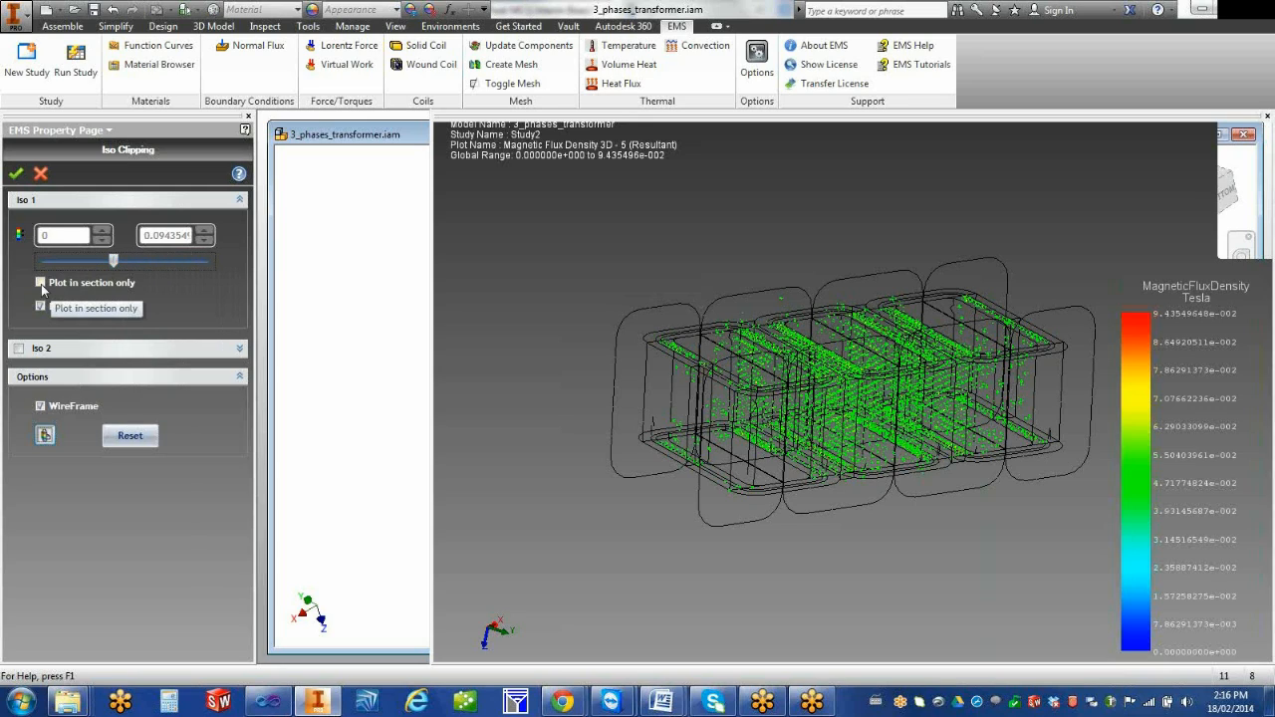
click(41, 283)
drag(115, 261, 157, 265)
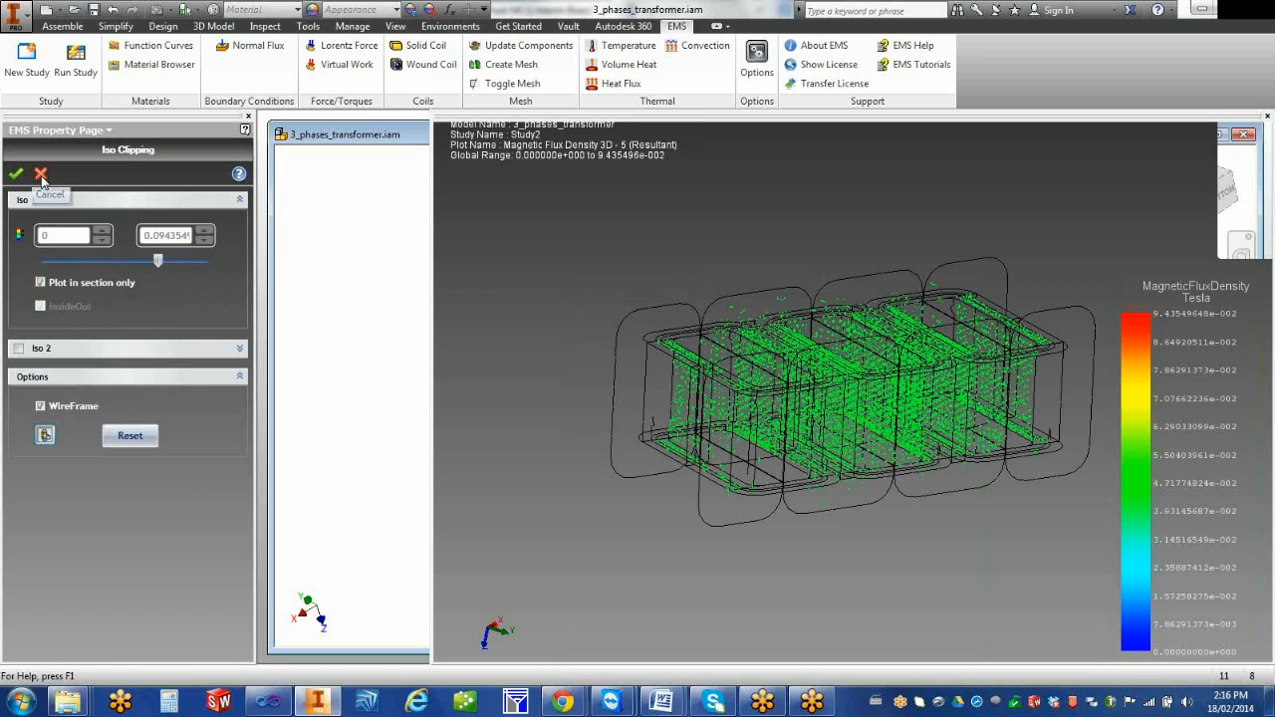
click(41, 175)
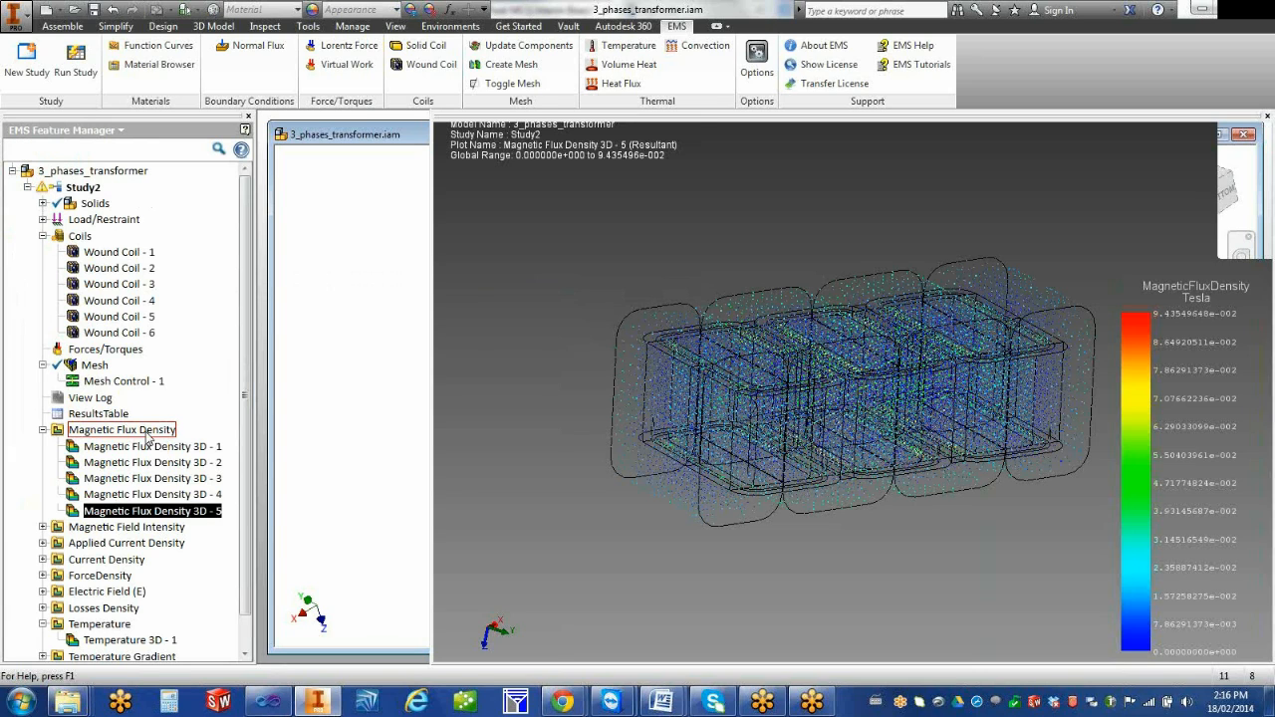
Create another 3D magnetic flux density plot of the resultant magnitude in Tesla, with continuous fringe display and 0 rad phase
right_click(146, 439)
click(182, 441)
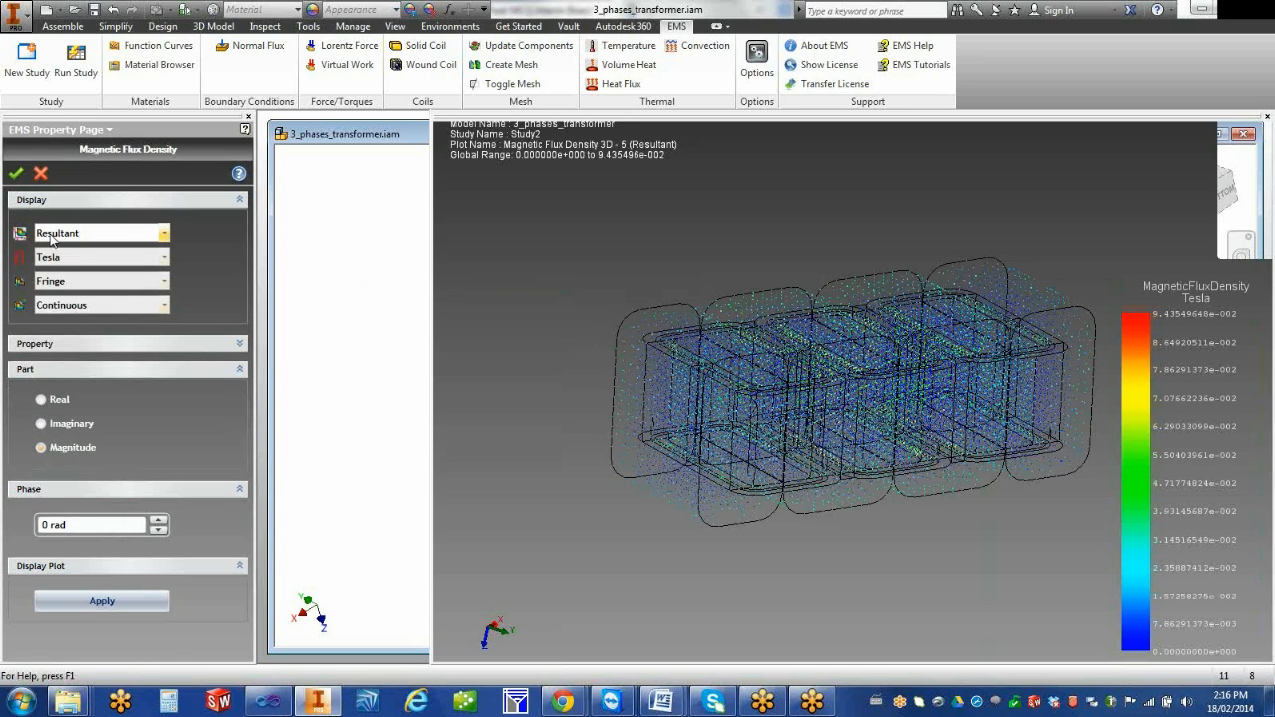
click(16, 176)
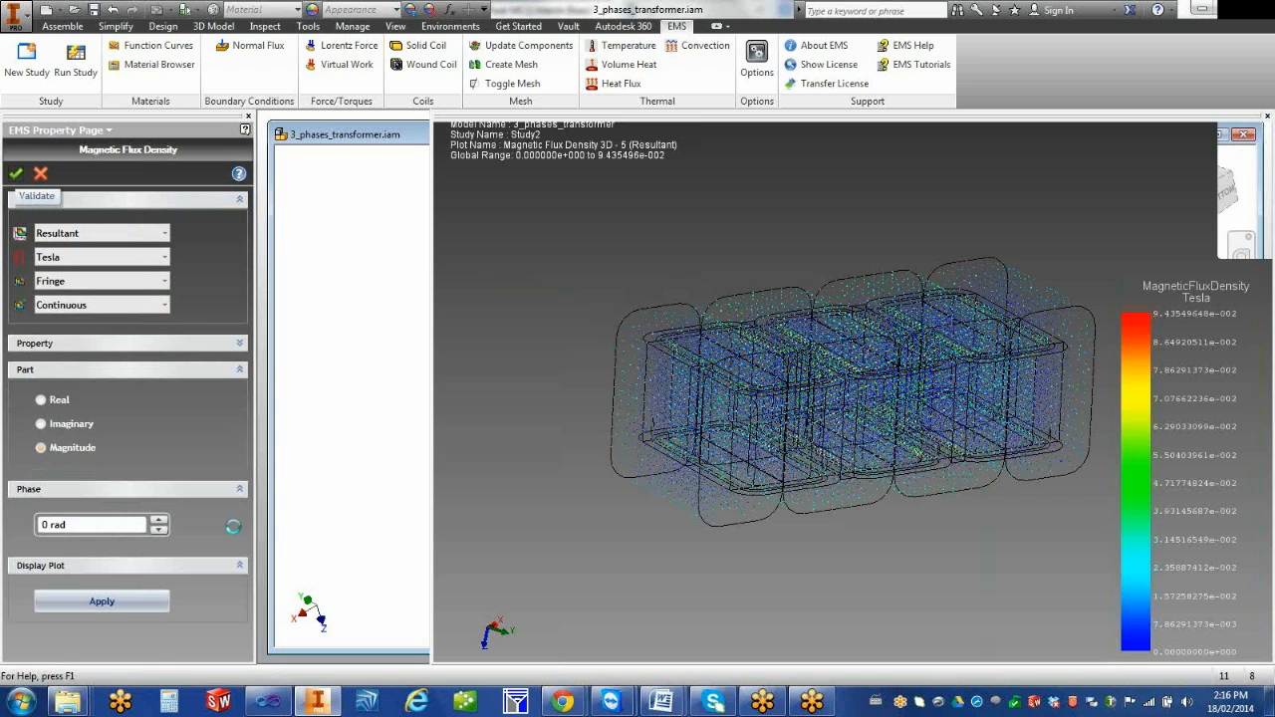
Start iso clipping on Magnetic Flux Density 3D - 6 and test the inside-out option at iso values of about 0.066 and 0.044
right_click(186, 526)
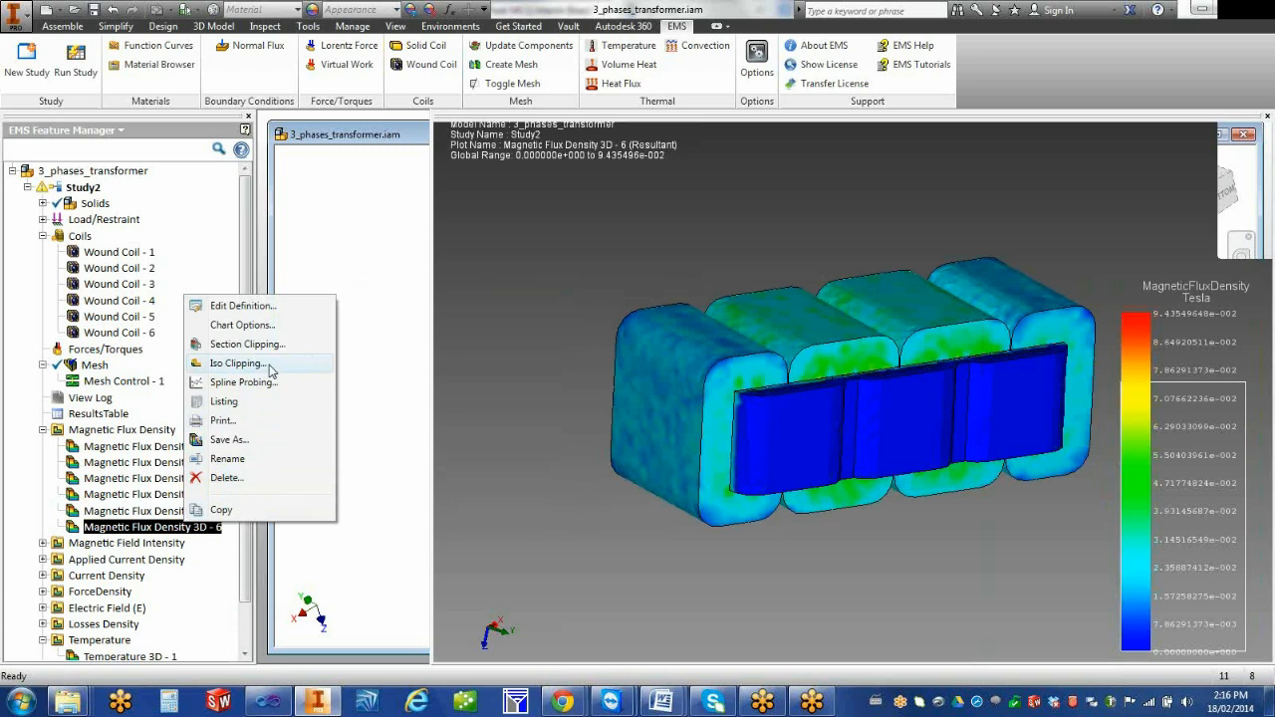
click(239, 363)
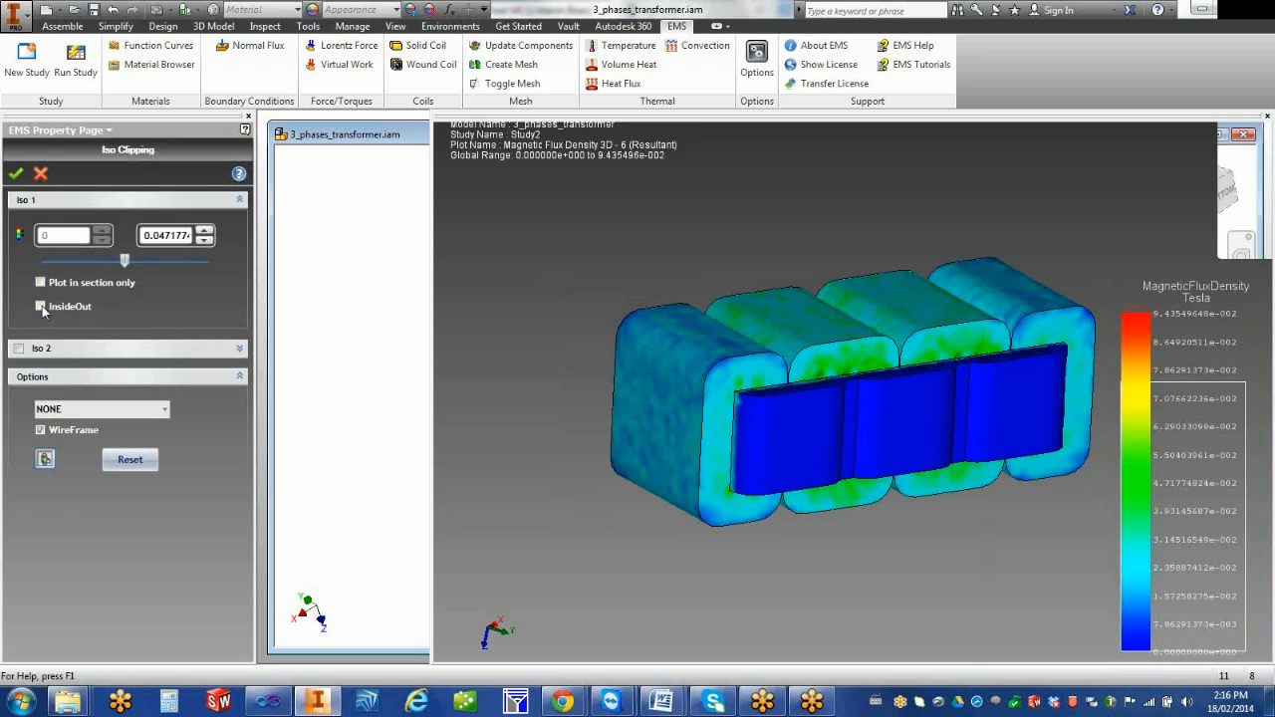
click(41, 306)
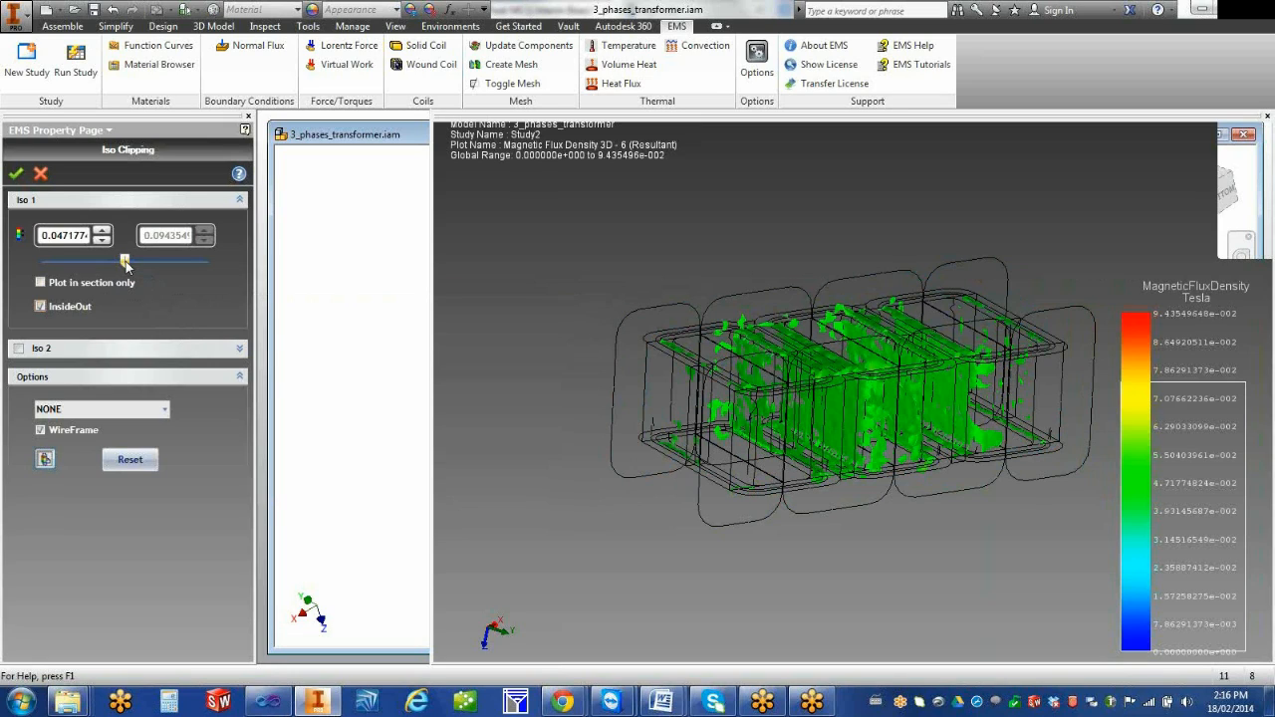
drag(126, 265, 159, 269)
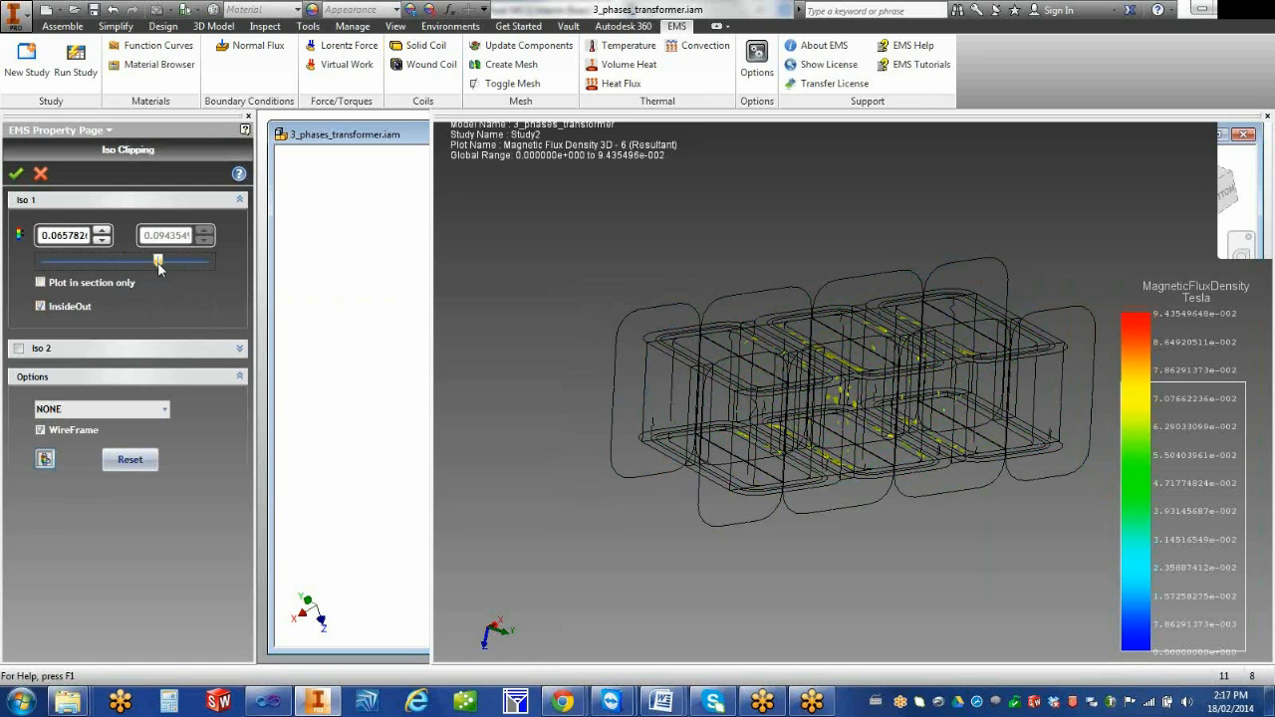
mouse_move(158, 264)
mouse_down()
mouse_move(167, 270)
mouse_move(156, 271)
mouse_up()
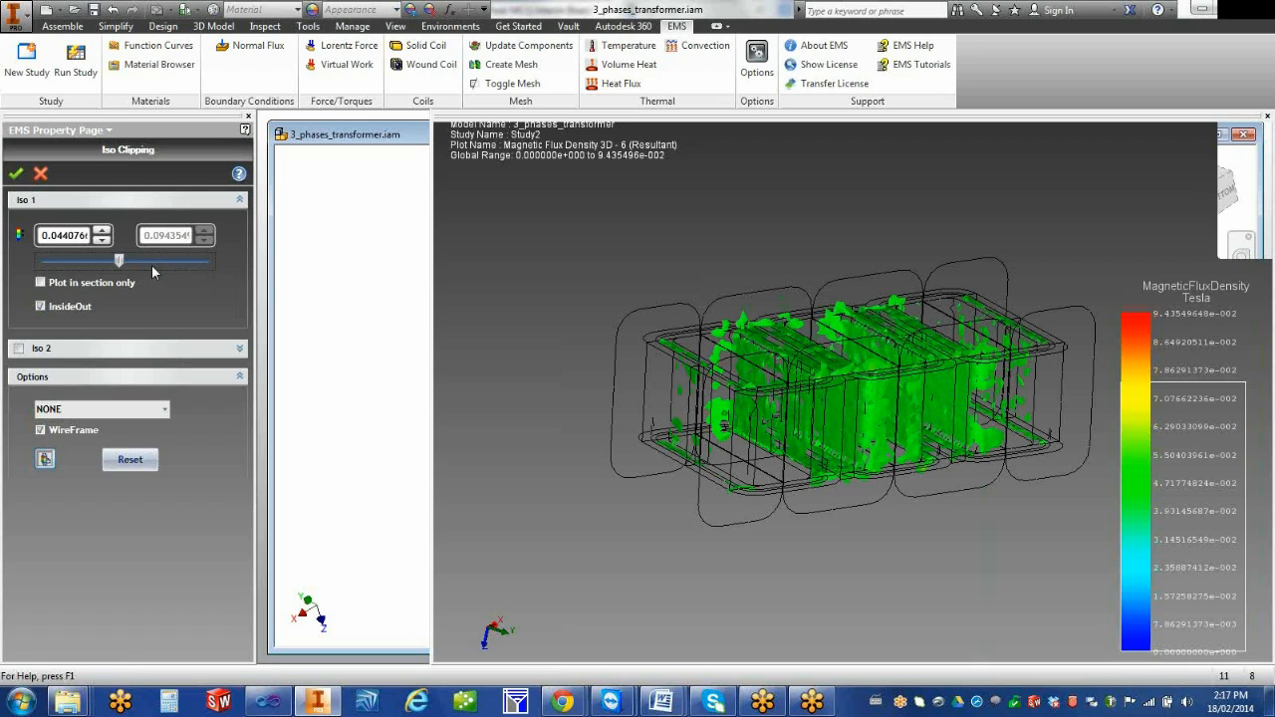
Turn off the inside-out option, lower the iso value to about 0.00399, and accept the iso clipping
click(41, 308)
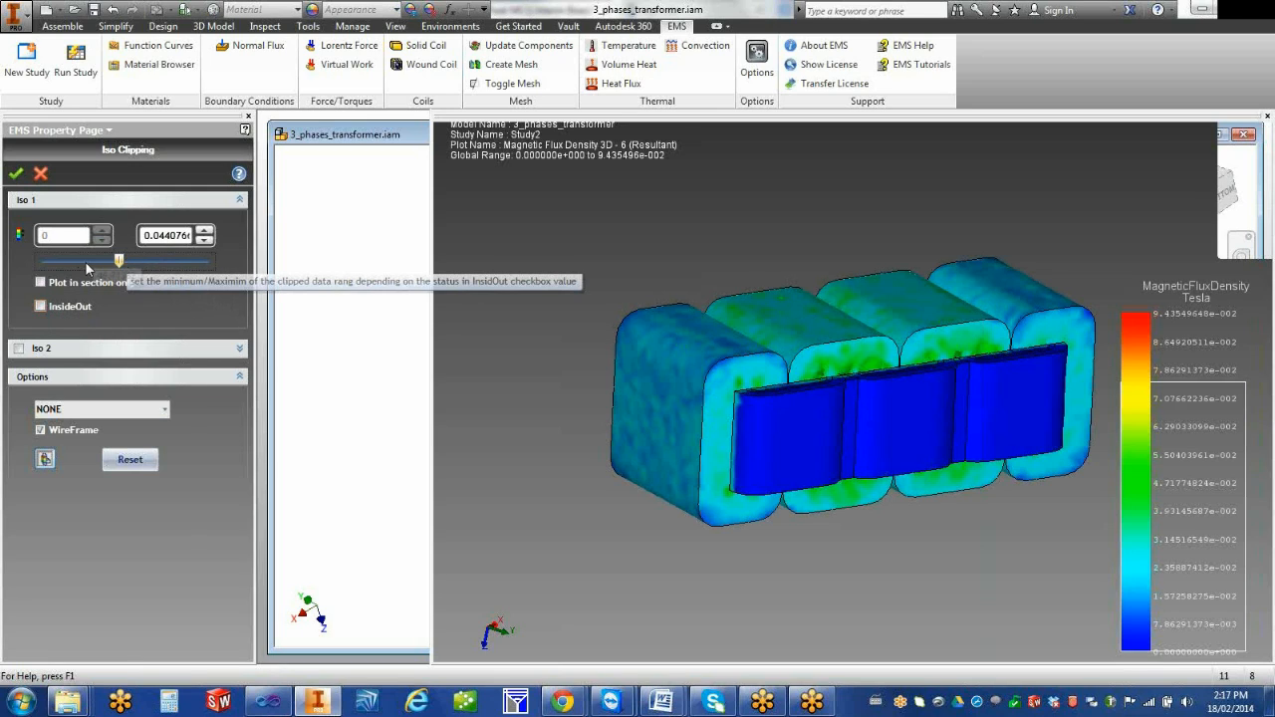
drag(84, 261, 40, 269)
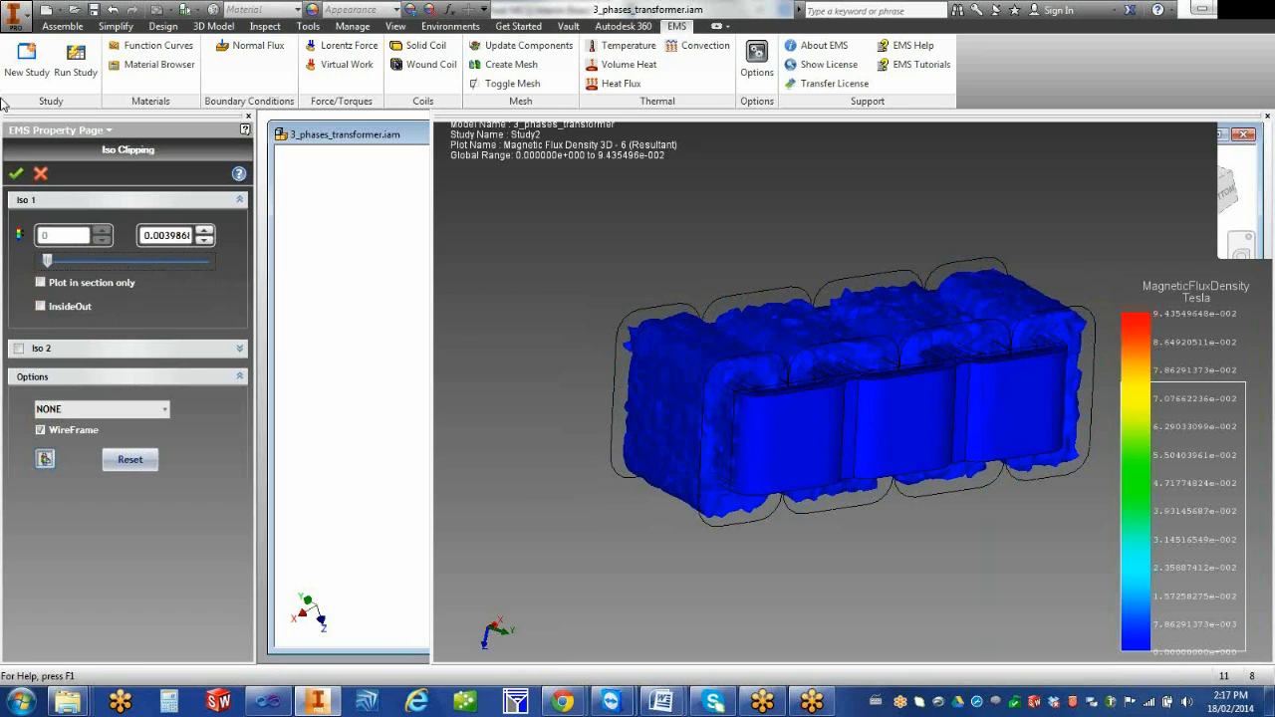
click(17, 175)
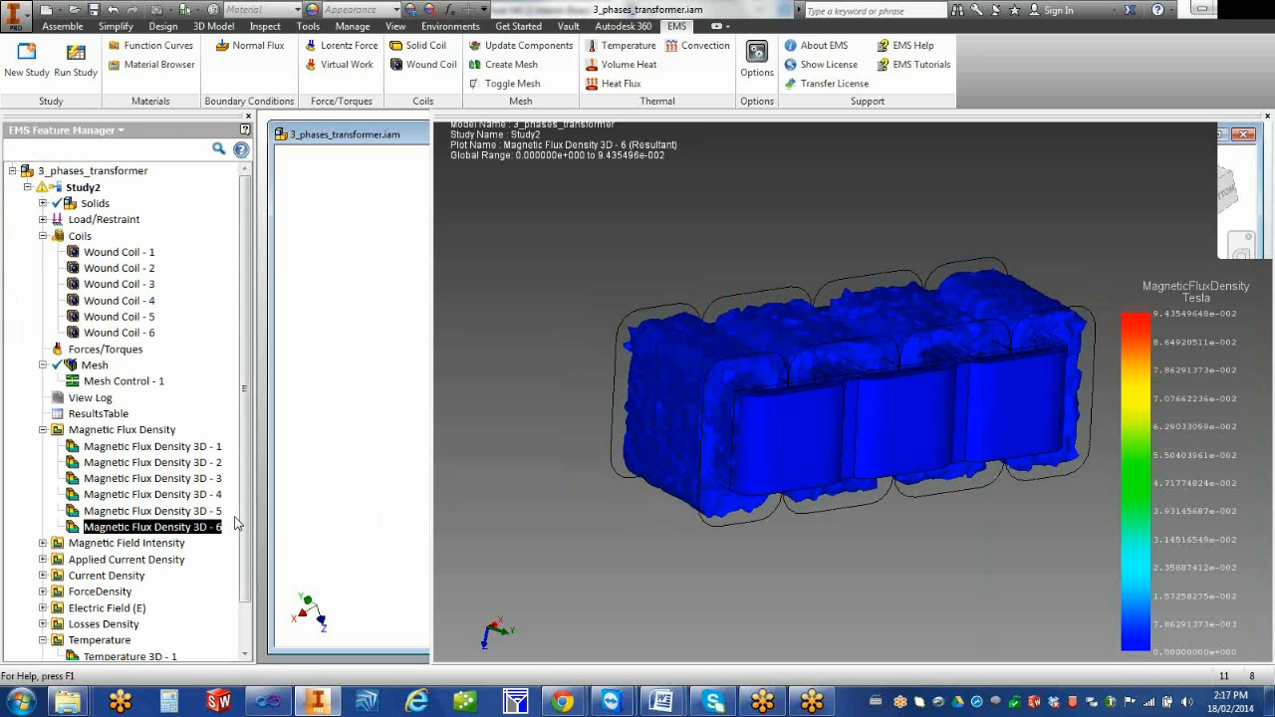
Create a 3D magnetic field intensity vector plot in A/m, using the real part and 0 rad phase
scroll(245, 538, down, 1)
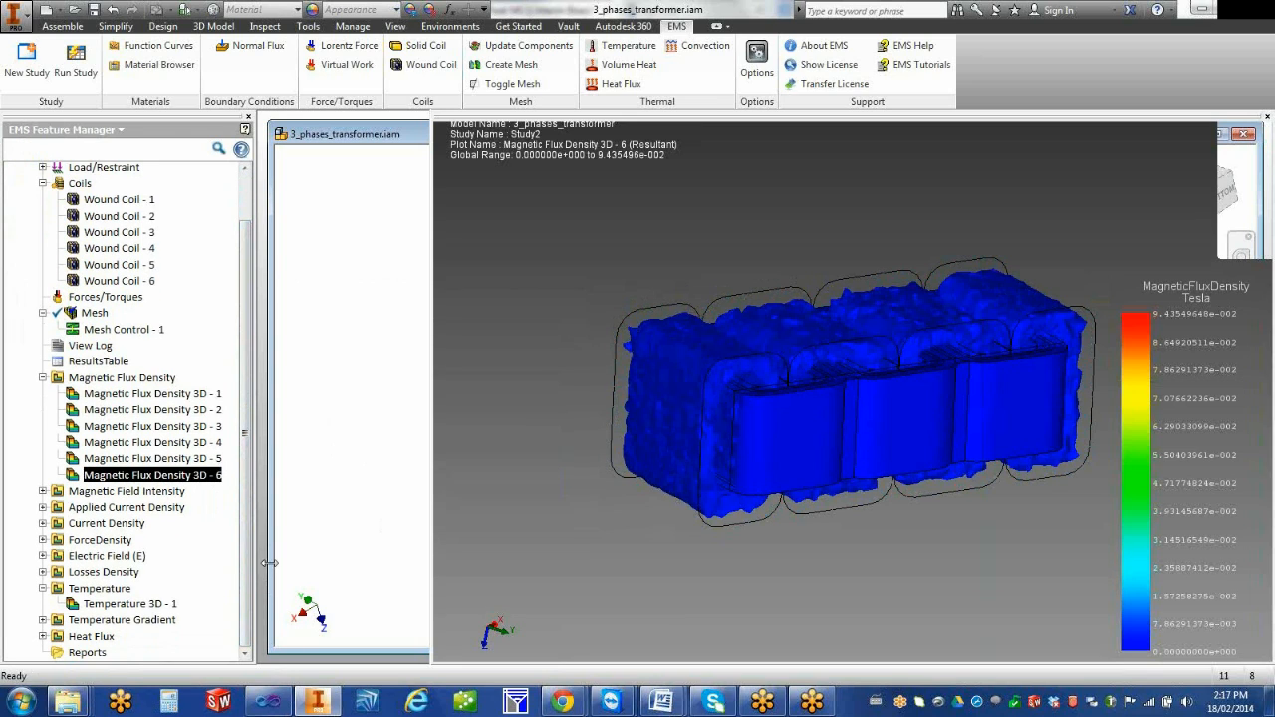
click(43, 491)
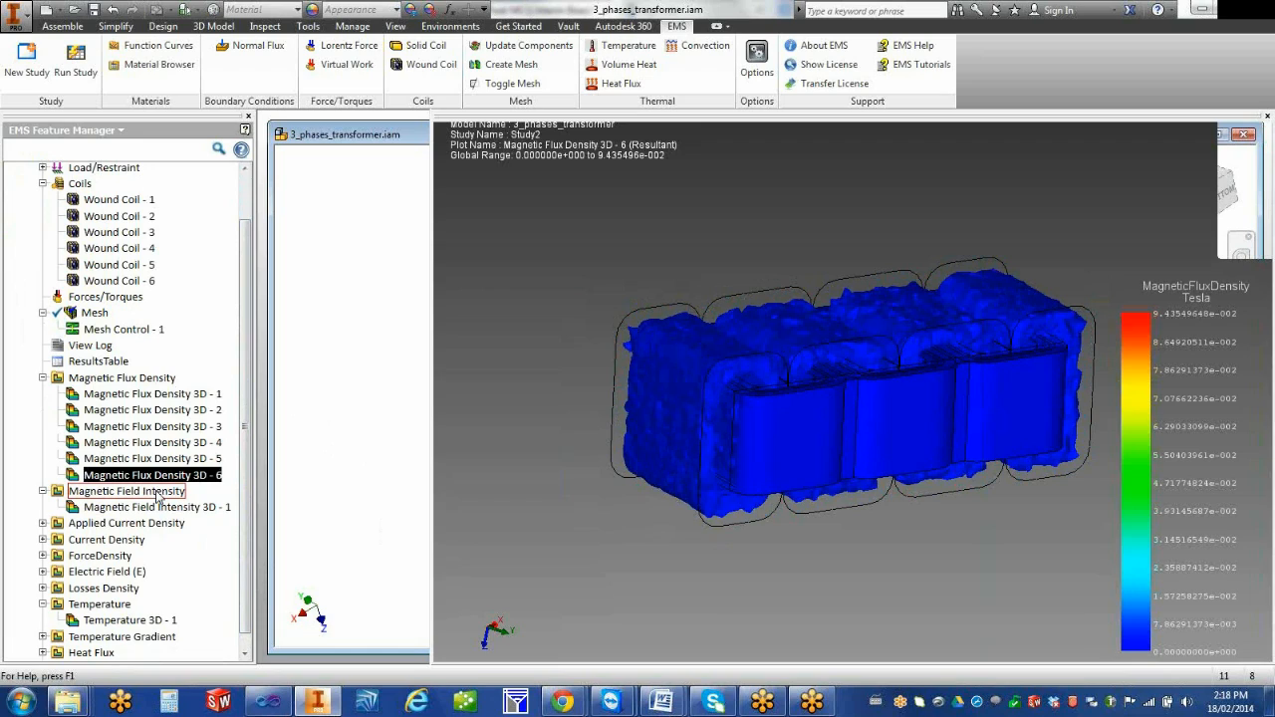
right_click(157, 493)
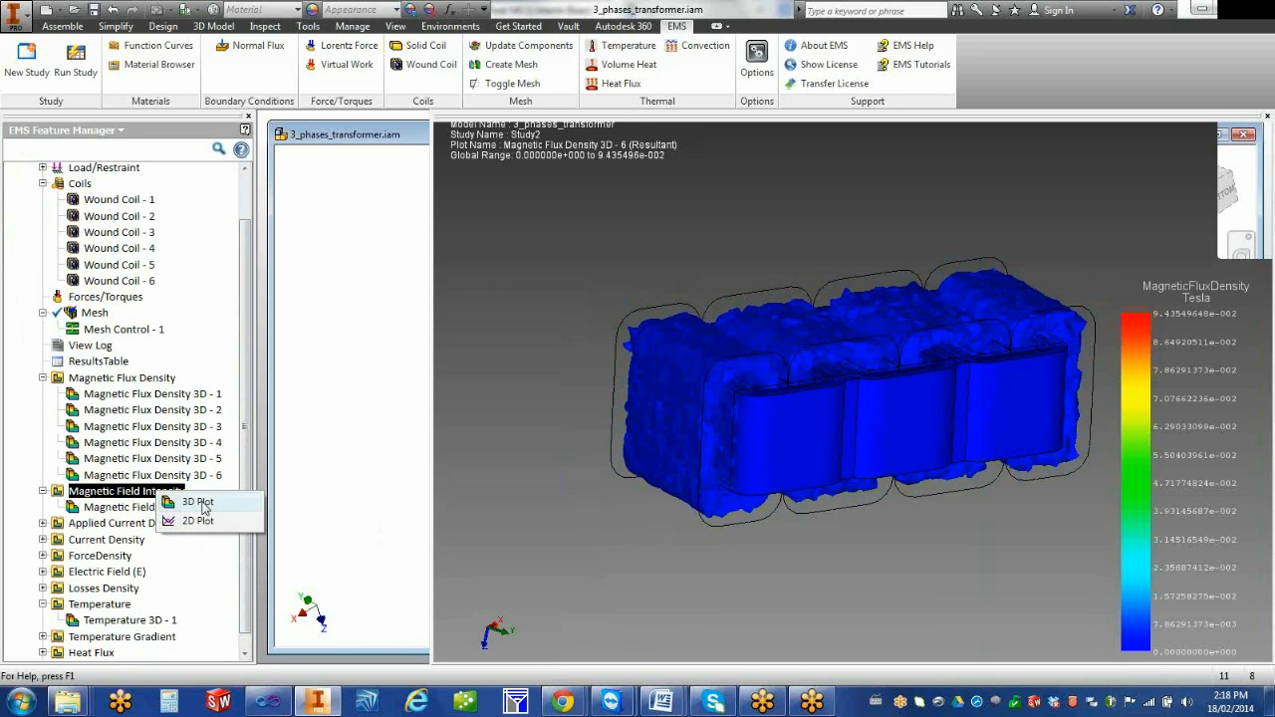
click(198, 503)
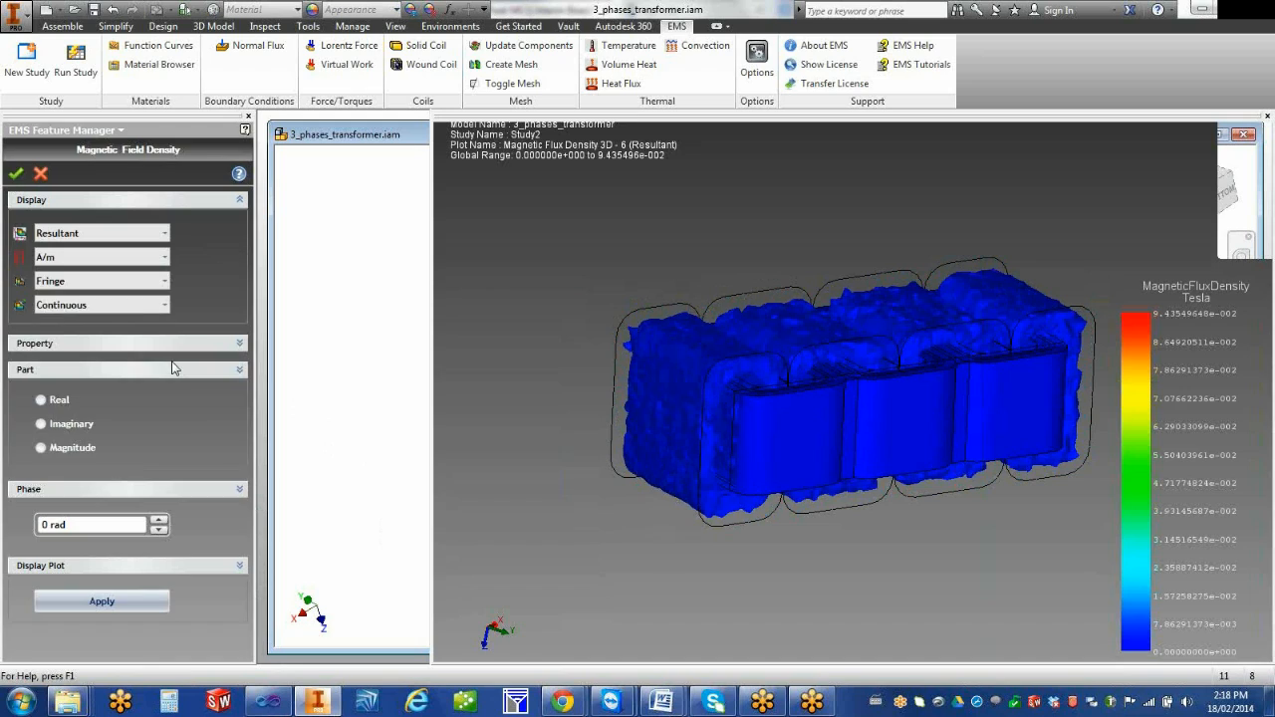
click(125, 284)
click(108, 321)
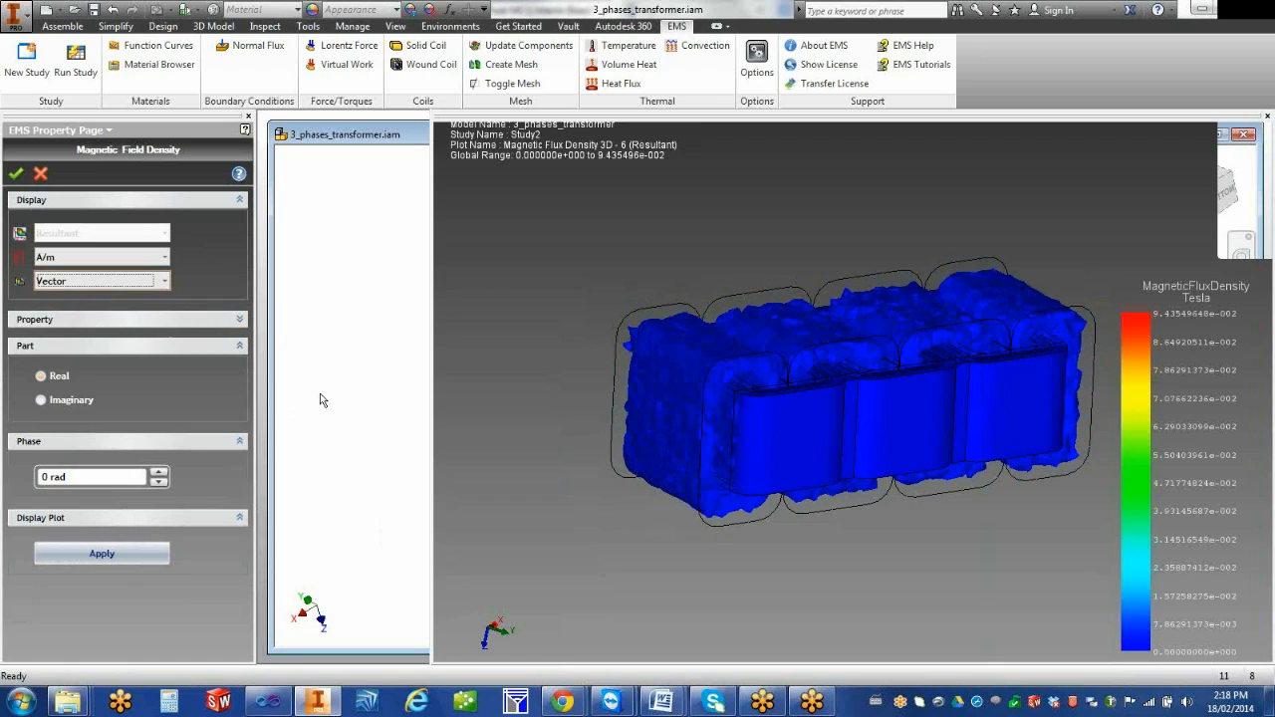
click(15, 175)
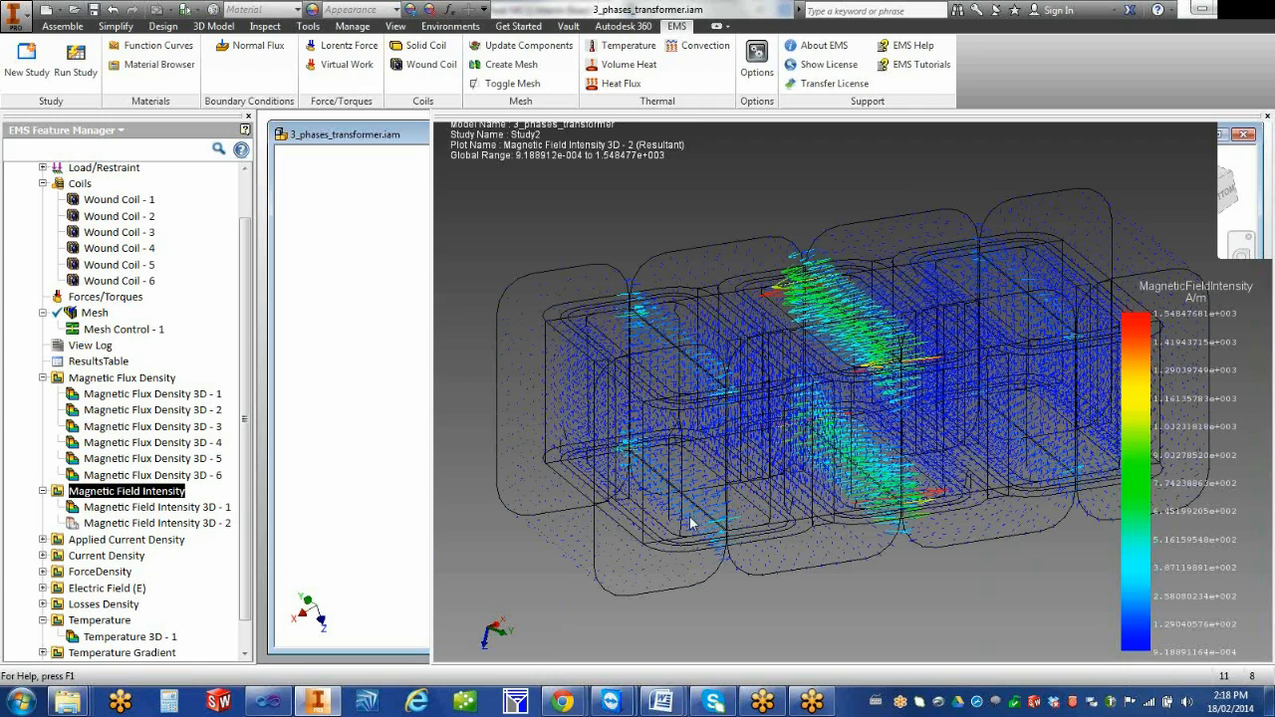
Create a 3D magnetic flux density plot in Tesla with vector display and inspect the vectors around the core
right_click(168, 381)
click(199, 389)
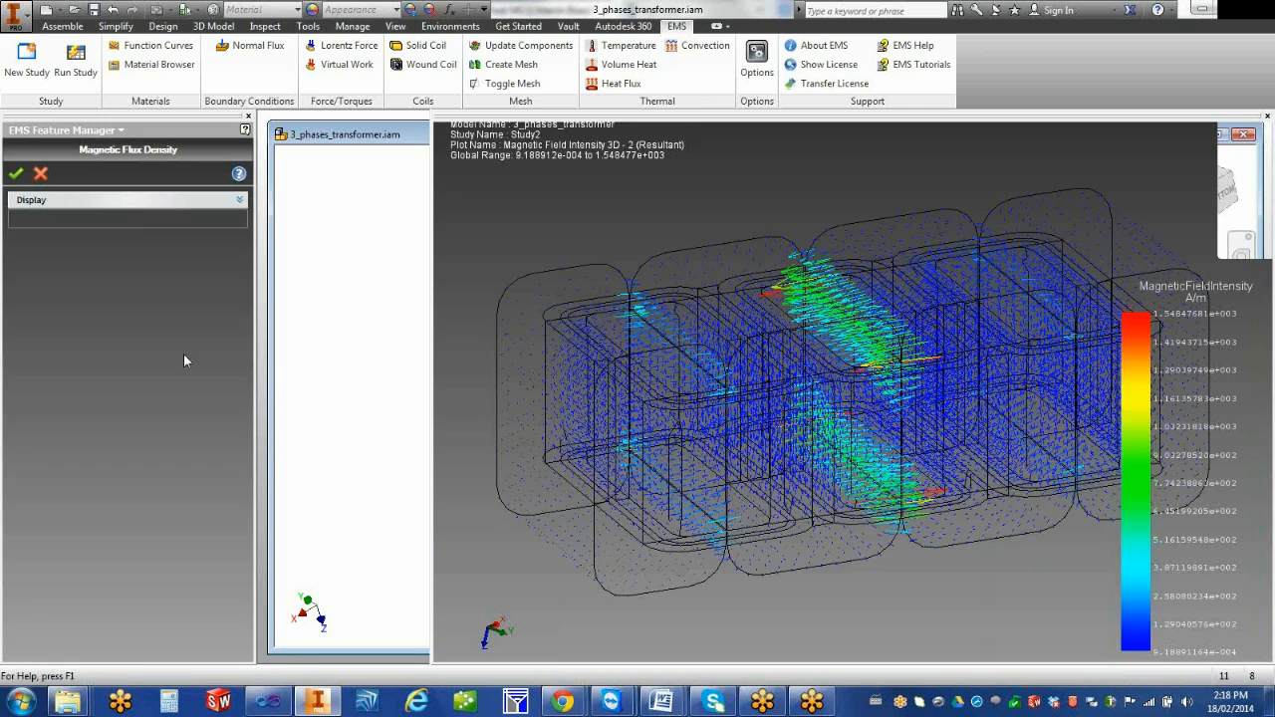
click(122, 284)
click(100, 321)
click(16, 173)
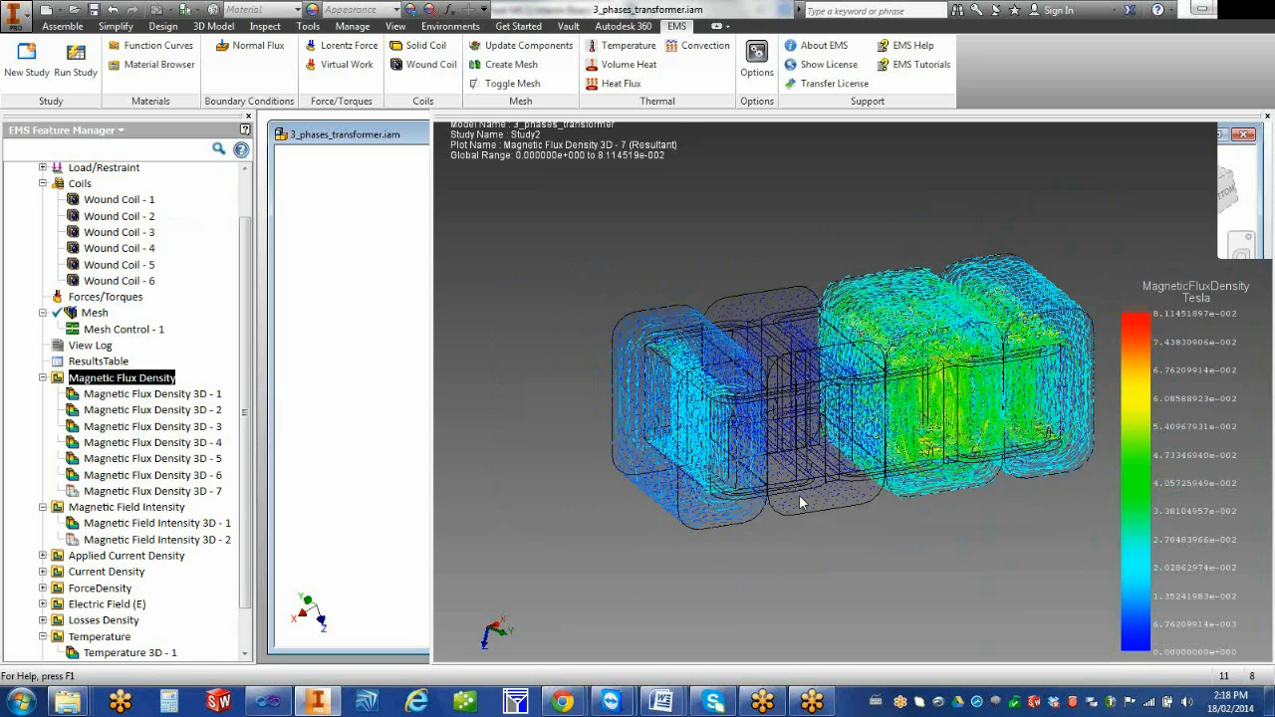
scroll(889, 490, down, 3)
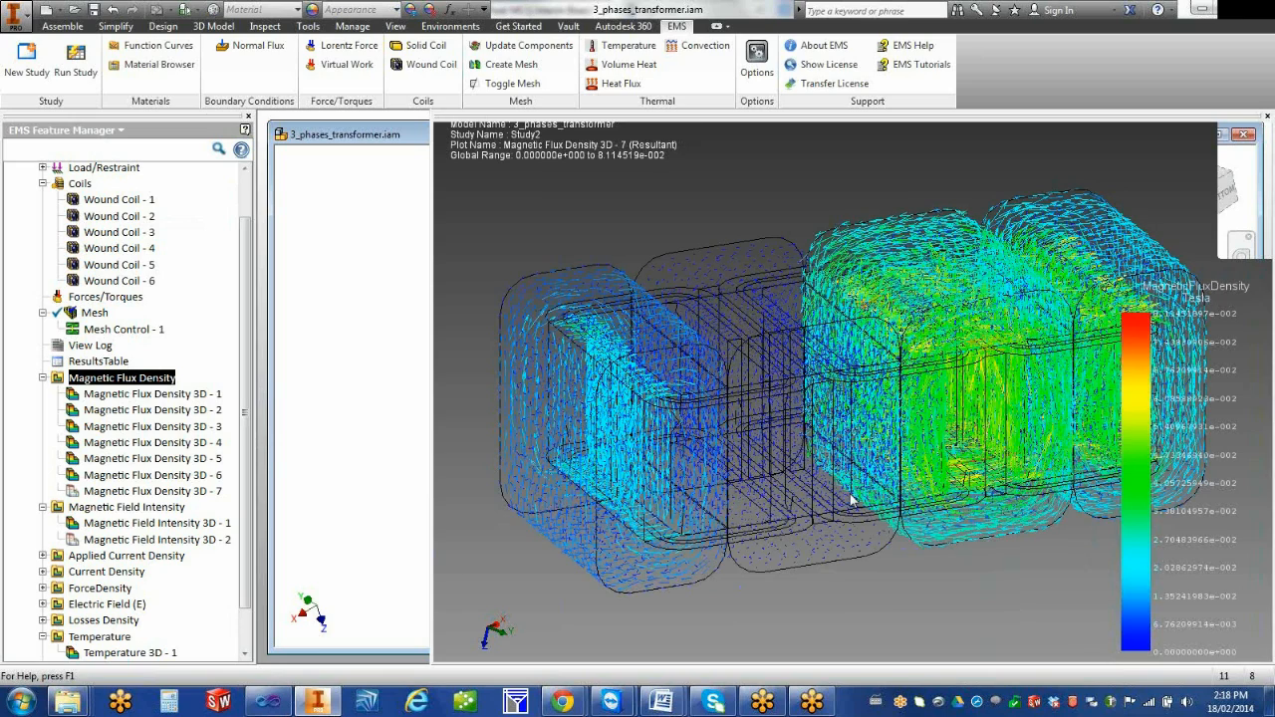
scroll(851, 500, up, 2)
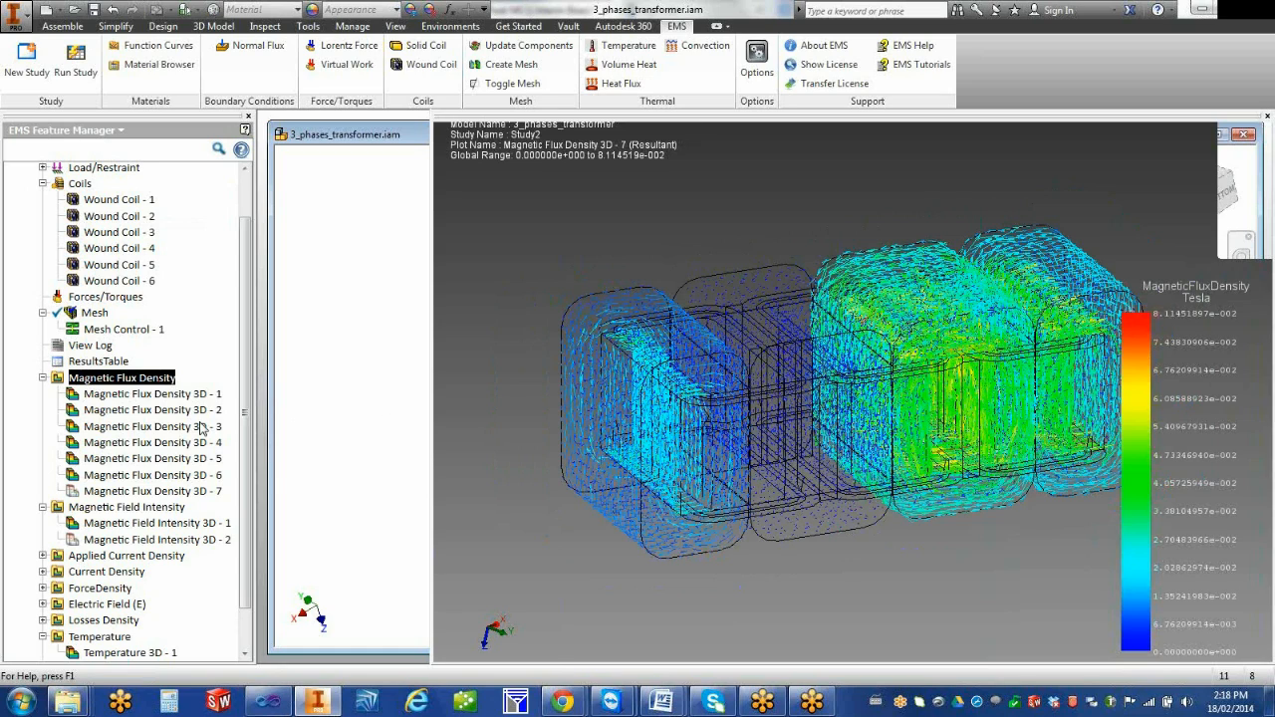
In the vector plot options of Magnetic Flux Density 3D - 7, reduce both the vector size and density to 97
click(180, 491)
right_click(179, 491)
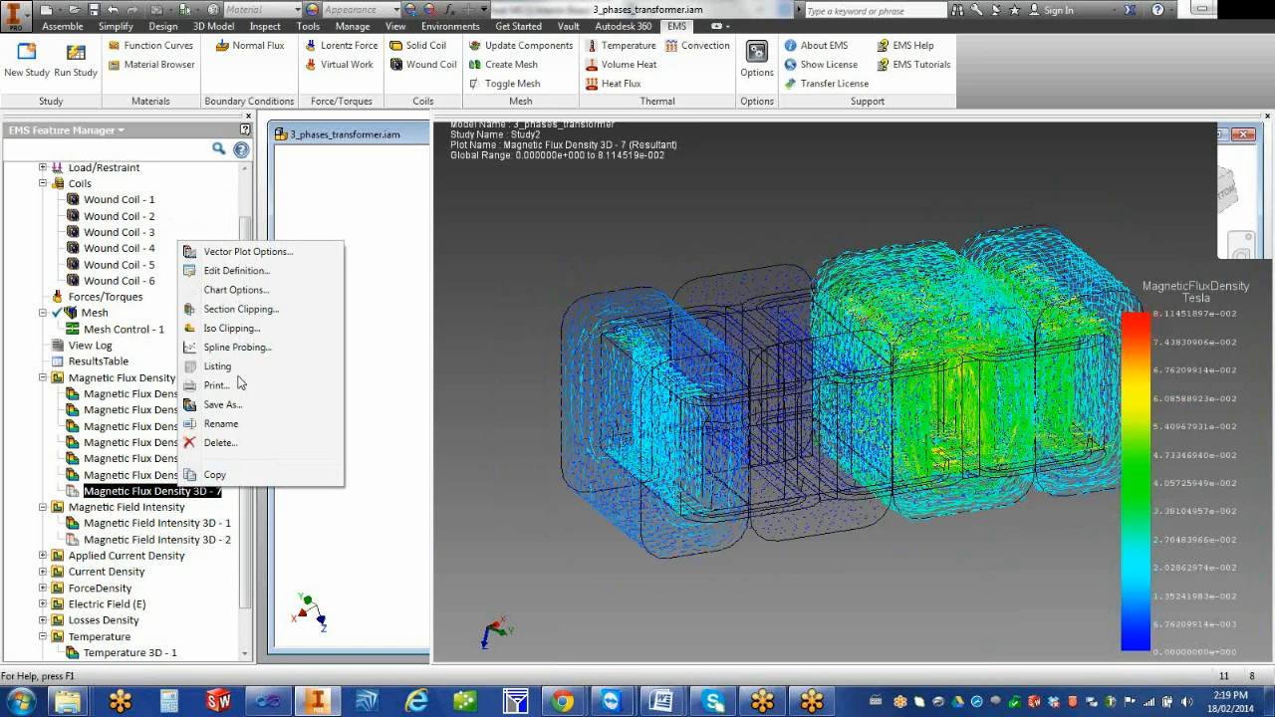
click(287, 254)
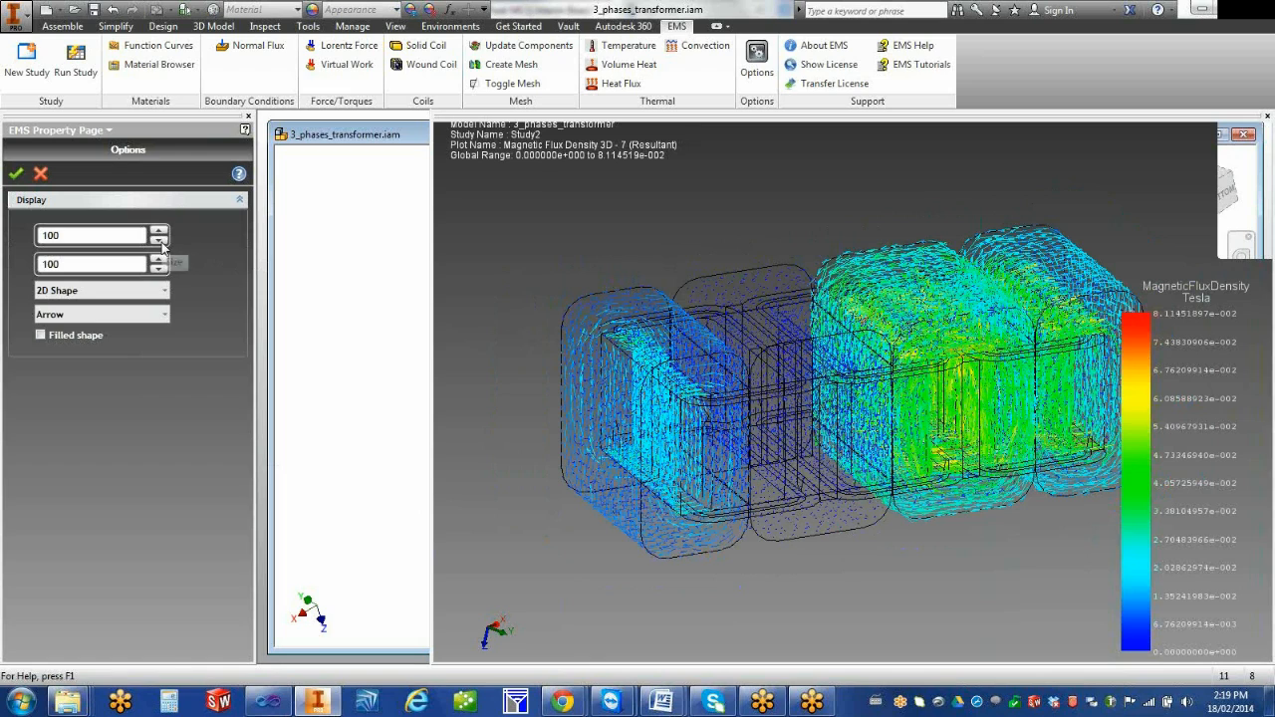
click(162, 242)
click(161, 242)
click(161, 242)
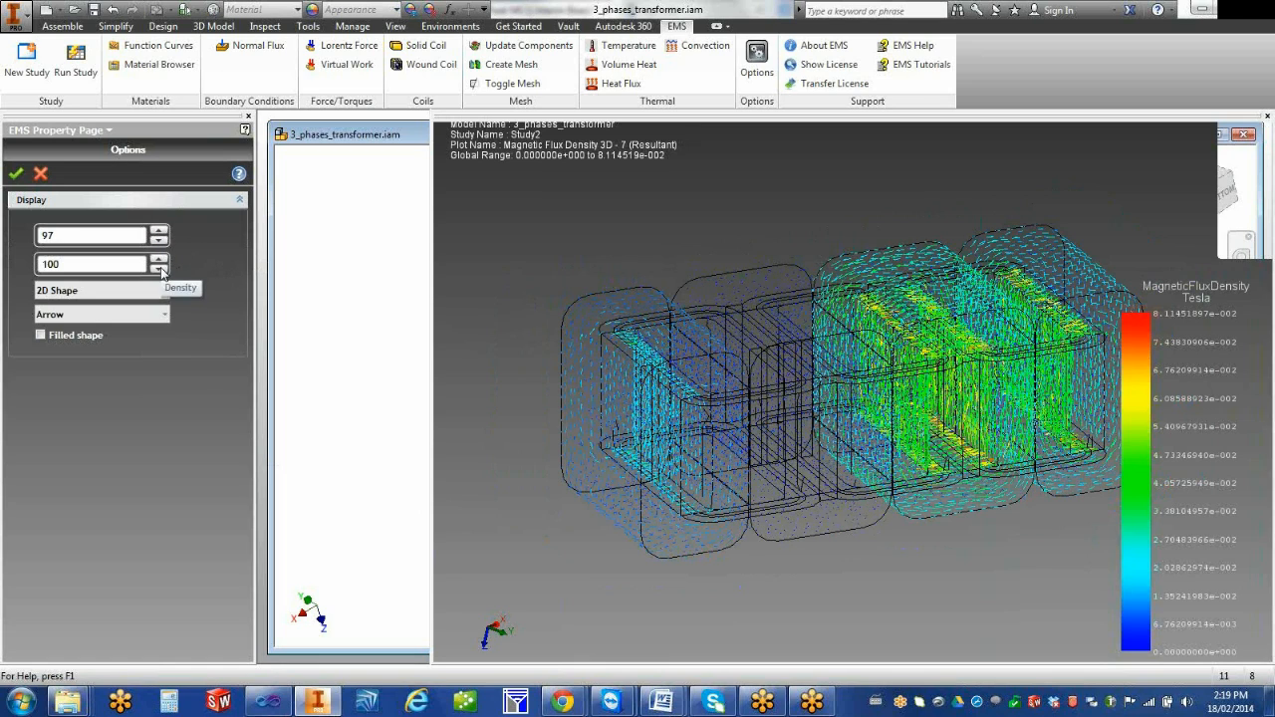
click(161, 269)
click(160, 269)
click(161, 268)
click(161, 269)
click(160, 260)
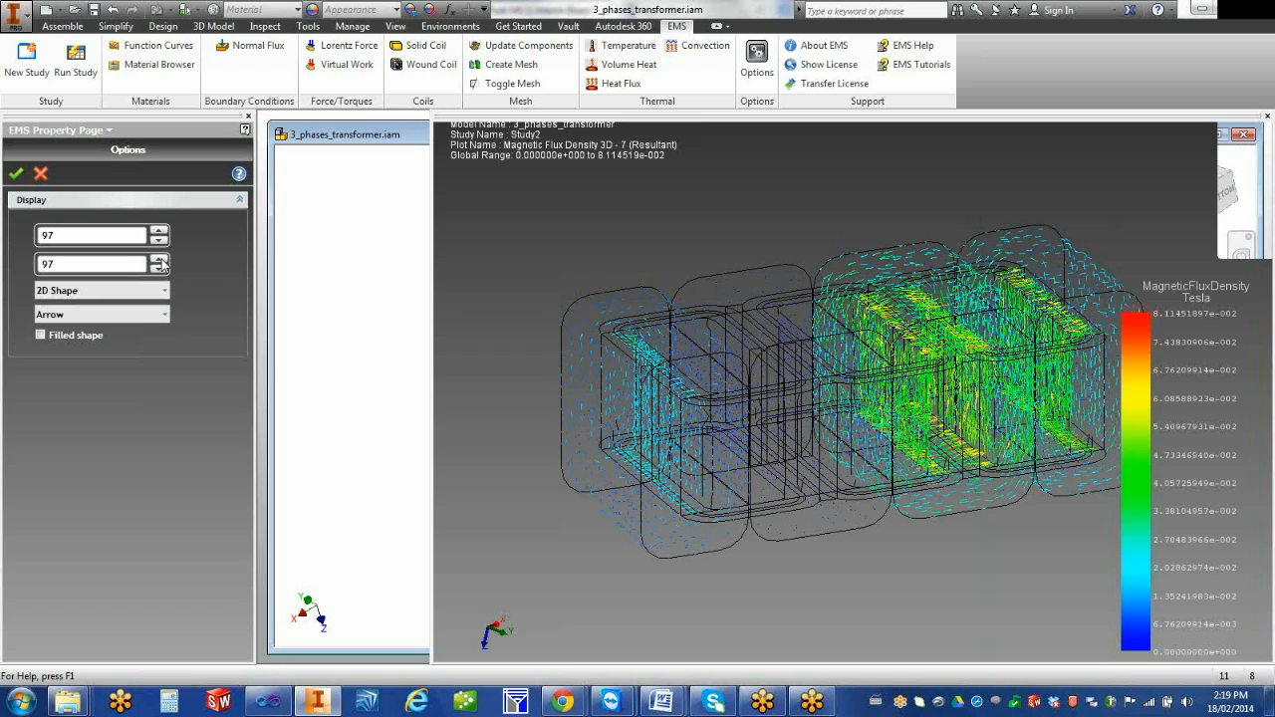
Try 3D shapes for the flux density vectors, inspect them, and switch back to 2D shapes
click(159, 290)
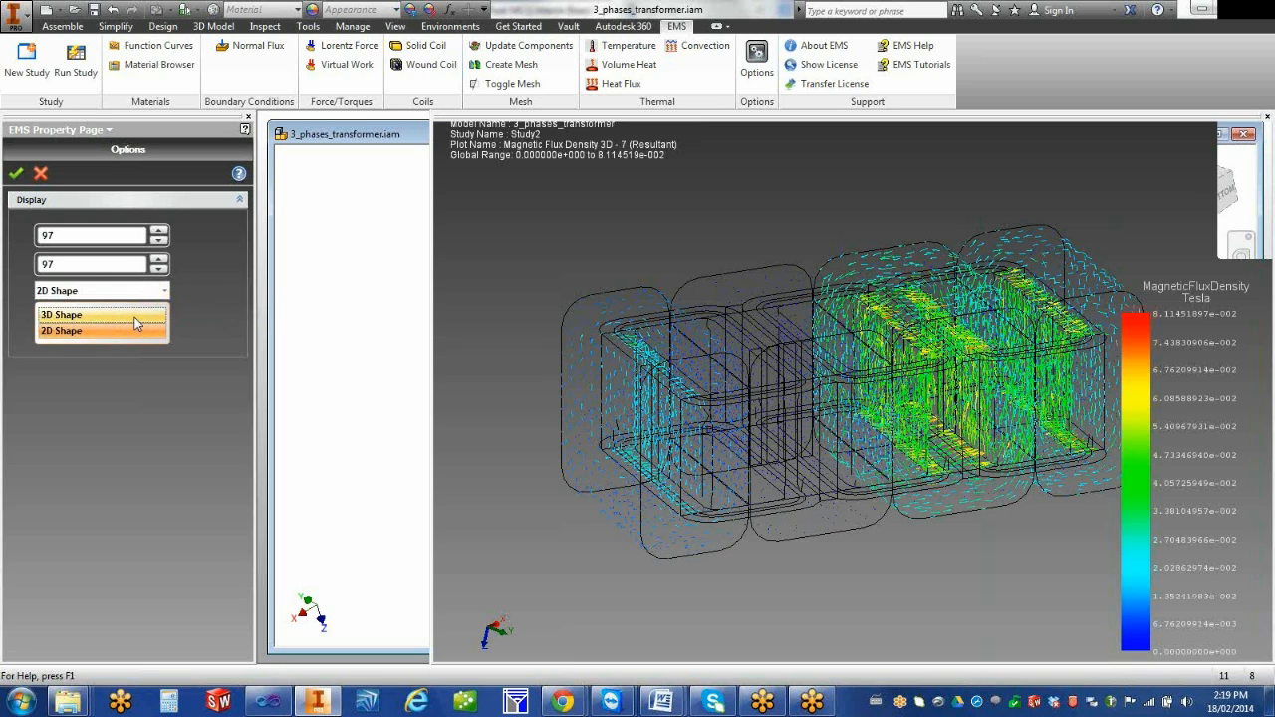
click(133, 314)
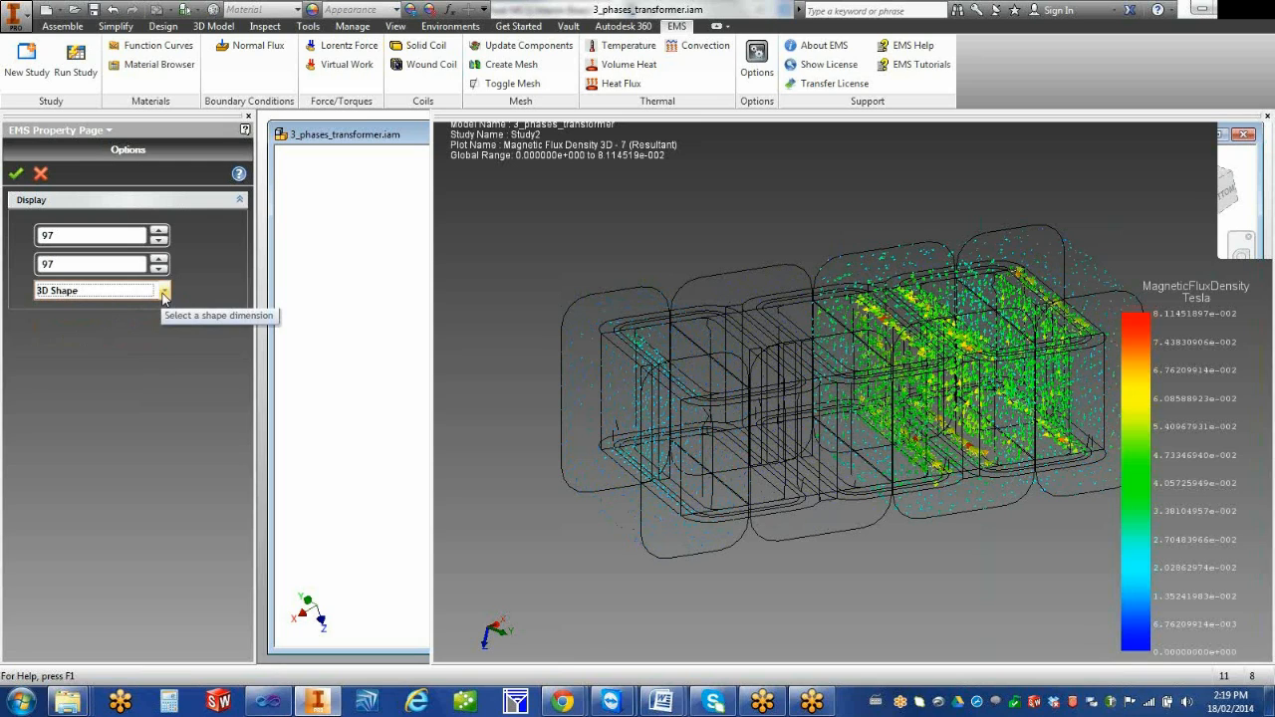
middle_drag(644, 450, 628, 454)
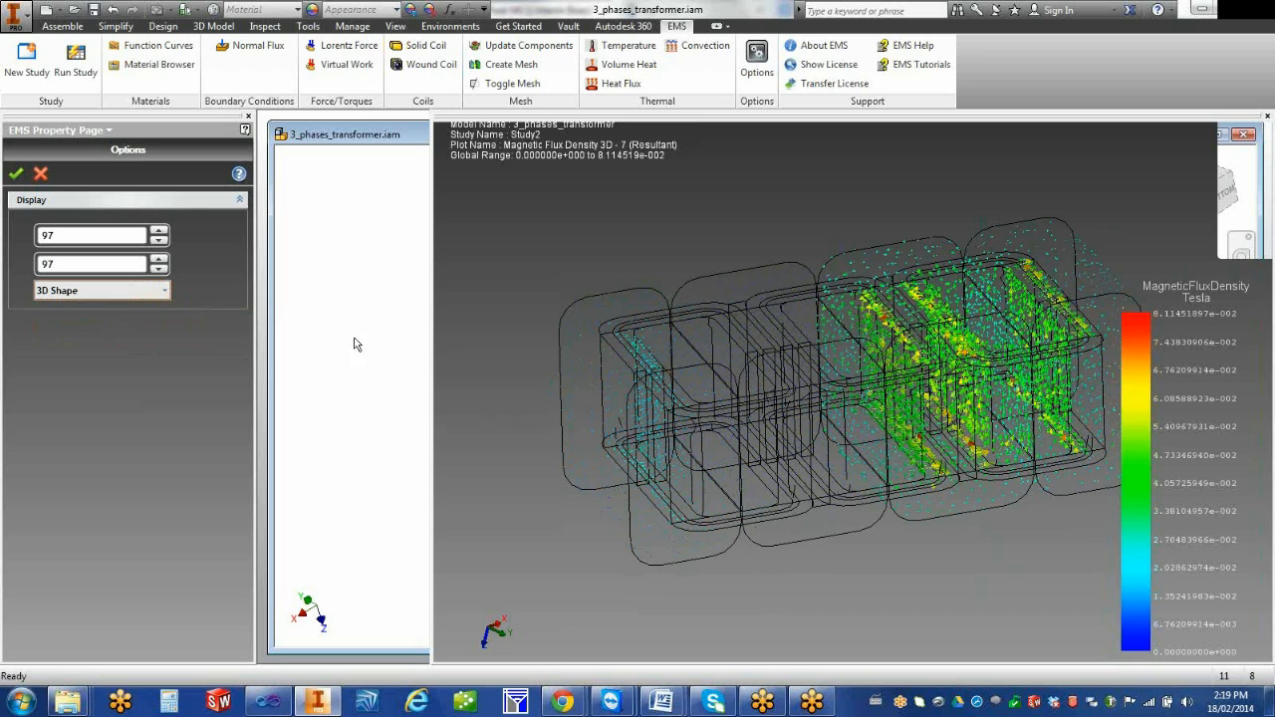
click(163, 291)
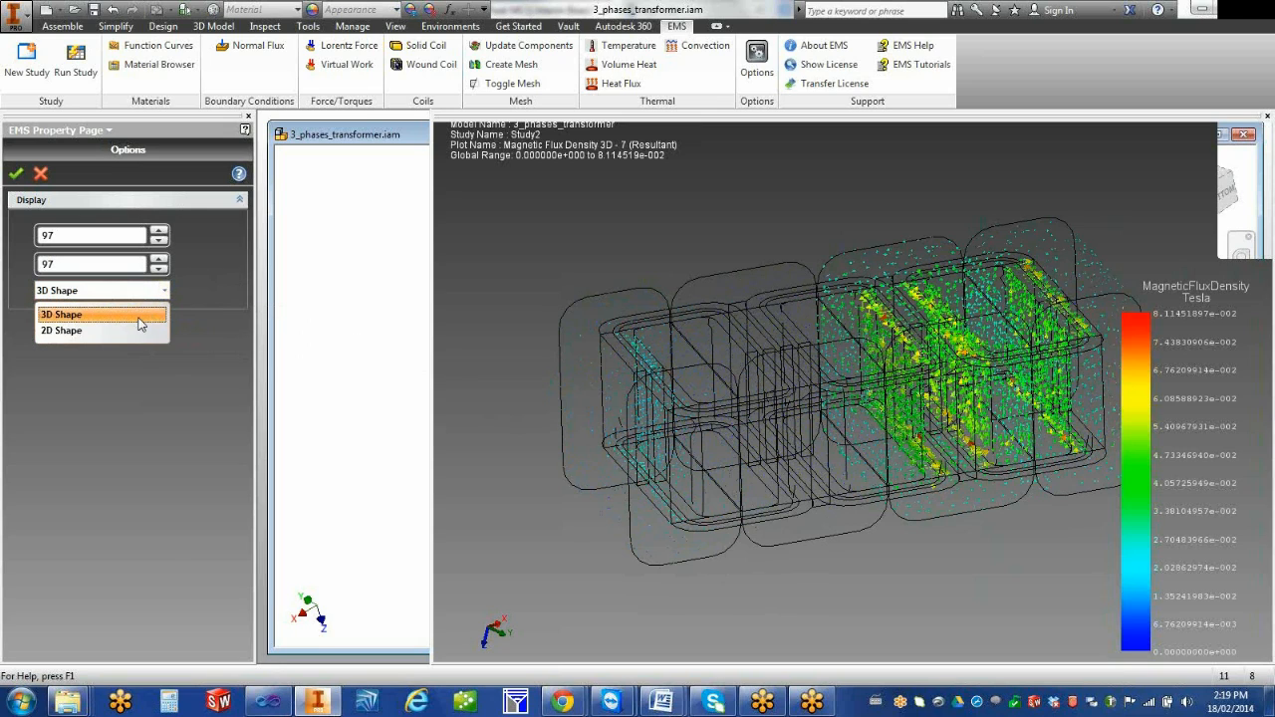
click(122, 331)
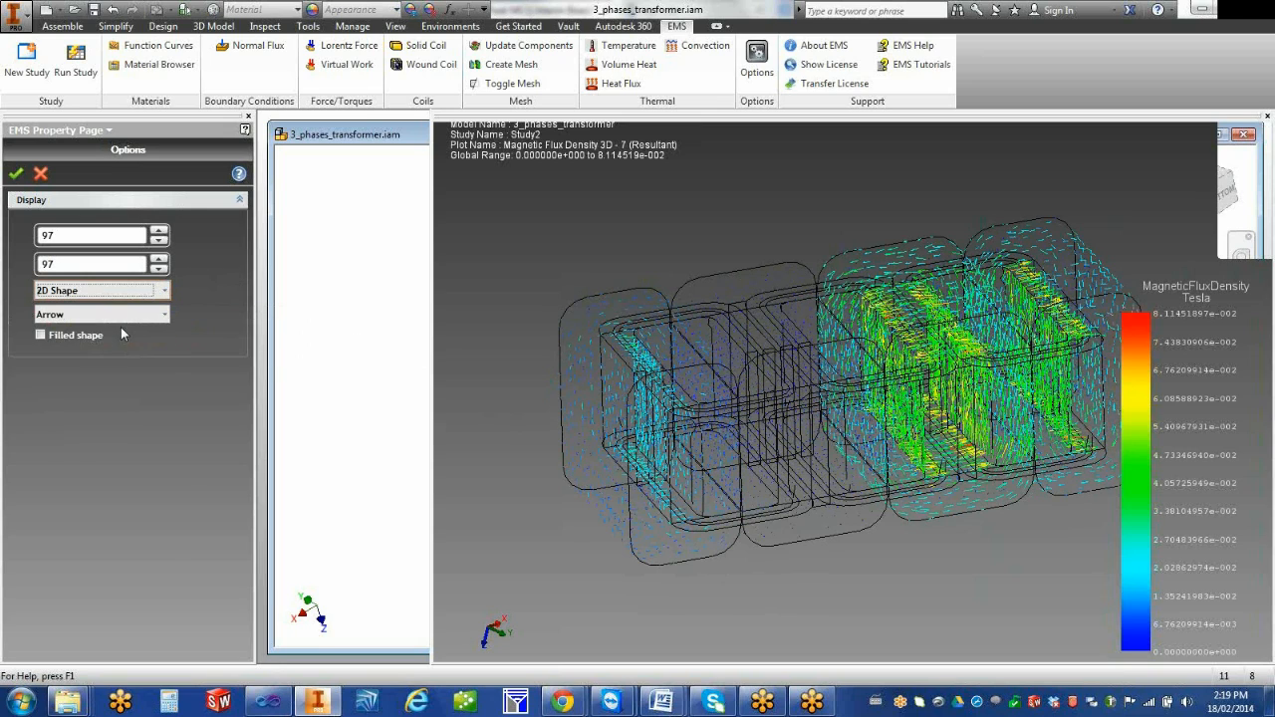
Try filled shapes for the 2D arrows and turn the filling off again
click(41, 335)
mouse_move(621, 446)
shift+middle_down()
mouse_move(632, 438)
mouse_move(619, 444)
shift+middle_up()
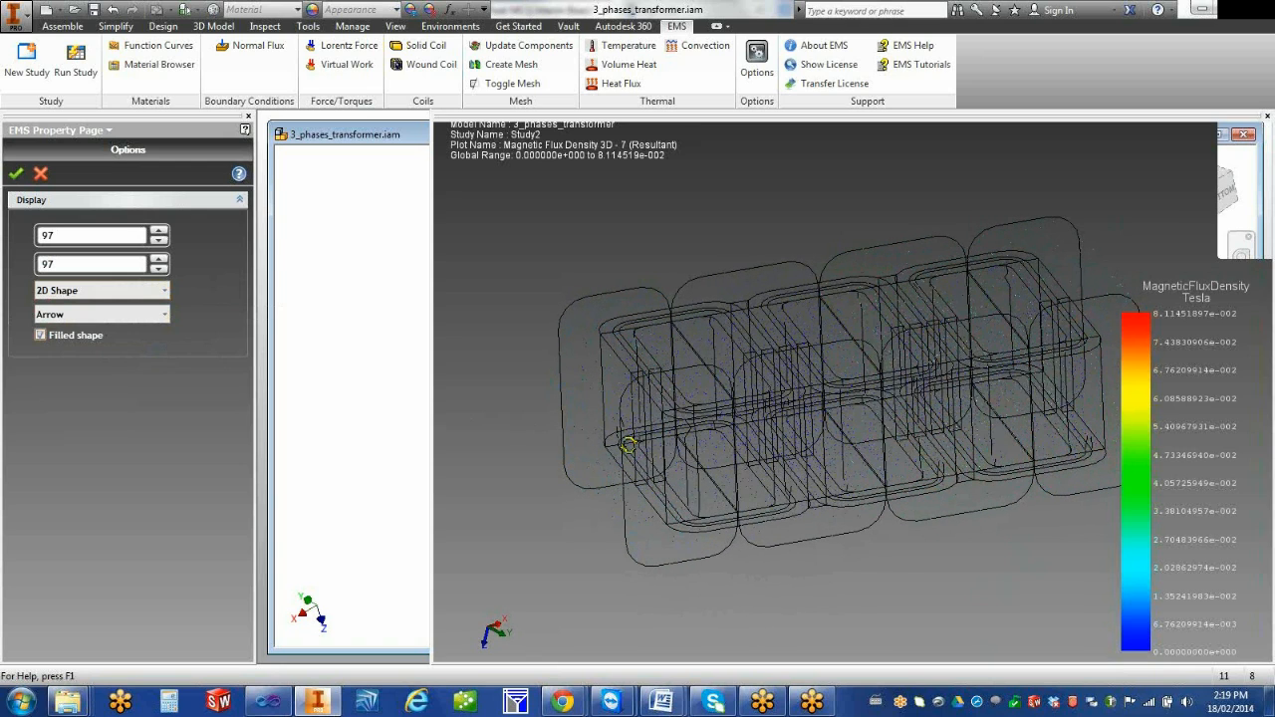
click(41, 336)
Try the Vertex and Dash vector shapes, choose Thick Arrow, and accept the vector plot options
click(118, 315)
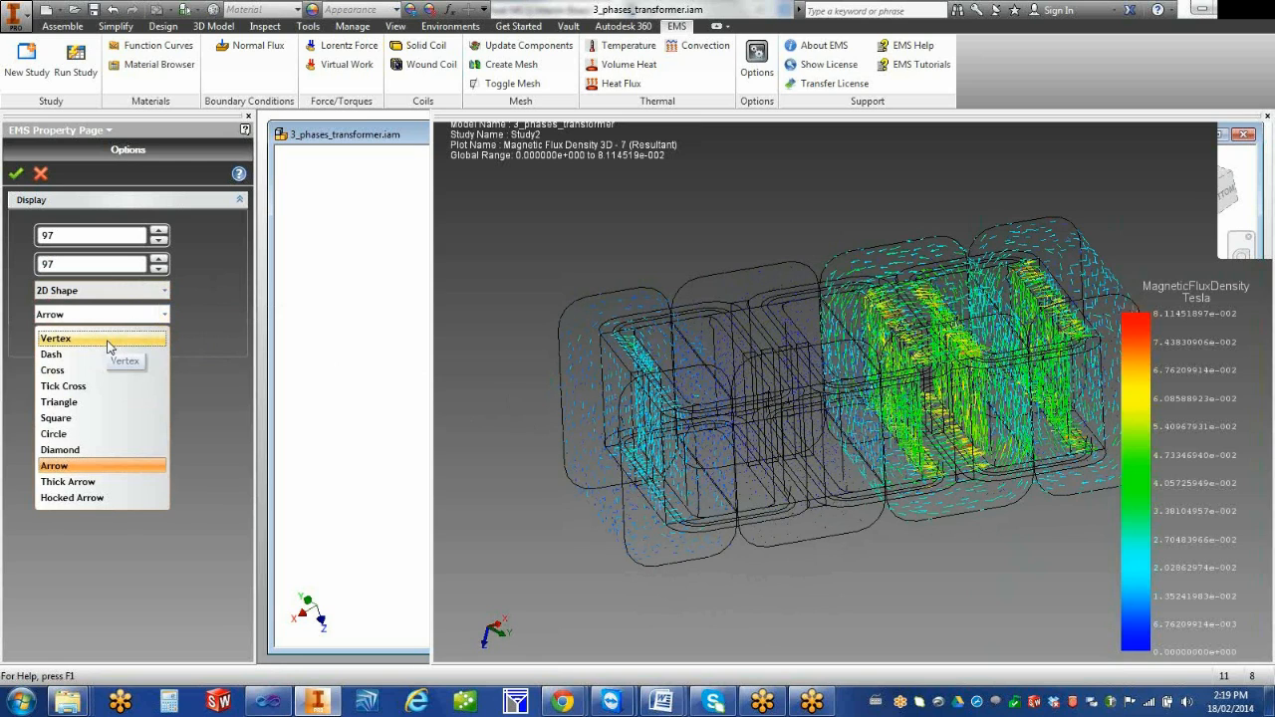
click(107, 340)
click(128, 314)
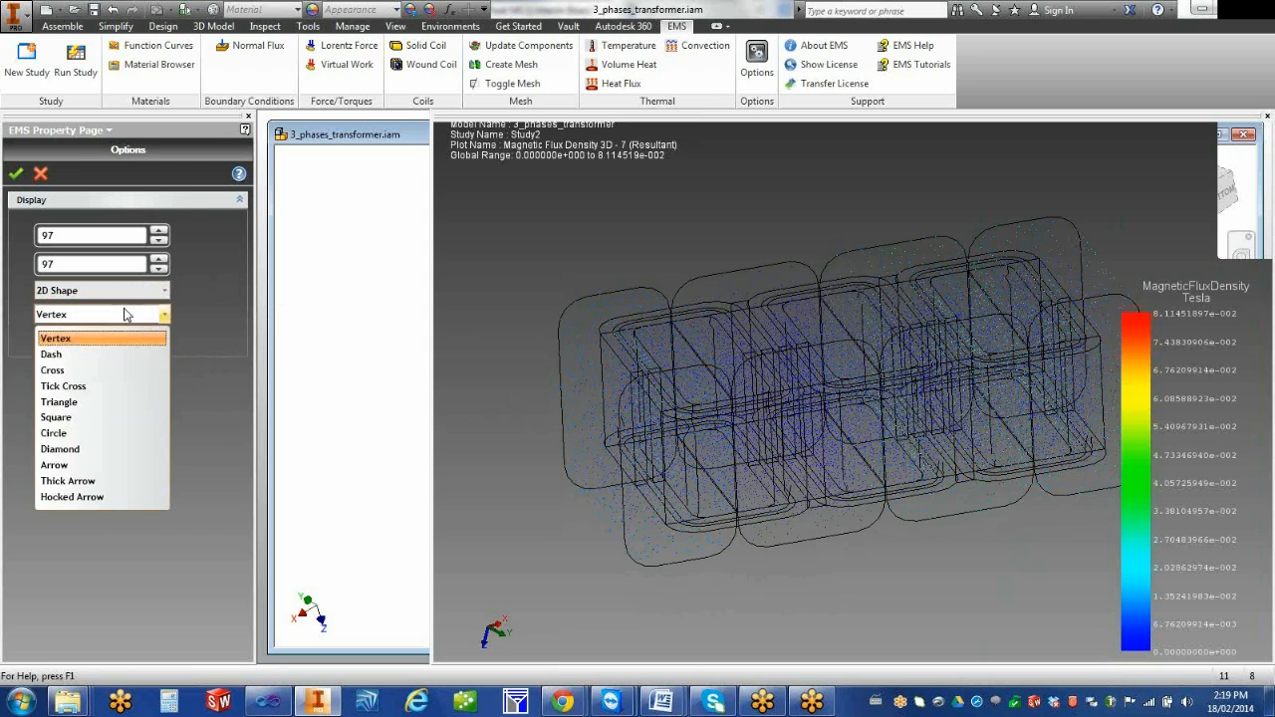
click(105, 357)
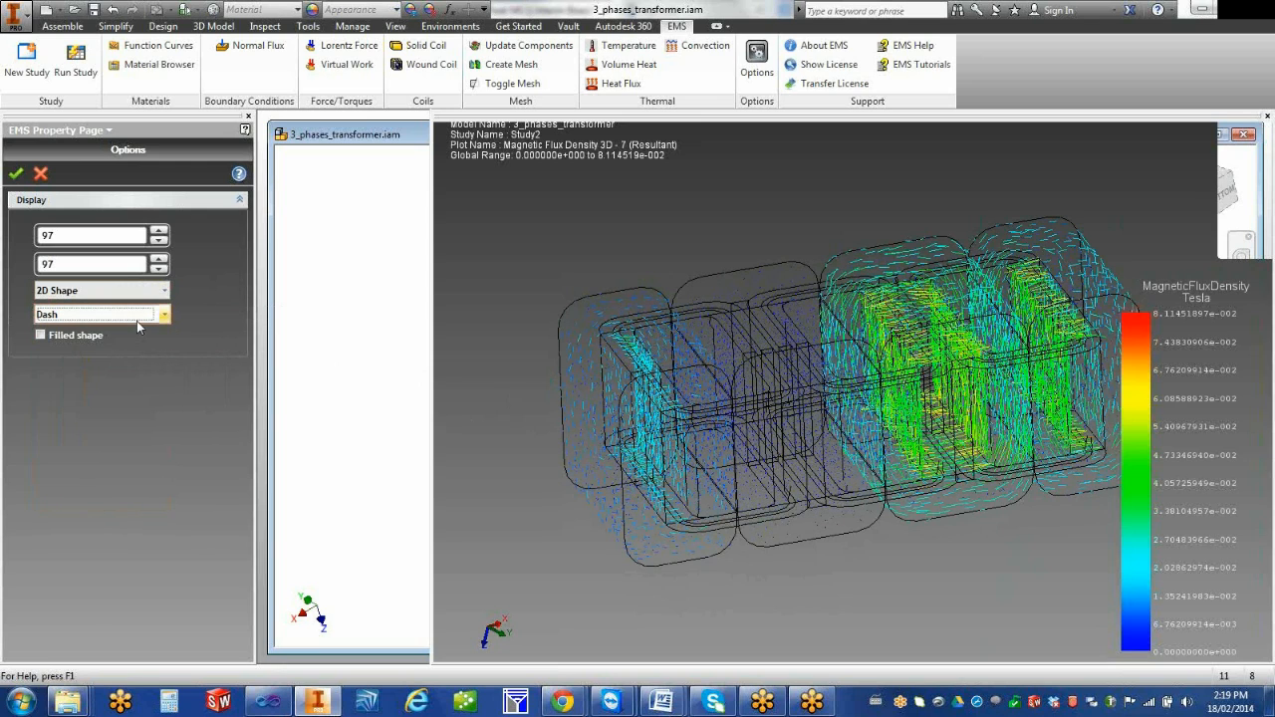
click(139, 316)
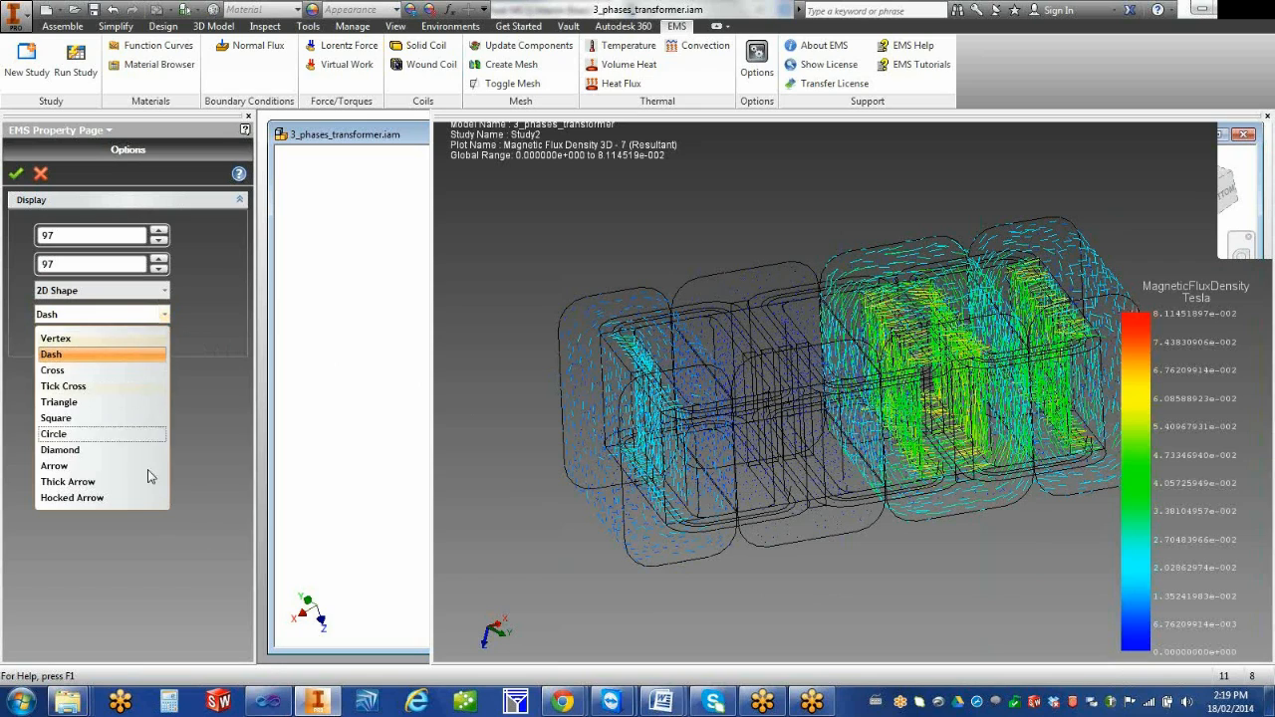
click(118, 482)
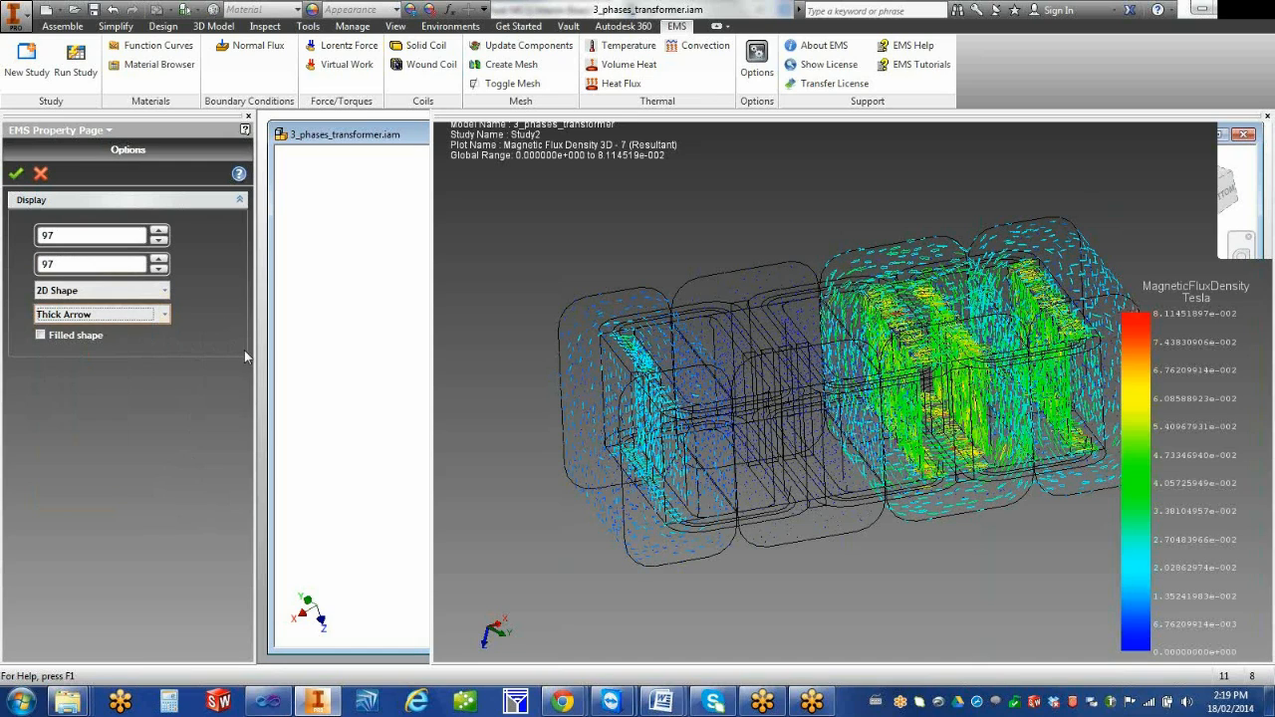
click(16, 177)
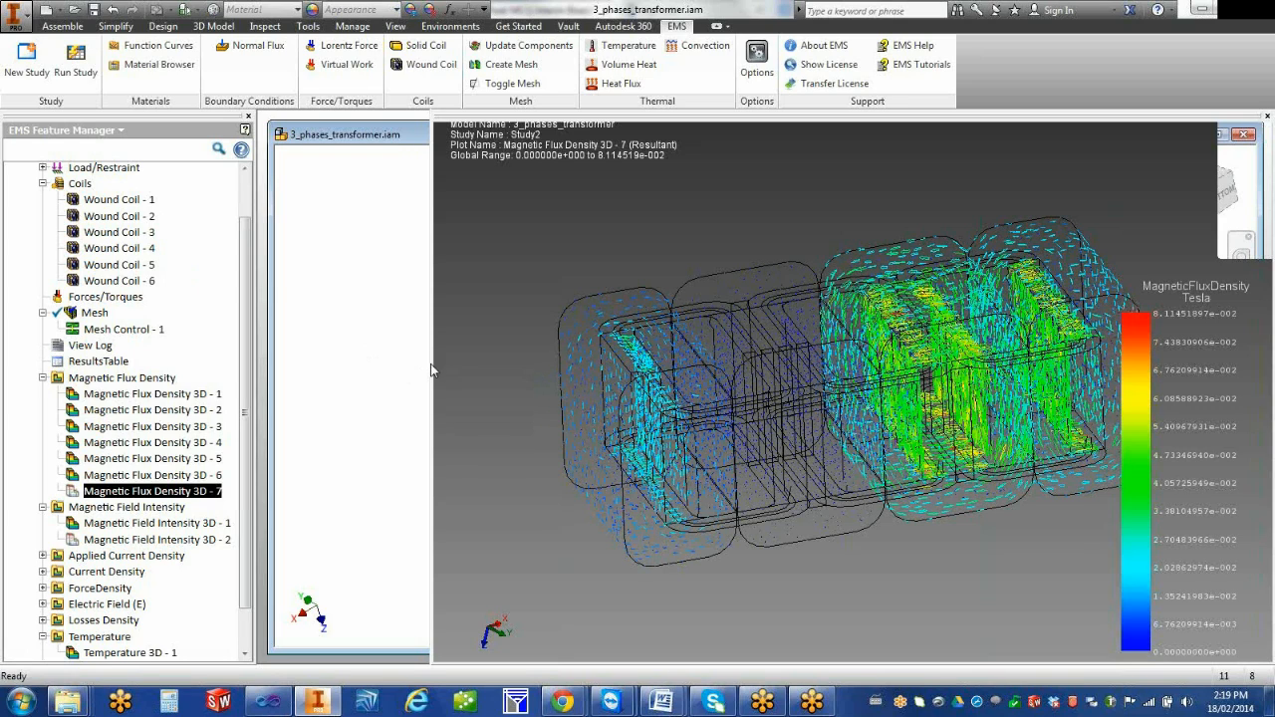
drag(431, 365, 488, 373)
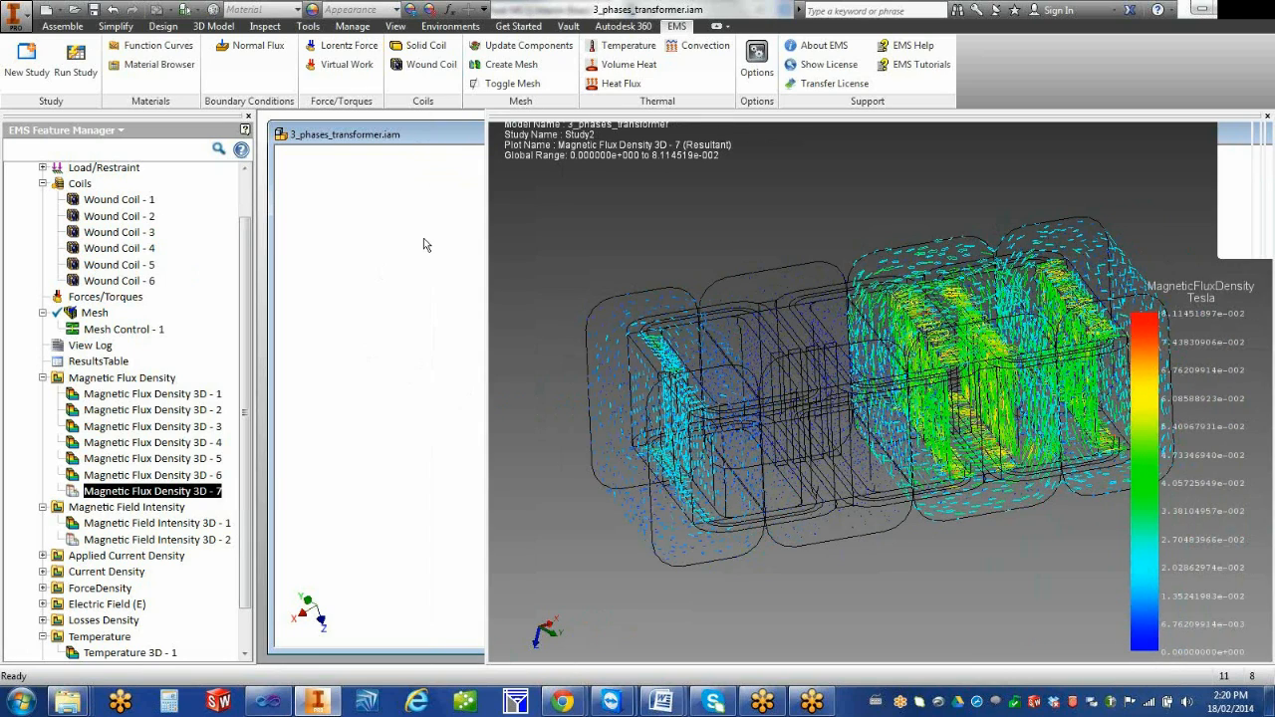
Isolate the inner_coil:1 component in the assembly's model tree and return to the EMS Feature Manager
click(127, 130)
click(40, 142)
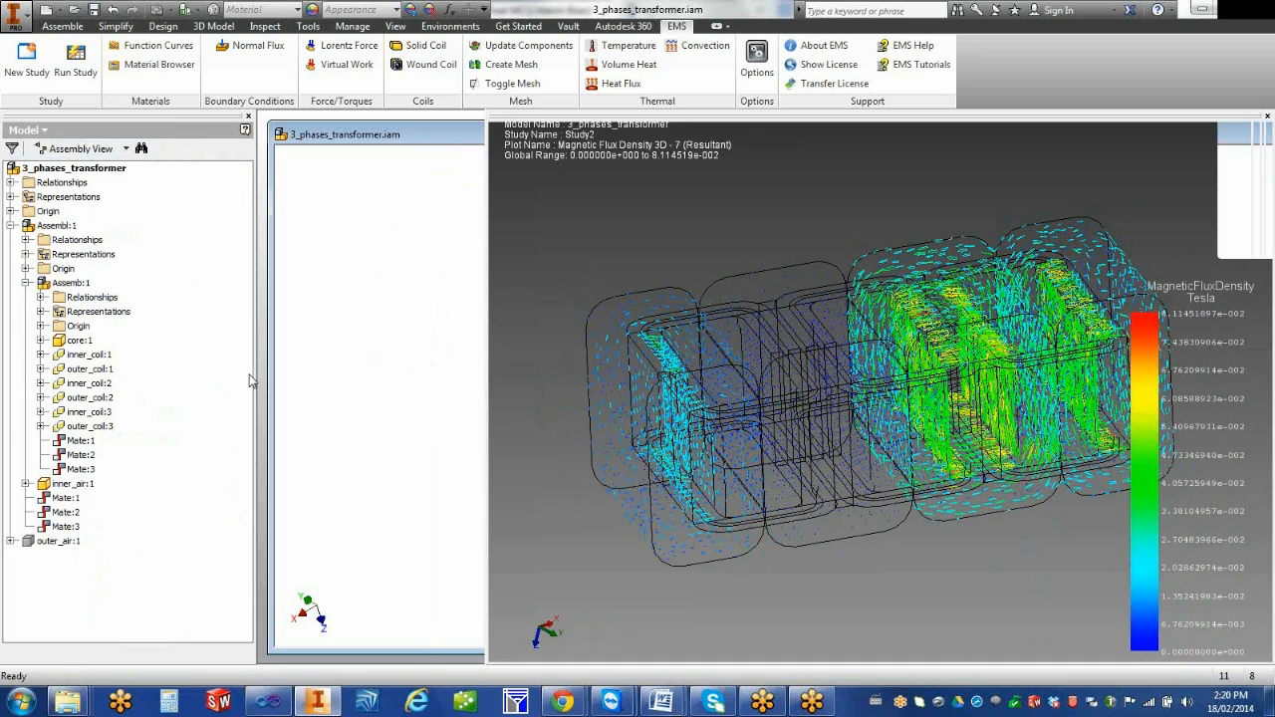
click(41, 354)
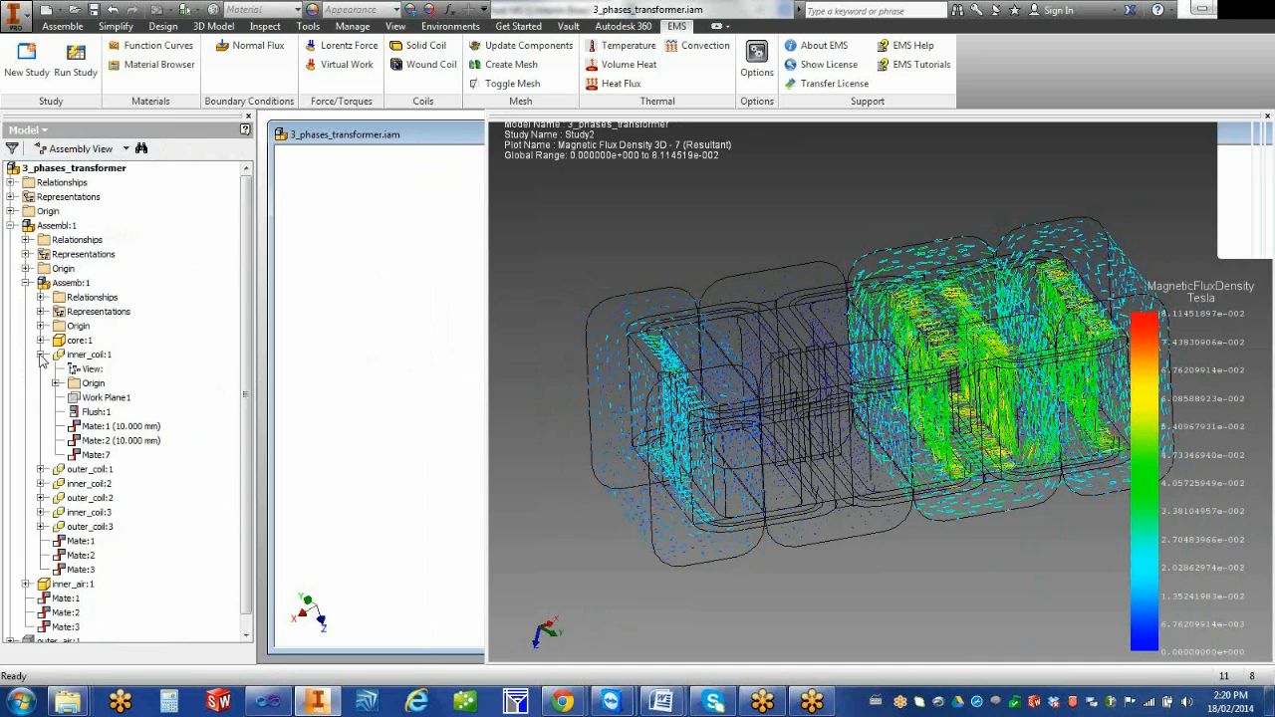
click(98, 357)
right_click(99, 360)
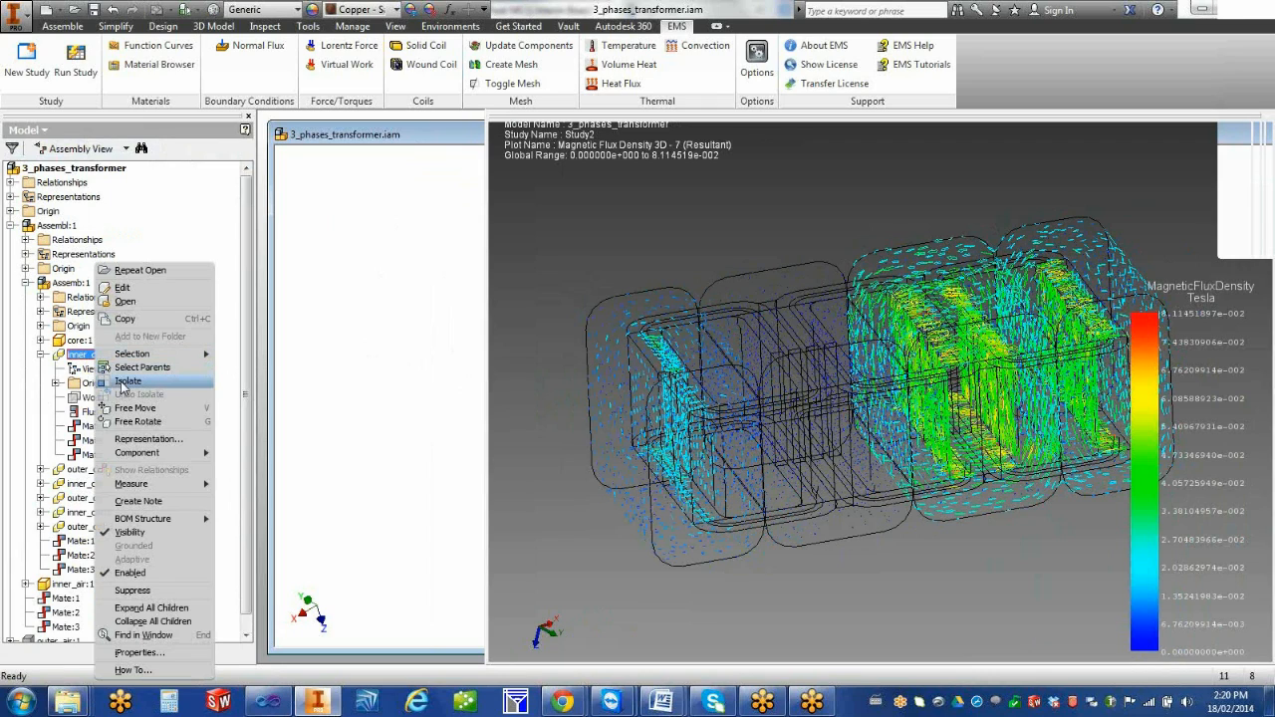
click(125, 382)
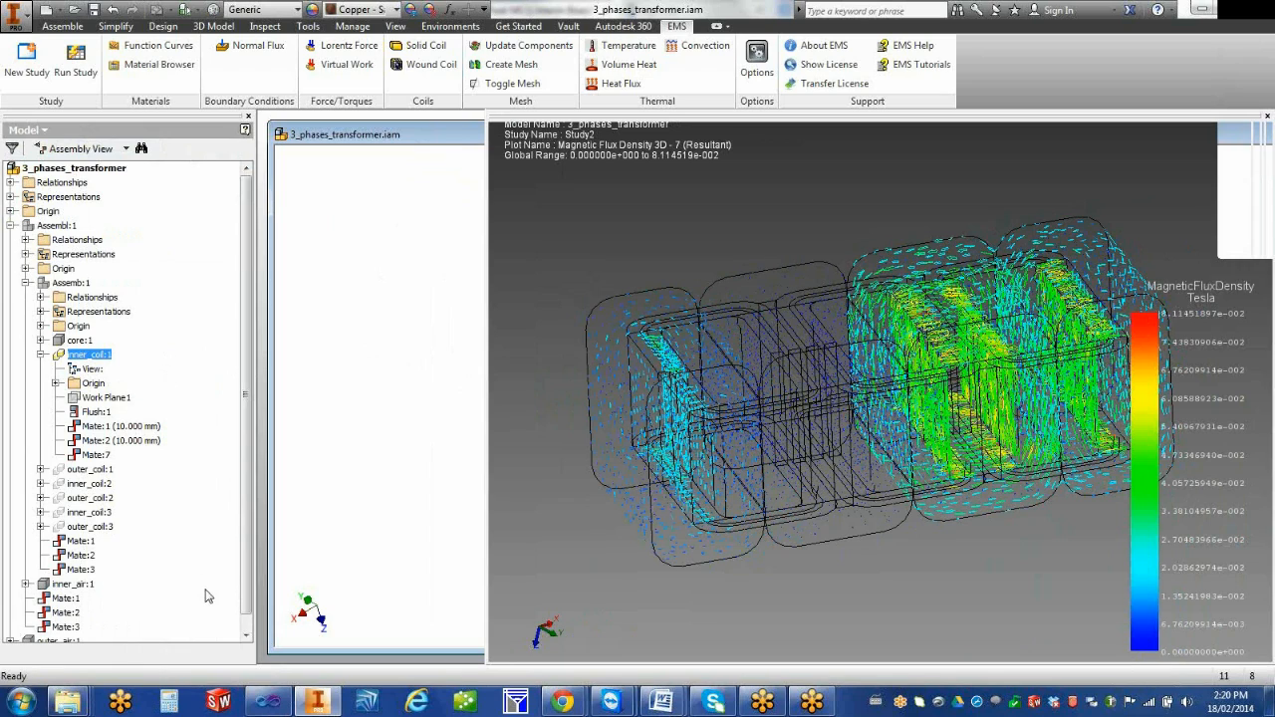
click(40, 131)
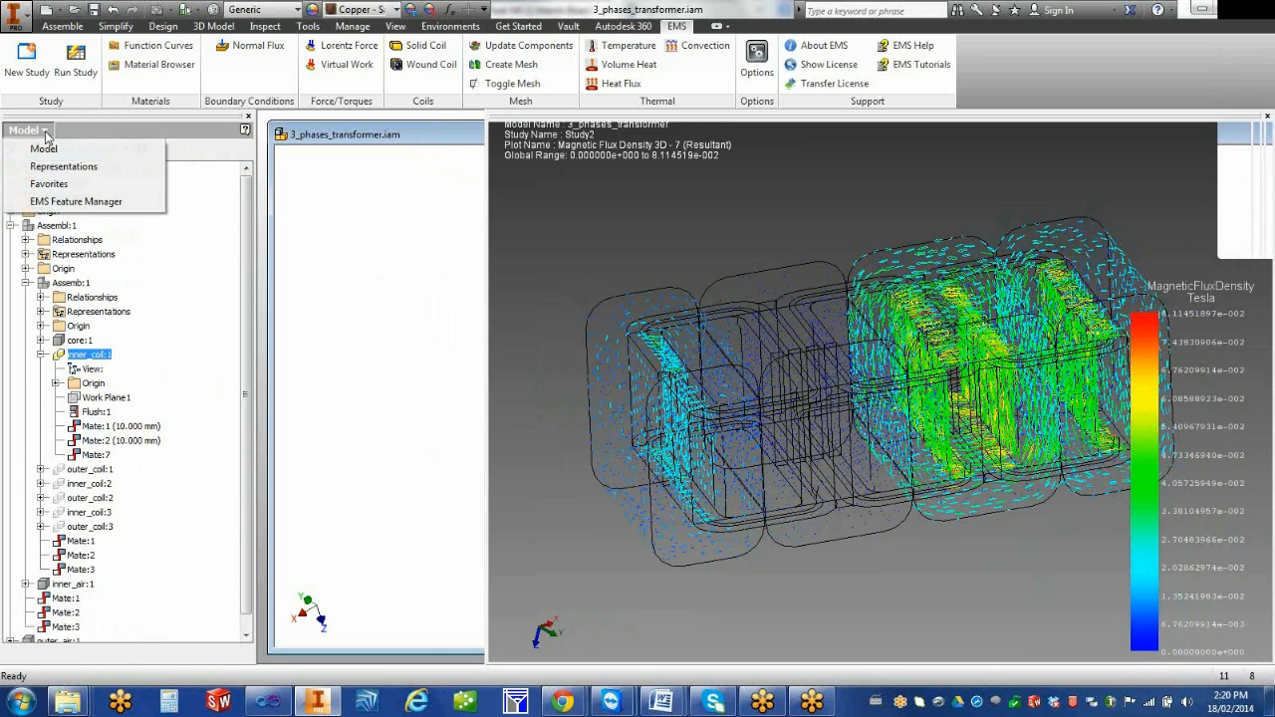
click(68, 202)
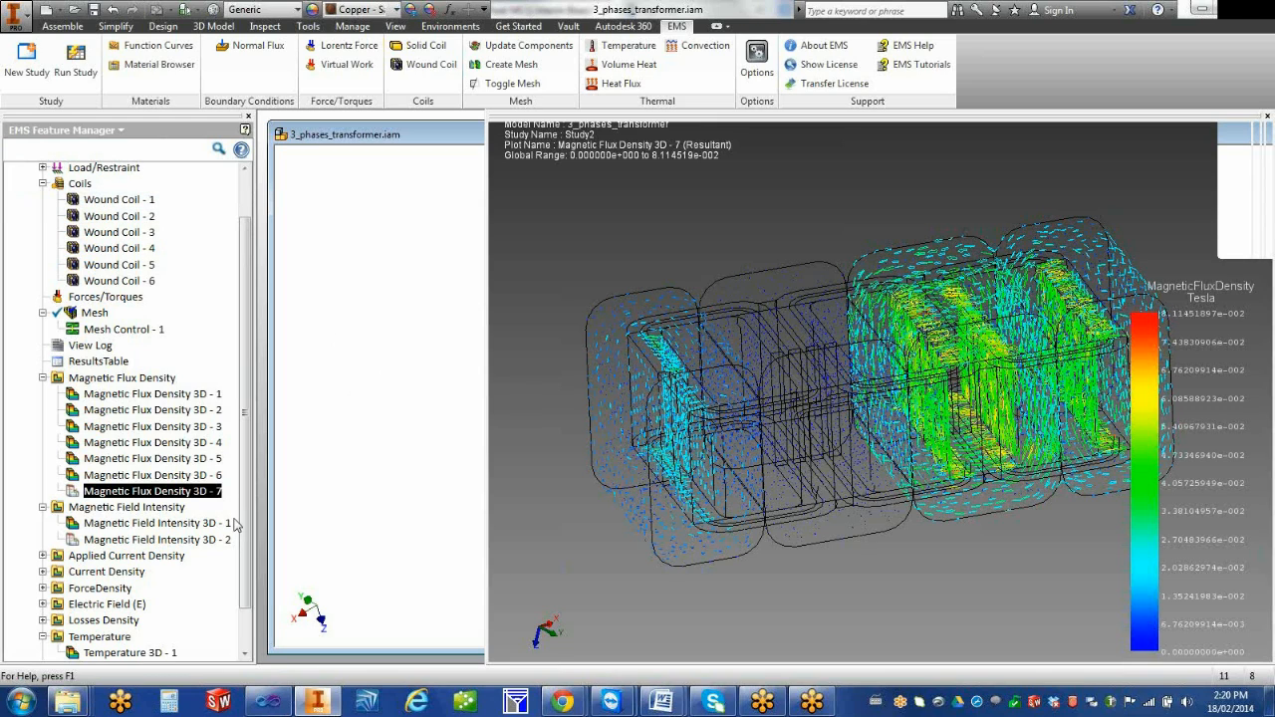
Create a 3D Applied Current Density plot with Vector display in A/m^2, using the real part at 0 rad
click(43, 556)
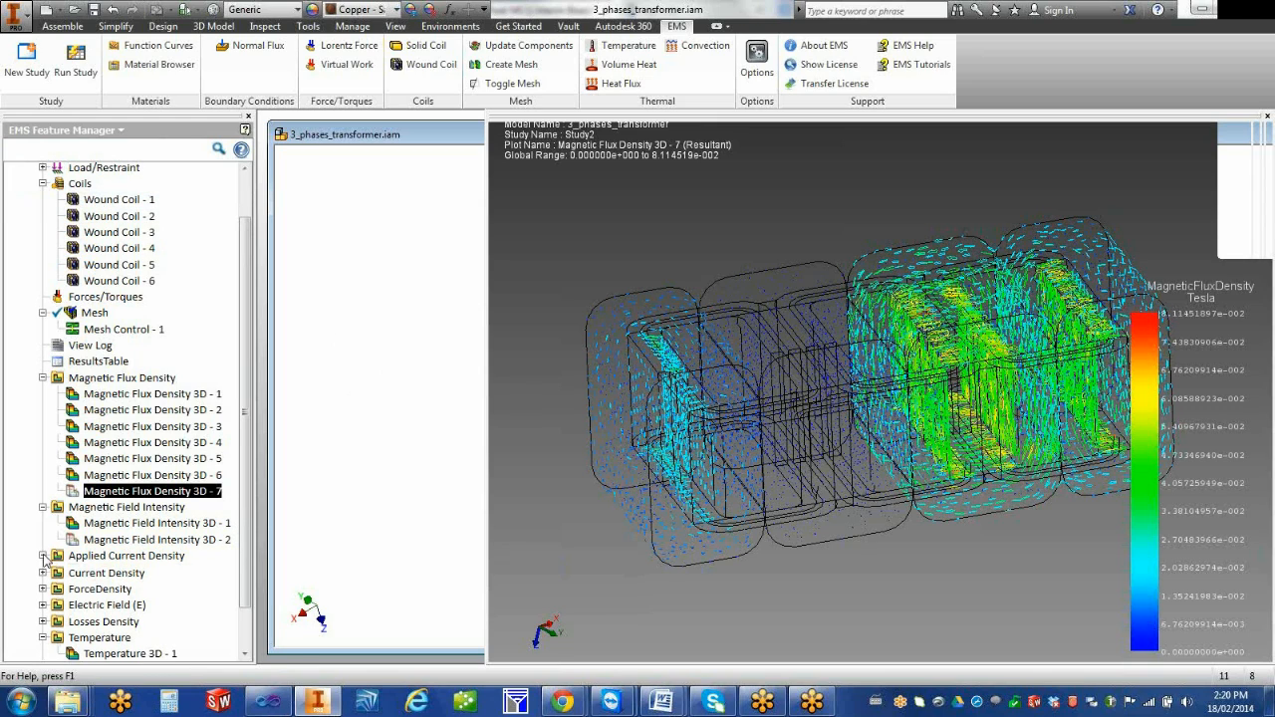
right_click(119, 560)
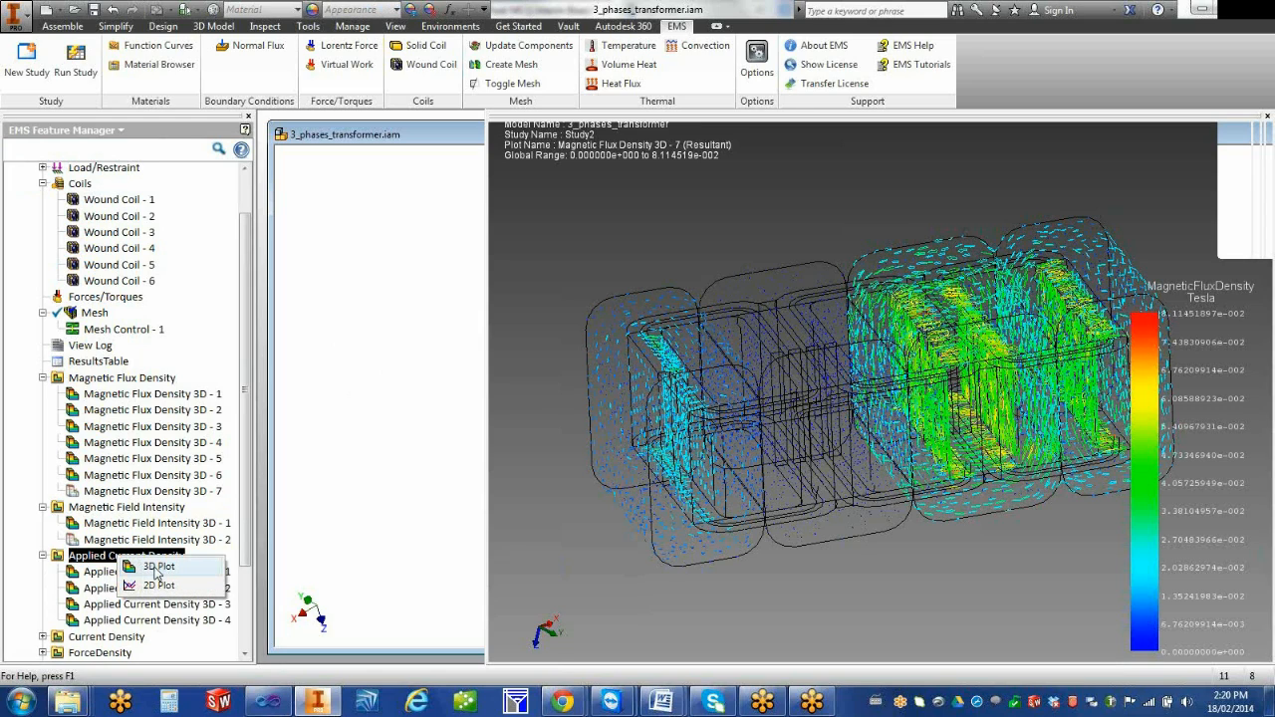
click(158, 572)
click(110, 282)
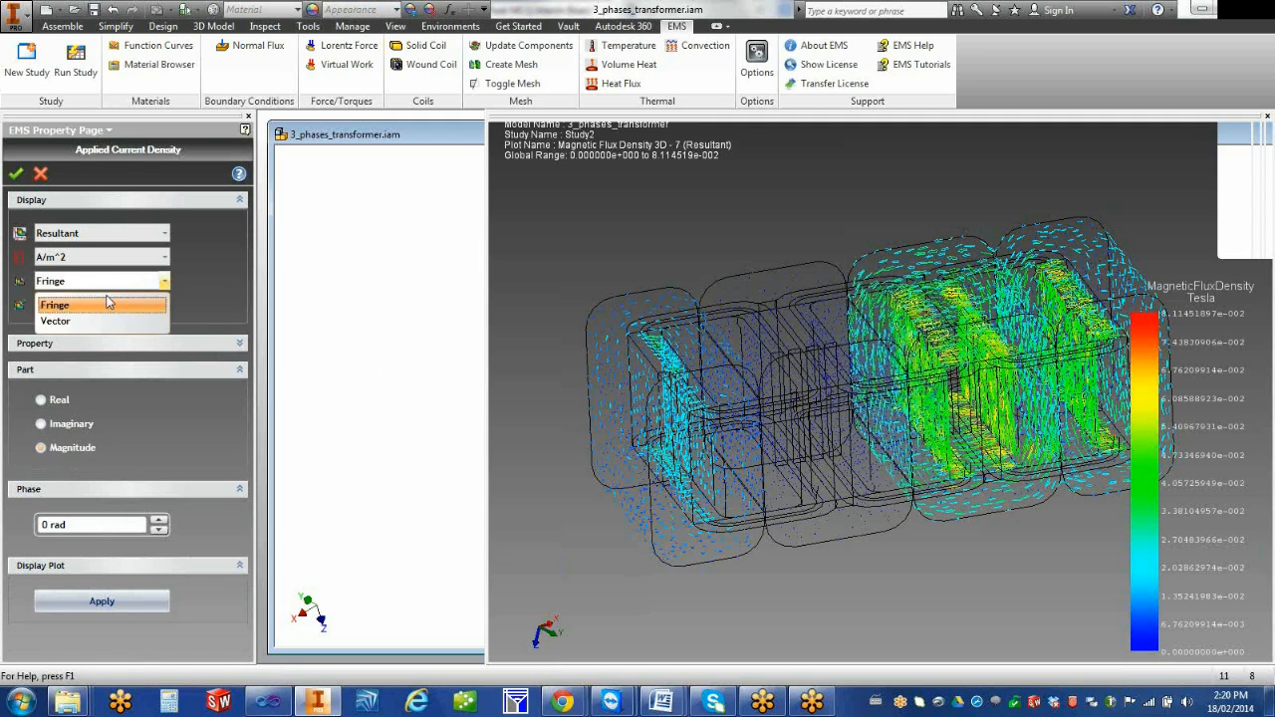
click(101, 318)
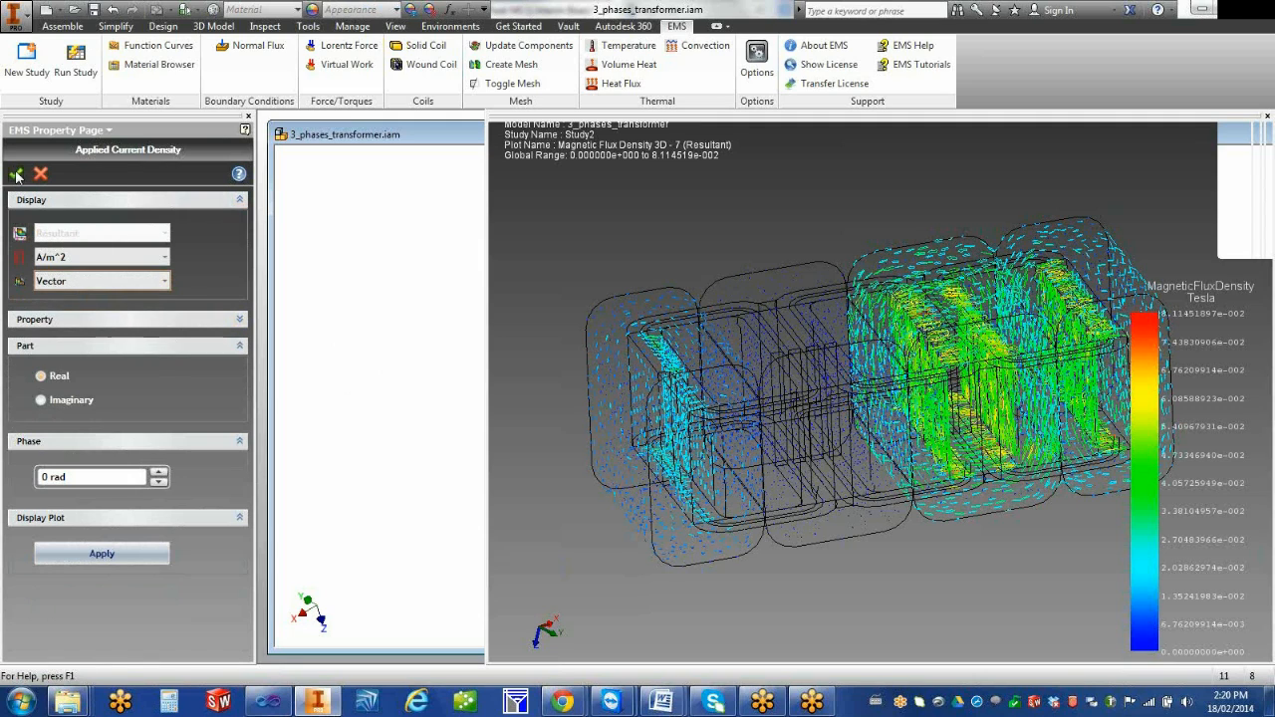
click(15, 173)
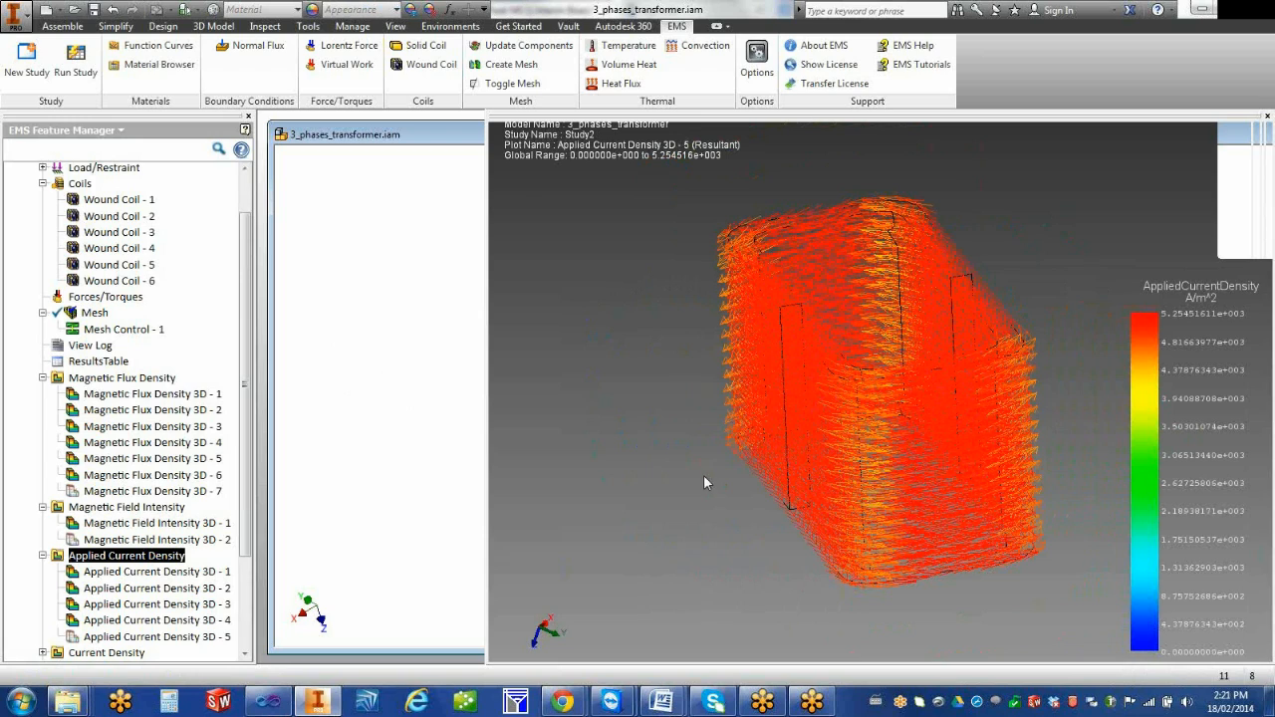
Section-clip Applied Current Density 3D - 5 with the second reference plane and move the plane toward the coil's far end
scroll(336, 521, down, 2)
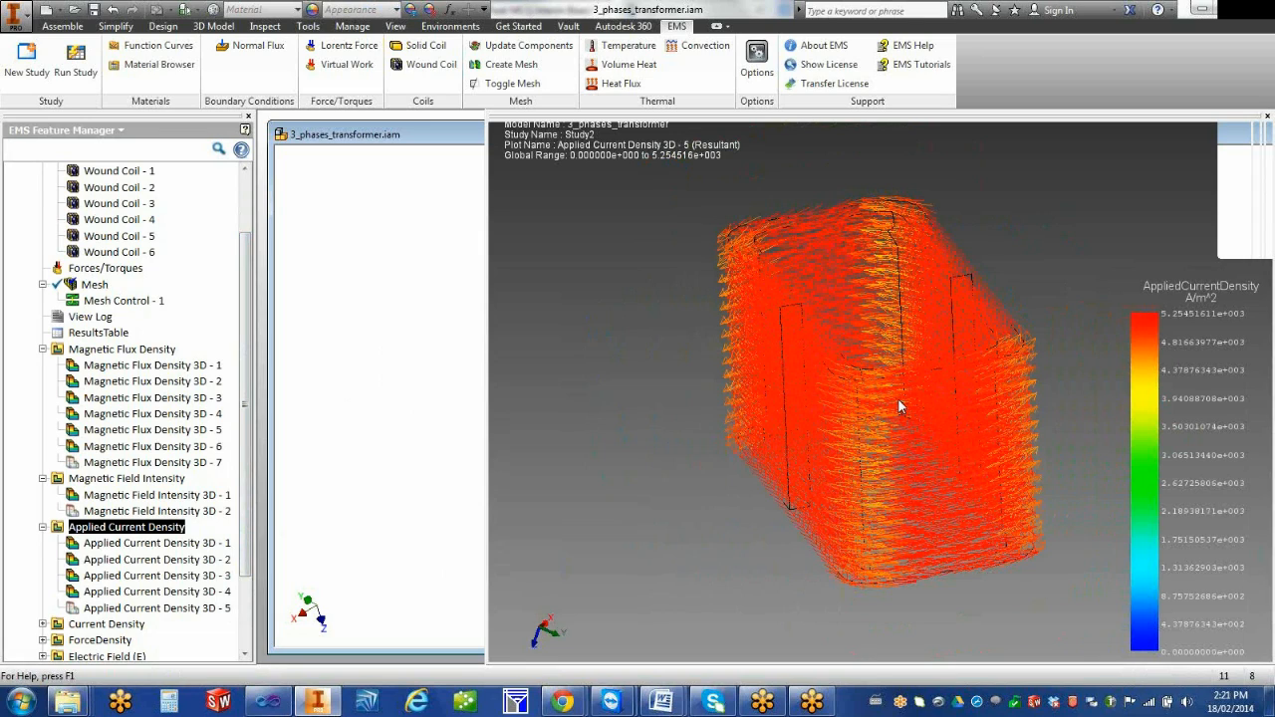
right_click(197, 608)
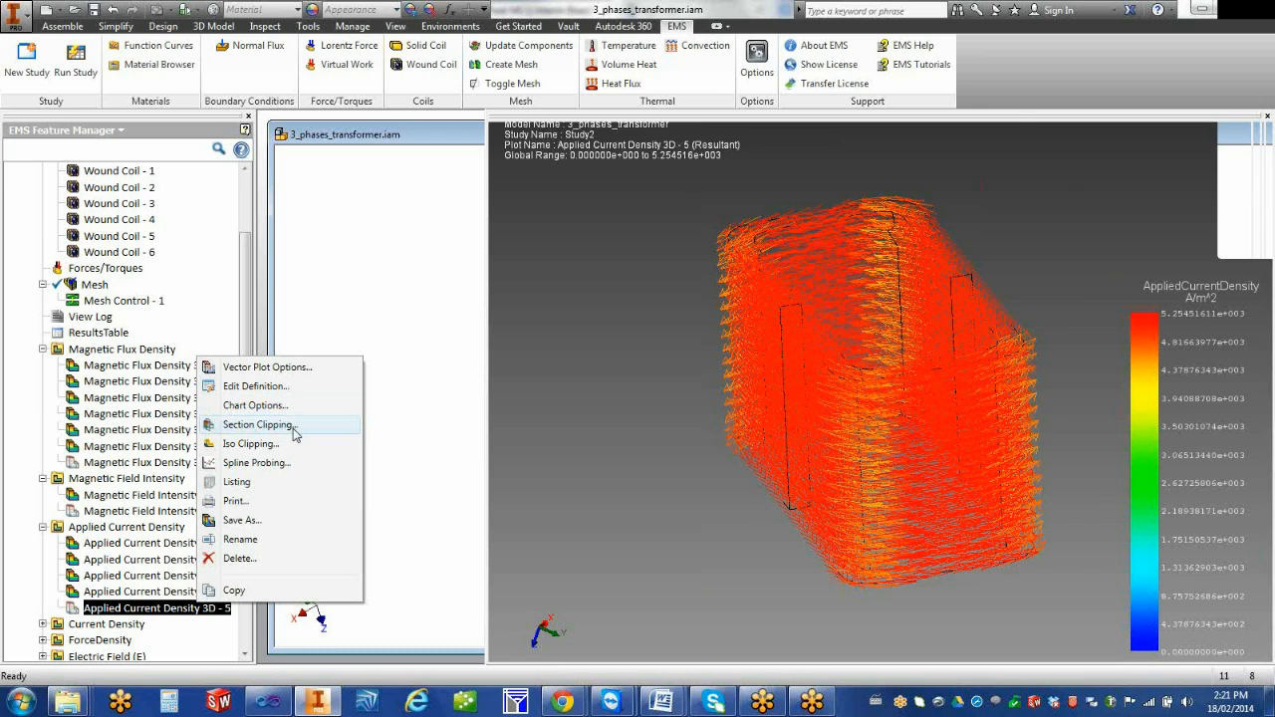
click(261, 424)
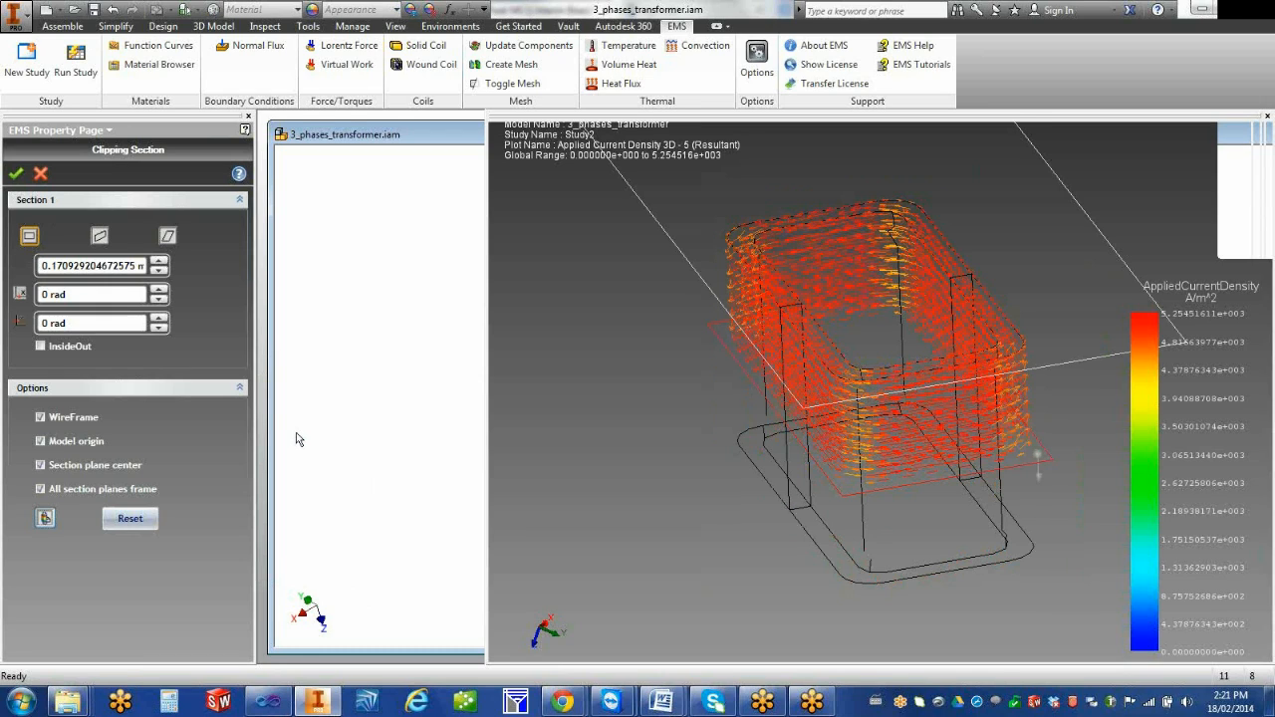
click(99, 237)
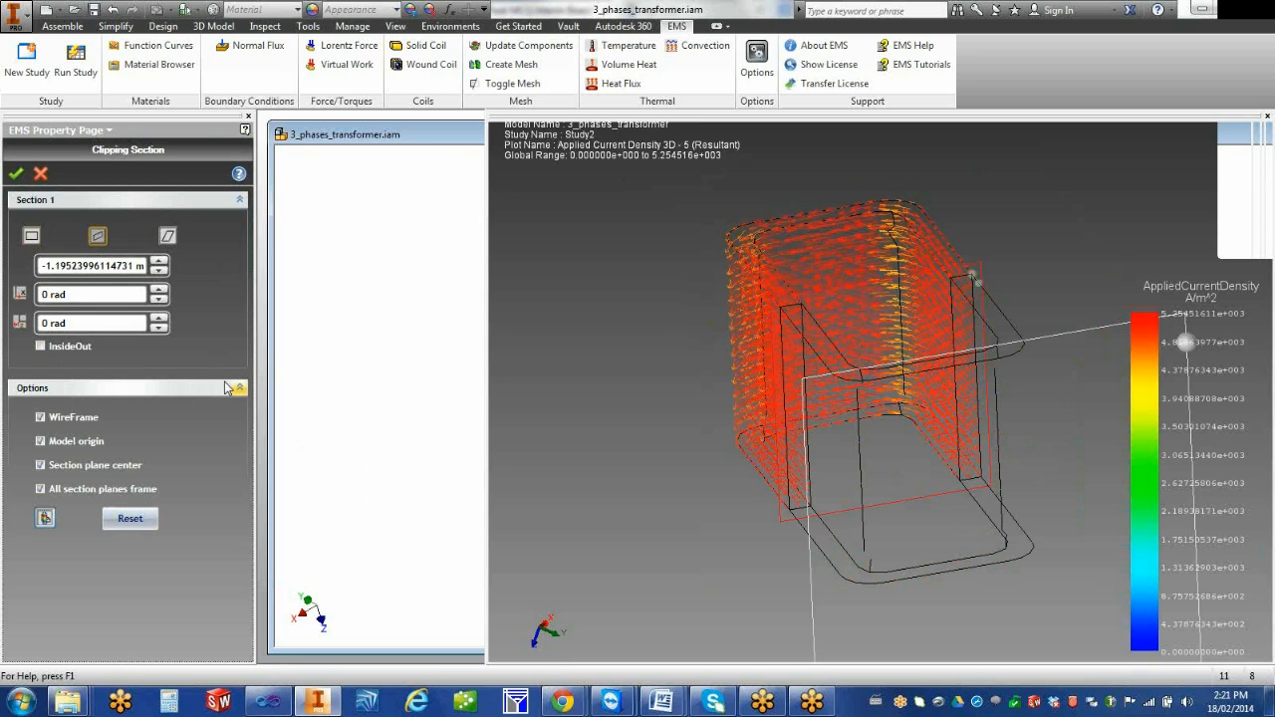
middle_drag(607, 543, 608, 521)
drag(796, 470, 643, 286)
shift+middle_drag(699, 349, 711, 403)
drag(748, 385, 694, 297)
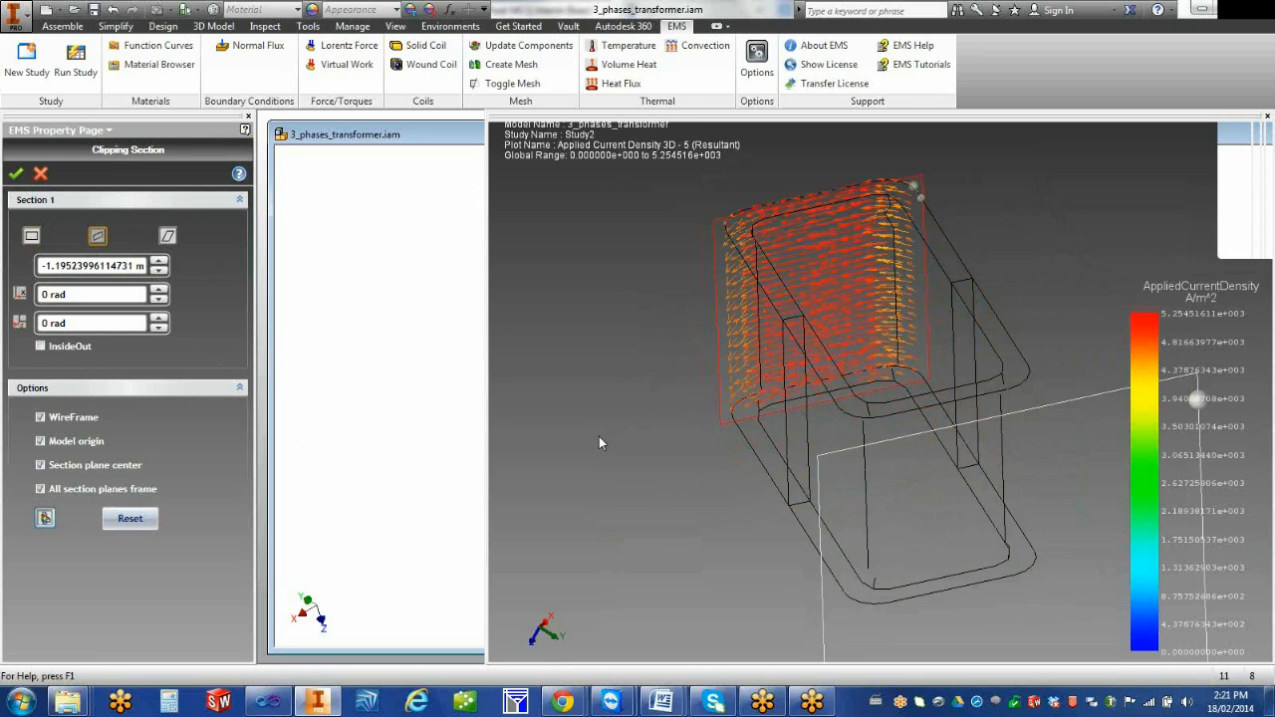
Tilt the clipping plane to about 0.052 rad and 0.035 rad about its two axes, and accept the section
click(158, 293)
click(158, 293)
click(158, 293)
click(159, 320)
click(159, 320)
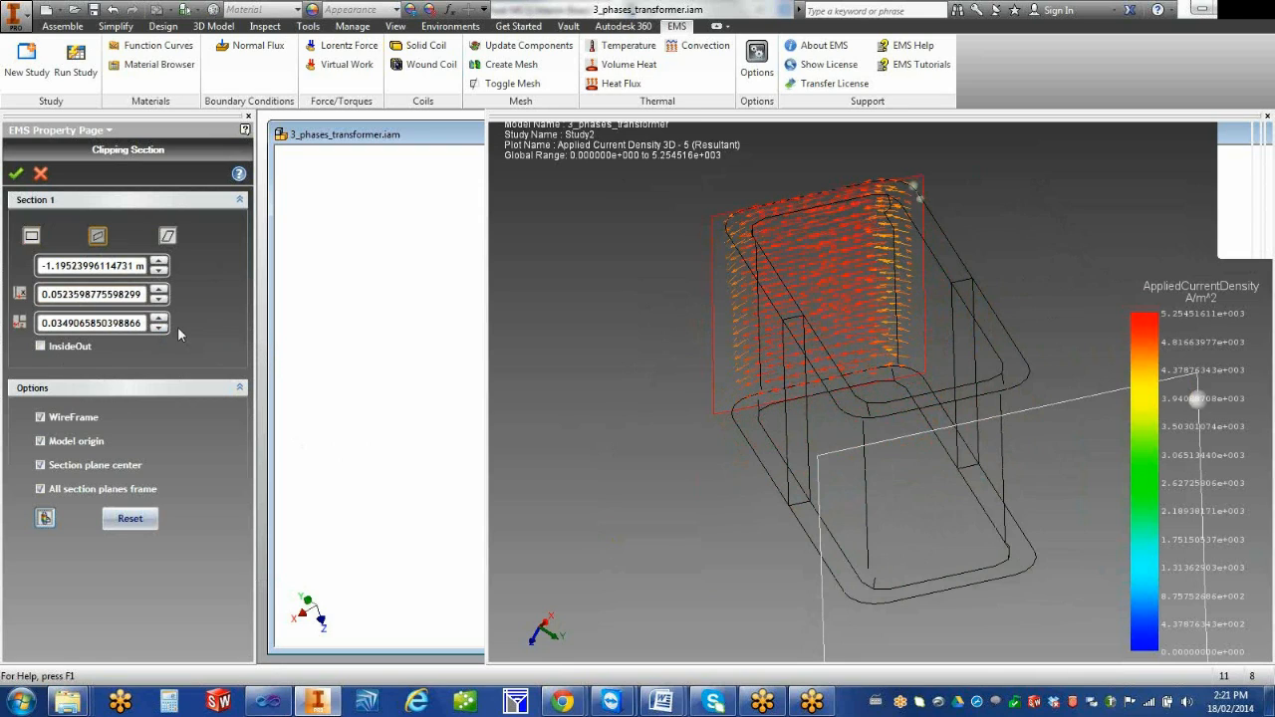
click(16, 175)
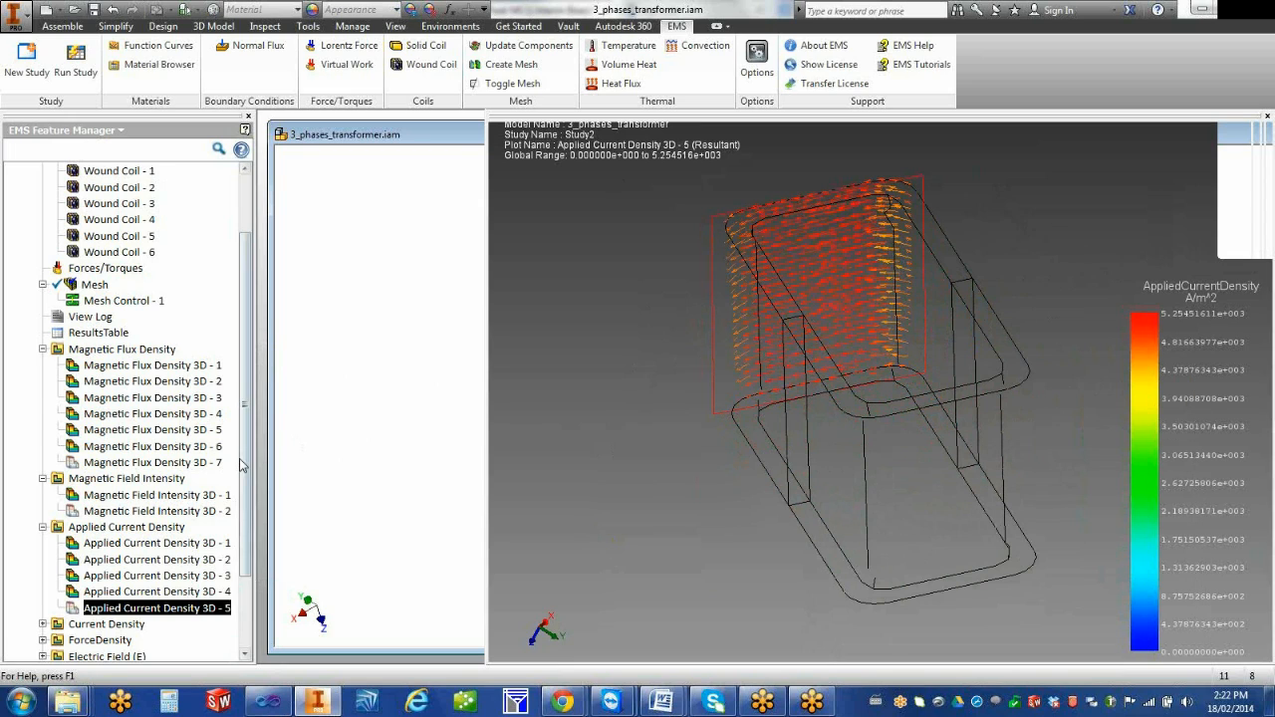
Undo the isolation of inner_coil:1 in the model tree and return to the EMS Feature Manager
scroll(245, 484, down, 2)
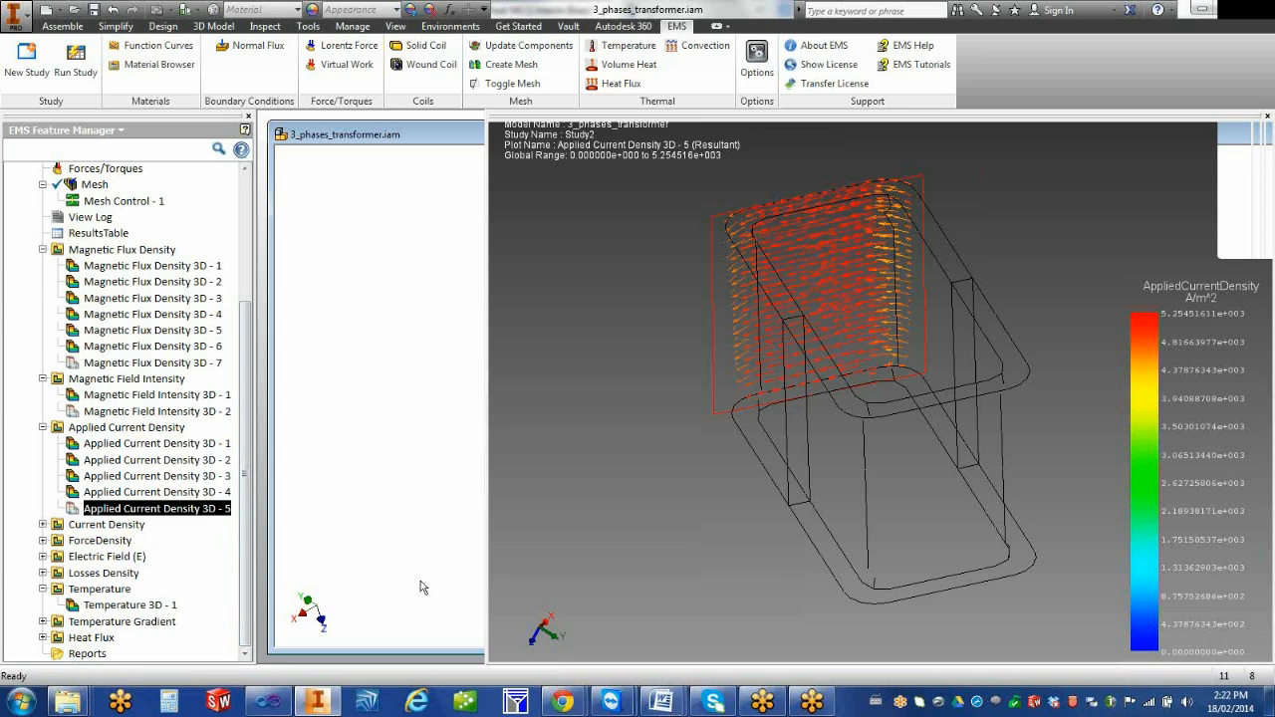
click(117, 134)
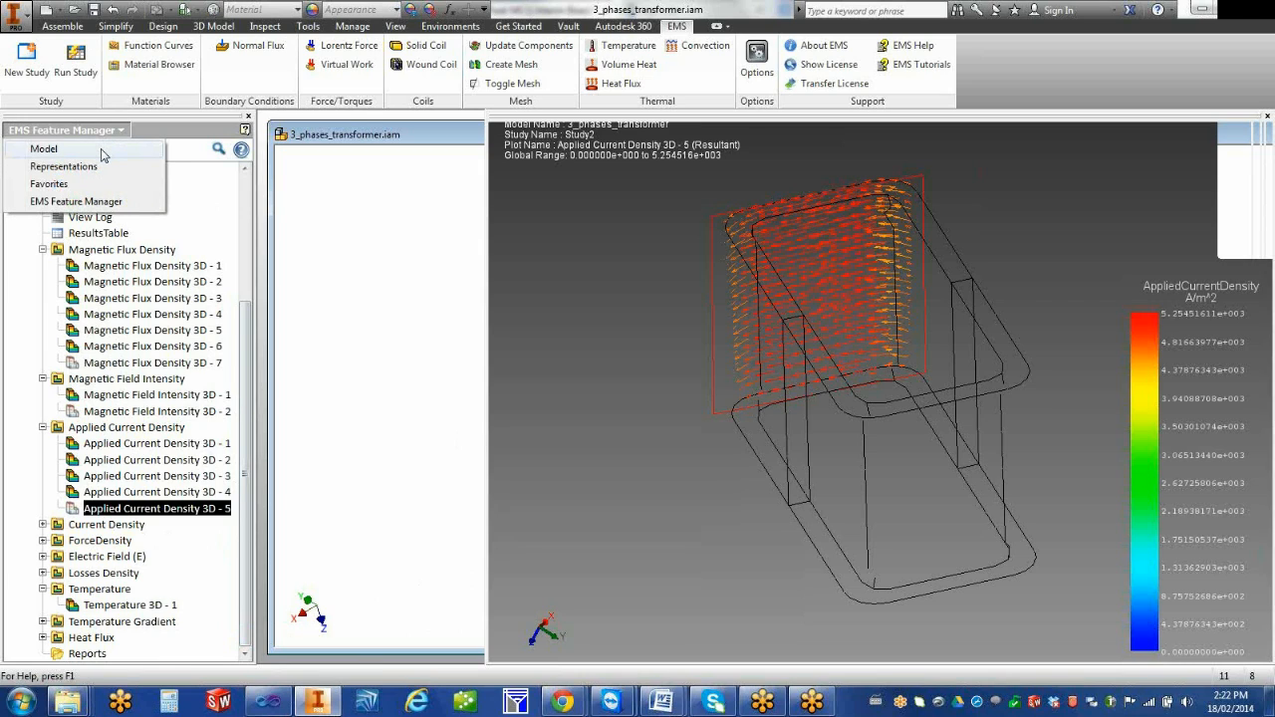
click(101, 150)
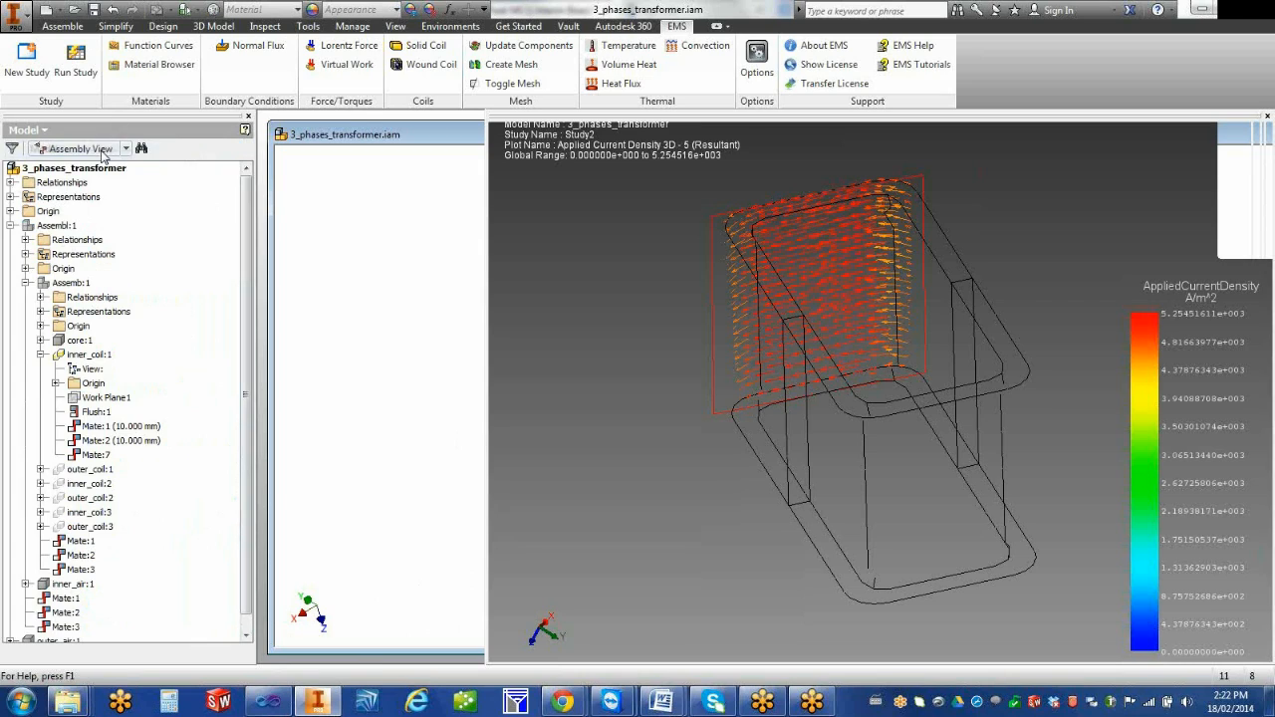
right_click(104, 360)
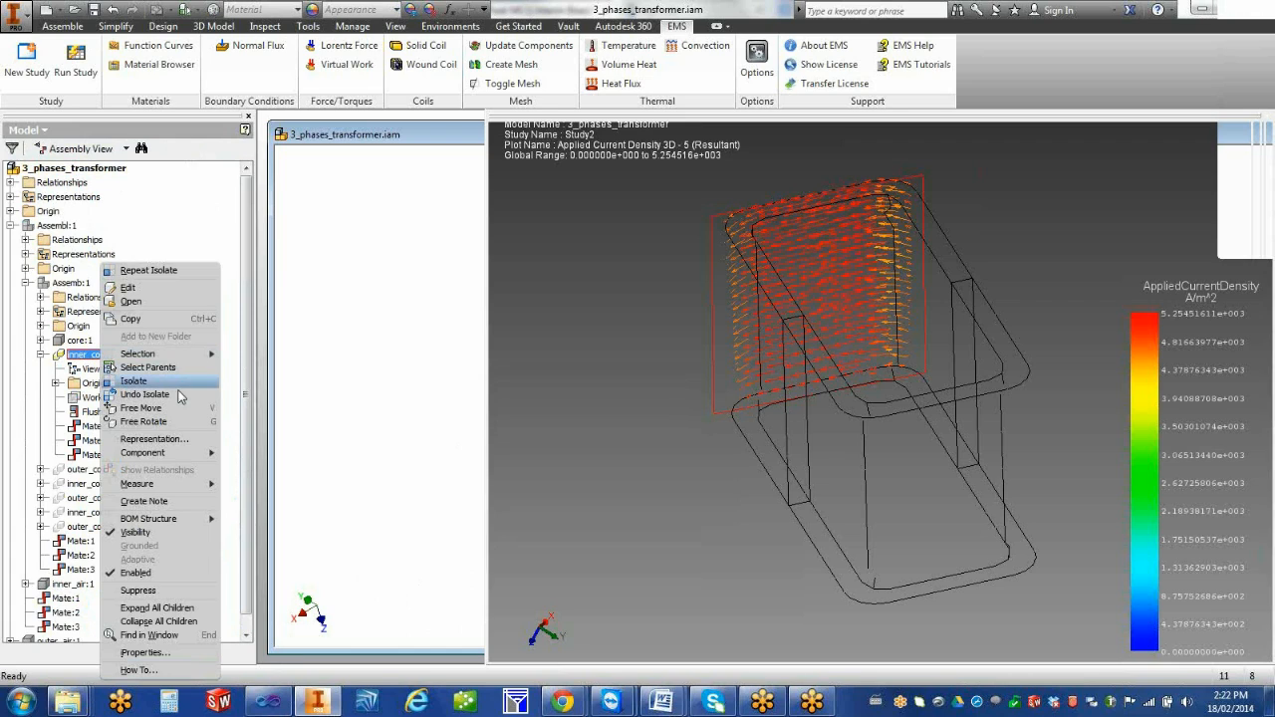
click(181, 396)
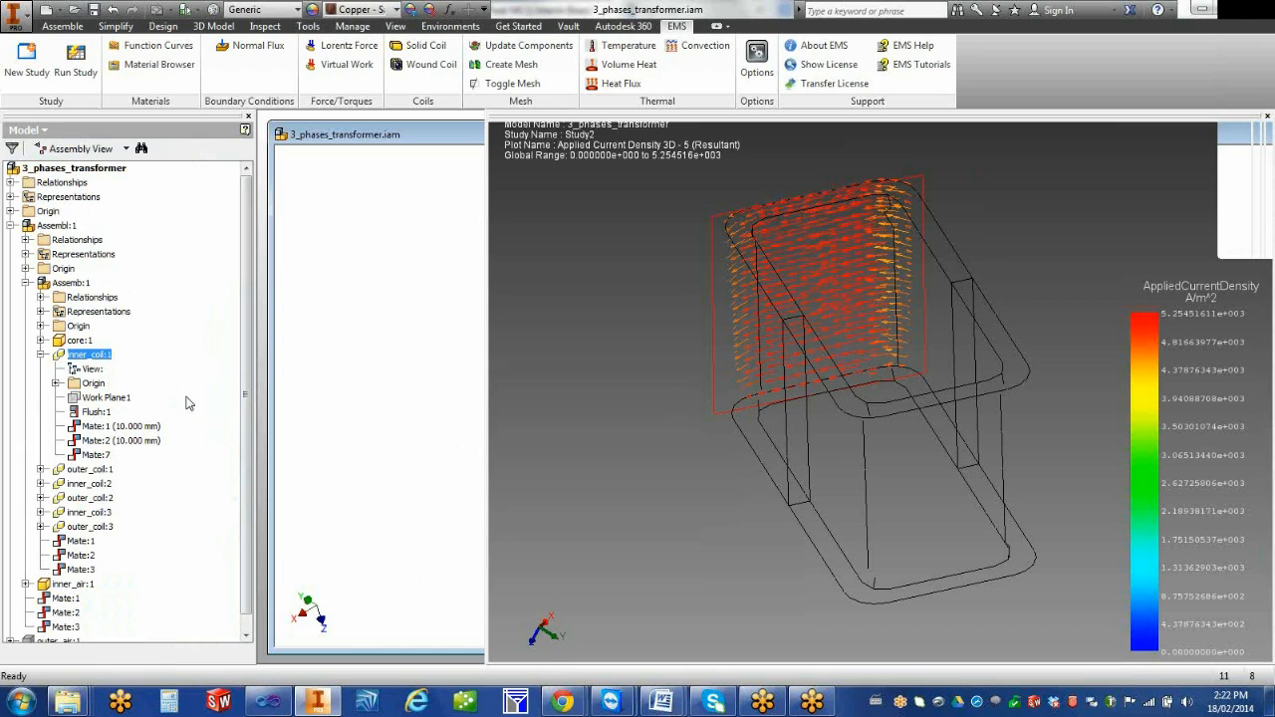
click(39, 130)
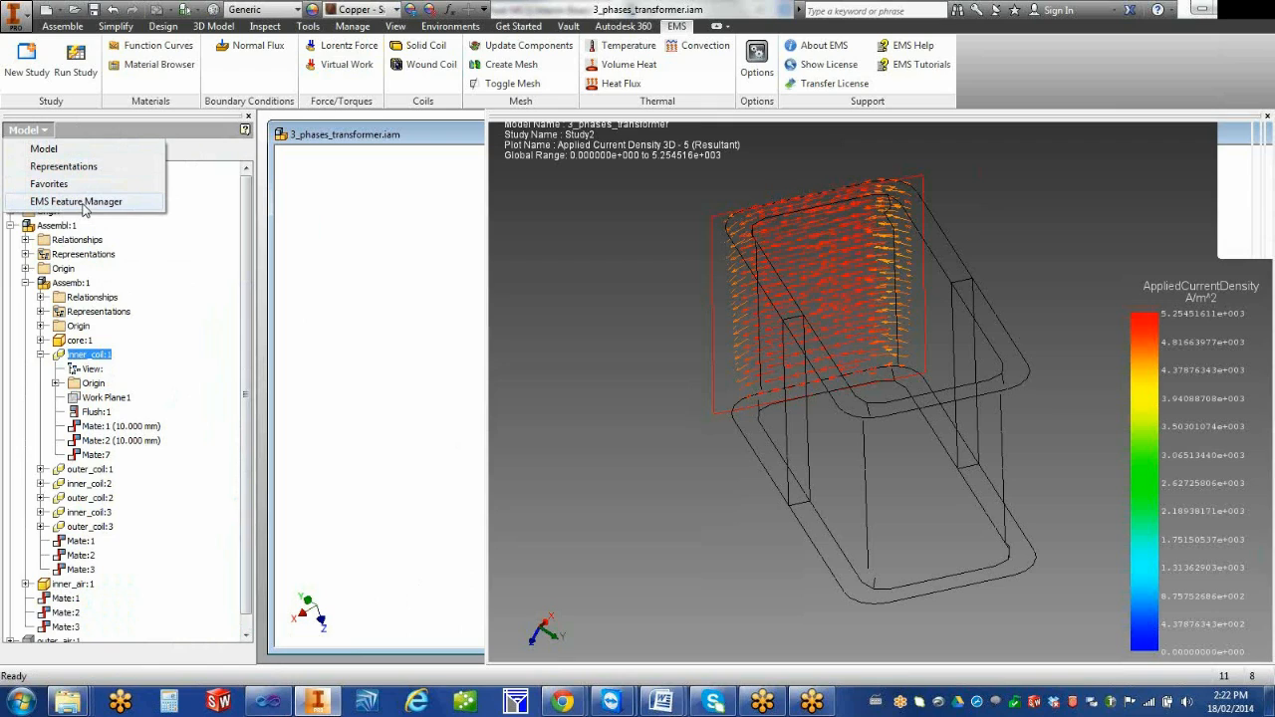
click(85, 203)
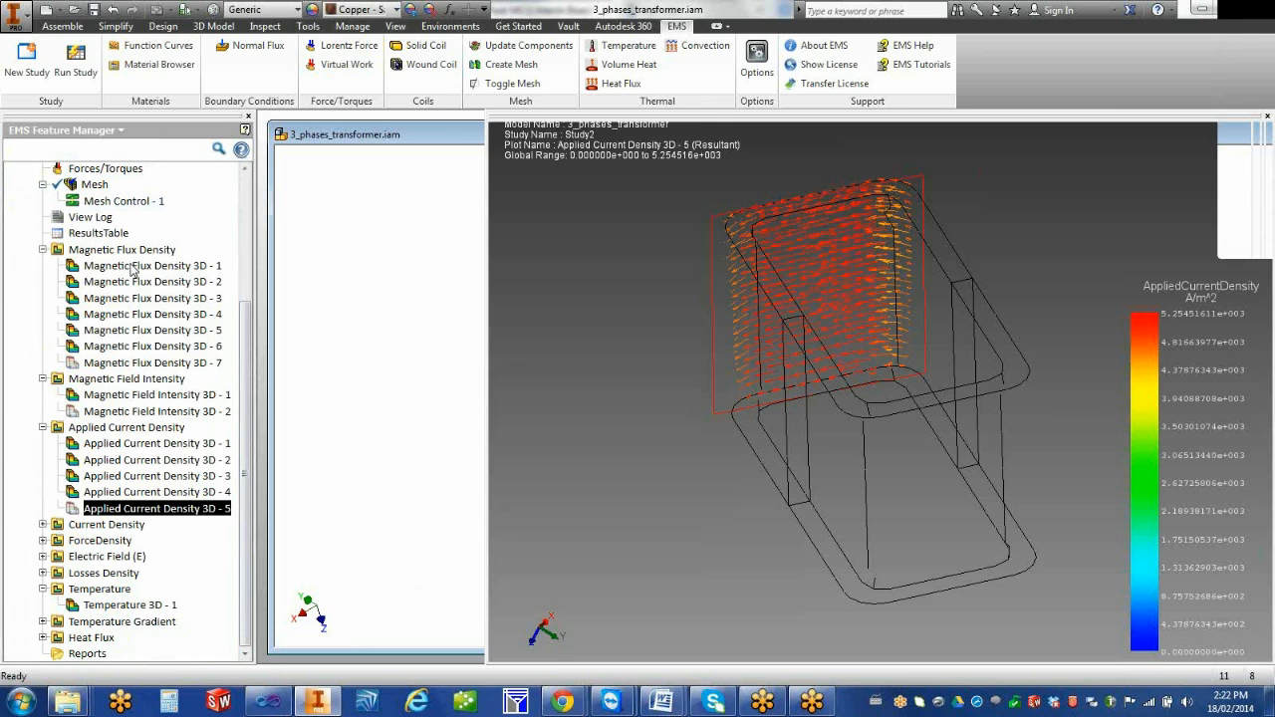
Display the existing Current Density 3D - 1 plot and examine its vectors across the transformer
click(43, 525)
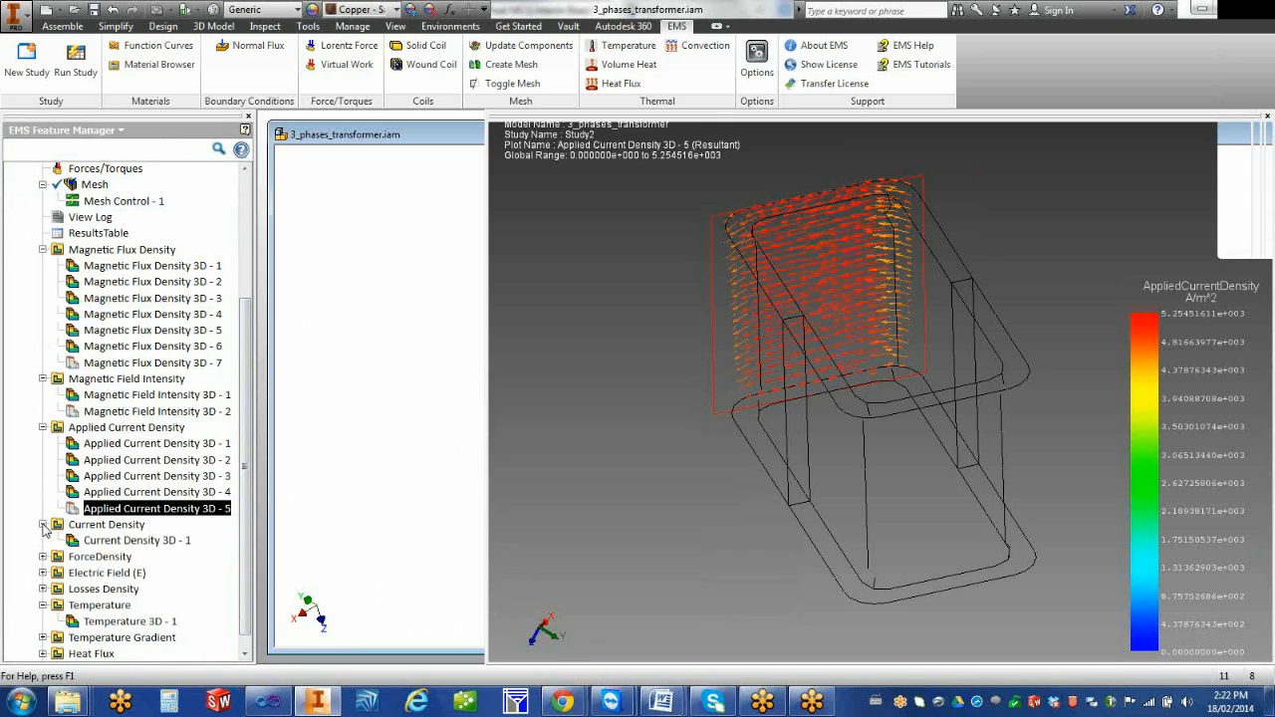
click(102, 525)
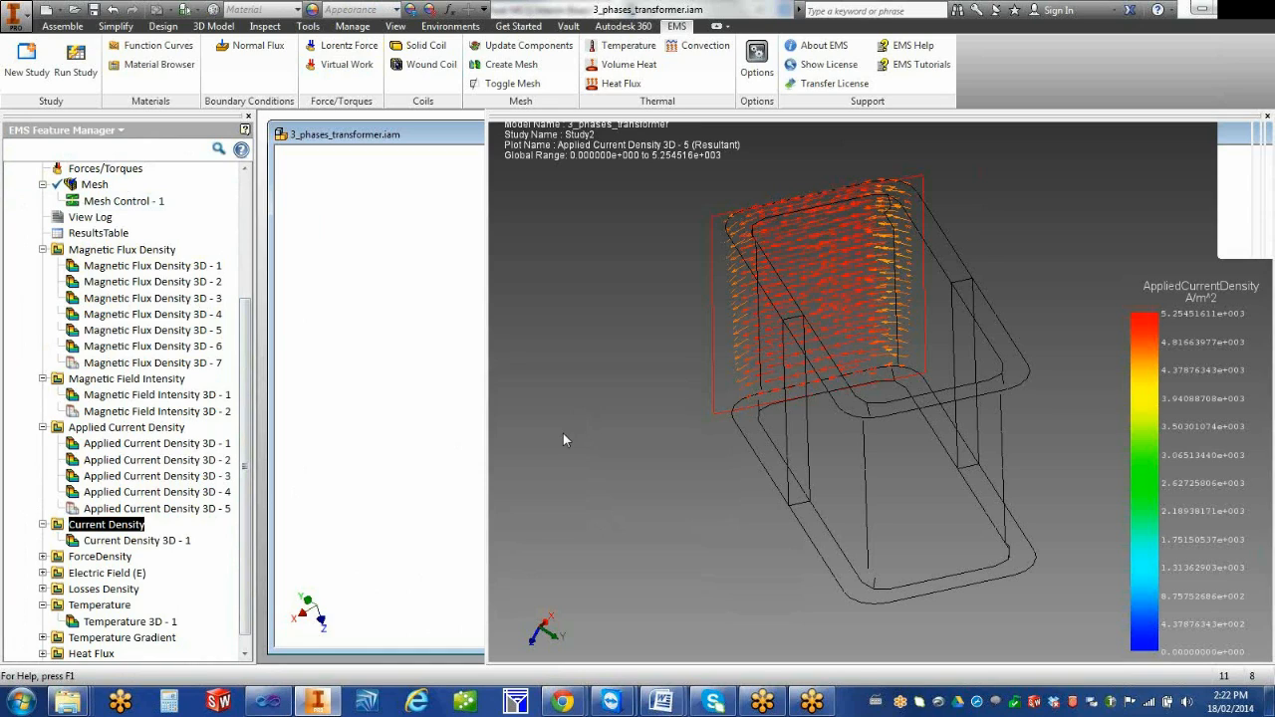
click(74, 542)
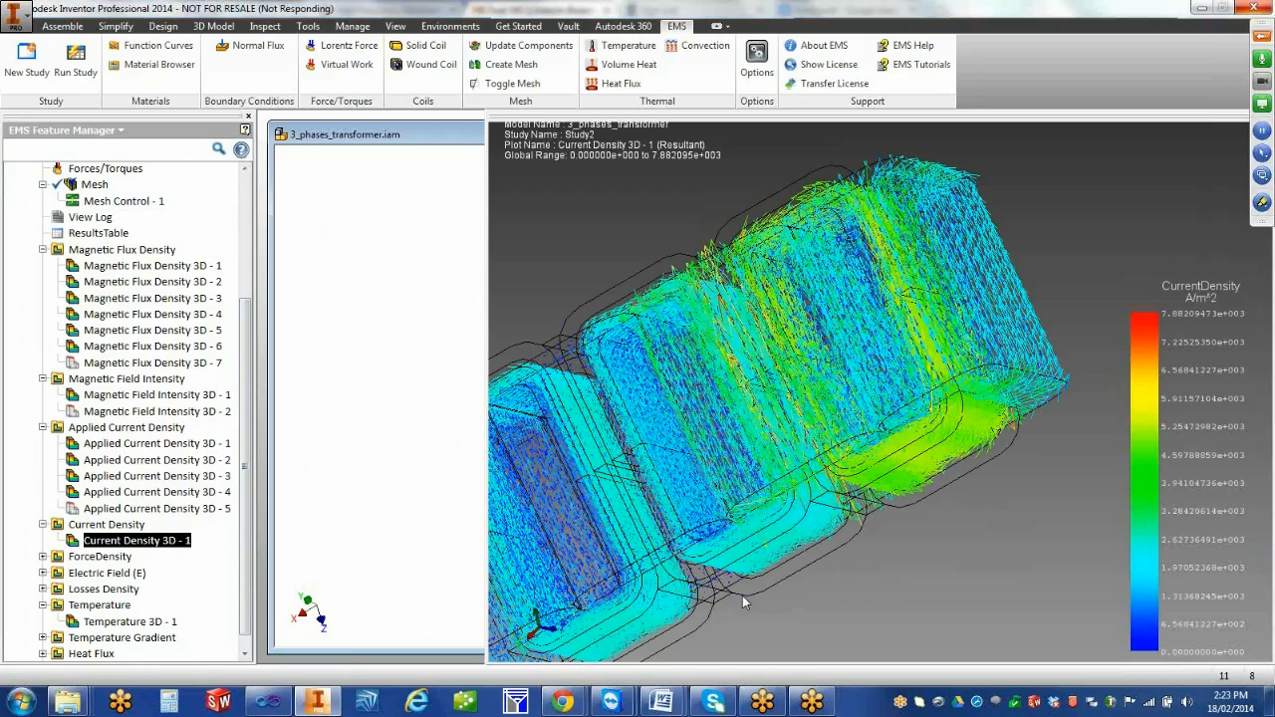
scroll(747, 602, down, 1)
middle_drag(746, 601, 754, 556)
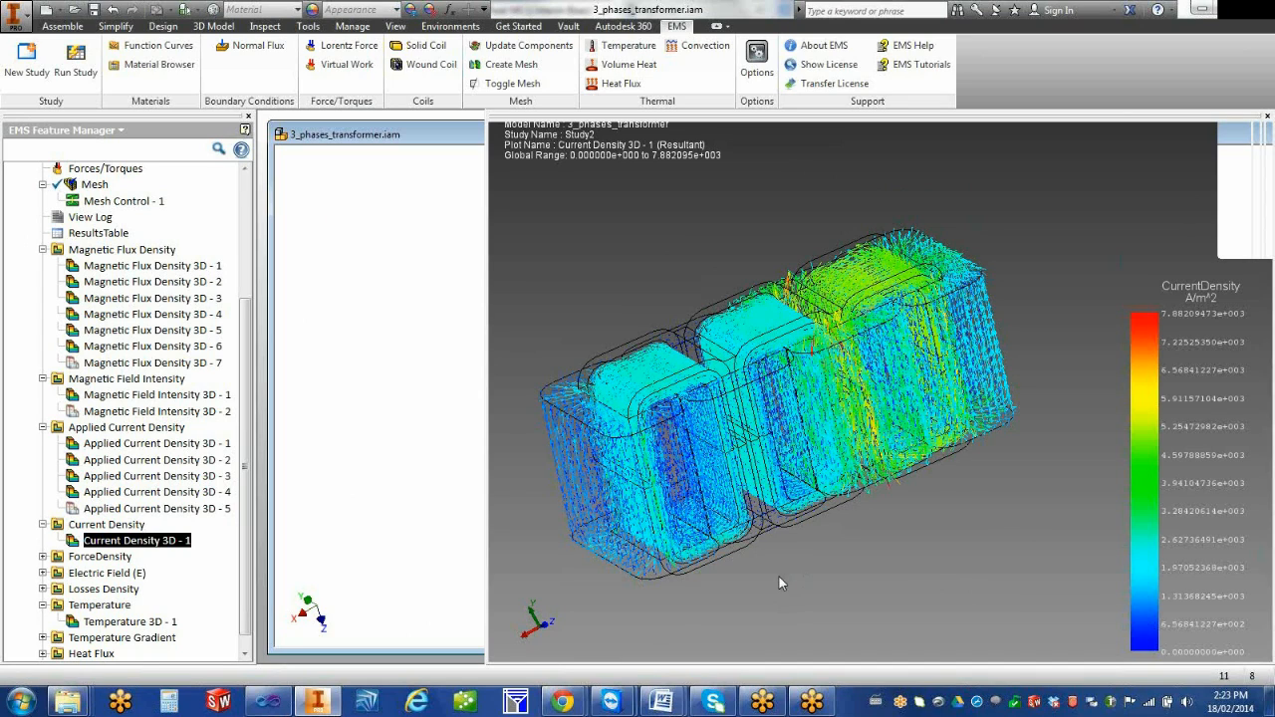
Create a 3D Current Density plot of the resultant magnitude in A/m^2, with Fringe display drawn as 40 Lines
right_click(127, 530)
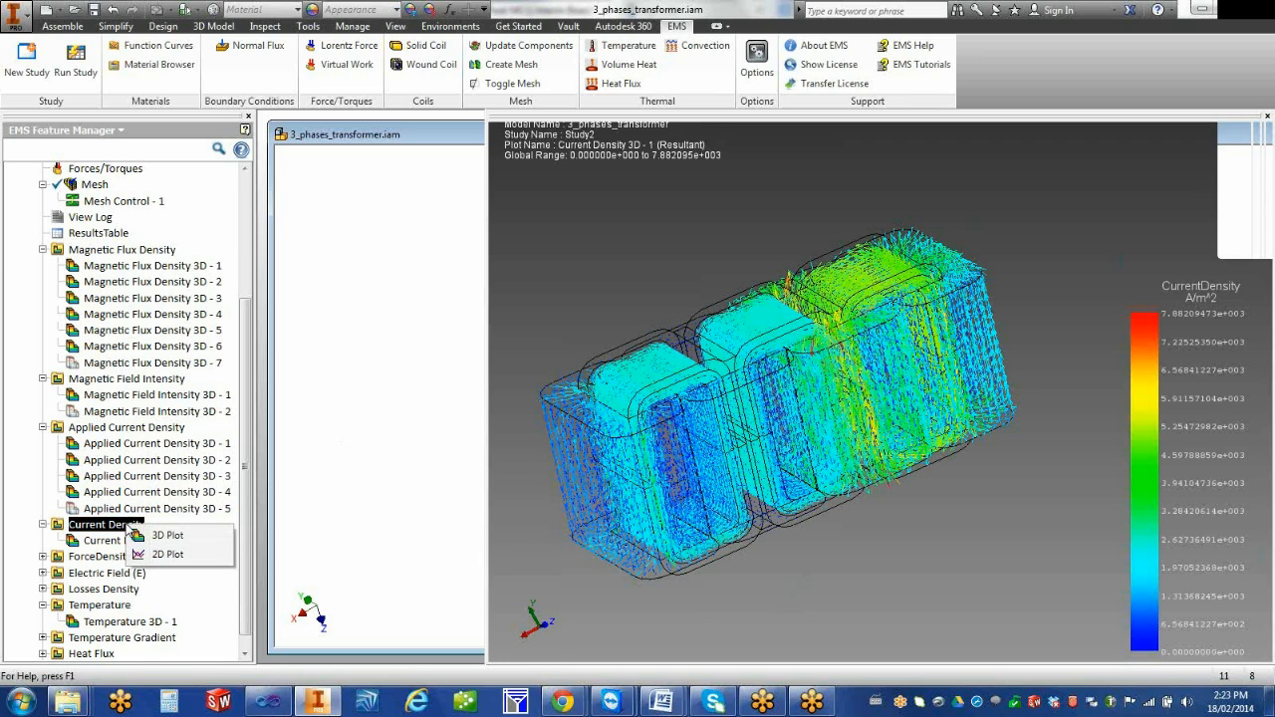
click(169, 536)
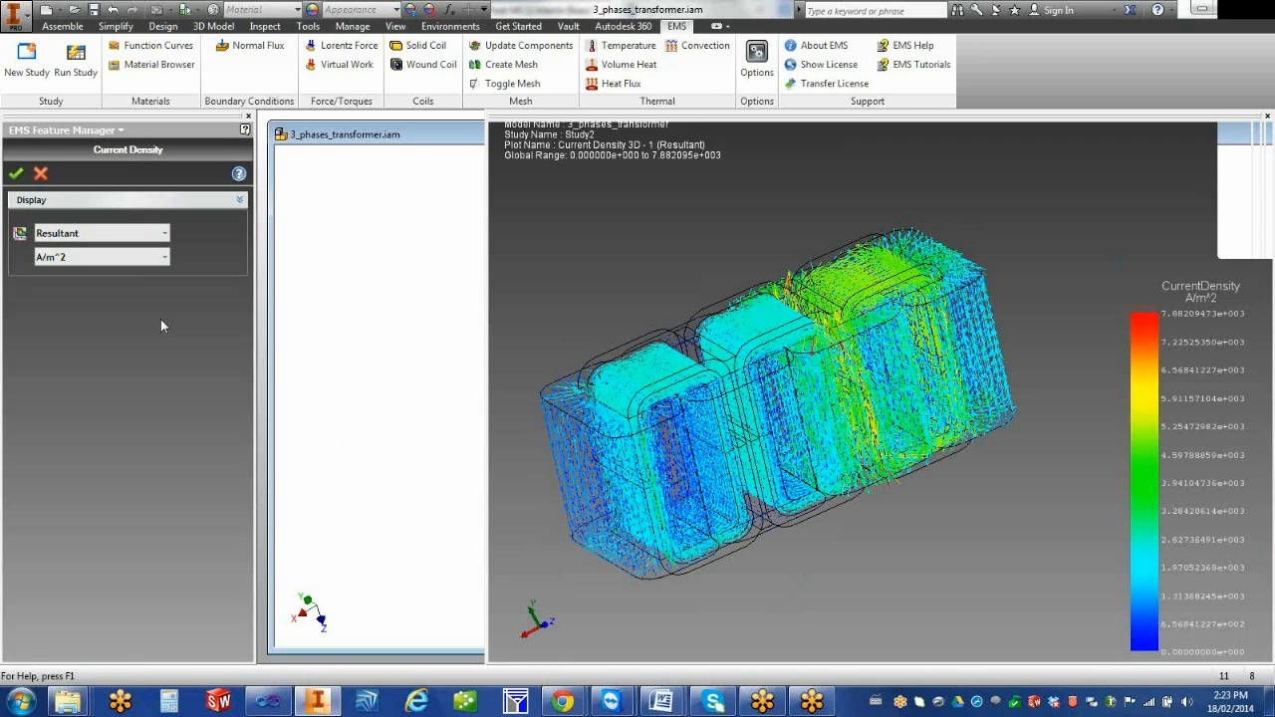
click(117, 308)
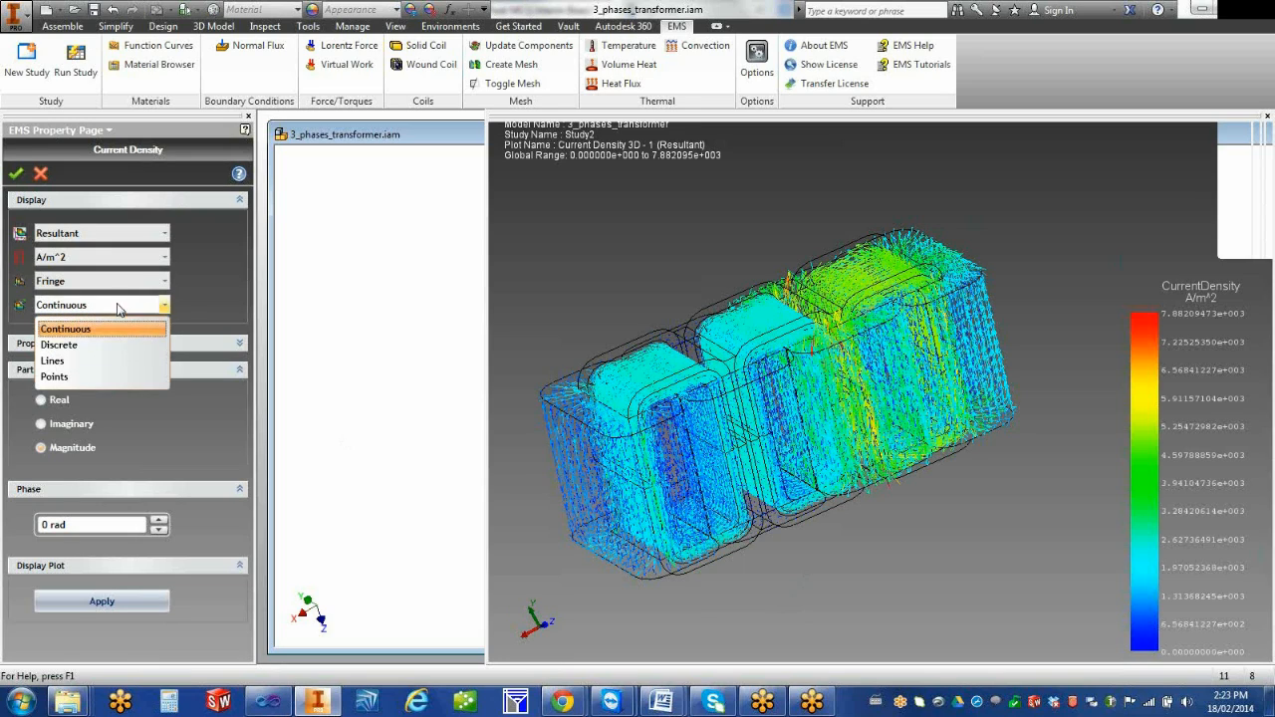
click(114, 365)
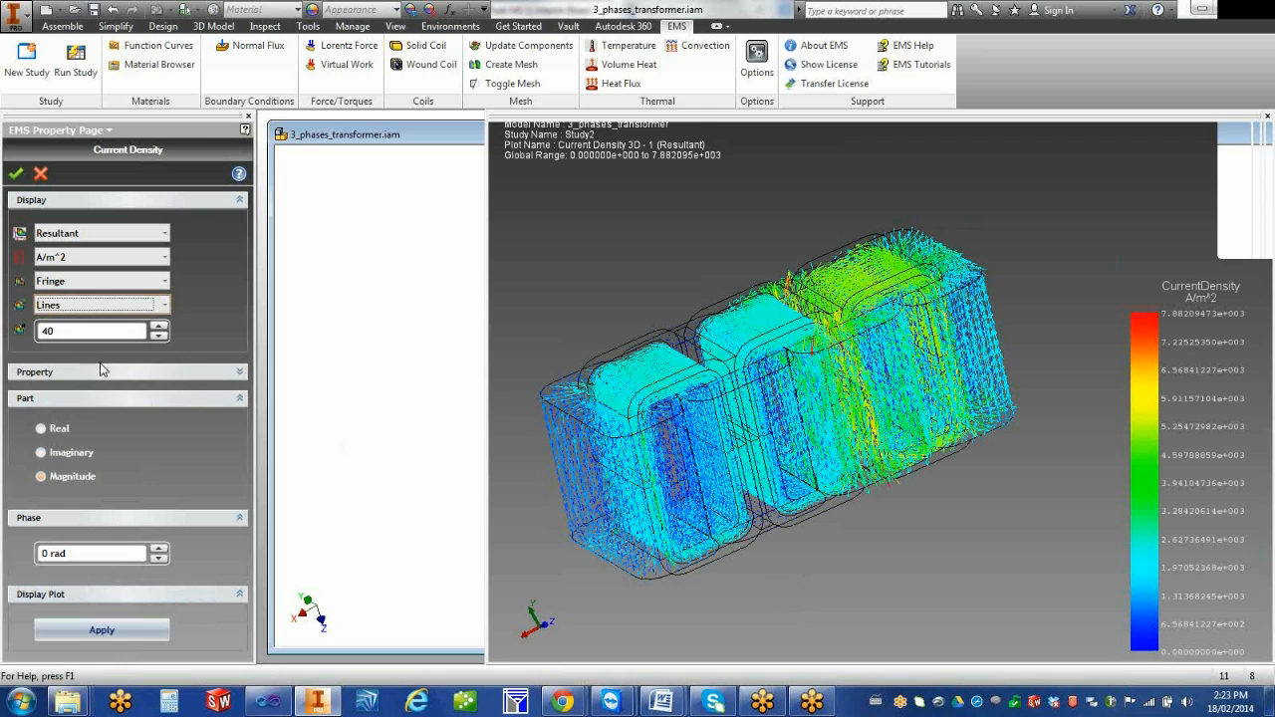
click(15, 175)
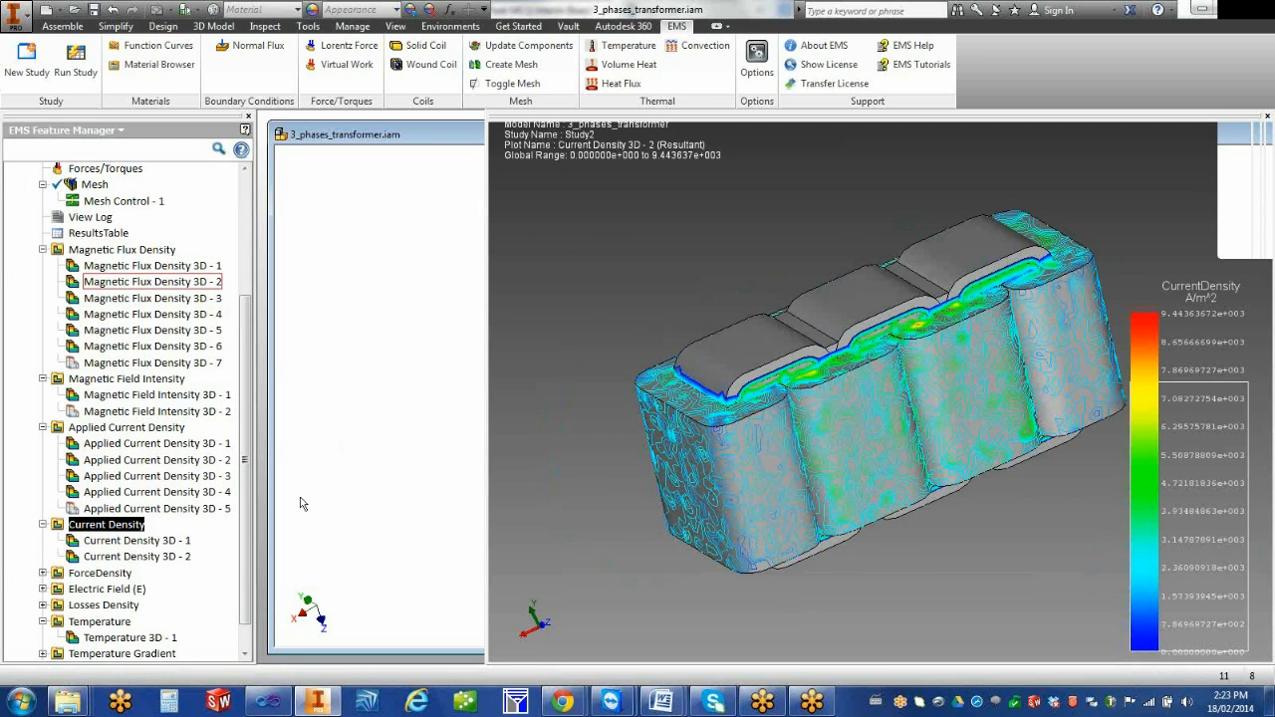
Section-clip the Current Density 3D - 2 plot with Plot in section only, raise the line density to maximum, and accept the clipping
right_click(146, 555)
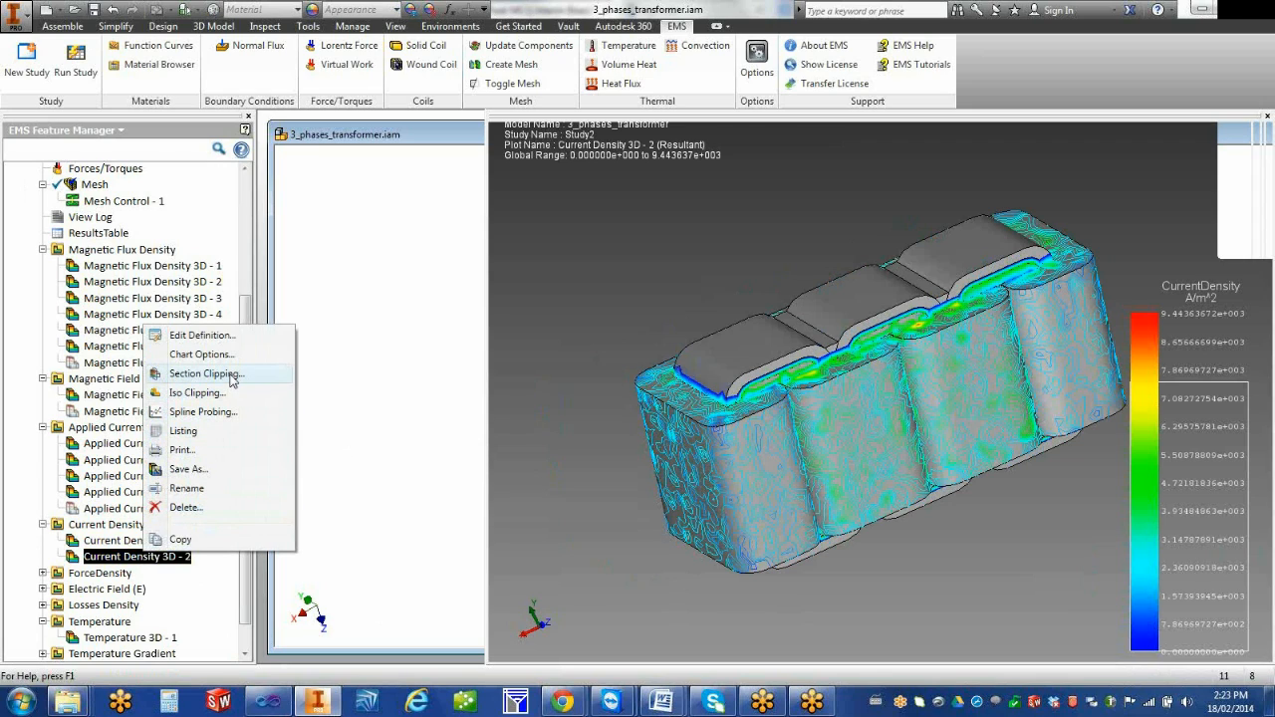
click(232, 373)
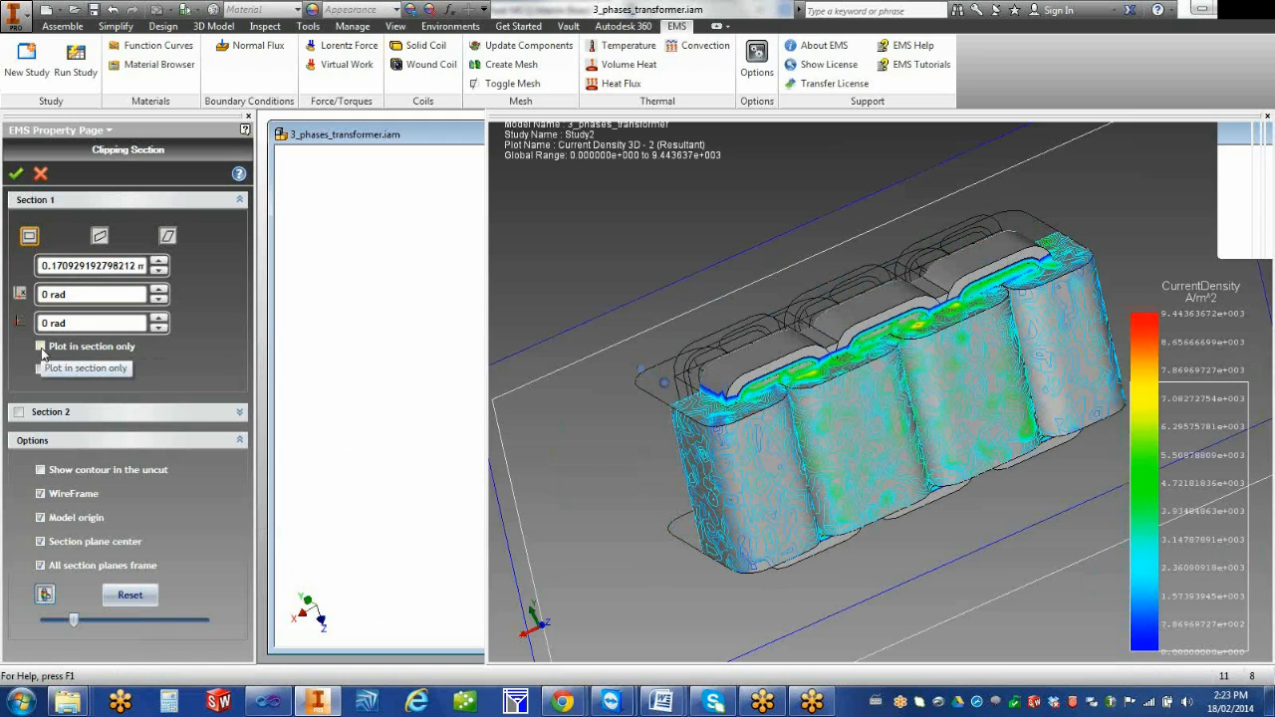
click(41, 346)
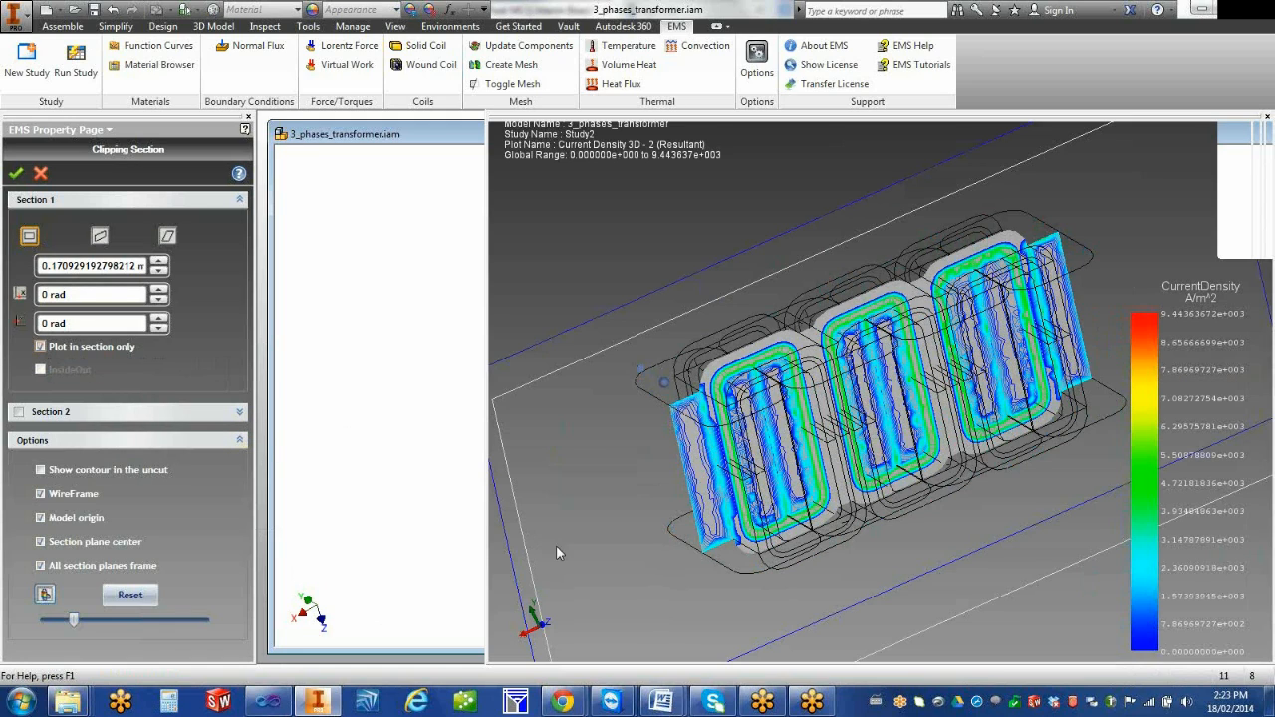
middle_drag(584, 551, 563, 528)
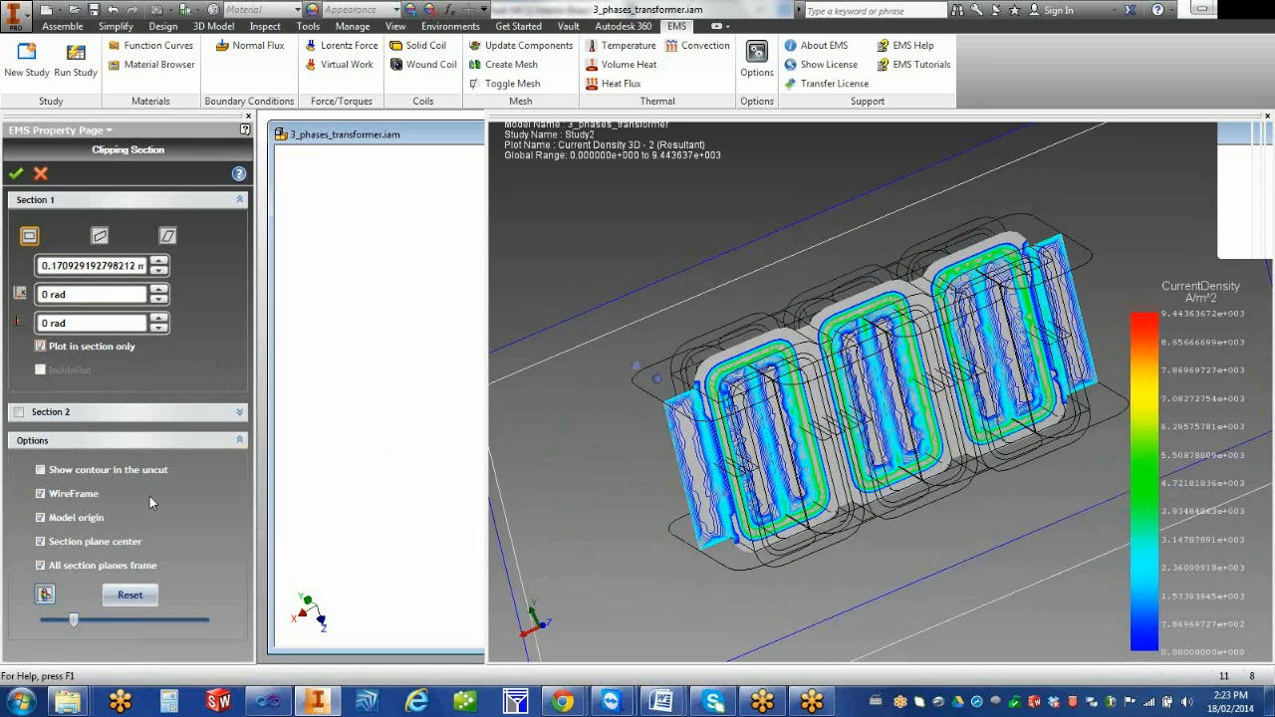
drag(78, 619, 188, 639)
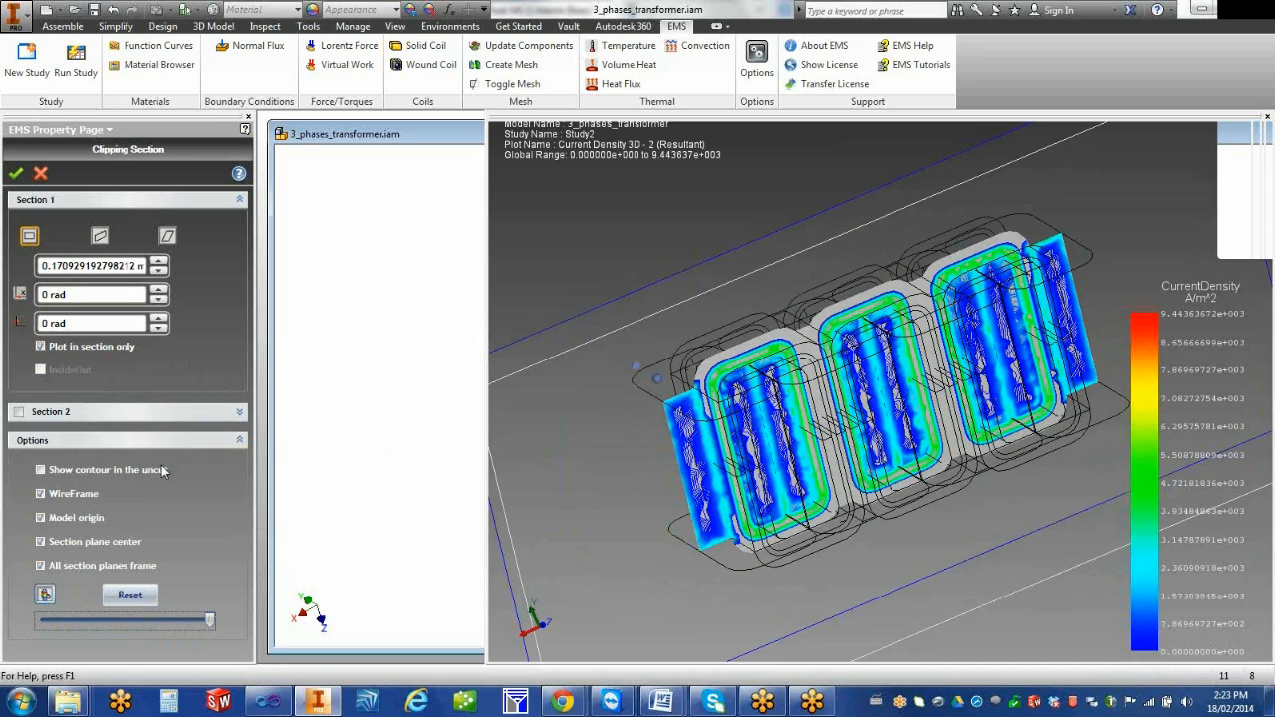
click(15, 175)
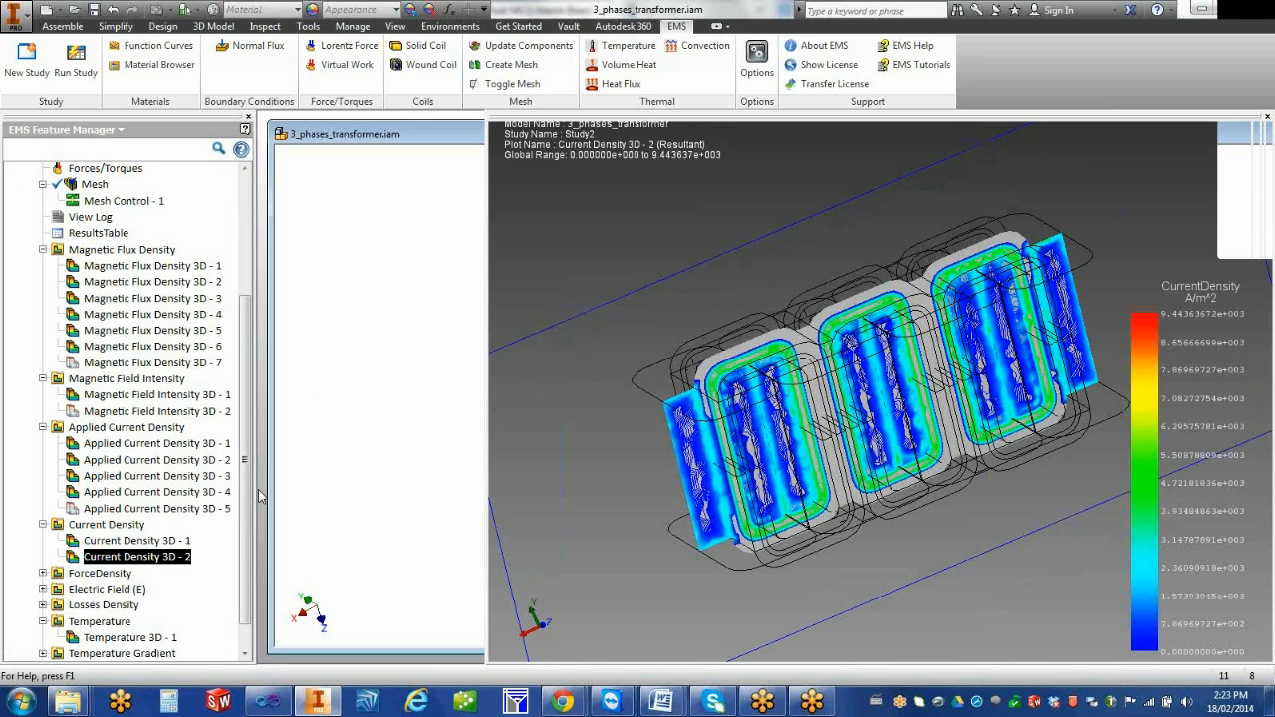
Collapse the Applied Current Density, Magnetic Field Intensity, Magnetic Flux Density and Current Density folders in the study tree
scroll(247, 495, down, 1)
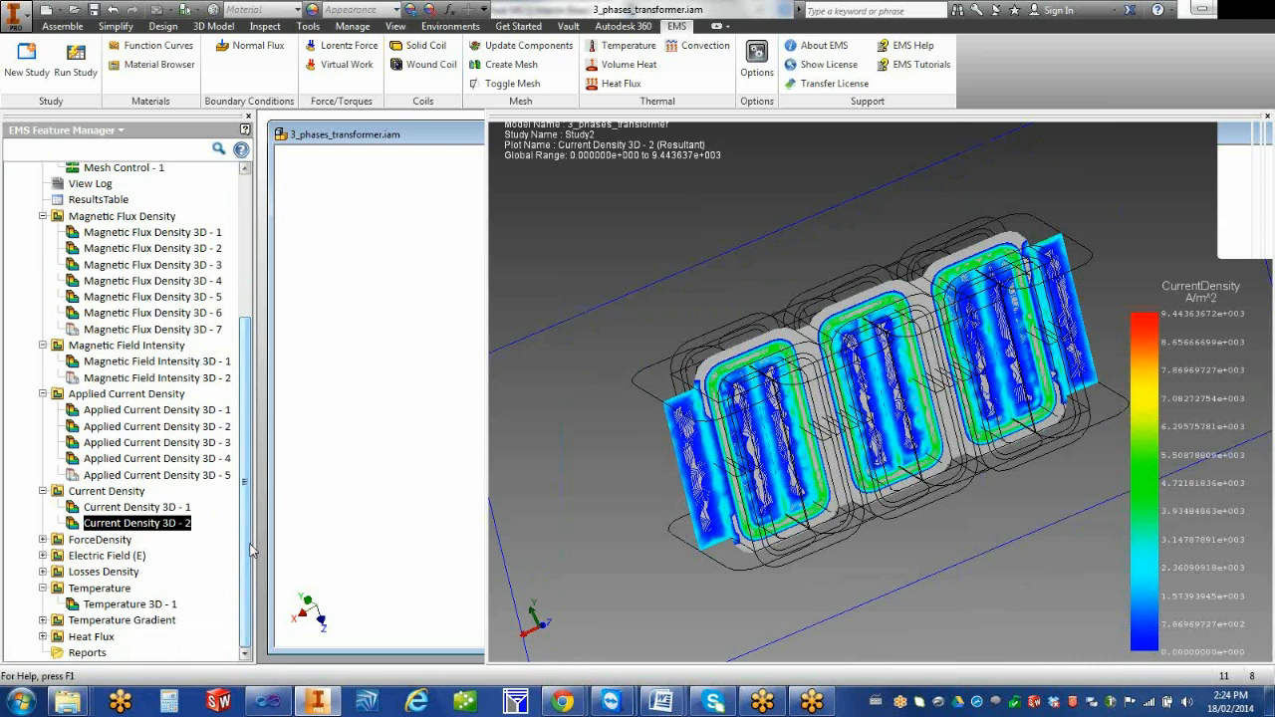
click(42, 395)
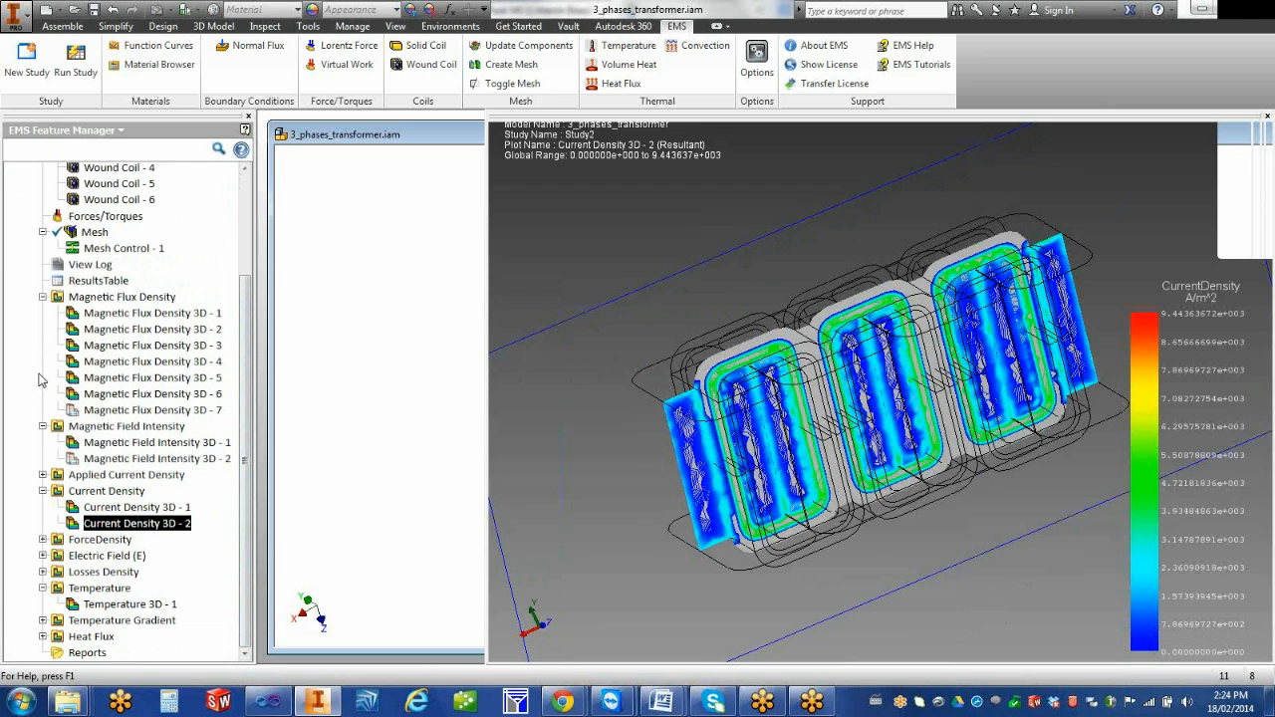
click(42, 424)
click(42, 322)
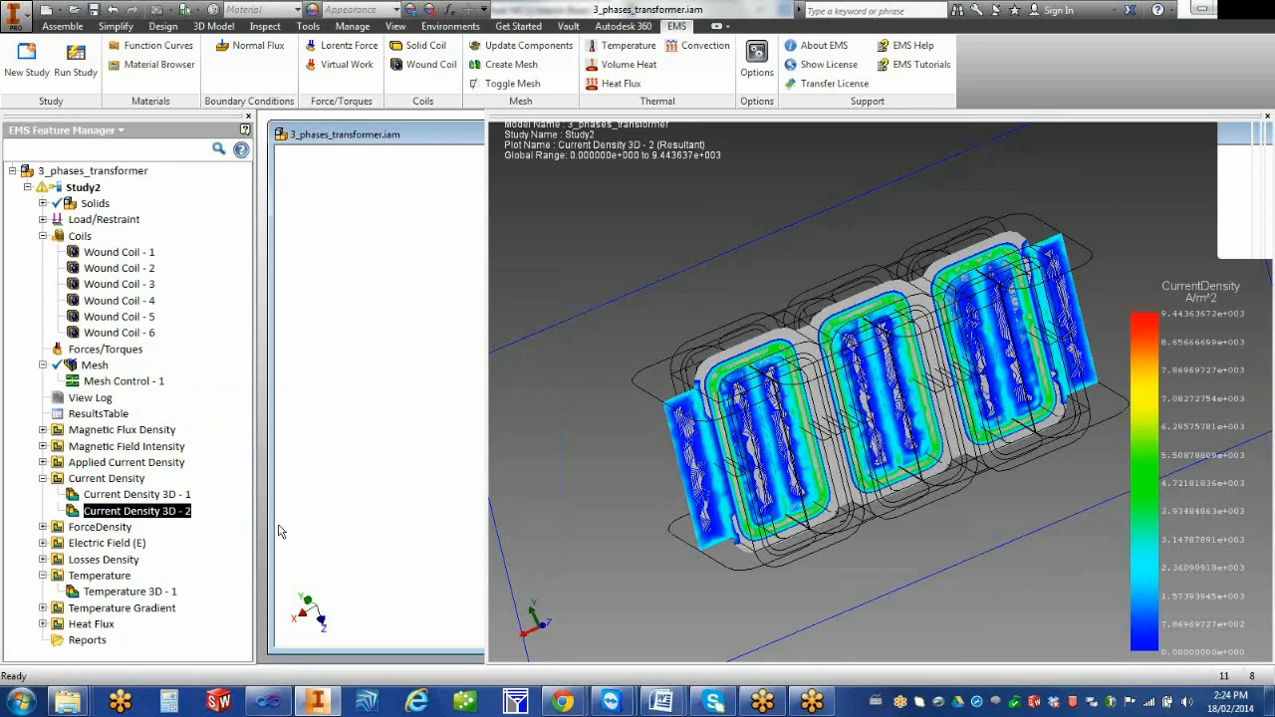
click(43, 479)
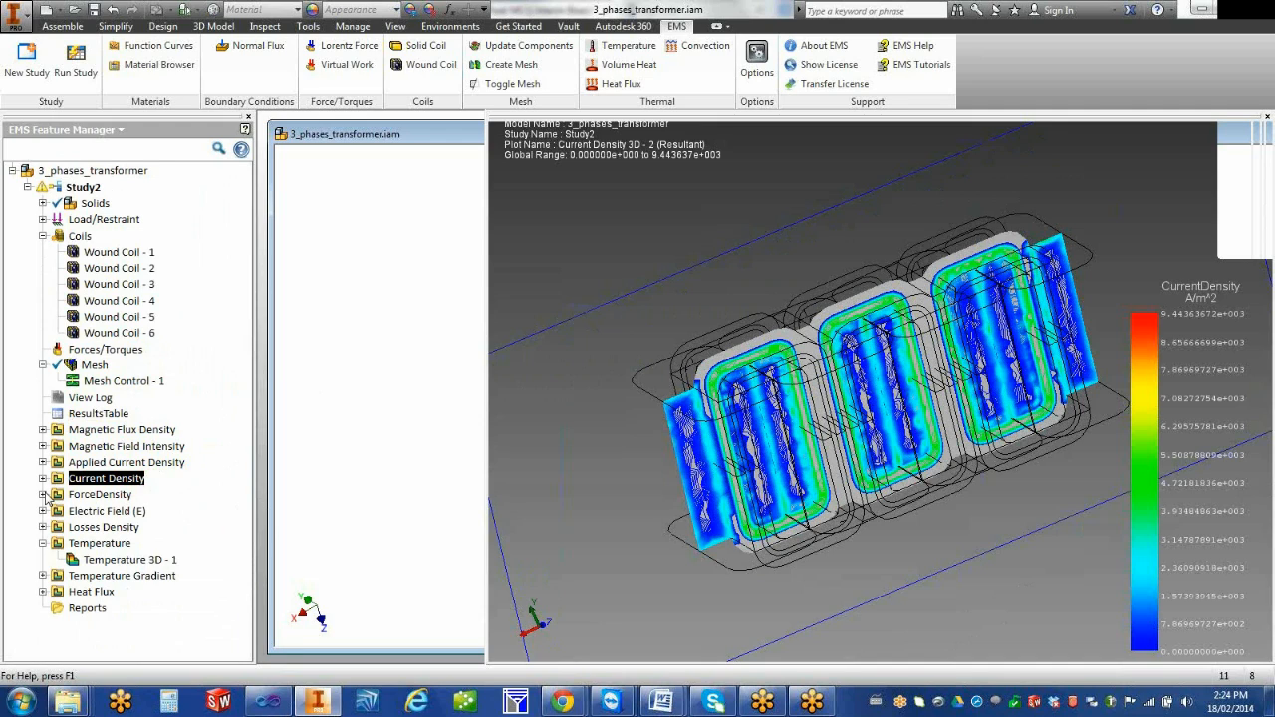
Display the existing Force Density 3D - 1 plot and examine the force distribution across the transformer
click(43, 495)
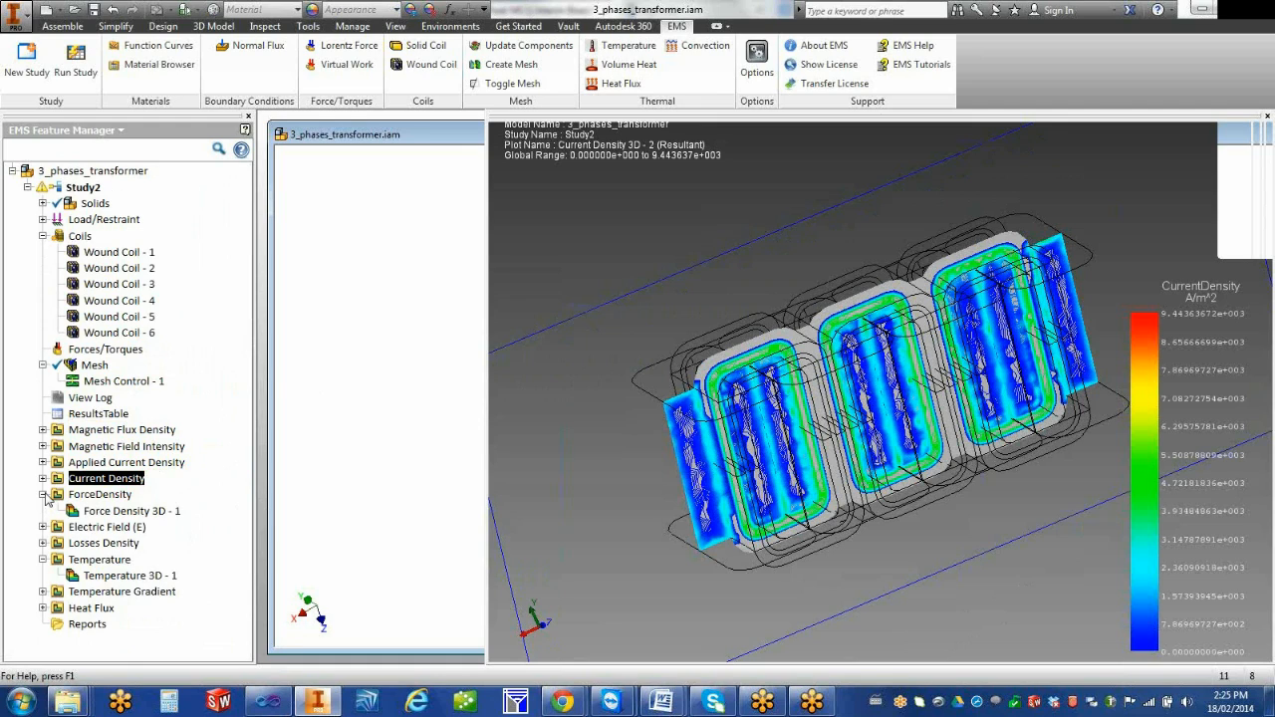
click(75, 512)
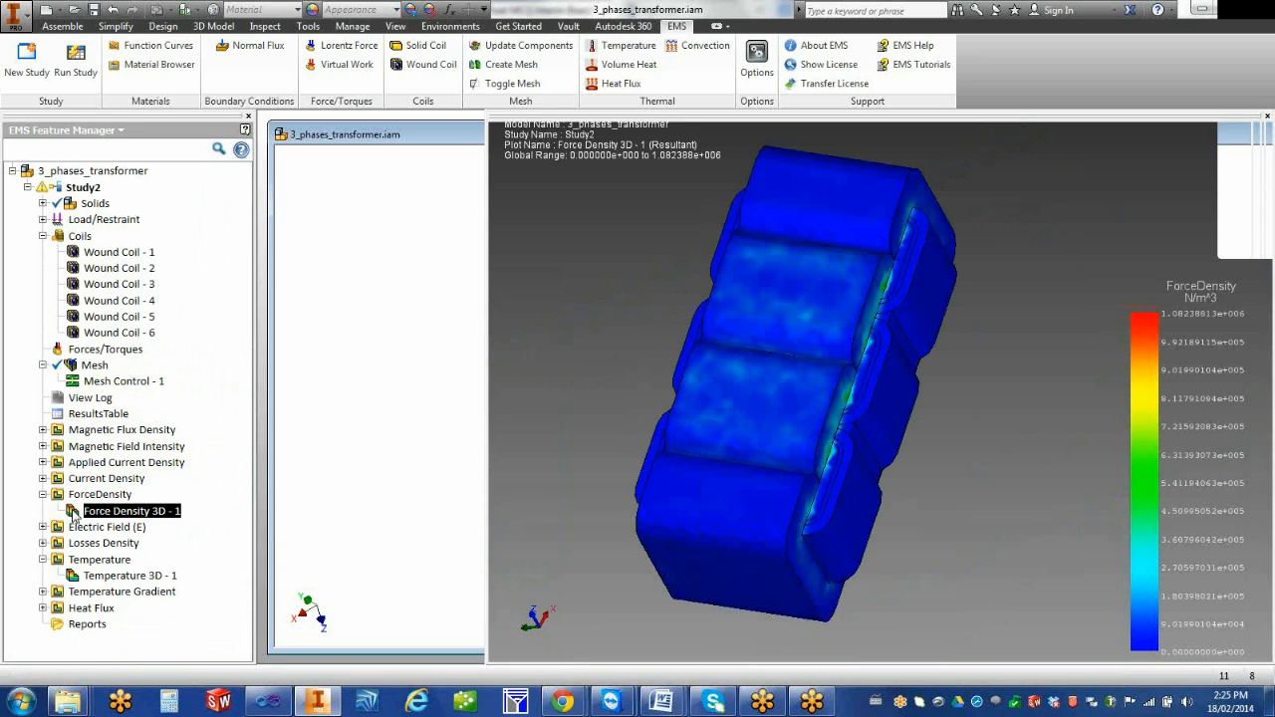
mouse_move(688, 634)
shift+middle_down()
mouse_move(577, 546)
mouse_move(763, 589)
mouse_move(747, 600)
mouse_move(642, 514)
mouse_move(680, 623)
shift+middle_up()
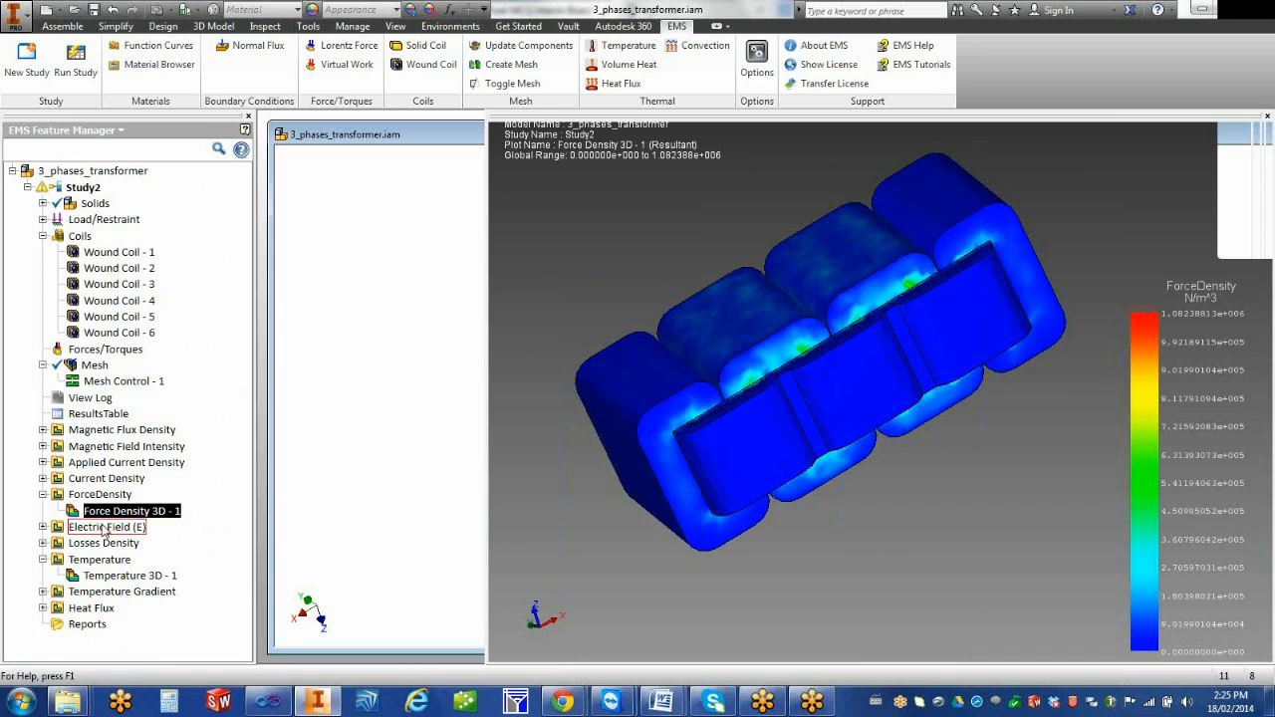
Open a new 3D Losses Density plot definition and view the available loss types
click(44, 543)
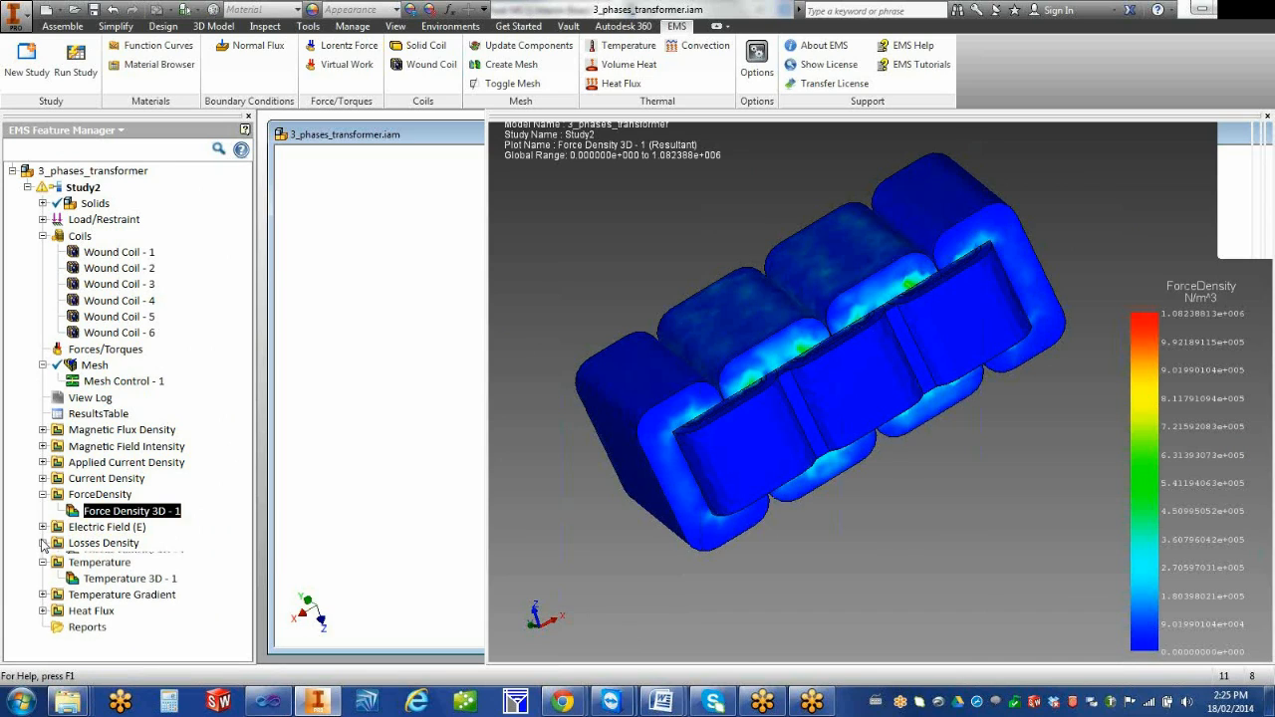
right_click(117, 547)
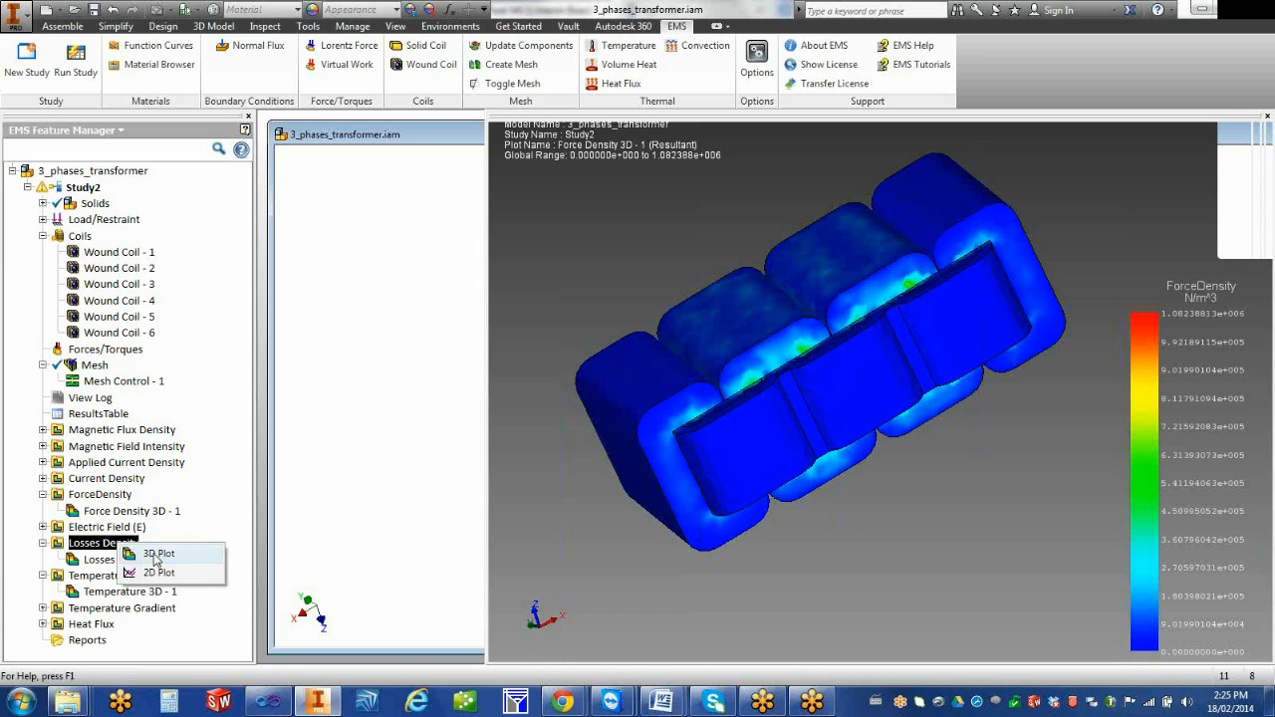
click(155, 554)
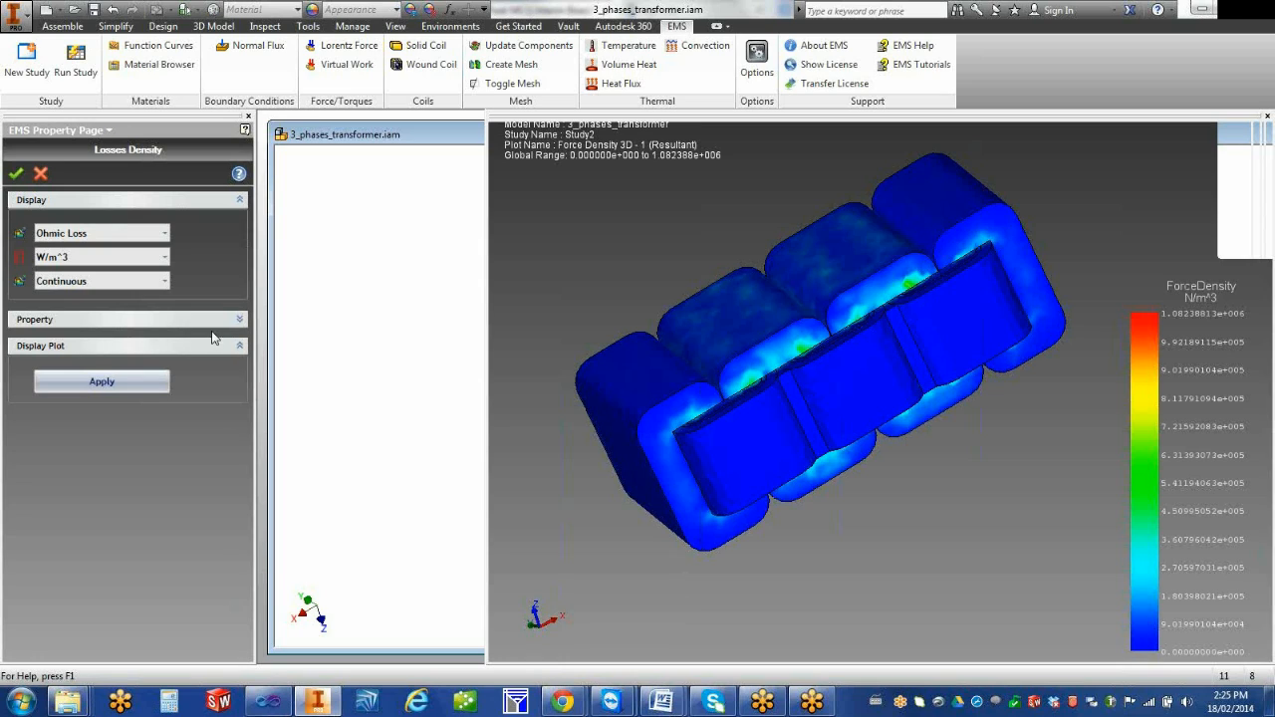
click(147, 235)
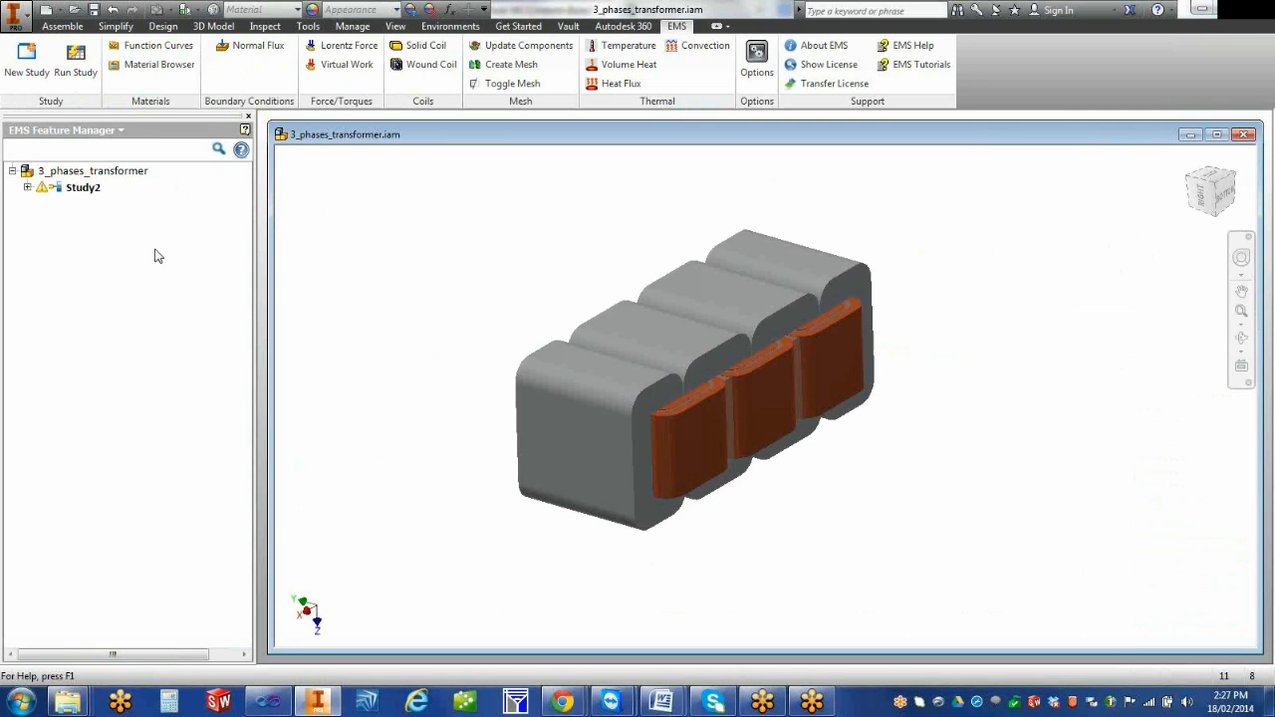
Expand Study2 in the feature tree to reach its result folders
click(28, 188)
drag(247, 383, 247, 570)
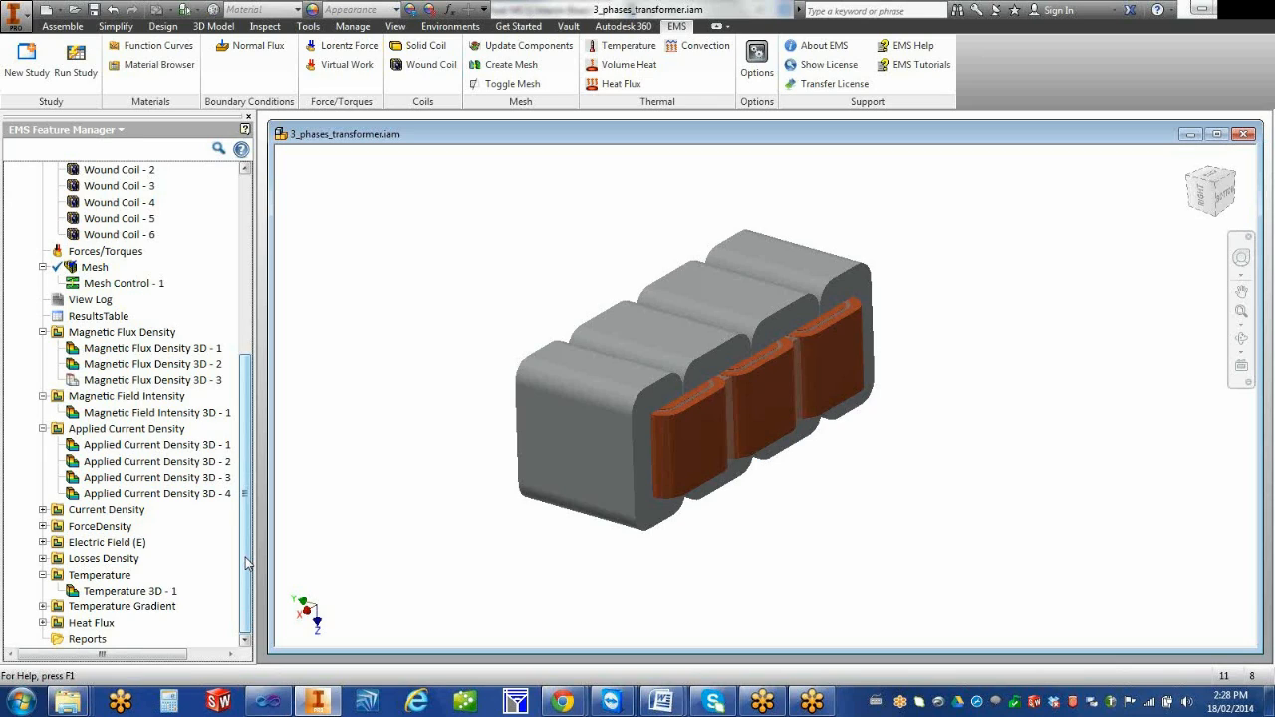
Display the existing Temperature 3D - 1 plot of Study2 and examine the temperature distribution across the transformer
drag(249, 560, 274, 632)
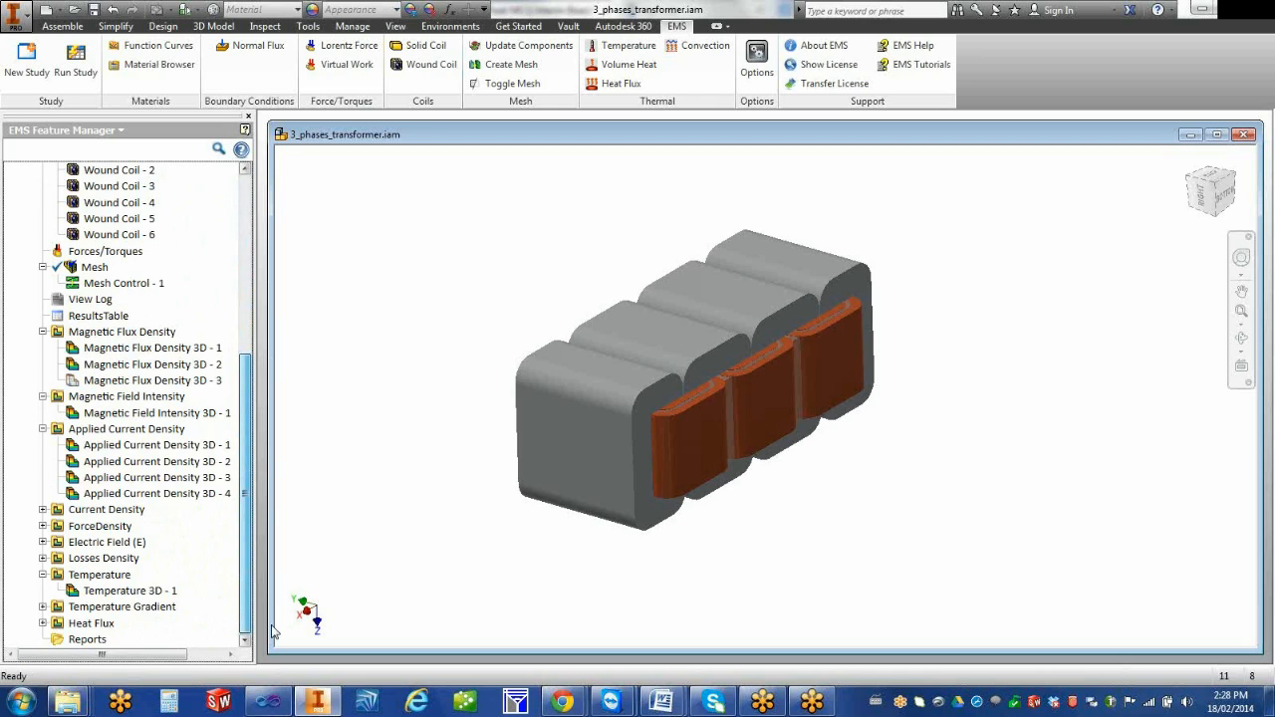
double_click(102, 592)
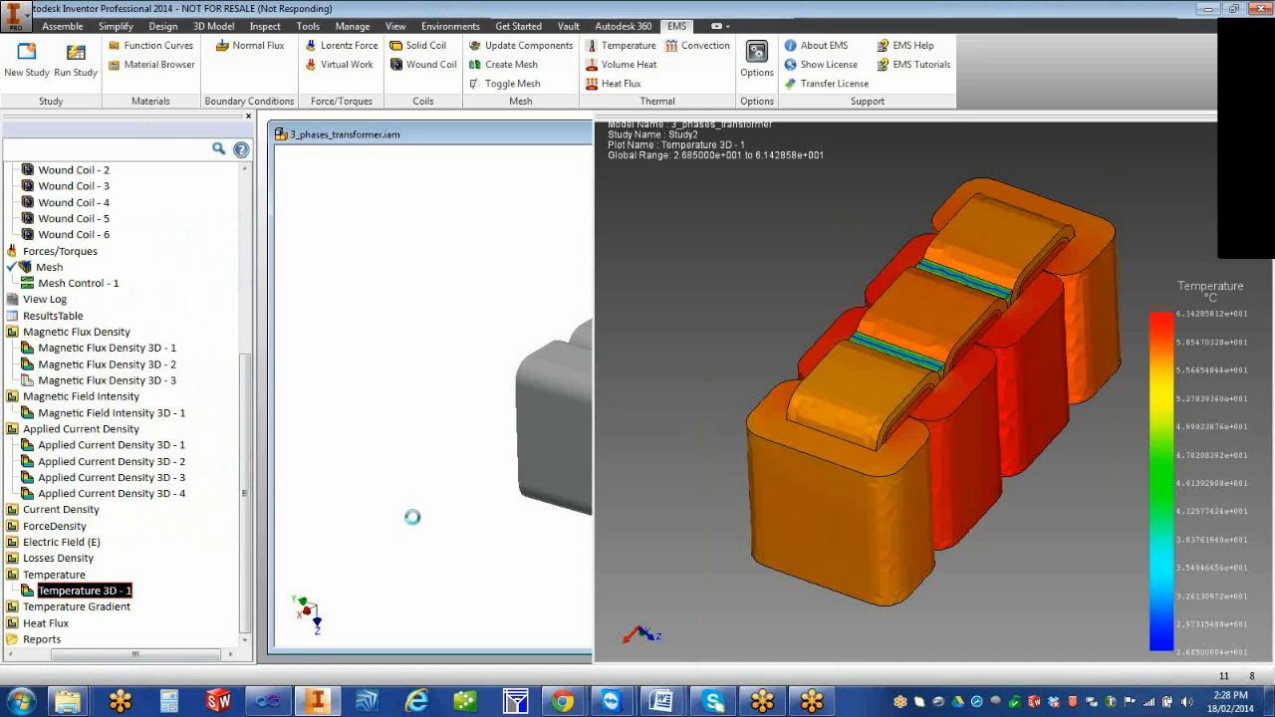
drag(726, 553, 658, 503)
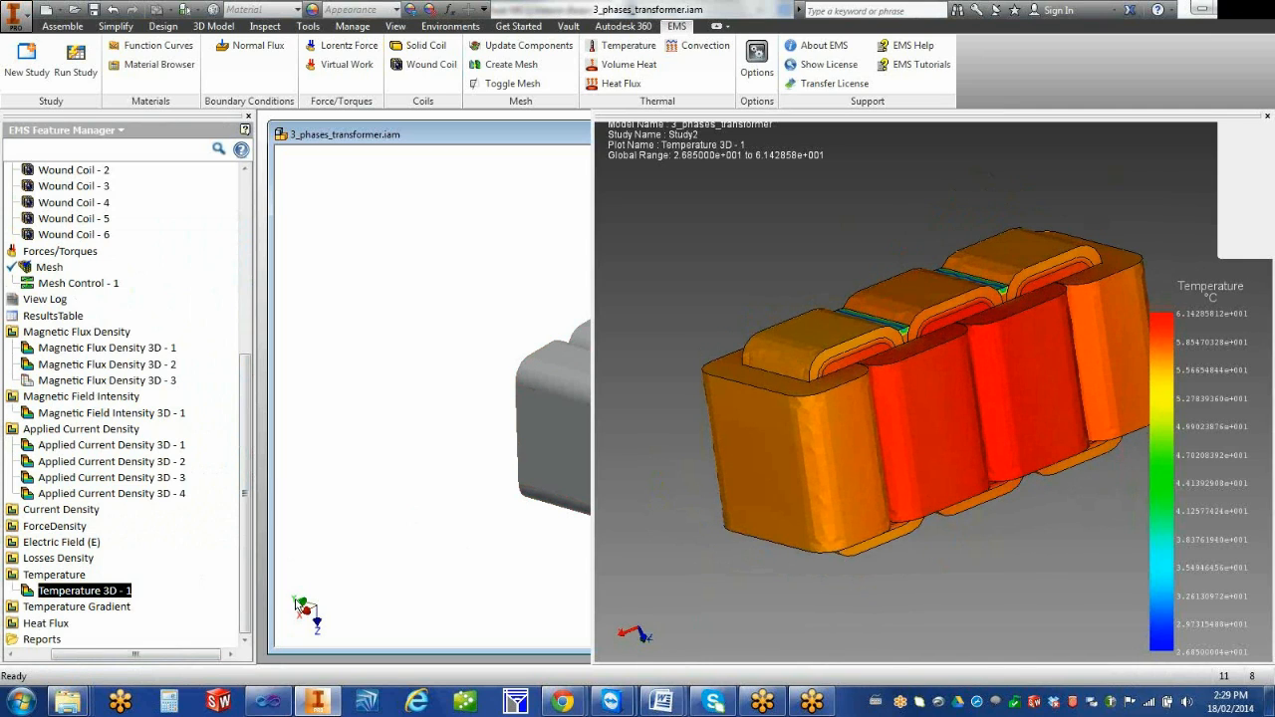
Open the chart options of the Temperature 3D - 1 plot and show the minimum and maximum annotations
right_click(105, 592)
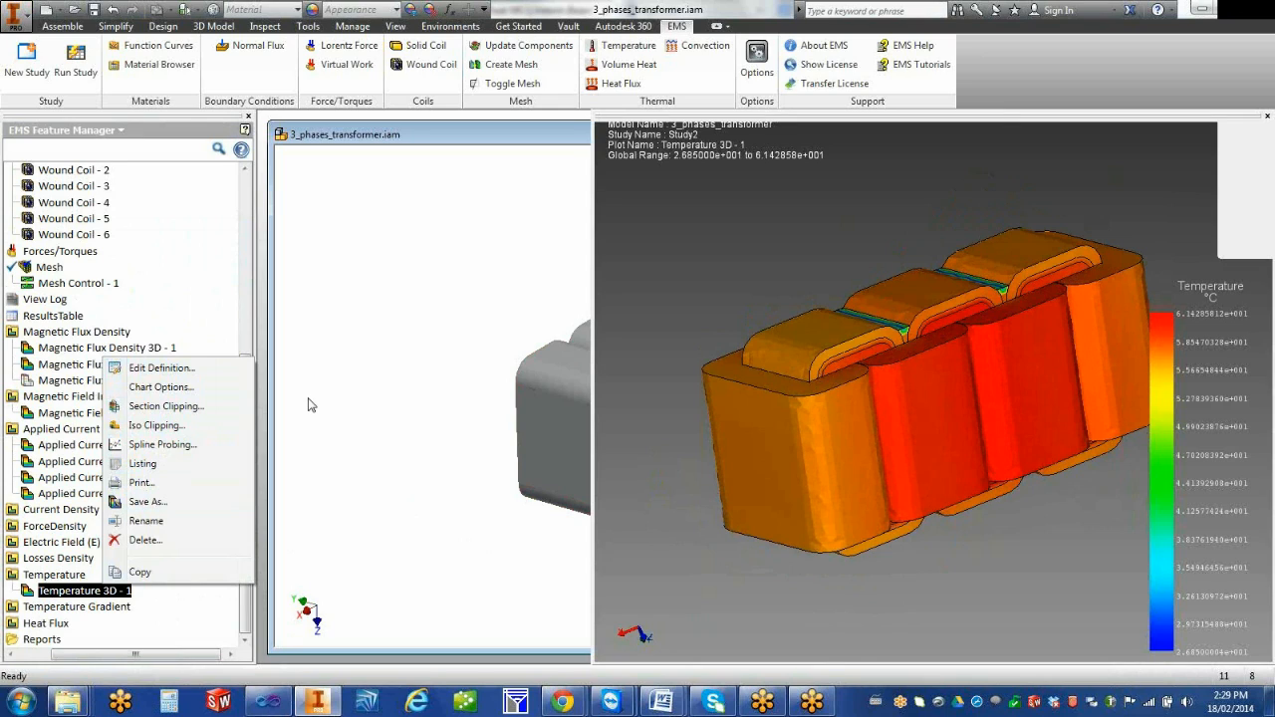
click(193, 391)
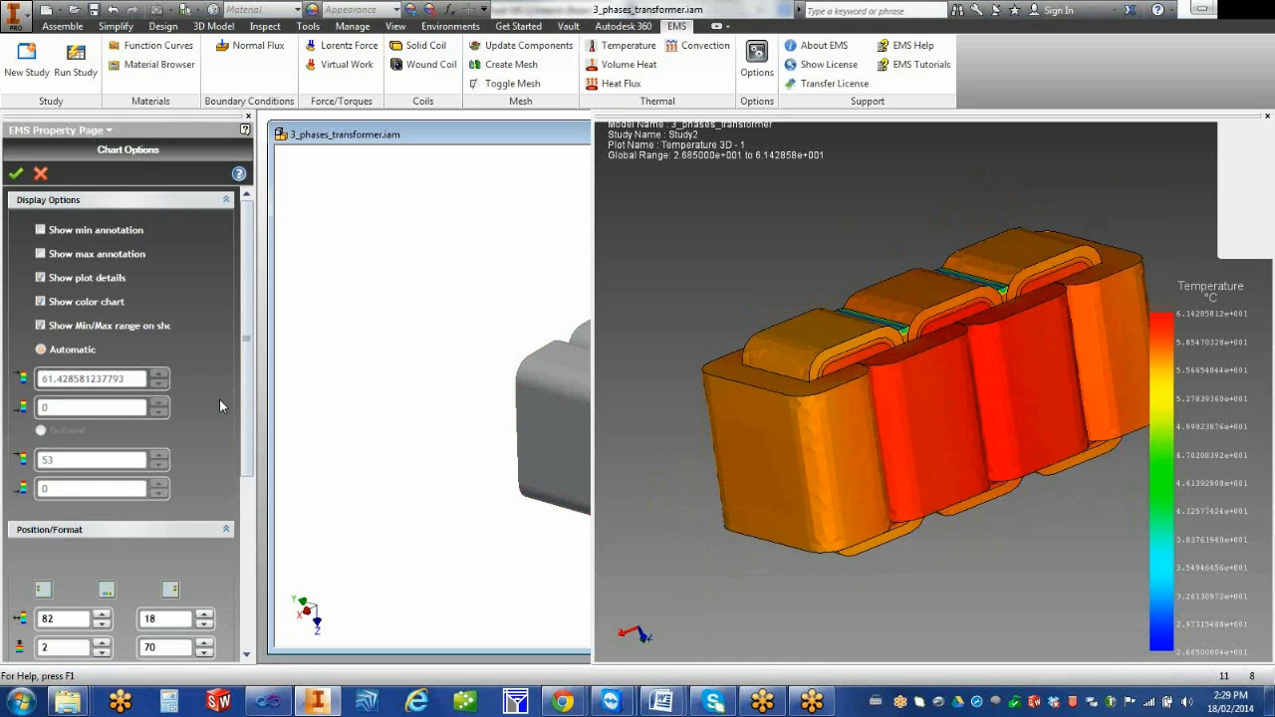
click(40, 253)
click(41, 230)
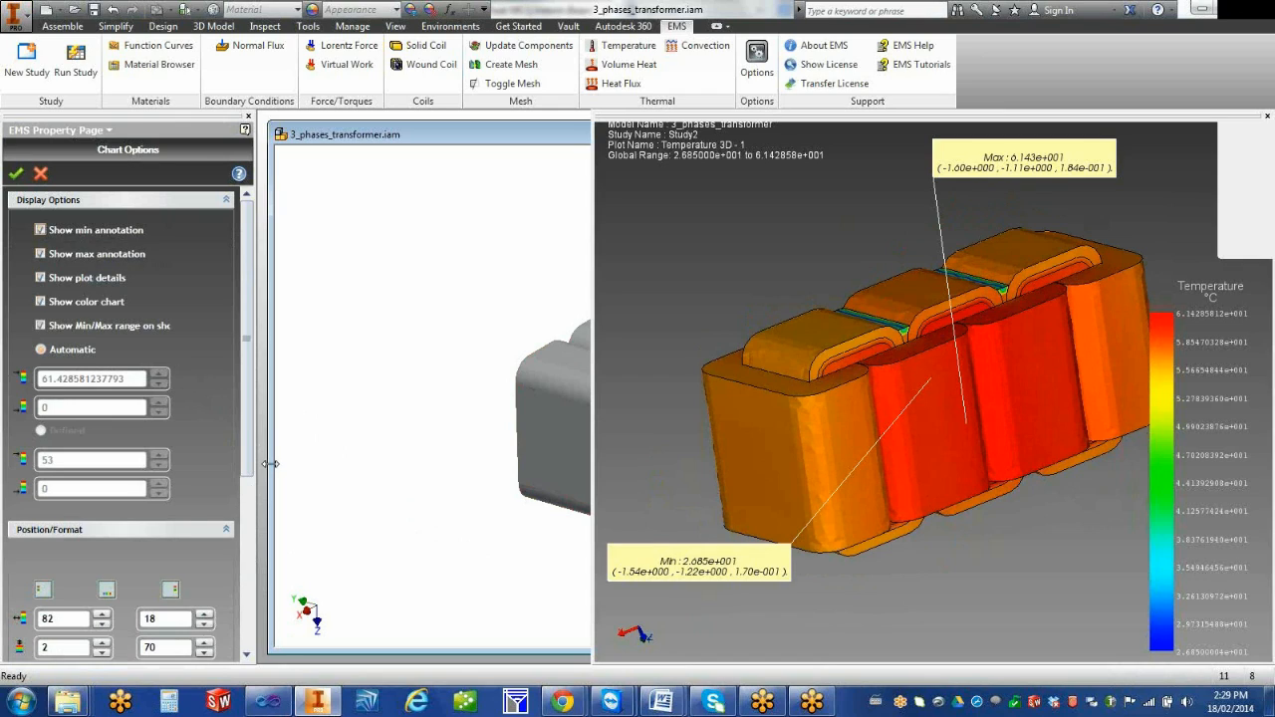
Turn off the plot details and the min/max range on shown option, toggling the color chart off and back on
click(41, 278)
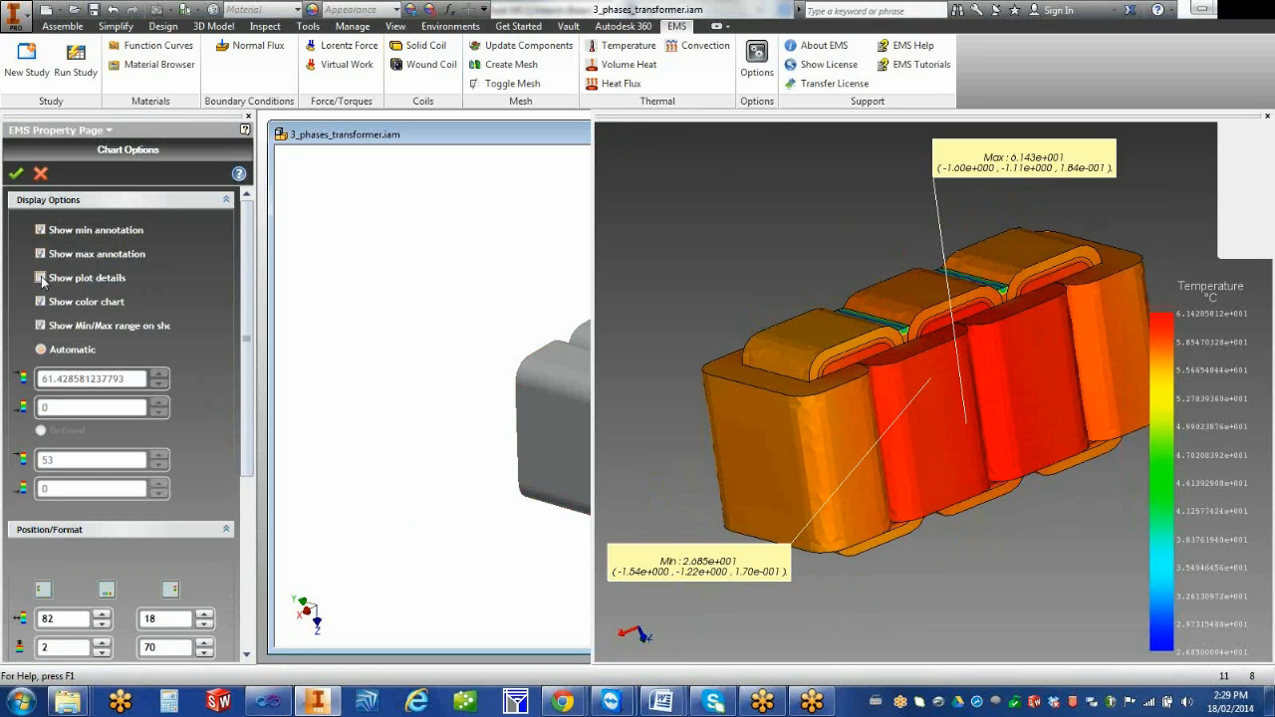
click(41, 302)
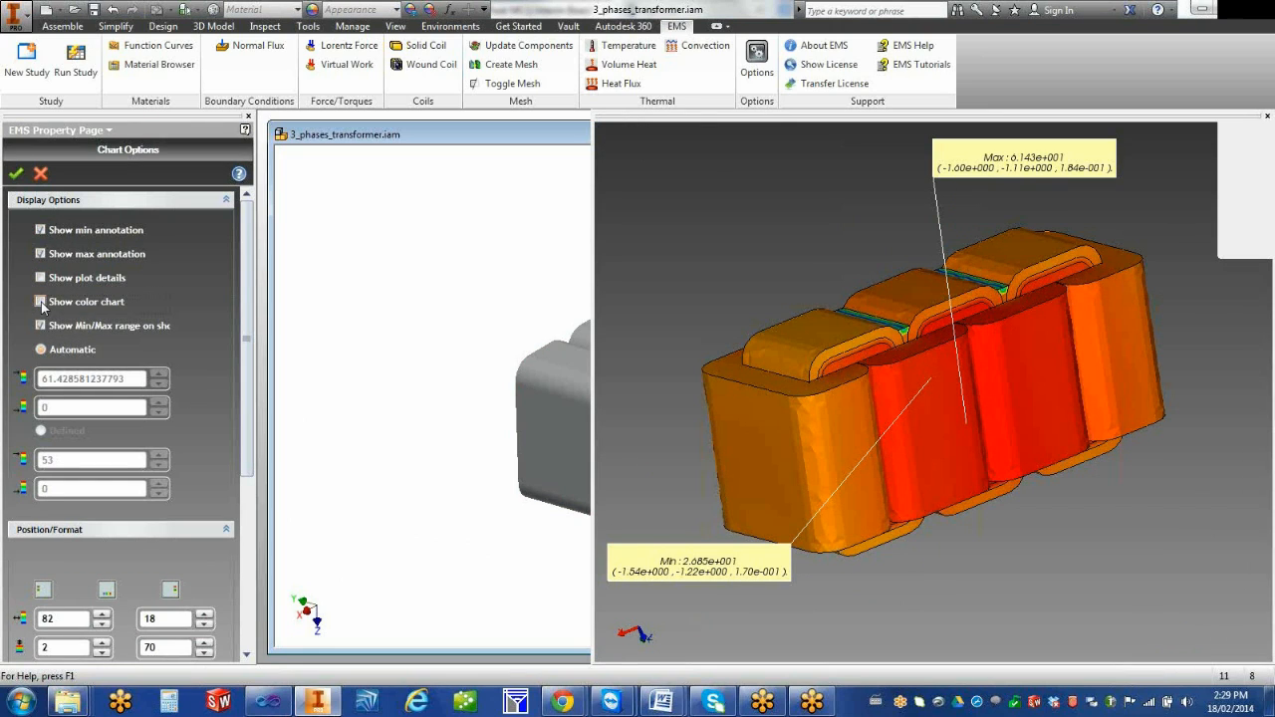
click(40, 302)
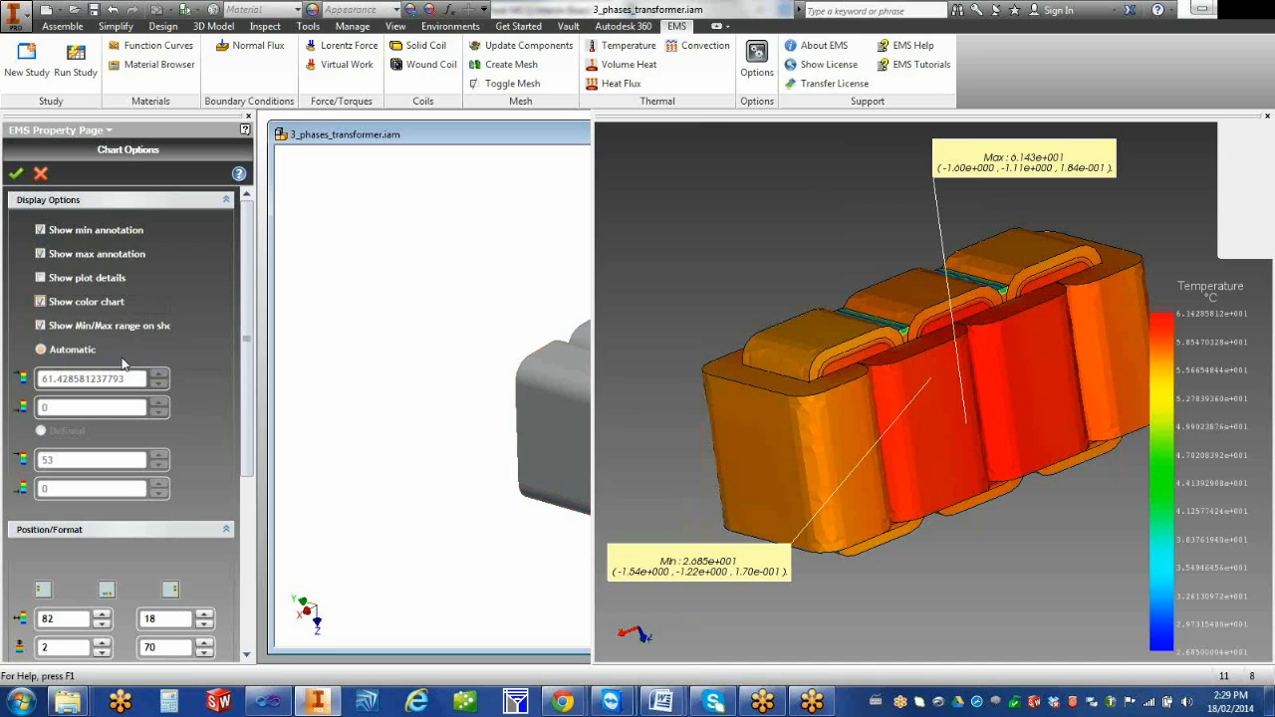
click(40, 326)
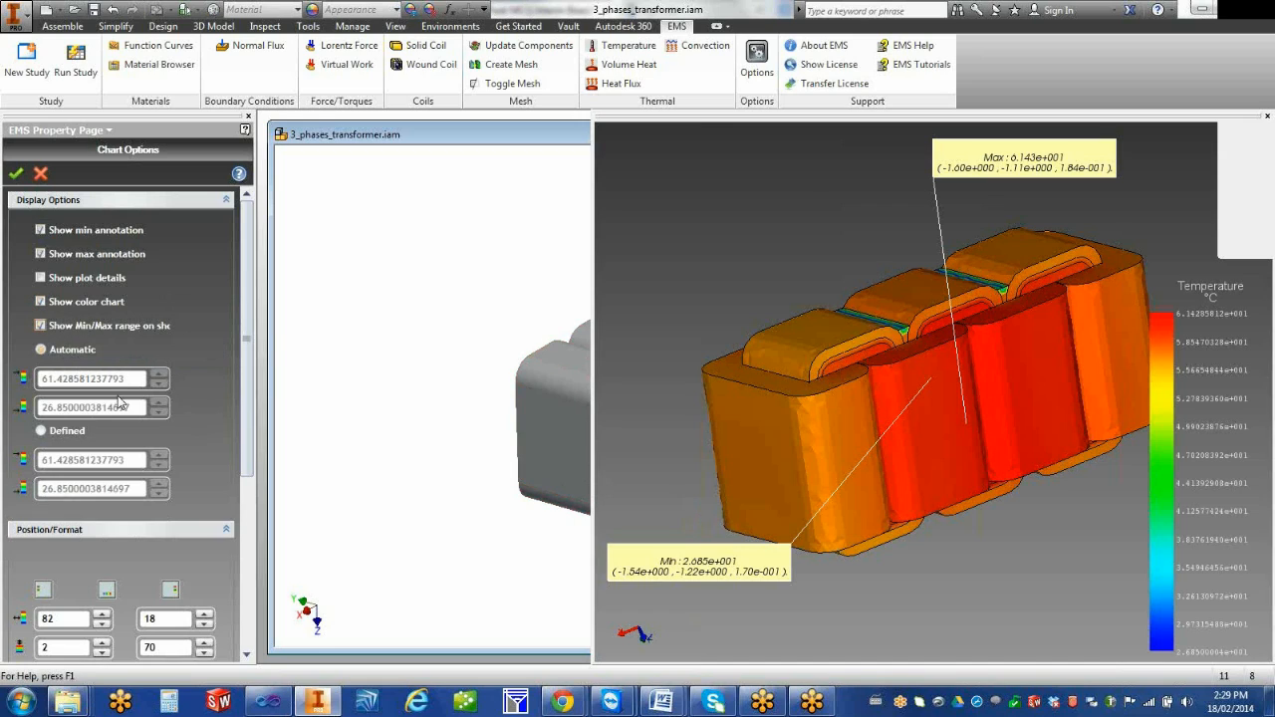
Switch the chart range to Defined and set its minimum value to 60
click(44, 432)
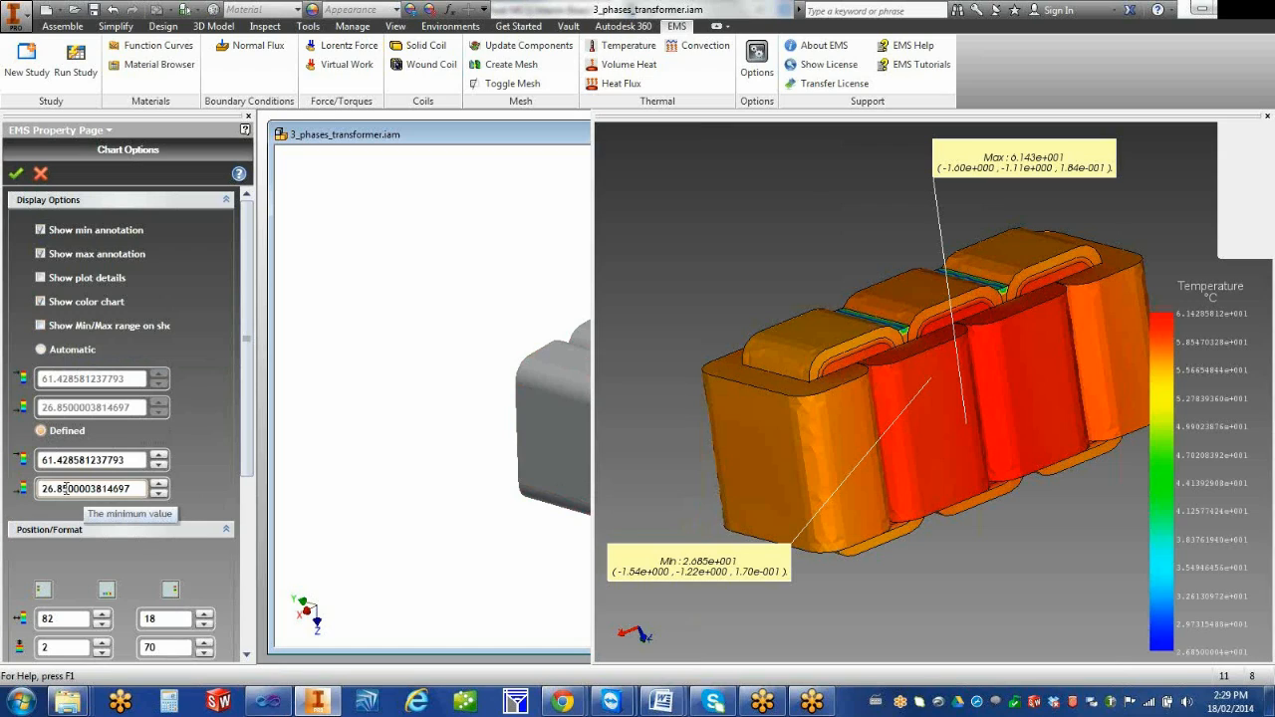
mouse_move(142, 489)
mouse_down()
mouse_move(40, 489)
mouse_move(147, 494)
mouse_up()
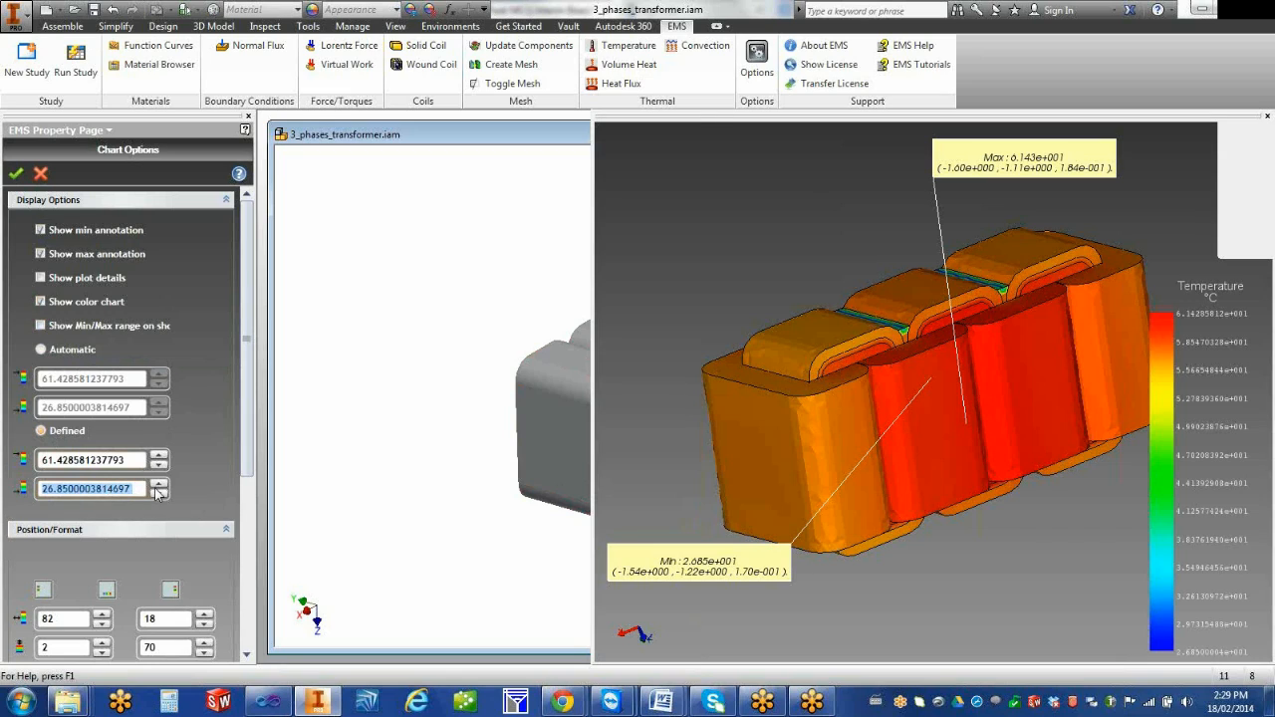
text(60)
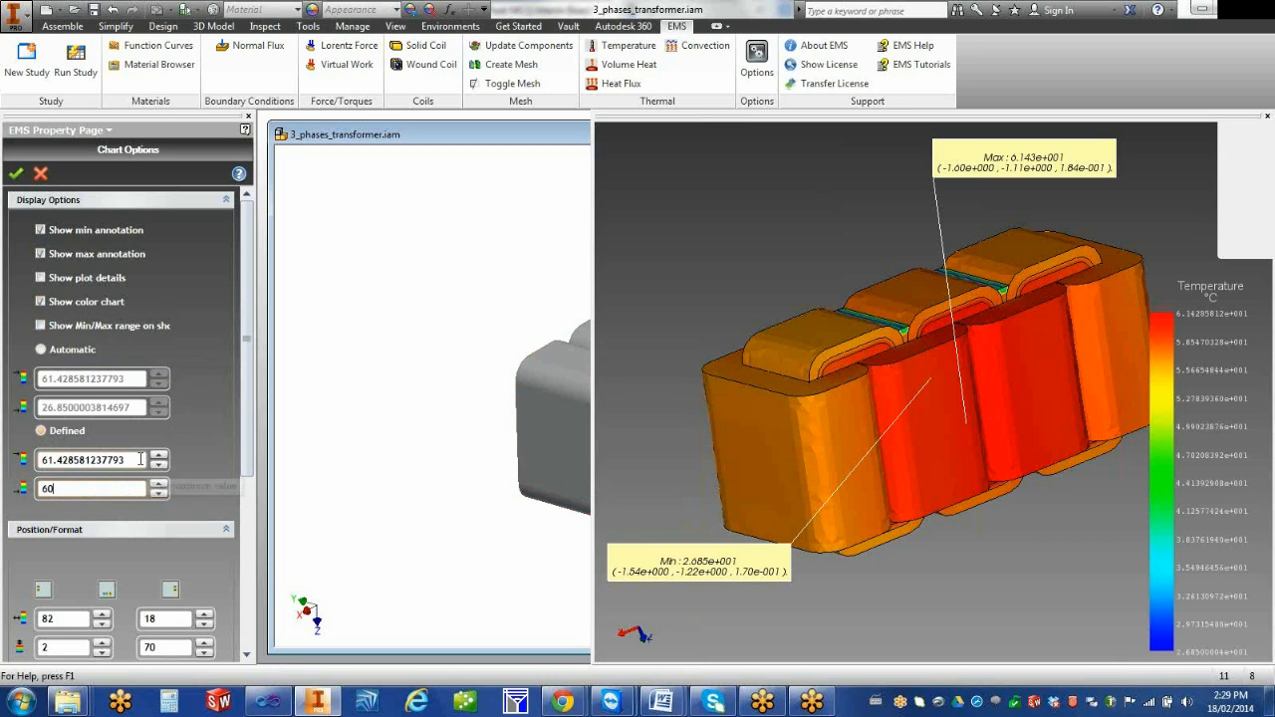
key(Return)
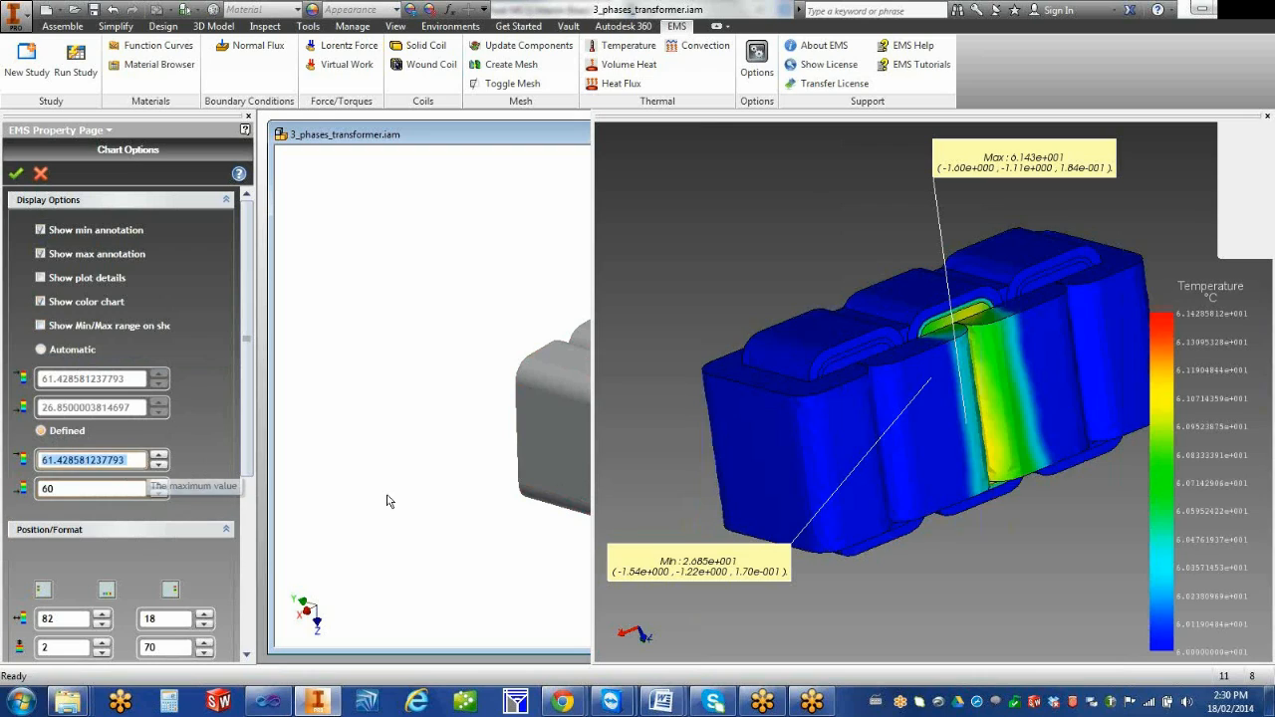
Change the minimum of the defined temperature range to 50, keeping the maximum as it is
click(110, 460)
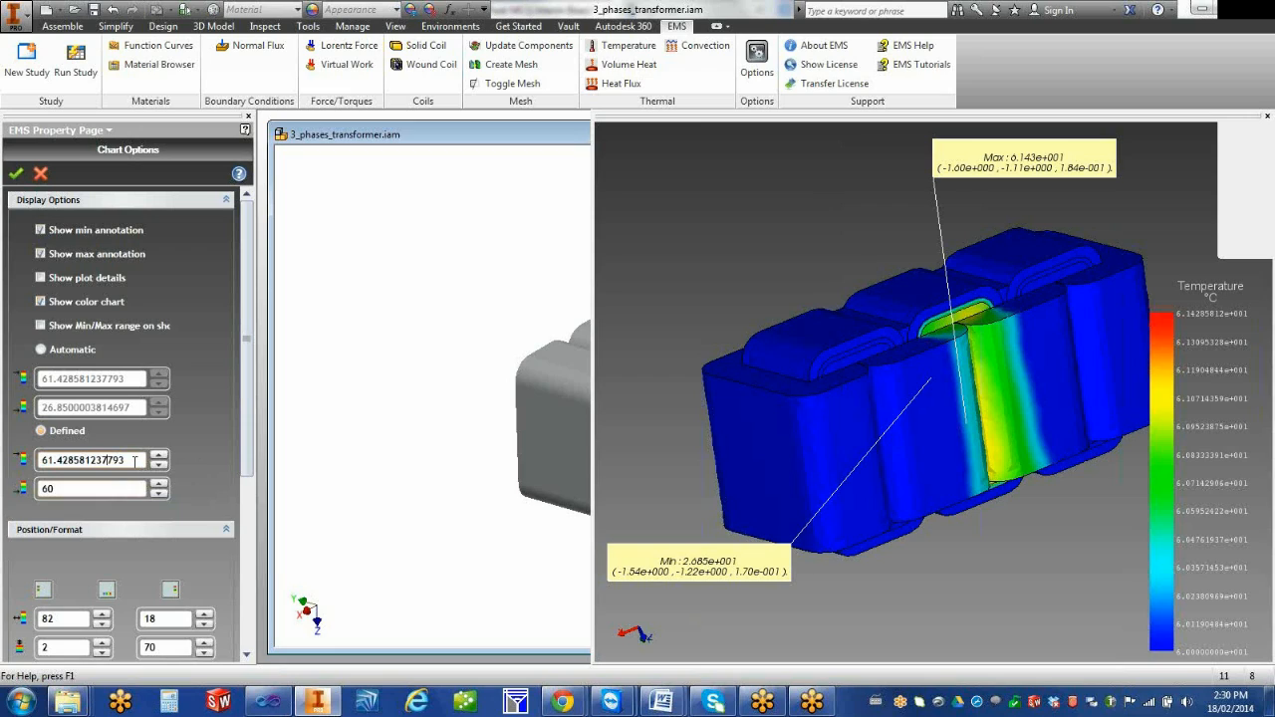
double_click(113, 489)
text(50)
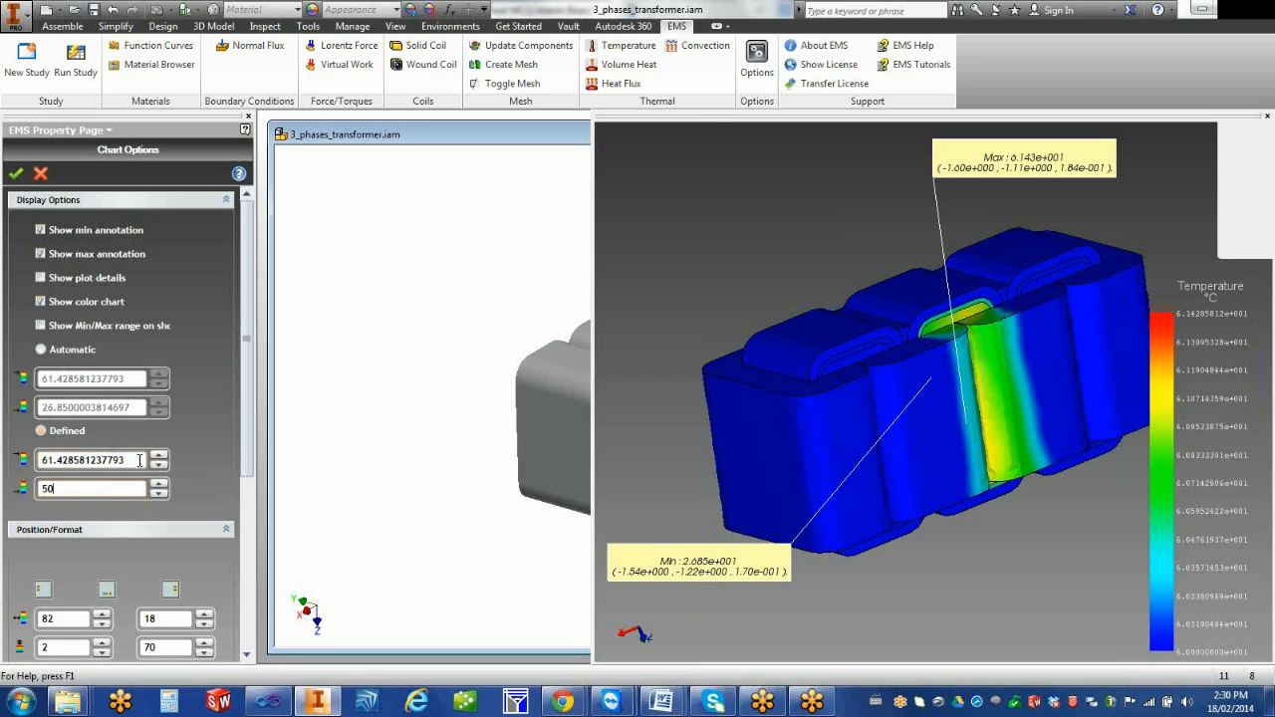
double_click(141, 460)
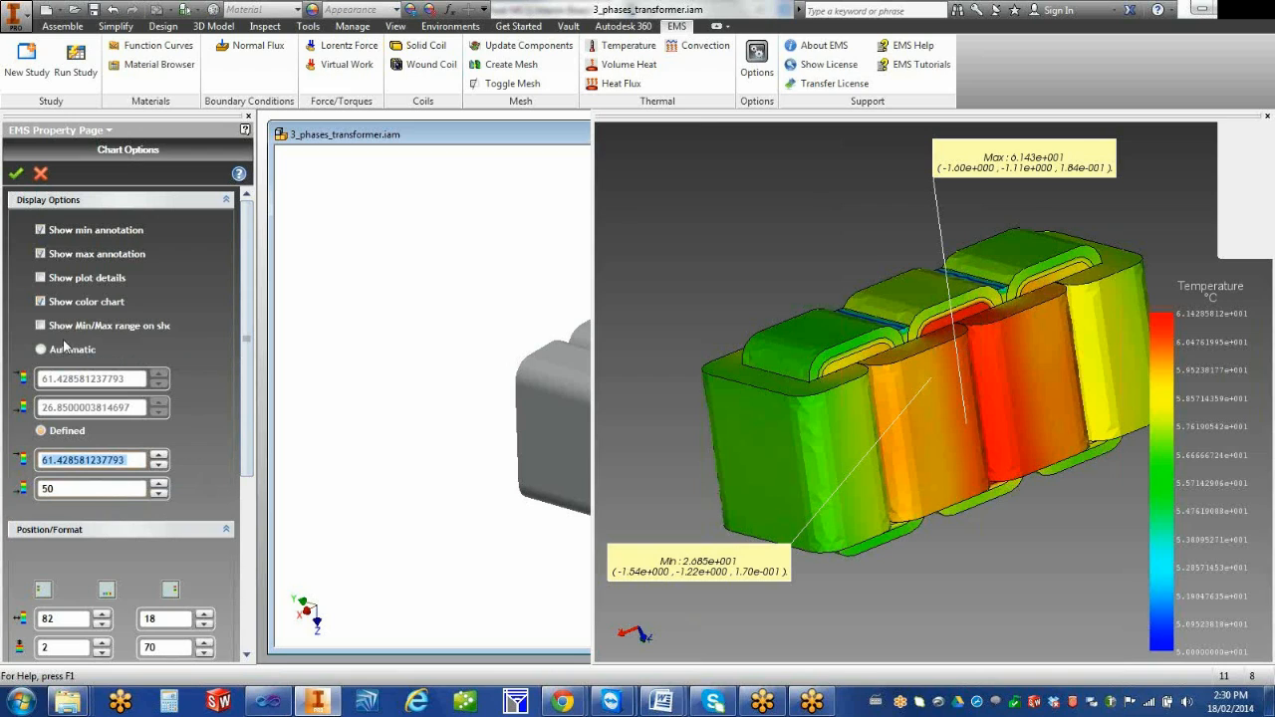
Set the color chart's horizontal position to 83 and its vertical position to 1
drag(253, 428, 249, 604)
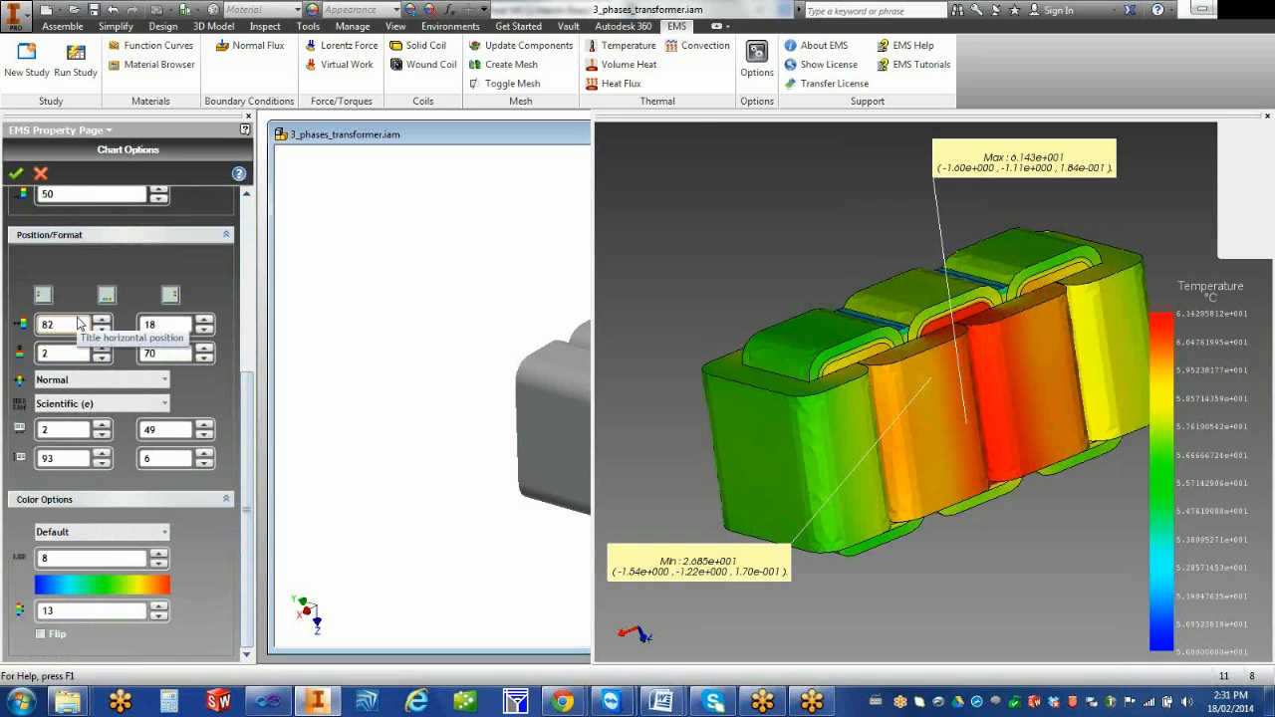
mouse_move(246, 411)
mouse_down()
mouse_move(252, 260)
mouse_move(242, 456)
mouse_up()
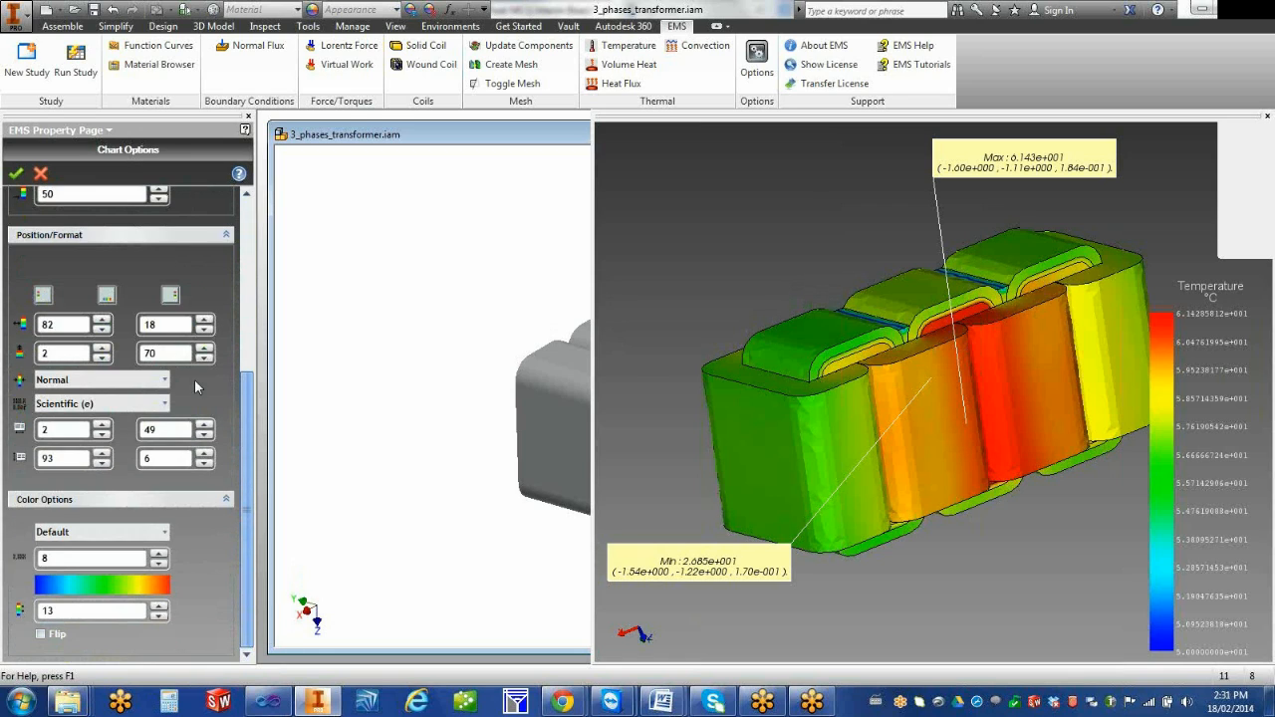
click(101, 320)
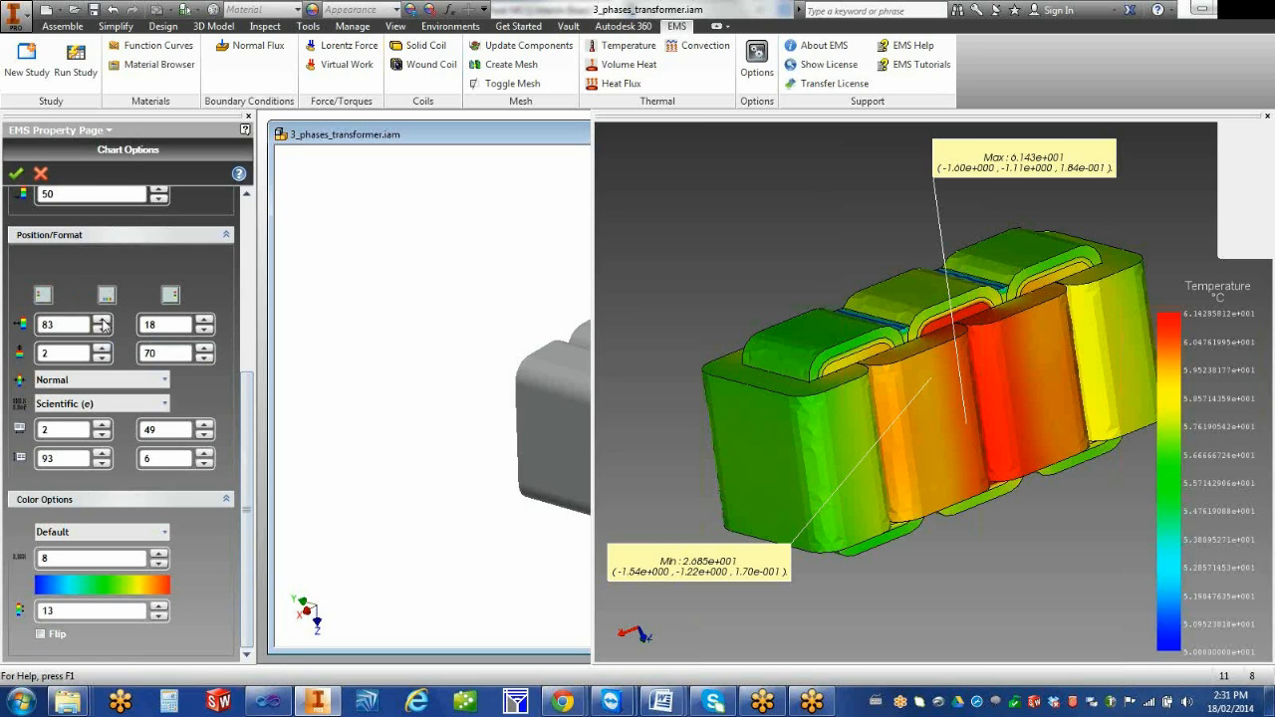
click(103, 357)
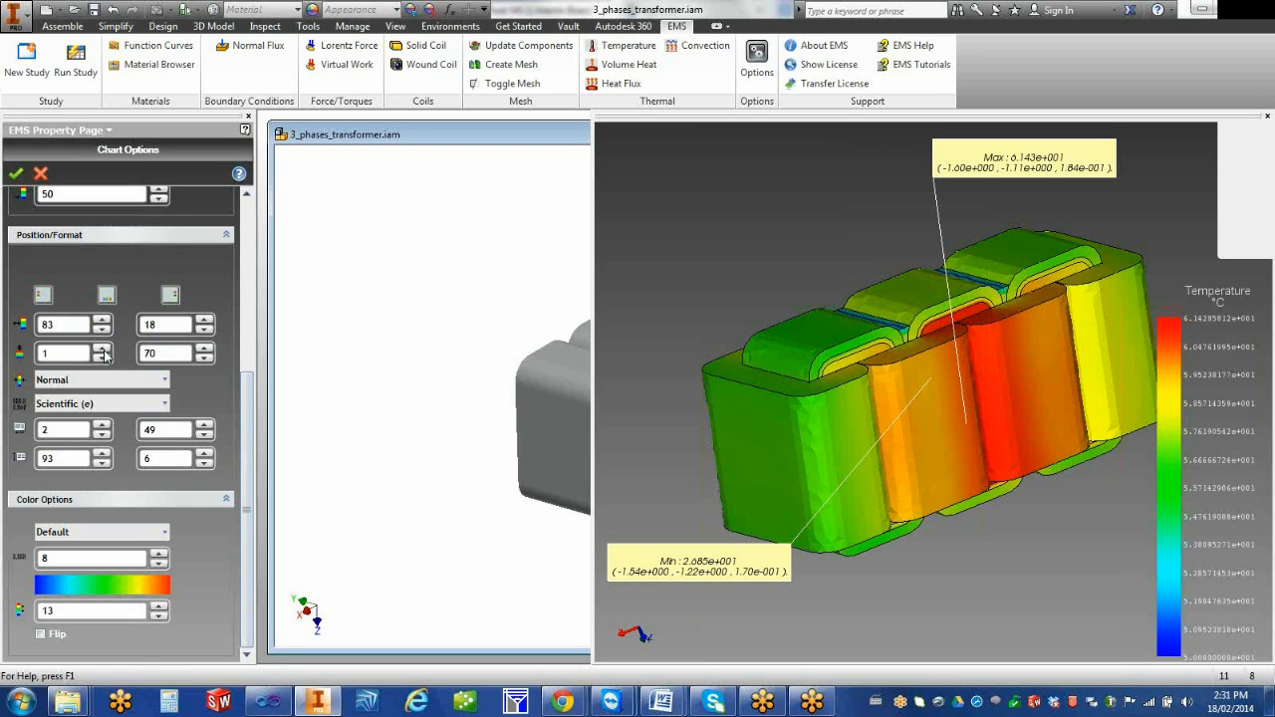
Set the color chart's width to 20 and its height to 75, leaving the horizontal position at 83
click(204, 320)
click(204, 319)
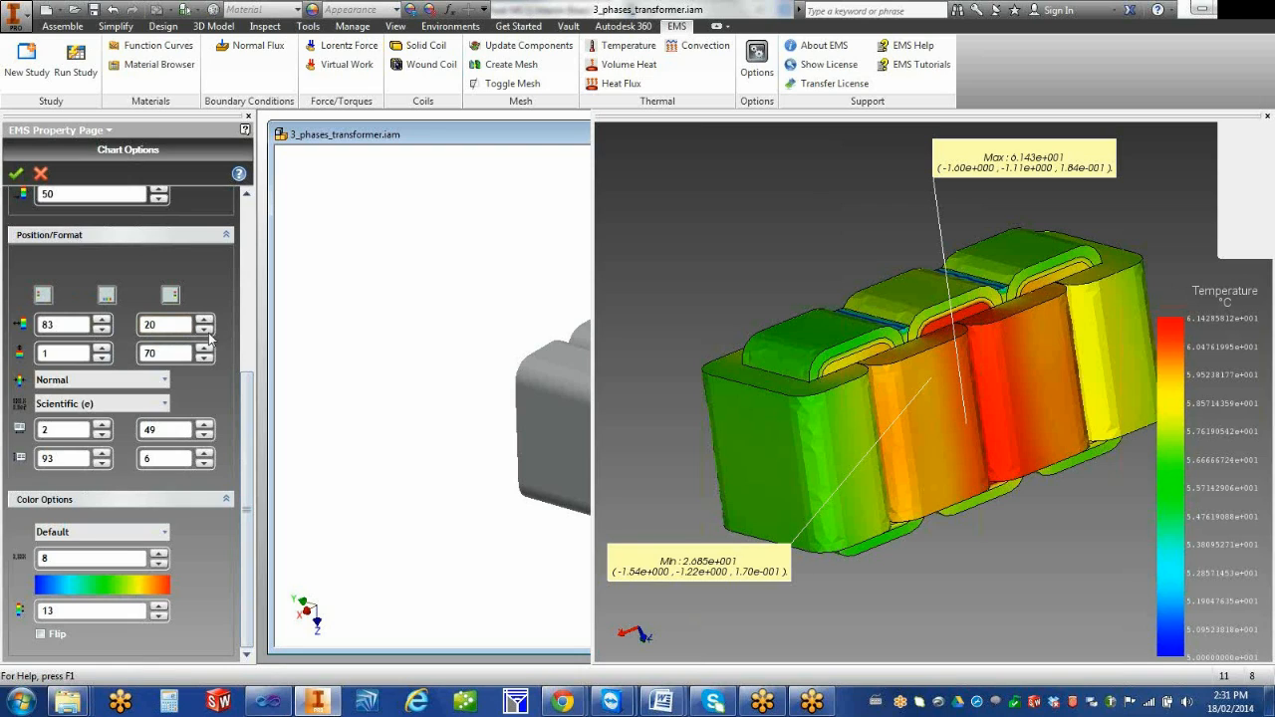
click(204, 349)
click(204, 349)
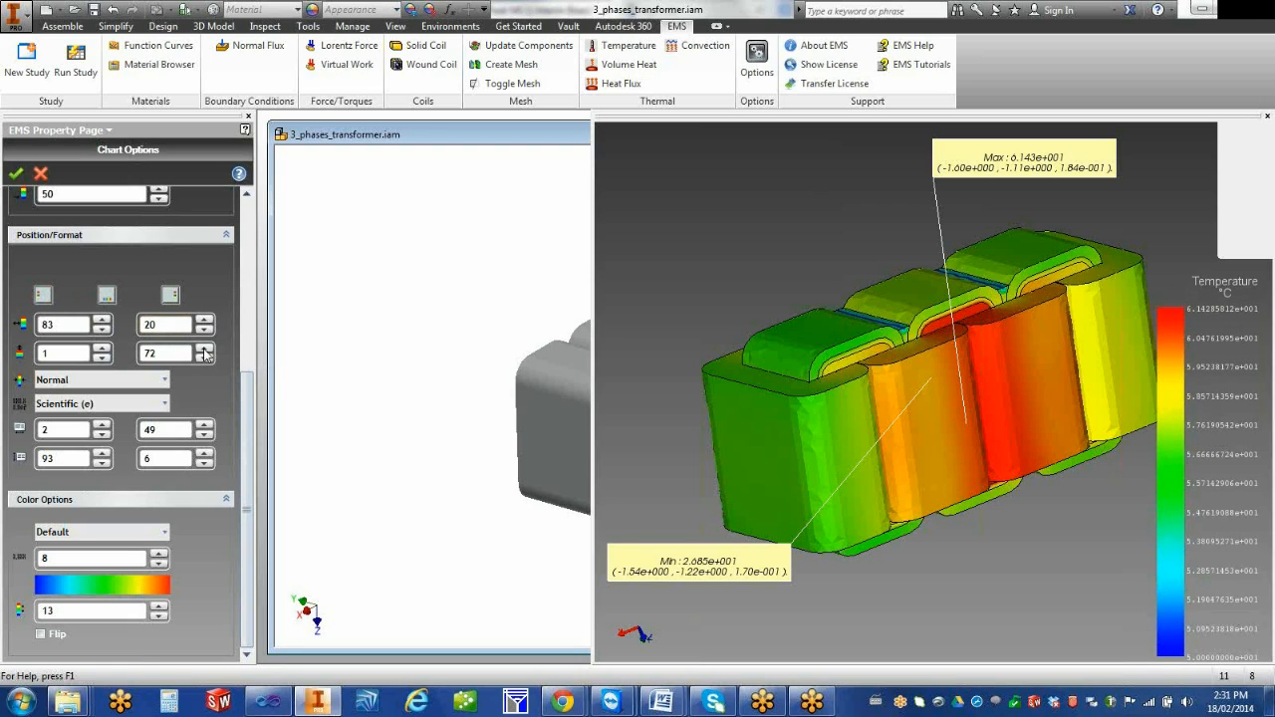
click(204, 349)
click(204, 348)
click(205, 349)
click(102, 320)
click(102, 329)
Set the color chart's thickness to Thick and its number format to Floating (f)
click(129, 382)
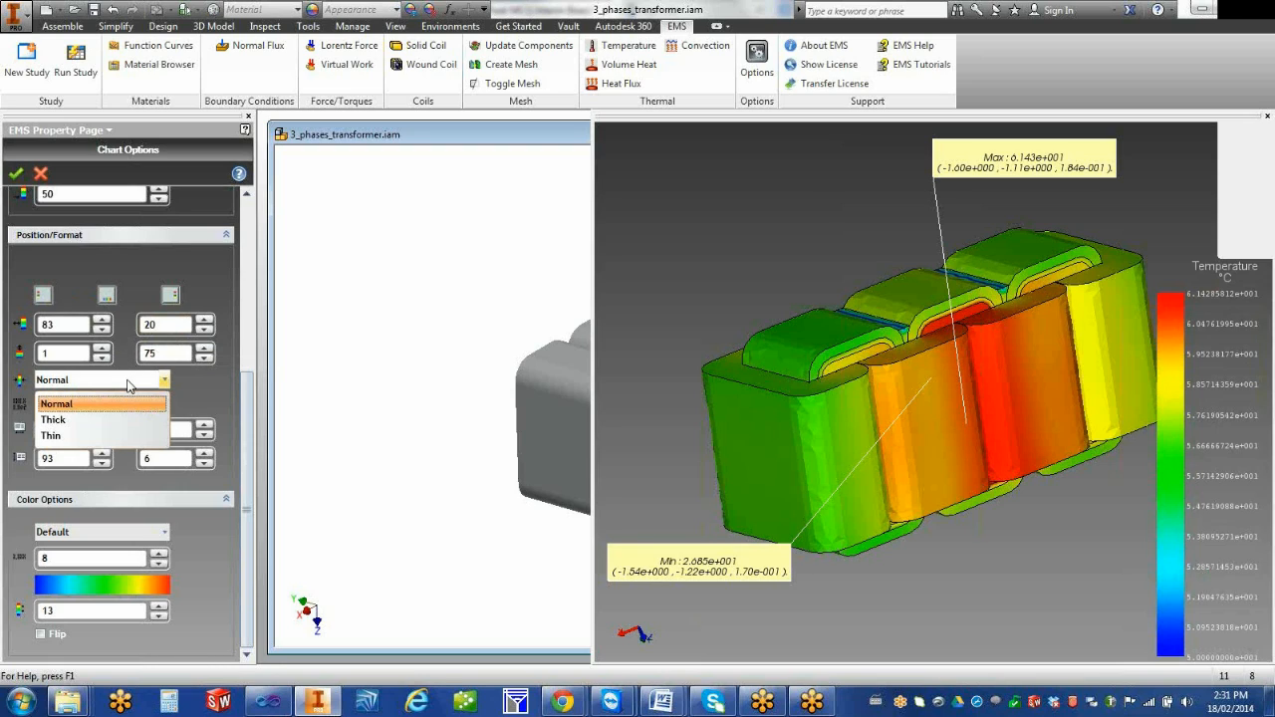
click(119, 420)
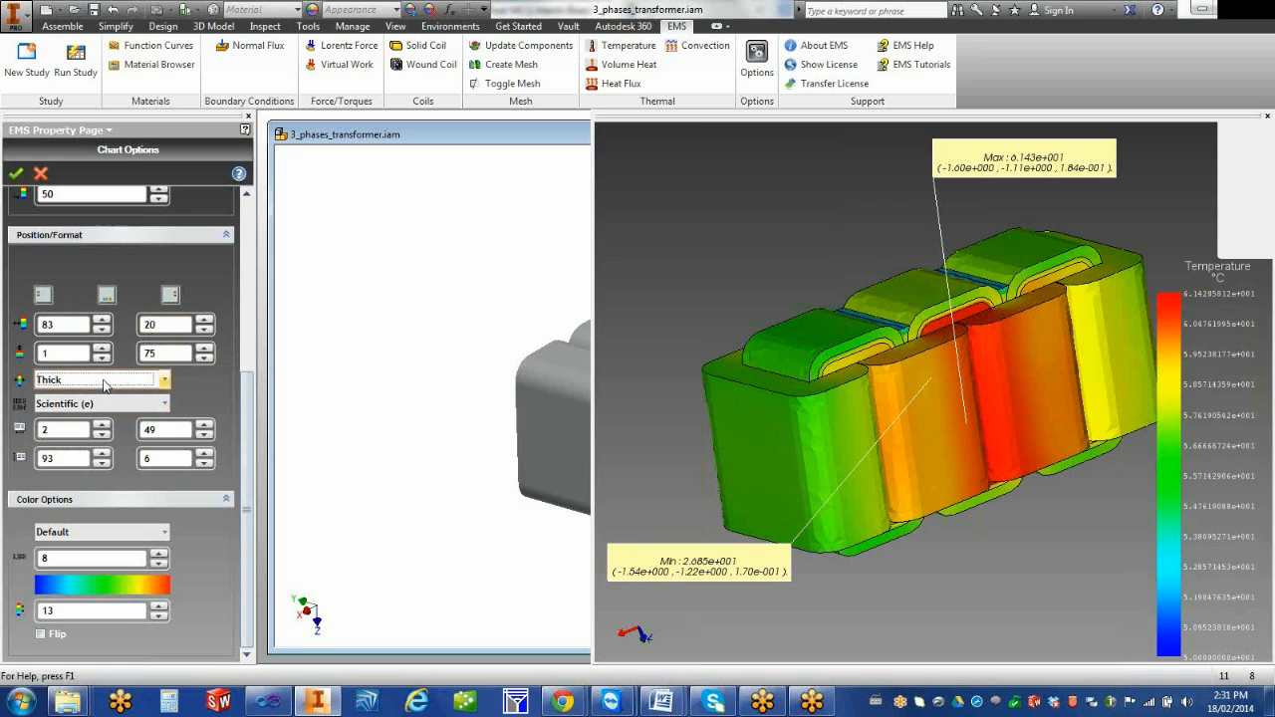
click(103, 385)
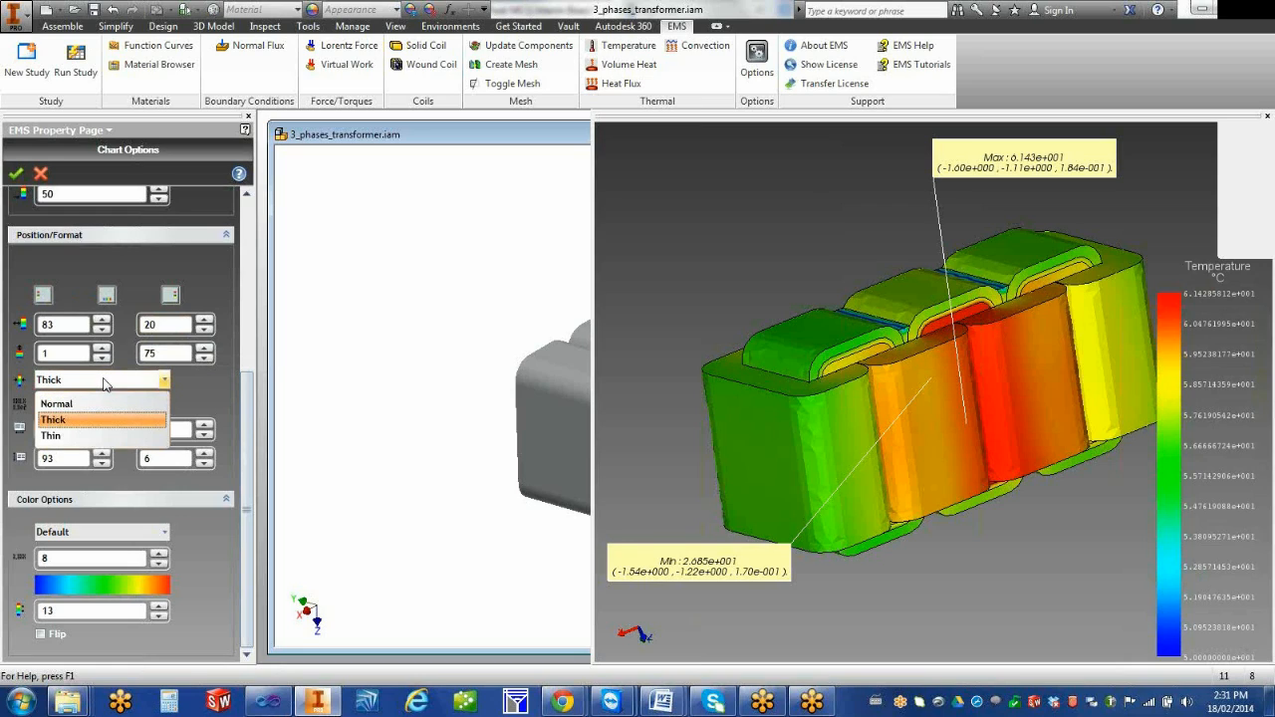
click(127, 417)
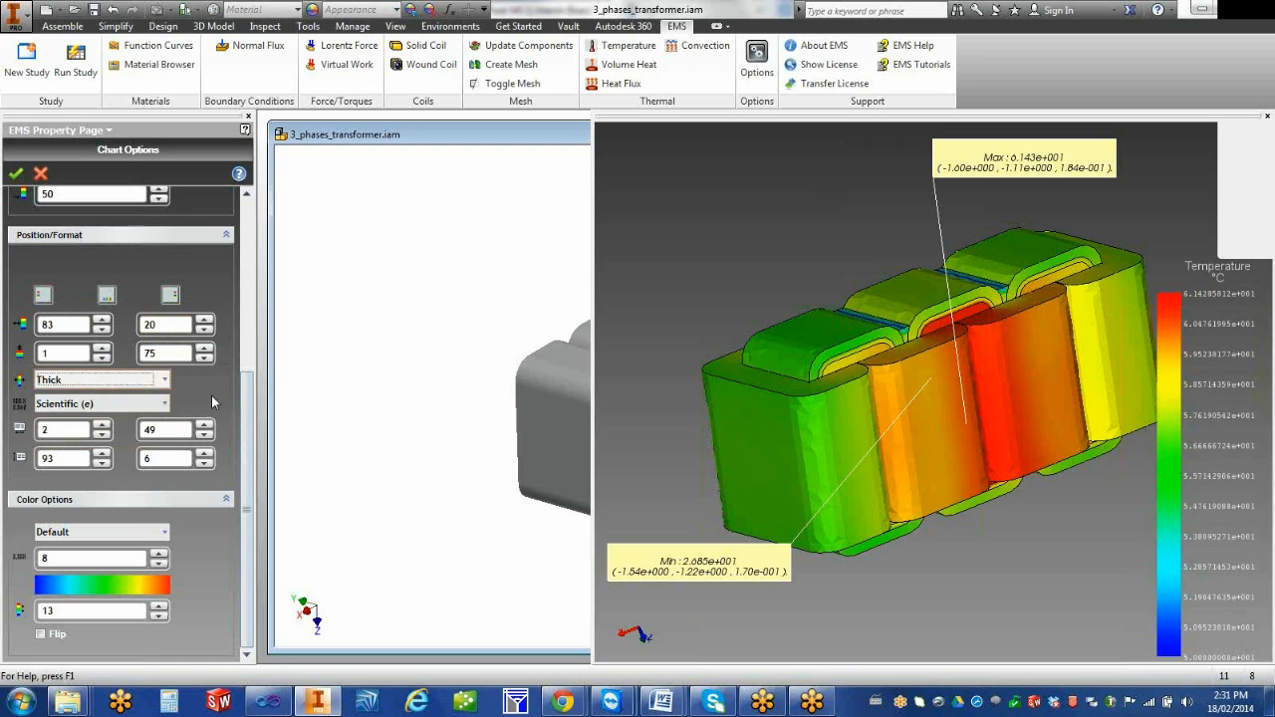
click(131, 407)
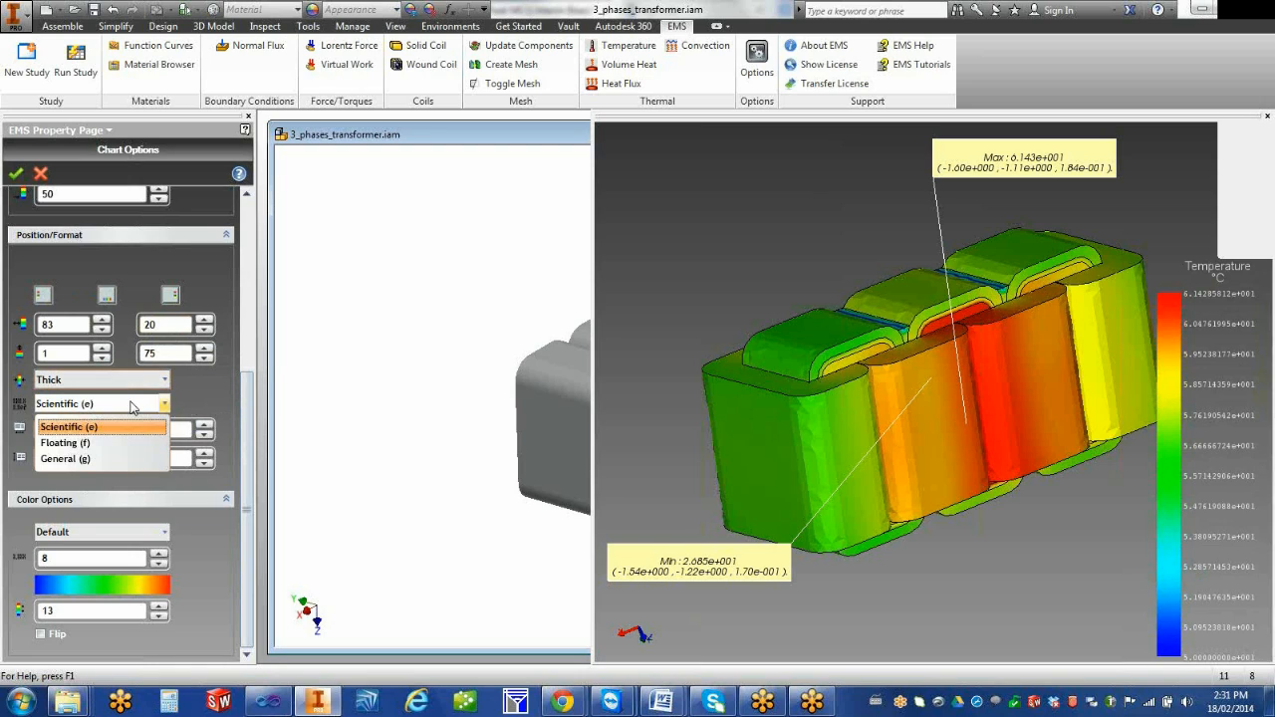
click(96, 447)
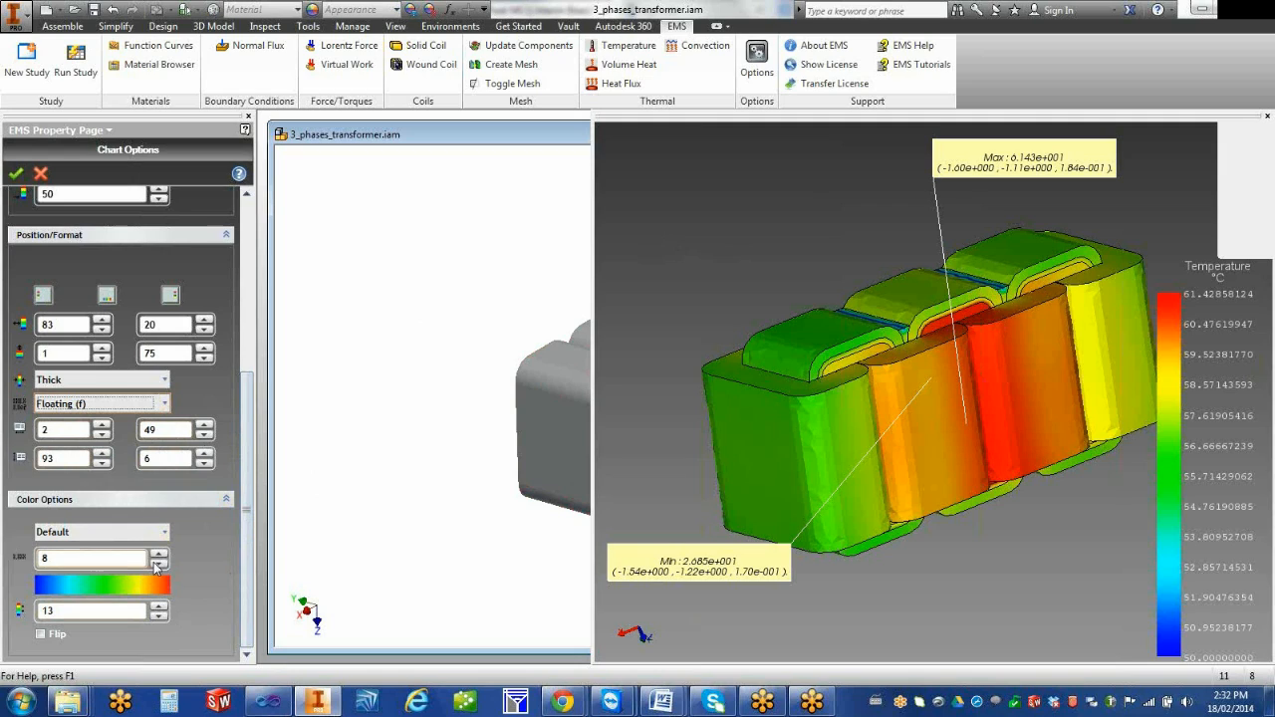
Reduce the decimal places of the color chart values to 1
click(160, 564)
click(160, 563)
click(161, 564)
click(161, 564)
click(160, 564)
click(160, 564)
click(161, 563)
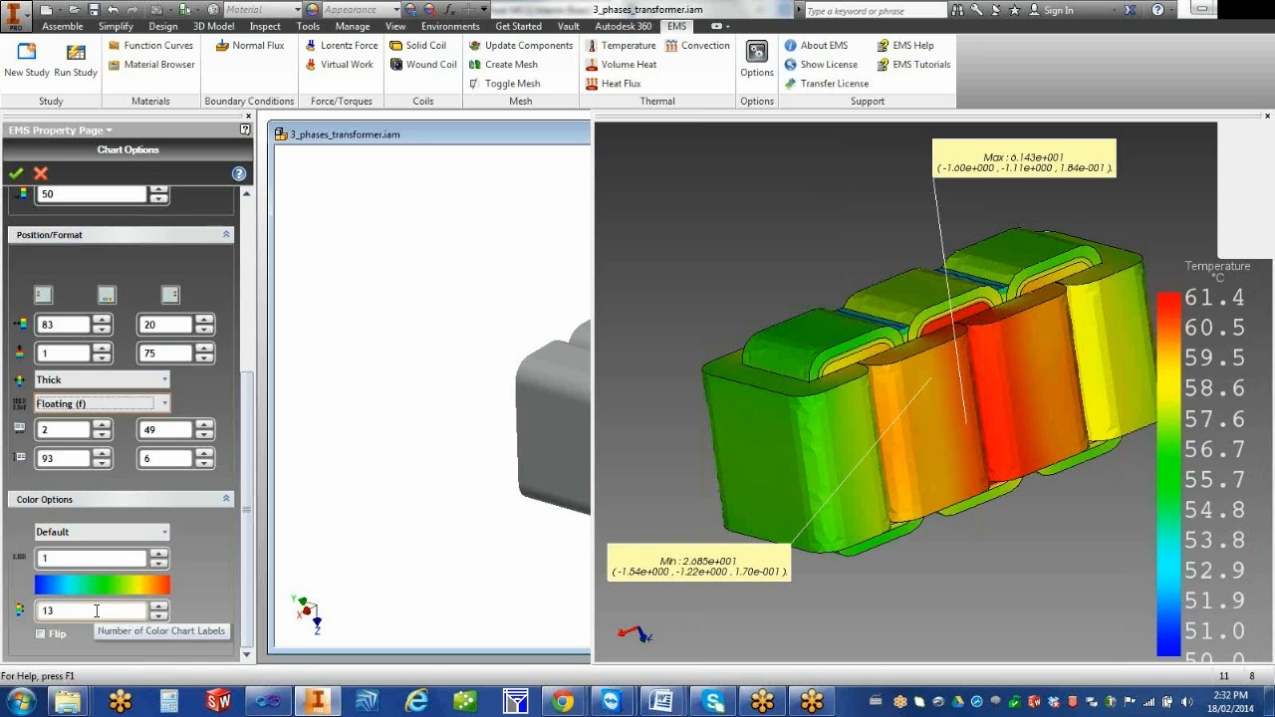
Increase the number of value labels on the color chart to 21
click(159, 606)
click(159, 606)
click(160, 606)
click(159, 606)
click(159, 606)
click(160, 607)
click(160, 607)
click(159, 607)
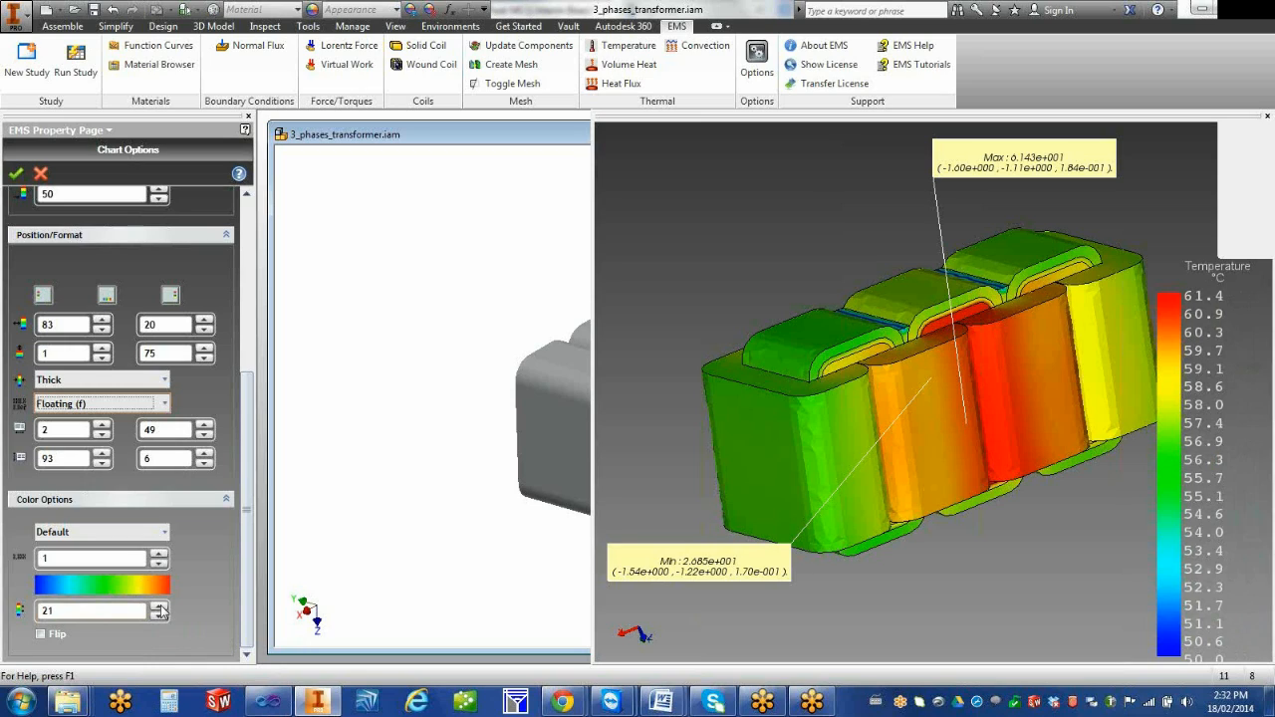
Reduce the number of value labels on the color chart to 8
click(159, 616)
click(160, 615)
click(158, 616)
click(158, 616)
click(158, 617)
click(159, 617)
click(159, 616)
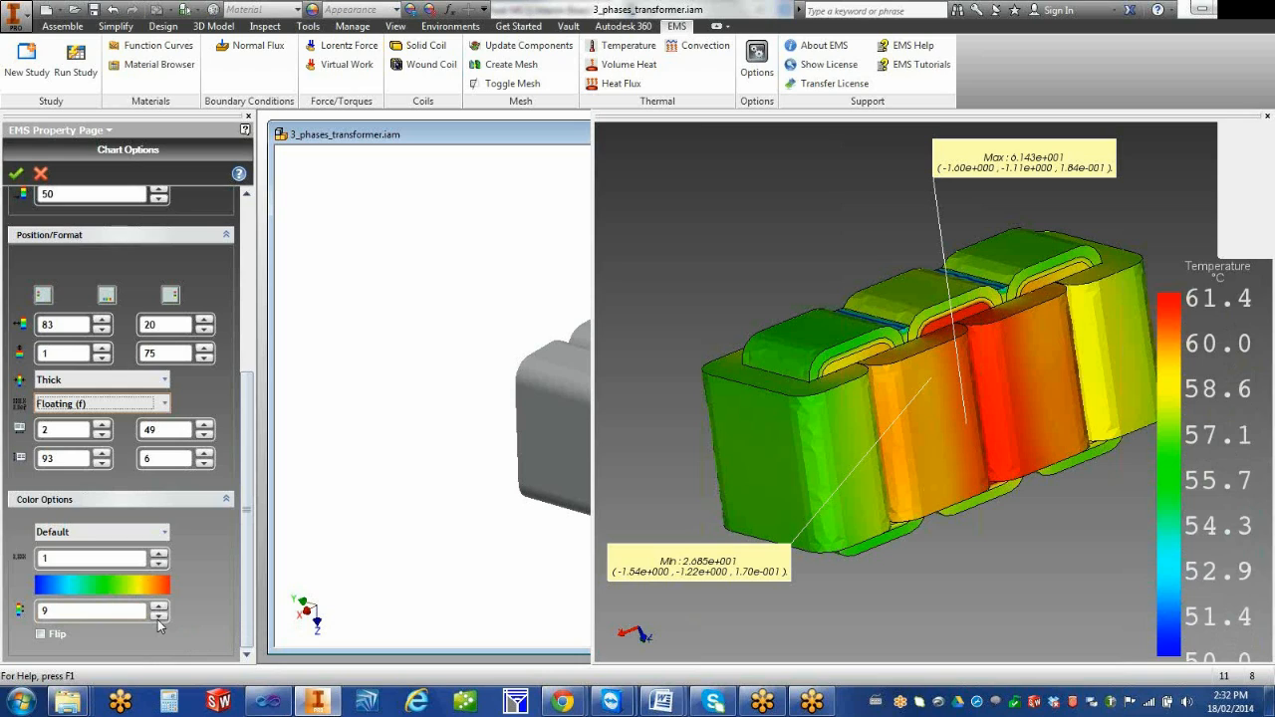
click(158, 617)
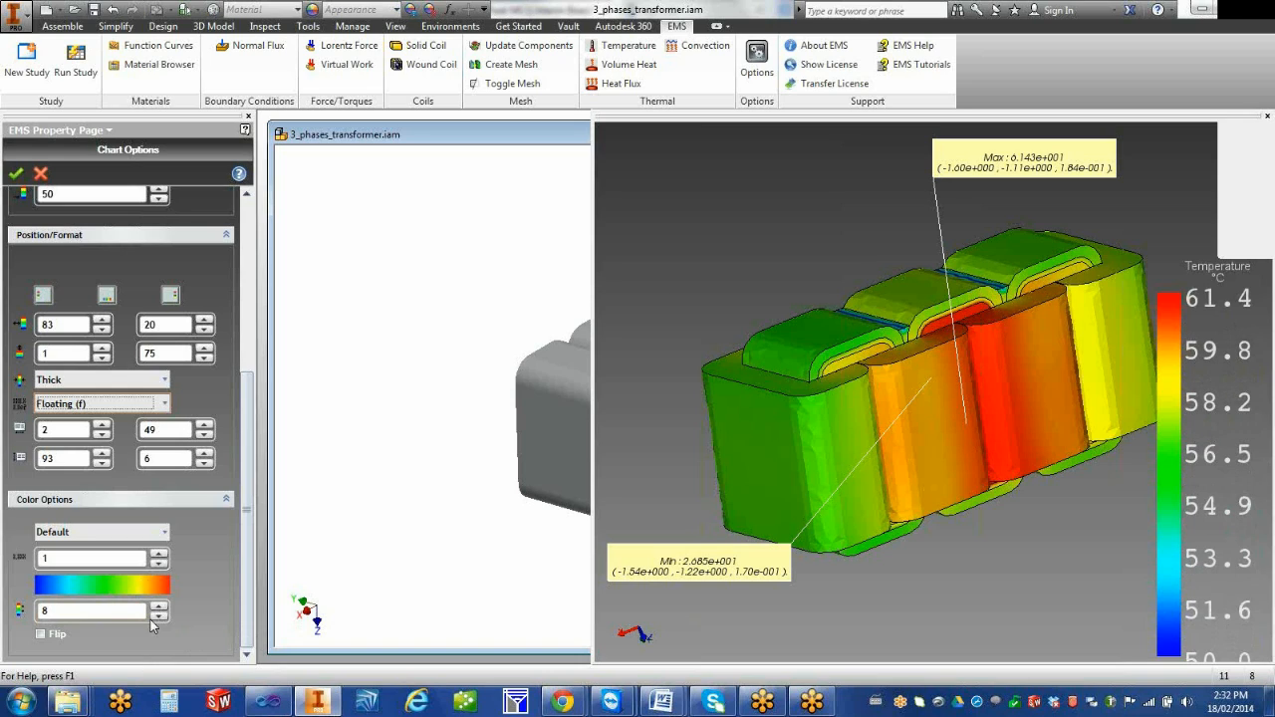
Flip the color order of the temperature scale and restore the original order
click(40, 634)
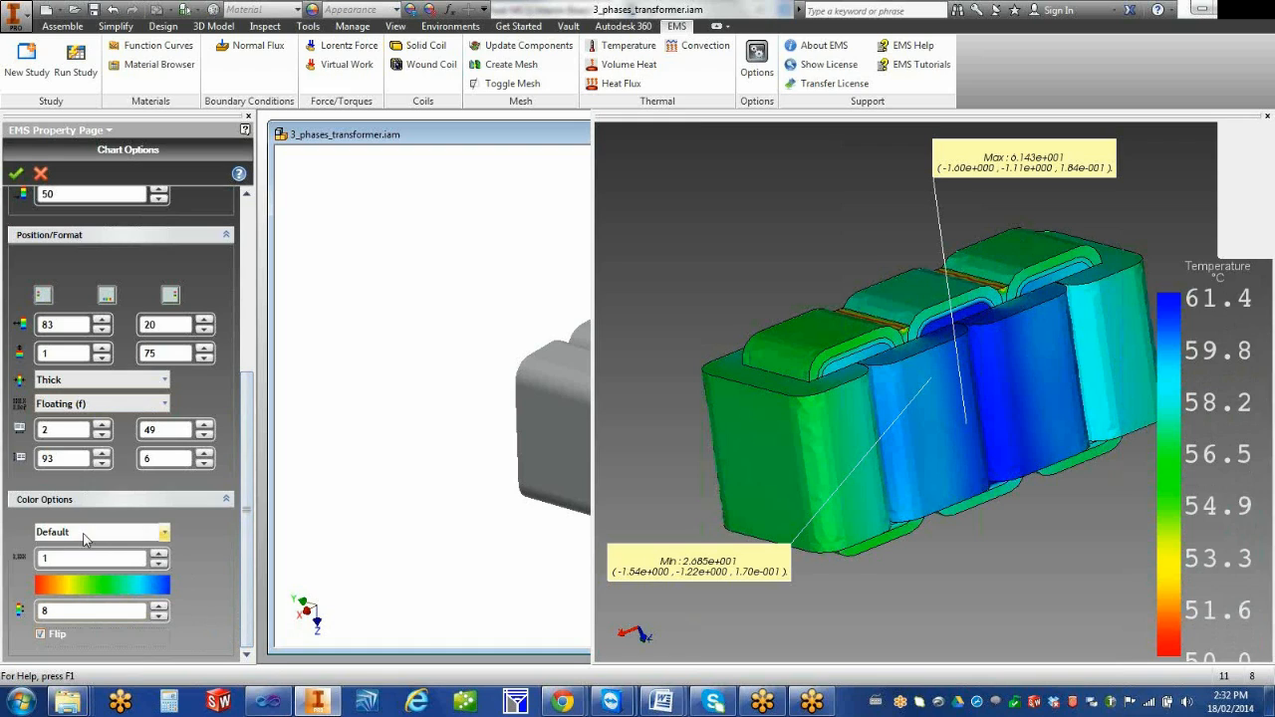
click(40, 635)
Try the RainBow and Gray Scale color schemes on the temperature plot
click(99, 532)
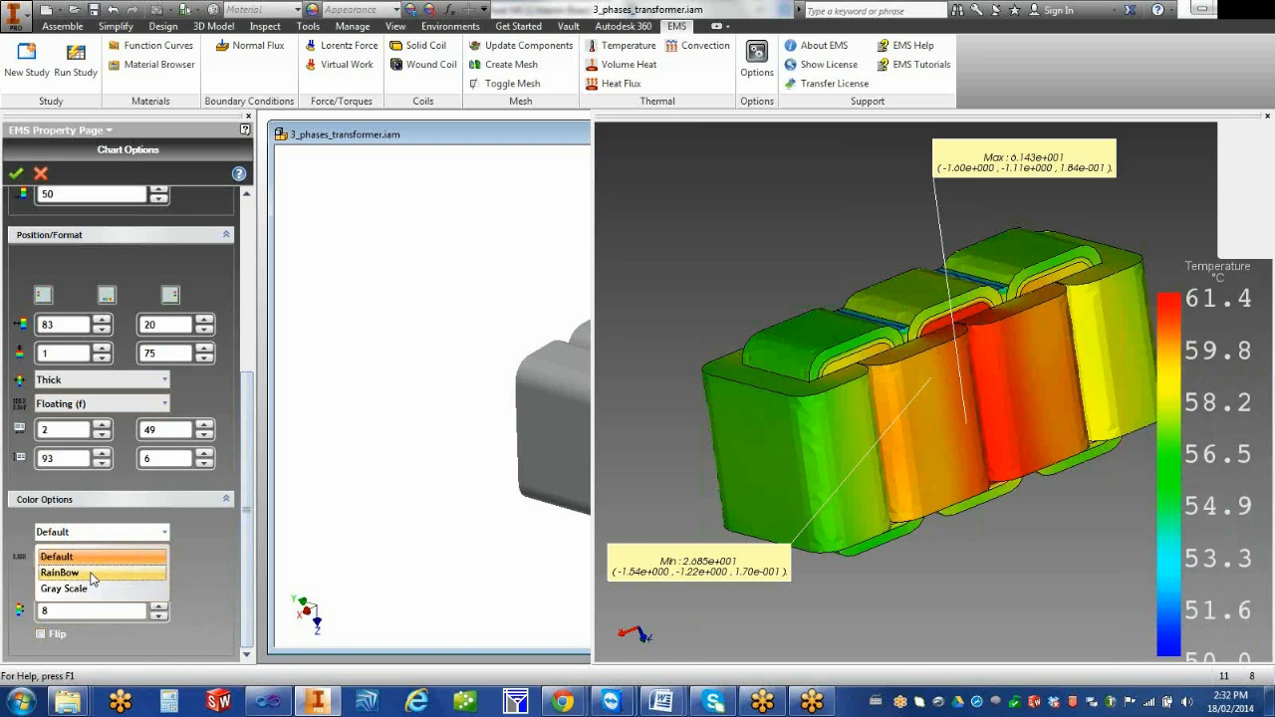
click(92, 575)
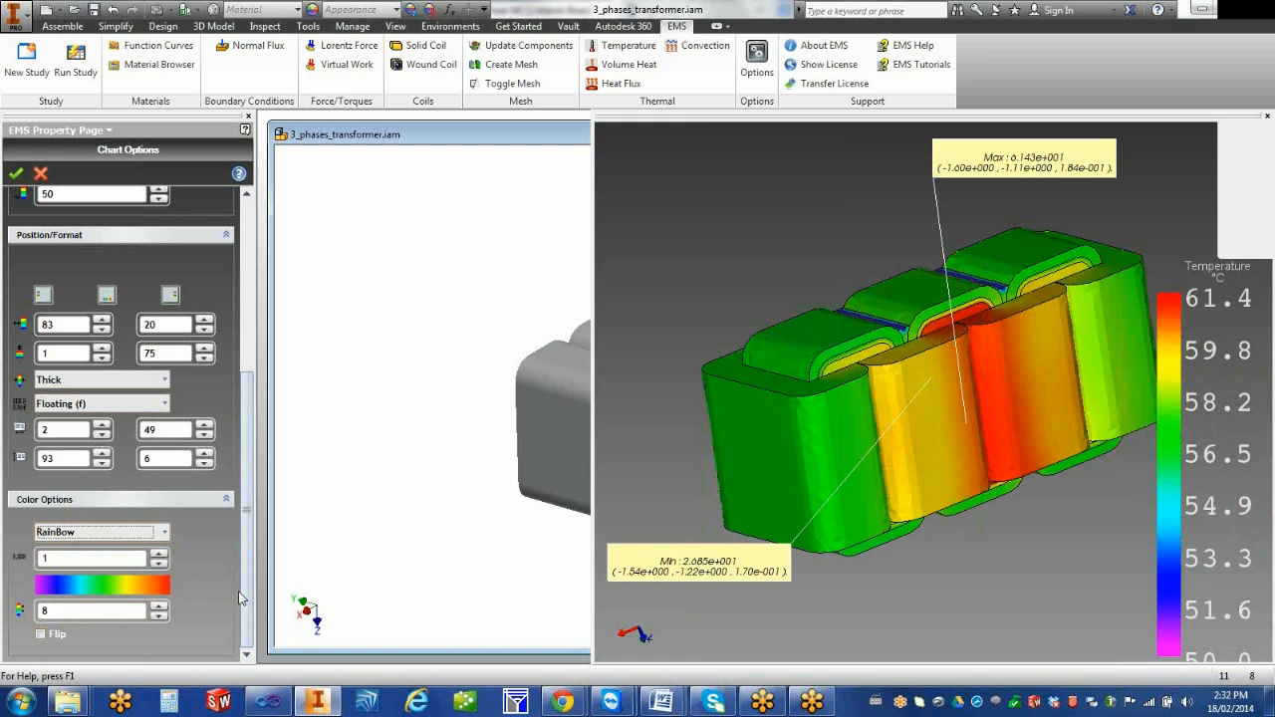
click(120, 533)
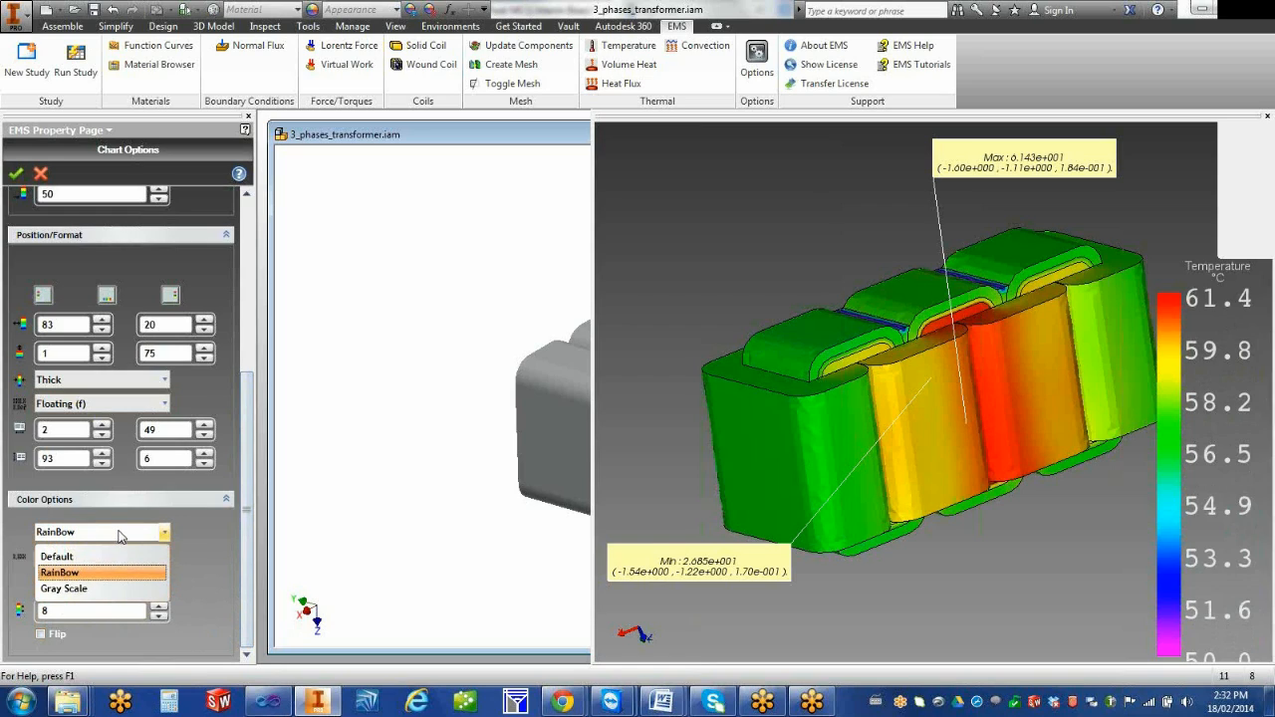
click(113, 589)
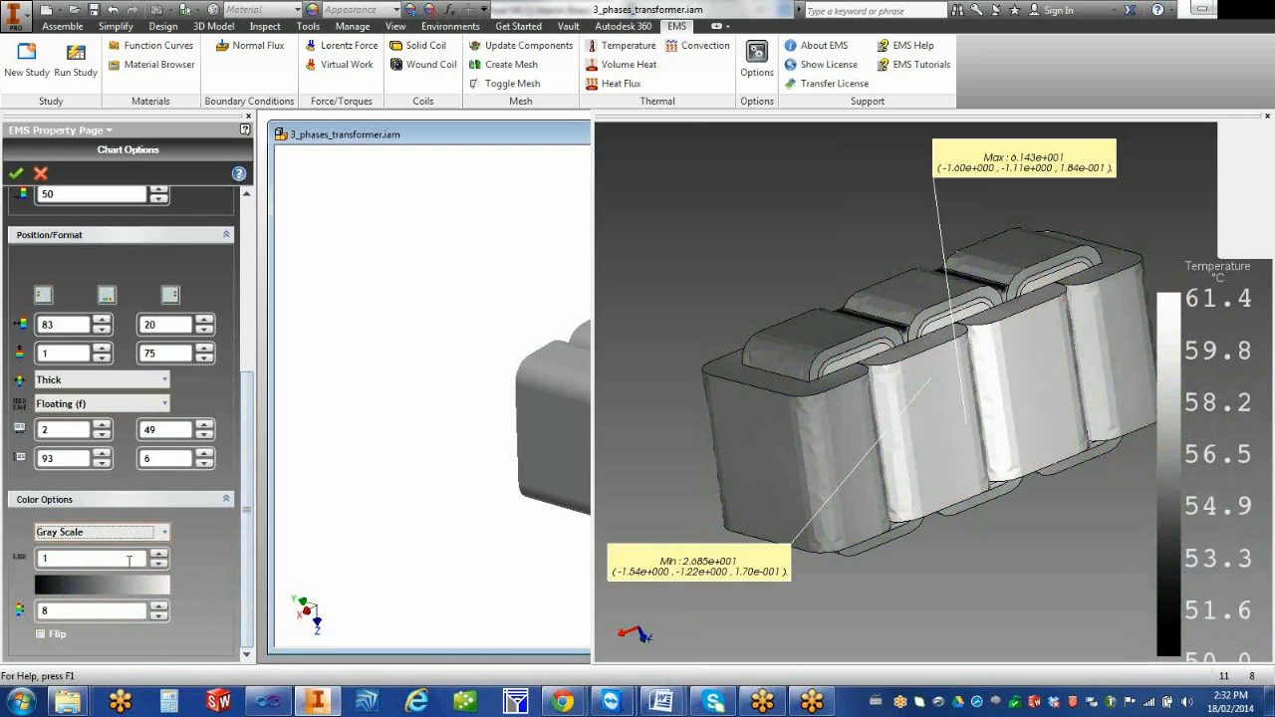
Restore the Default color scheme and accept the temperature plot's chart options
click(109, 532)
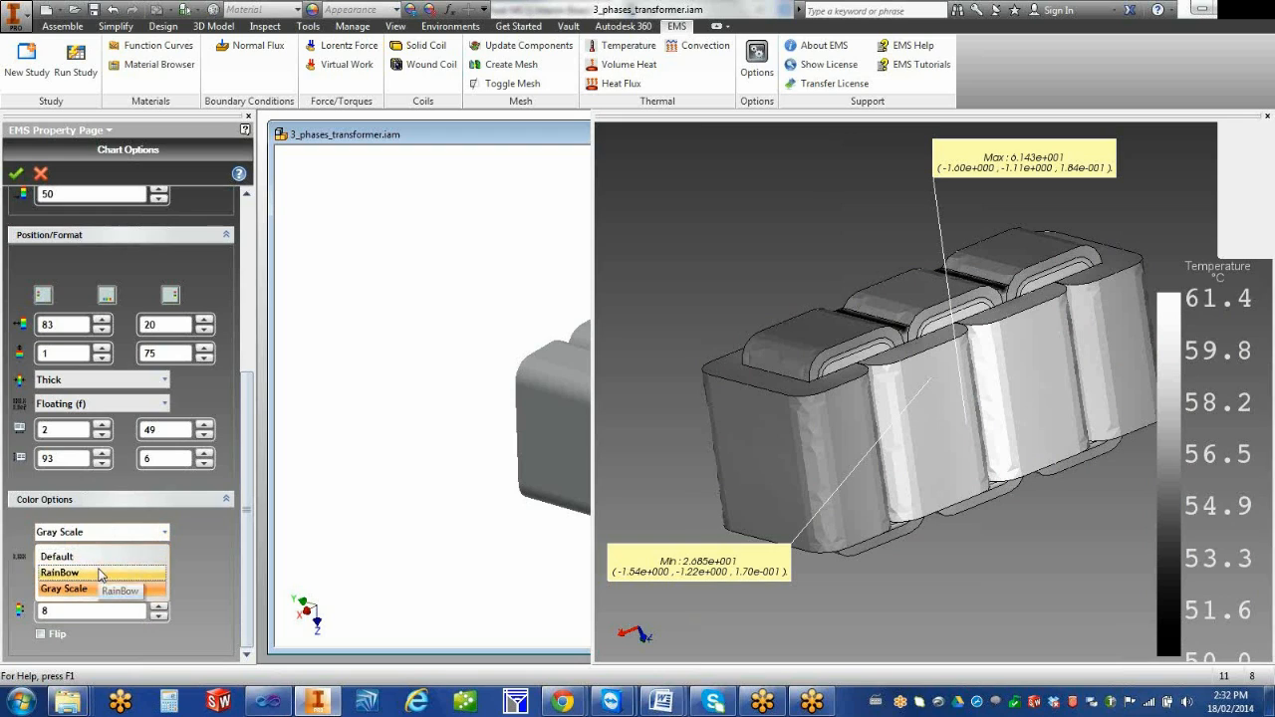
click(91, 556)
drag(245, 545, 271, 328)
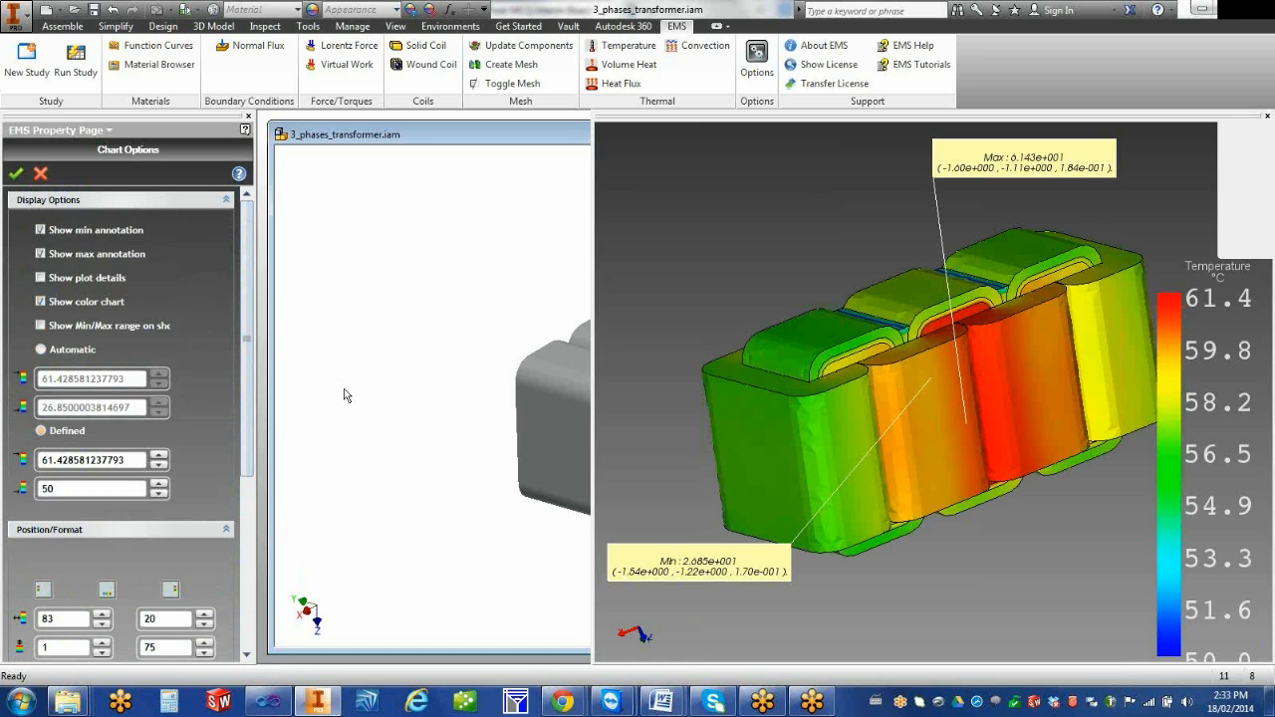
click(14, 177)
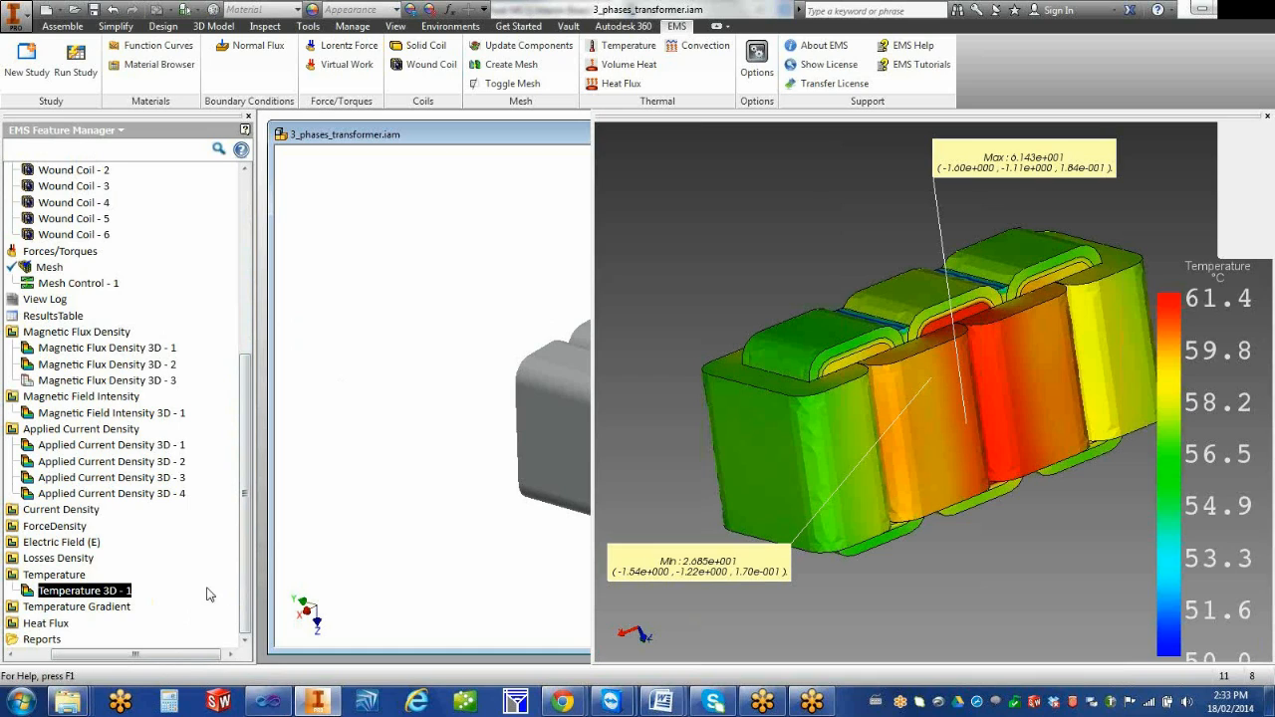
Examine the thermal loads defined under Load/Restraint in Study2
drag(183, 657, 127, 657)
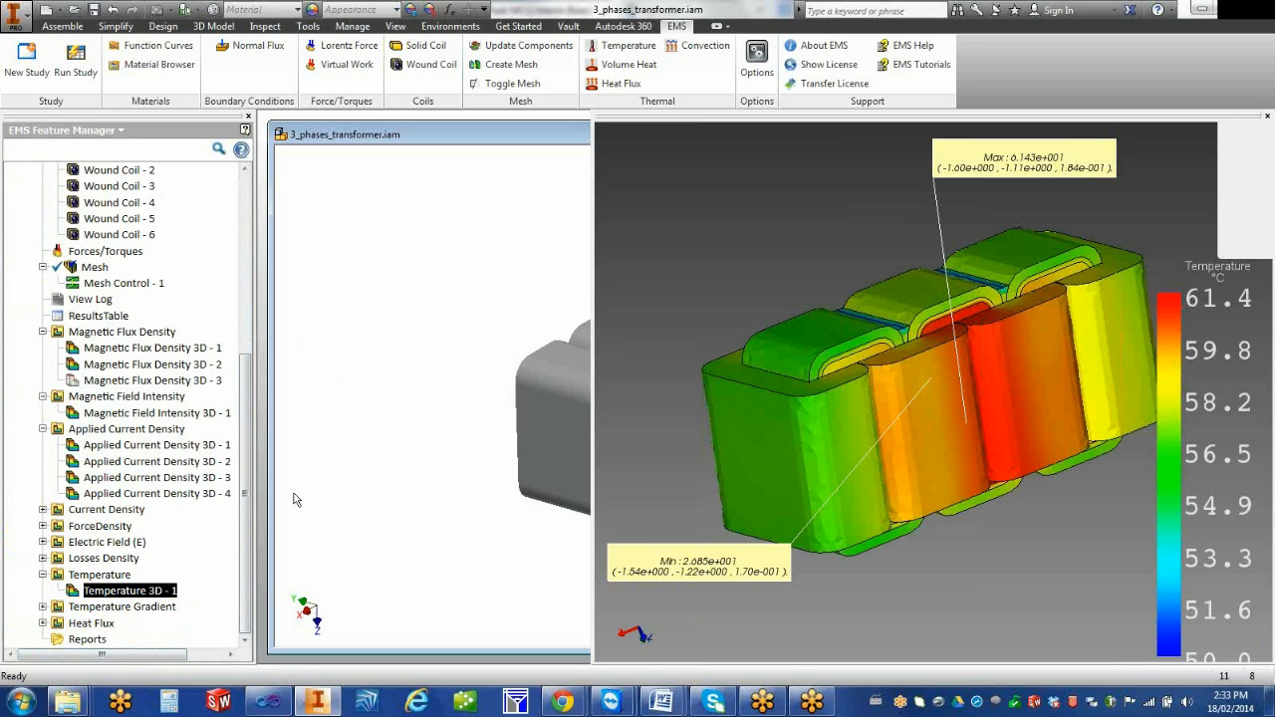
drag(246, 503, 265, 291)
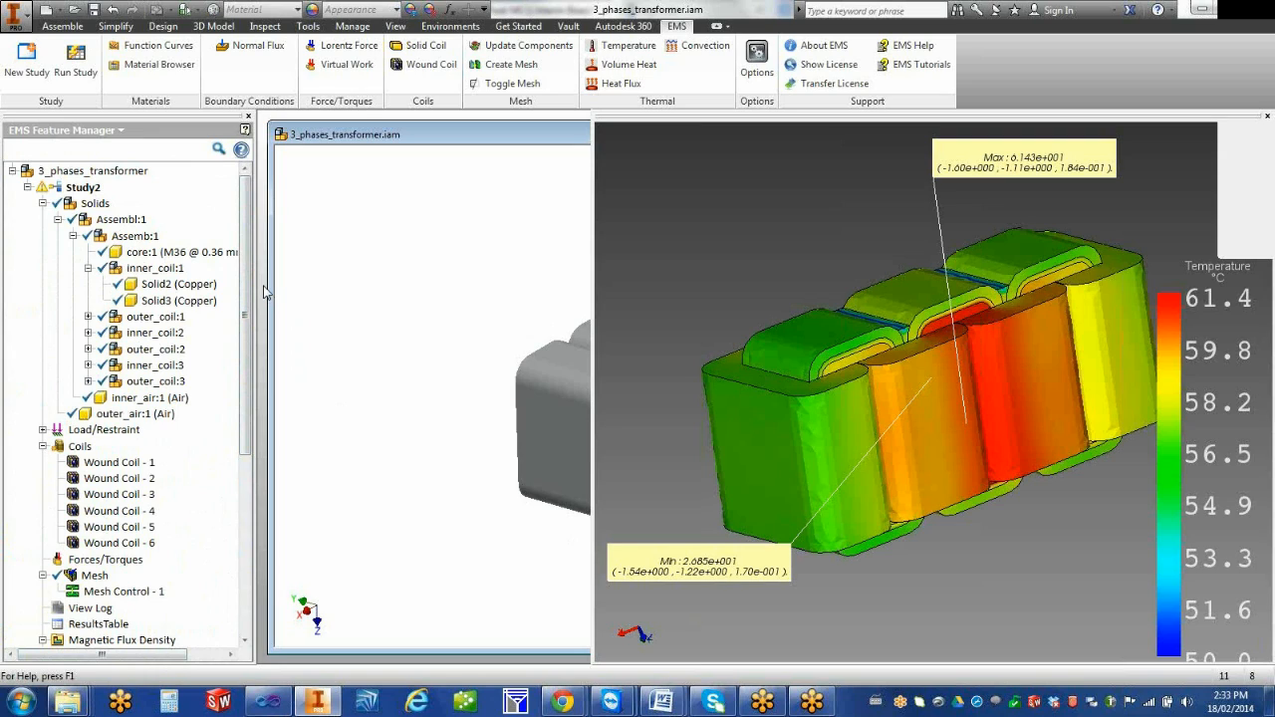
click(43, 431)
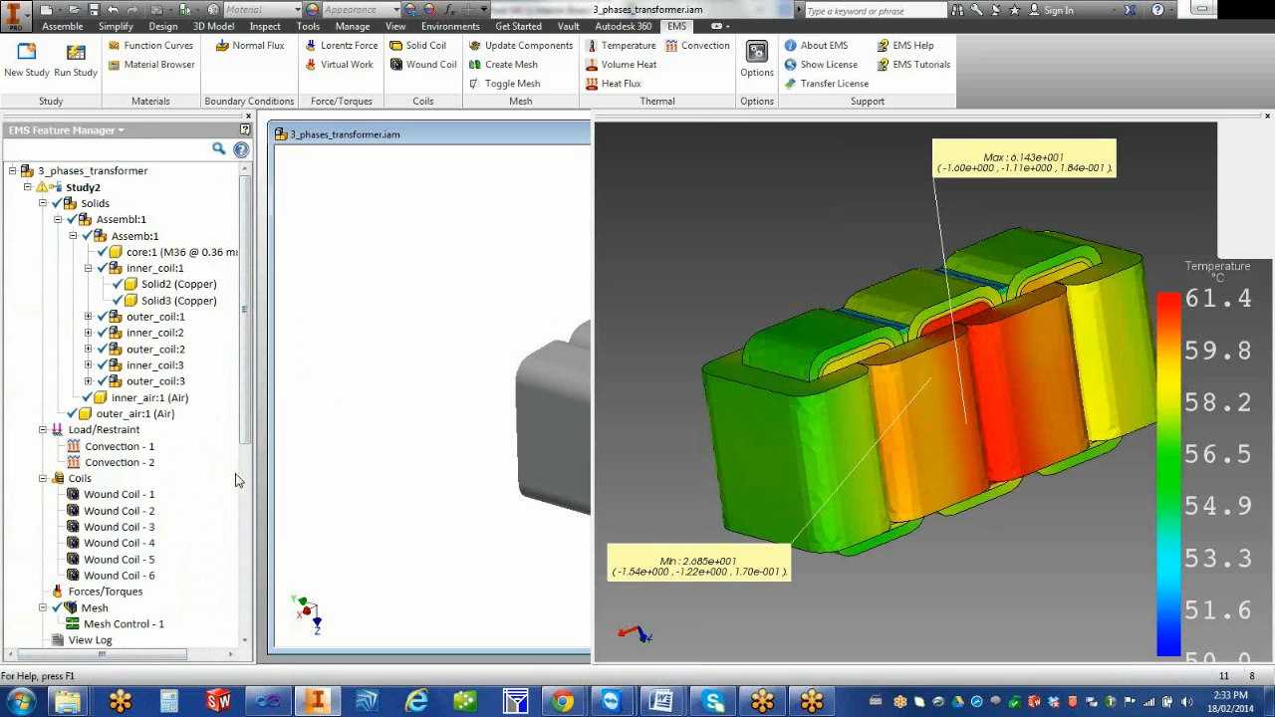
click(43, 430)
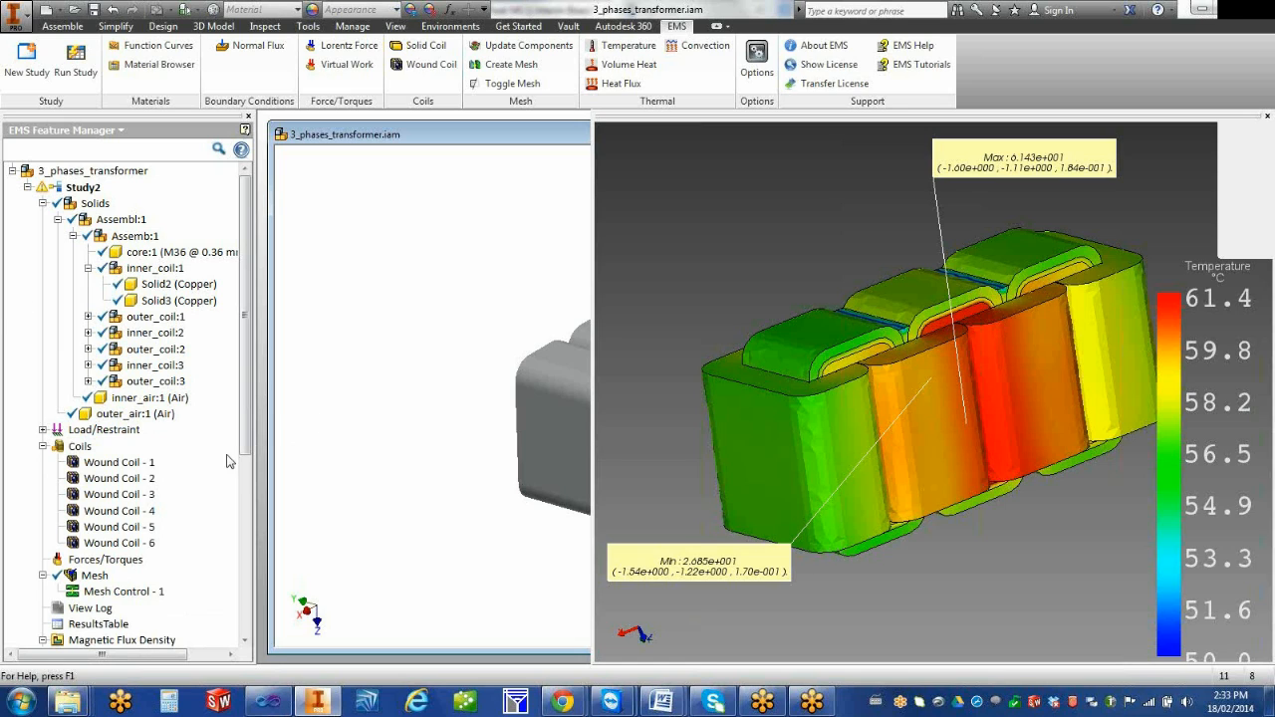
drag(250, 464, 247, 638)
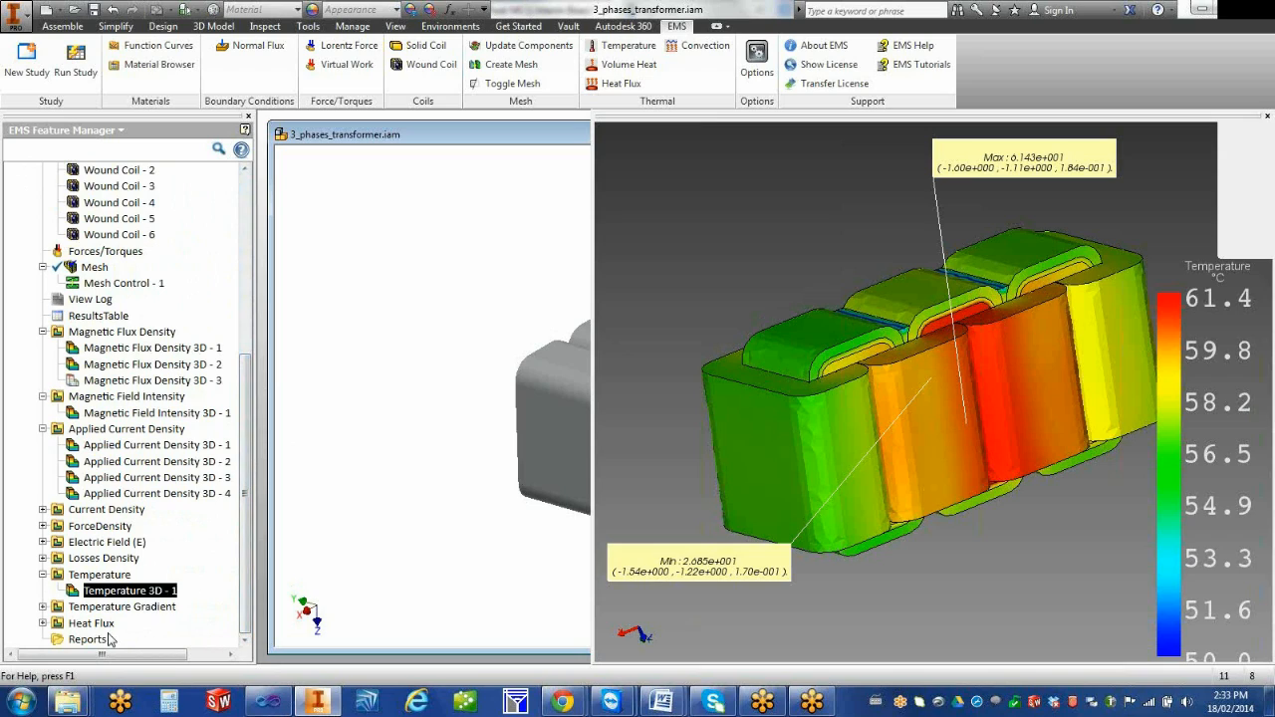
Start a 2D plot of the Temperature result and pick two points on the upper face at the near end of the core
click(128, 577)
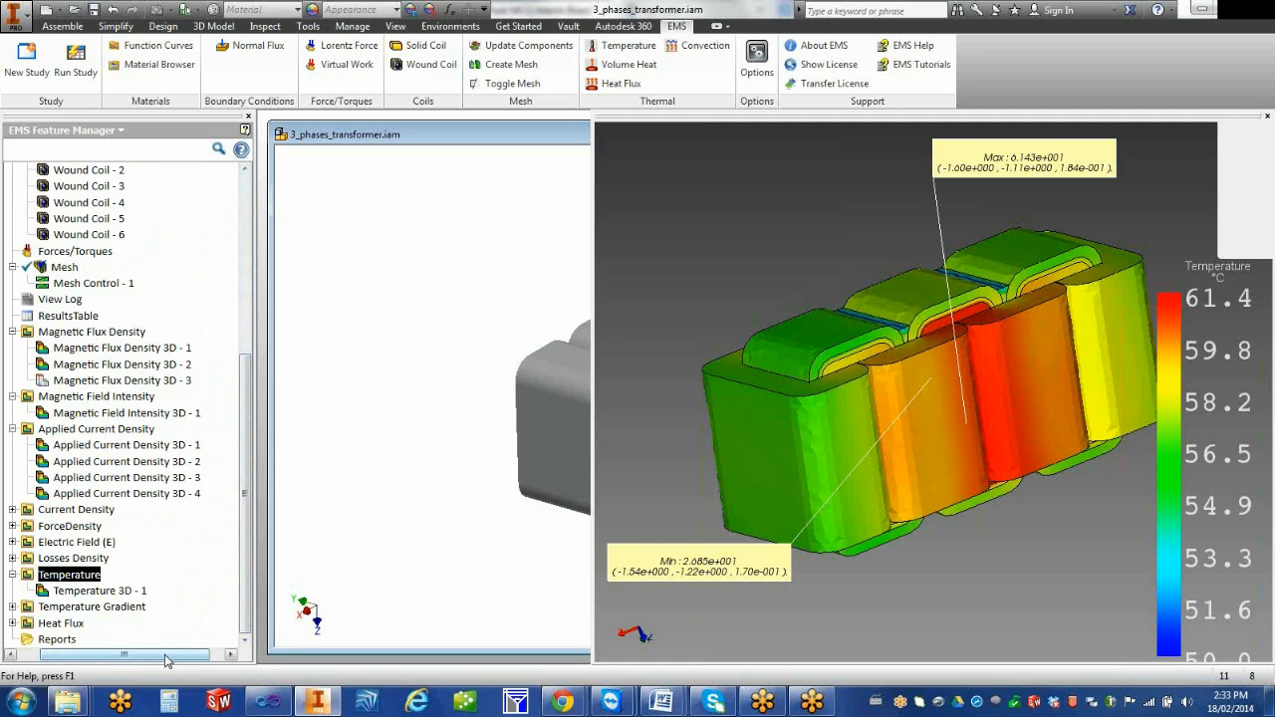
drag(129, 657, 104, 657)
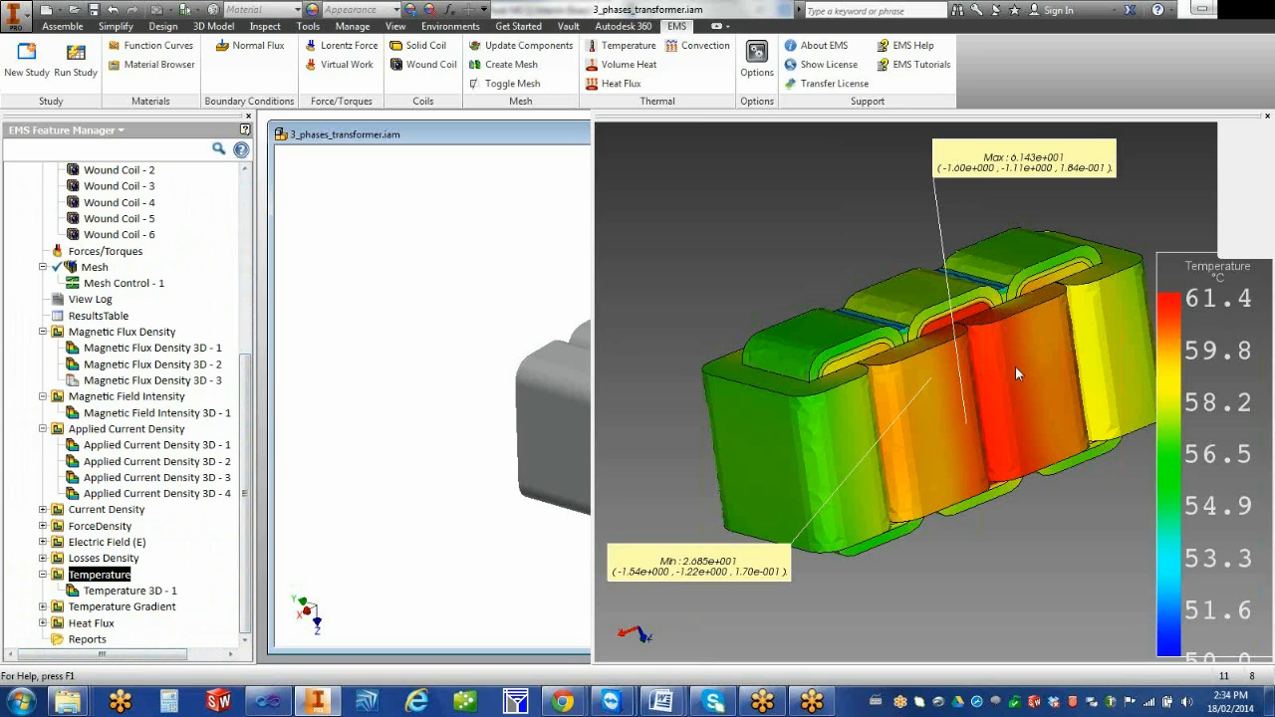
right_click(125, 577)
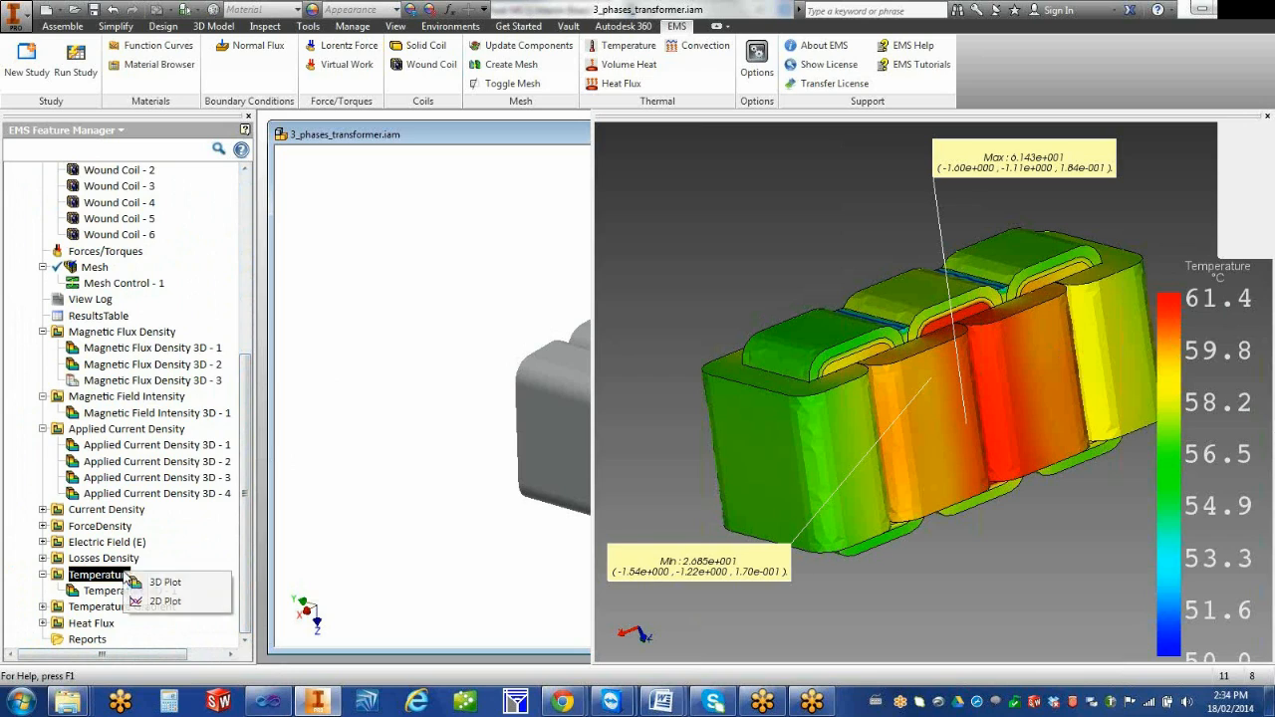
click(165, 600)
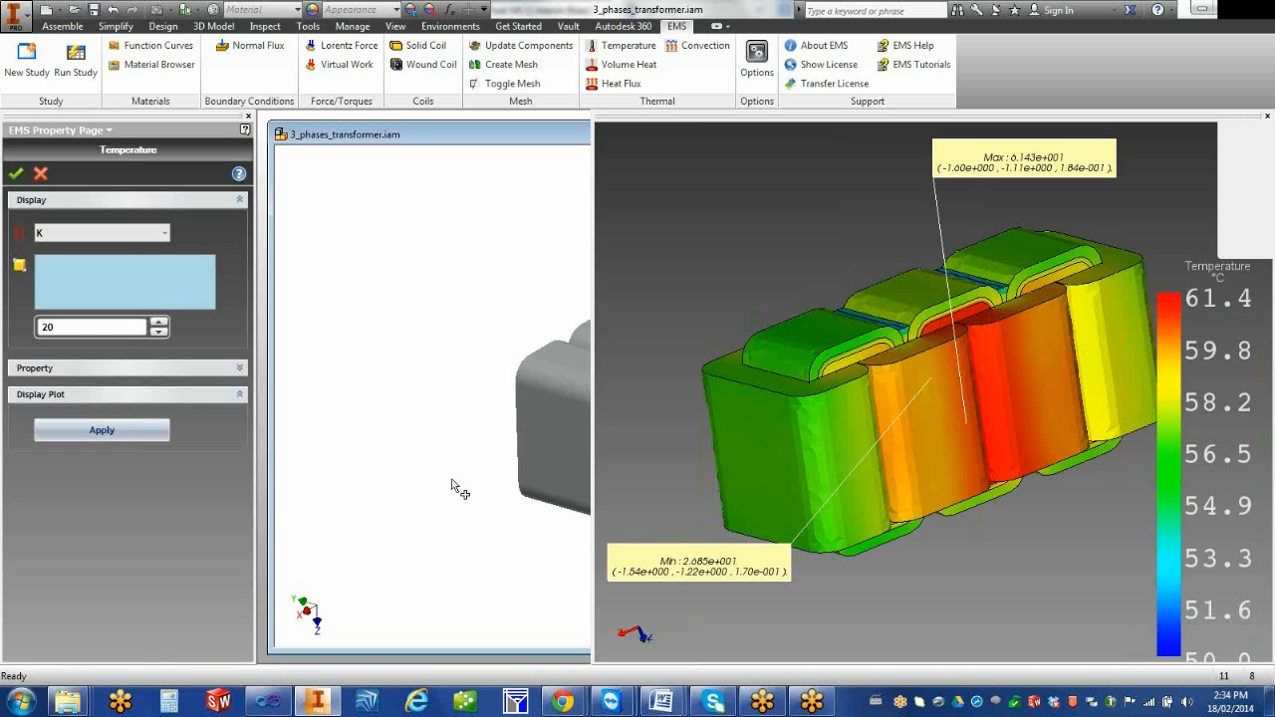
drag(991, 385, 977, 428)
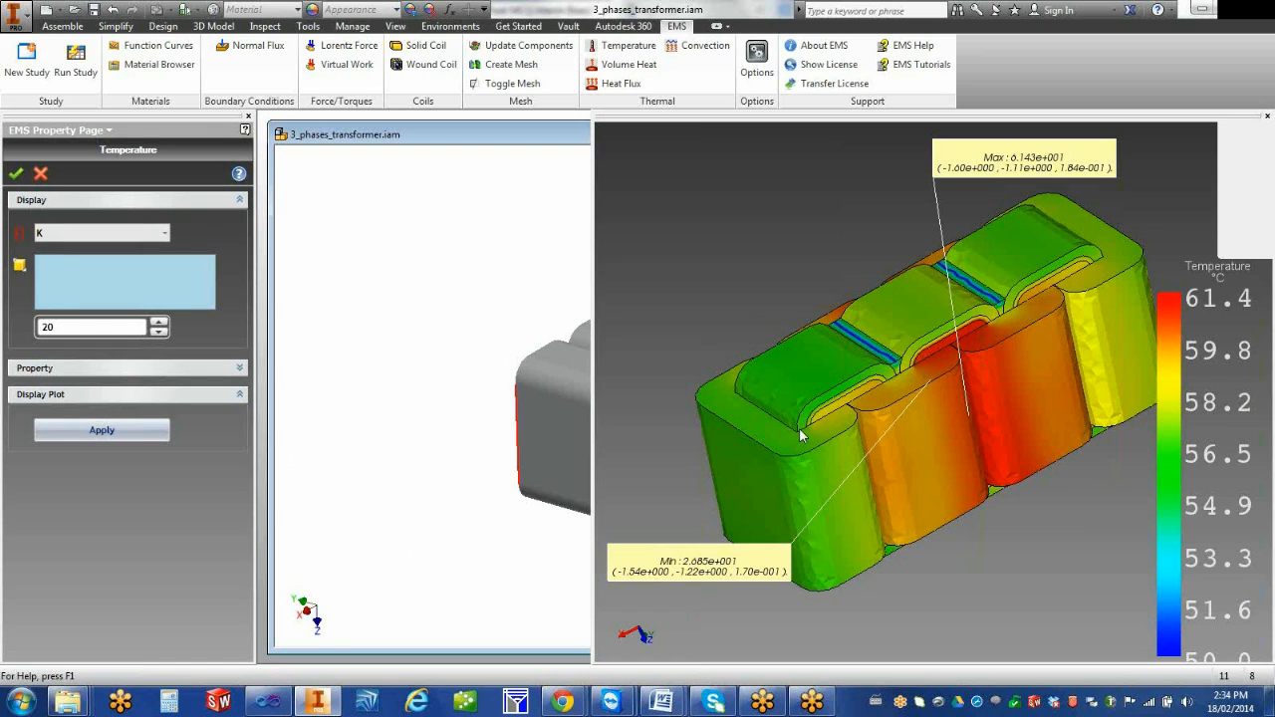
click(530, 377)
click(564, 384)
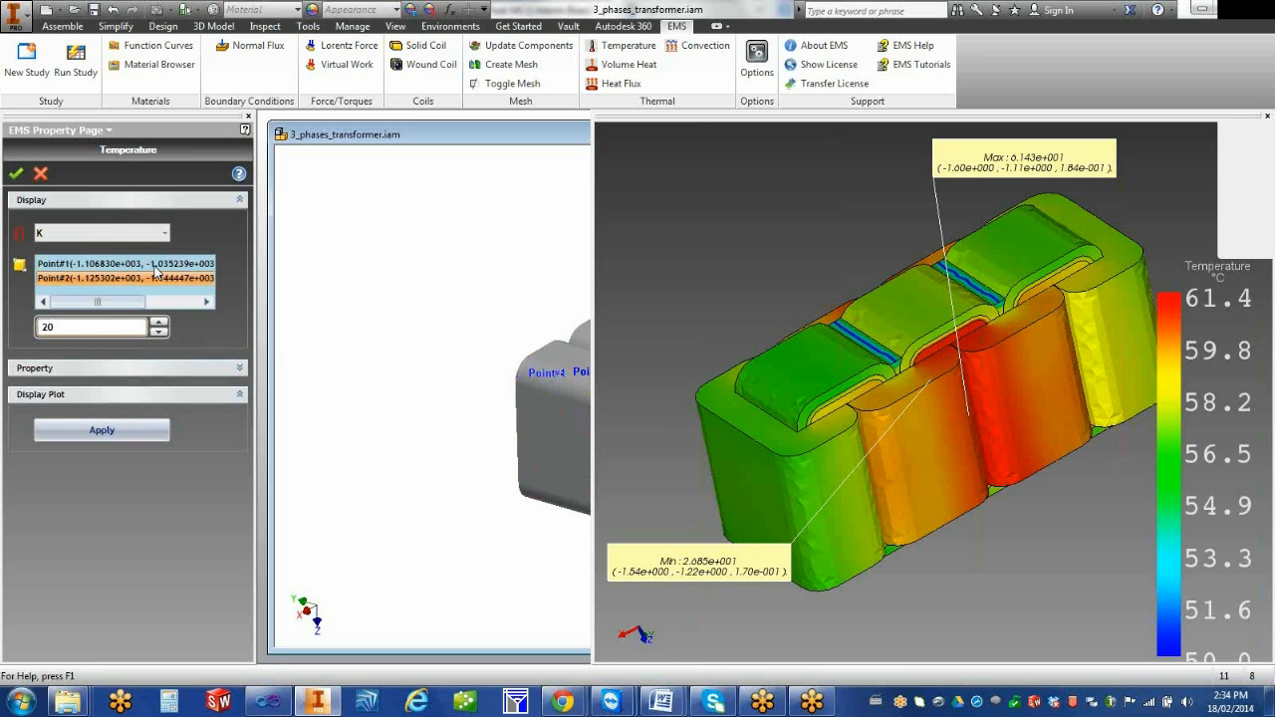
Set the 2D temperature plot's unit to °C and generate the chart
click(160, 233)
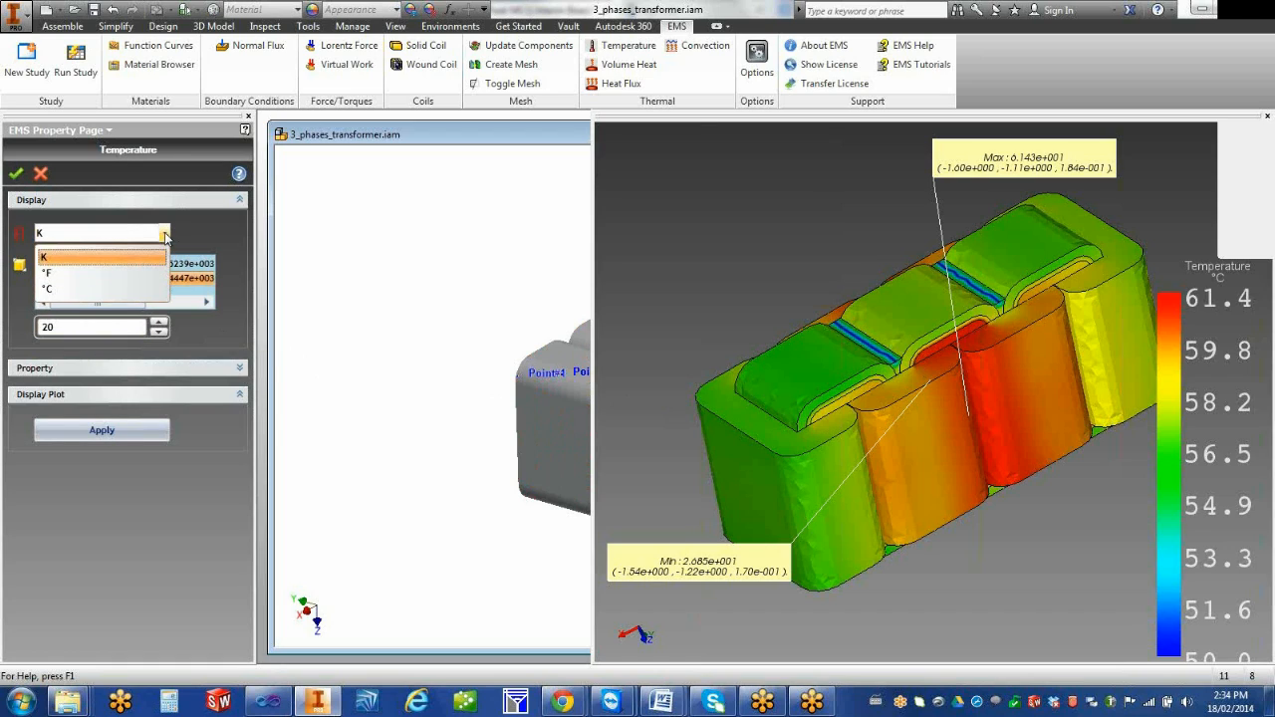
click(116, 288)
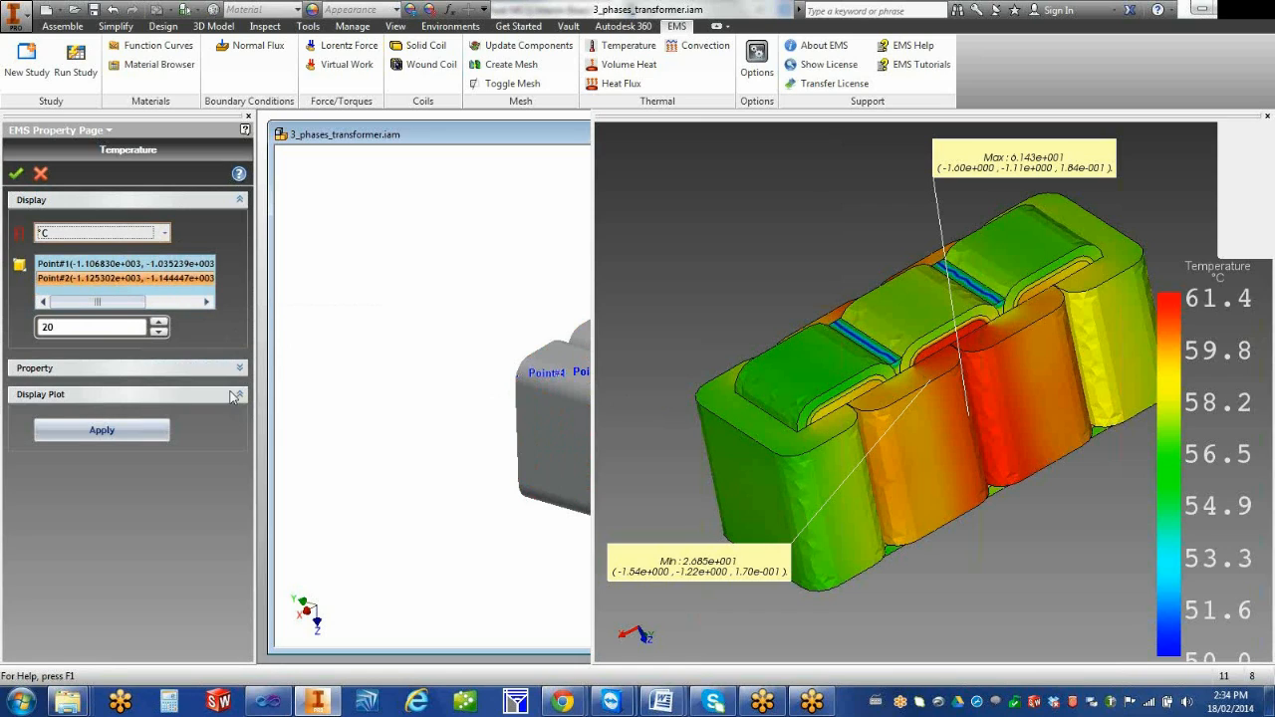
click(15, 175)
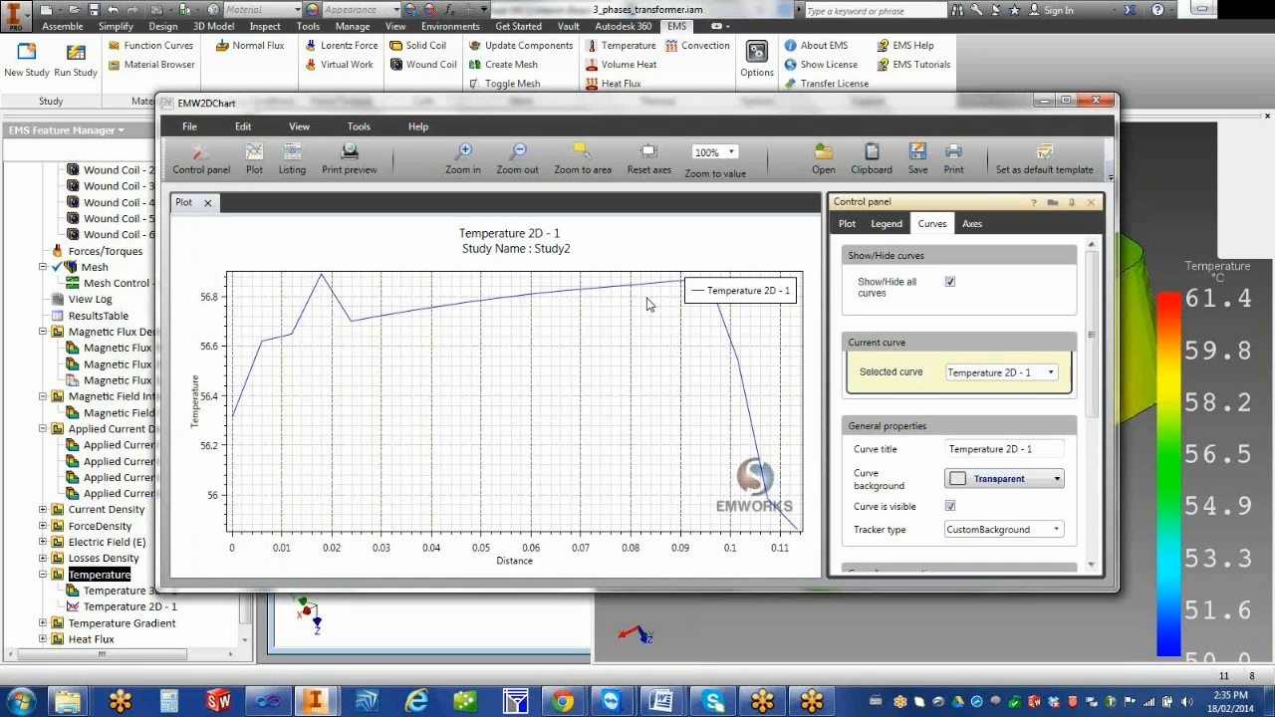
Hide the legend of the 2D temperature chart
click(858, 227)
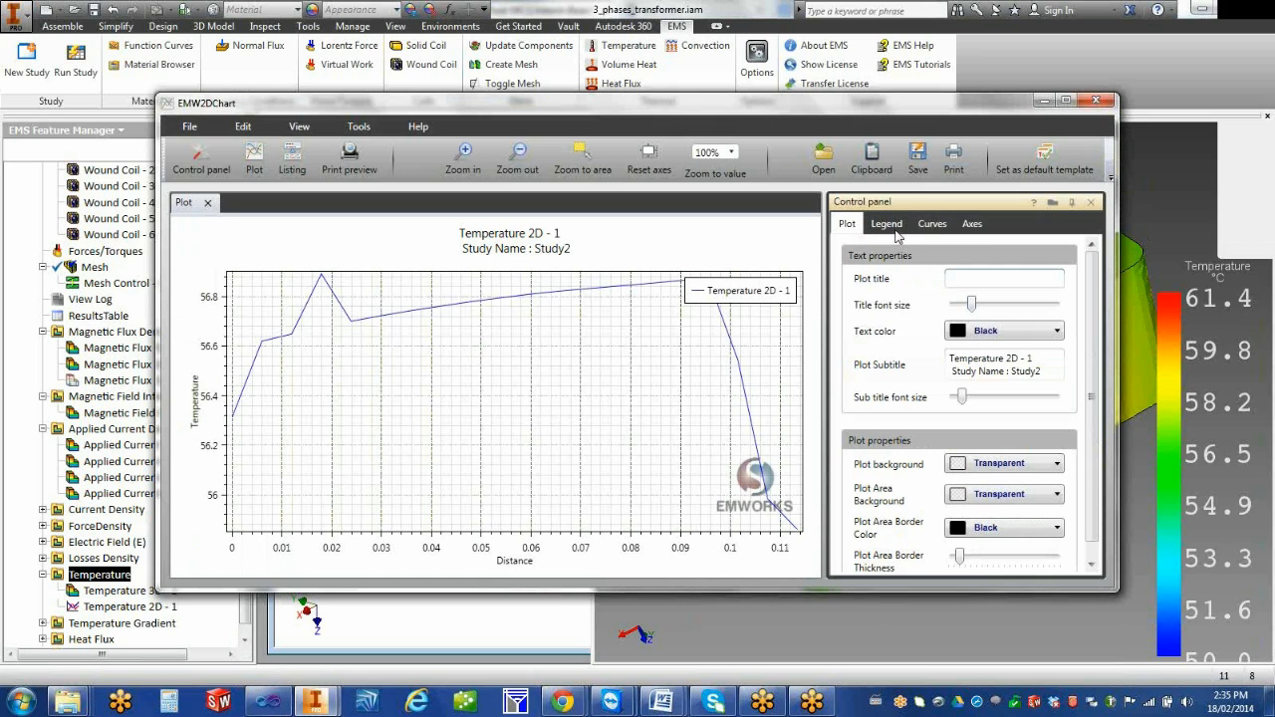
click(887, 225)
click(955, 367)
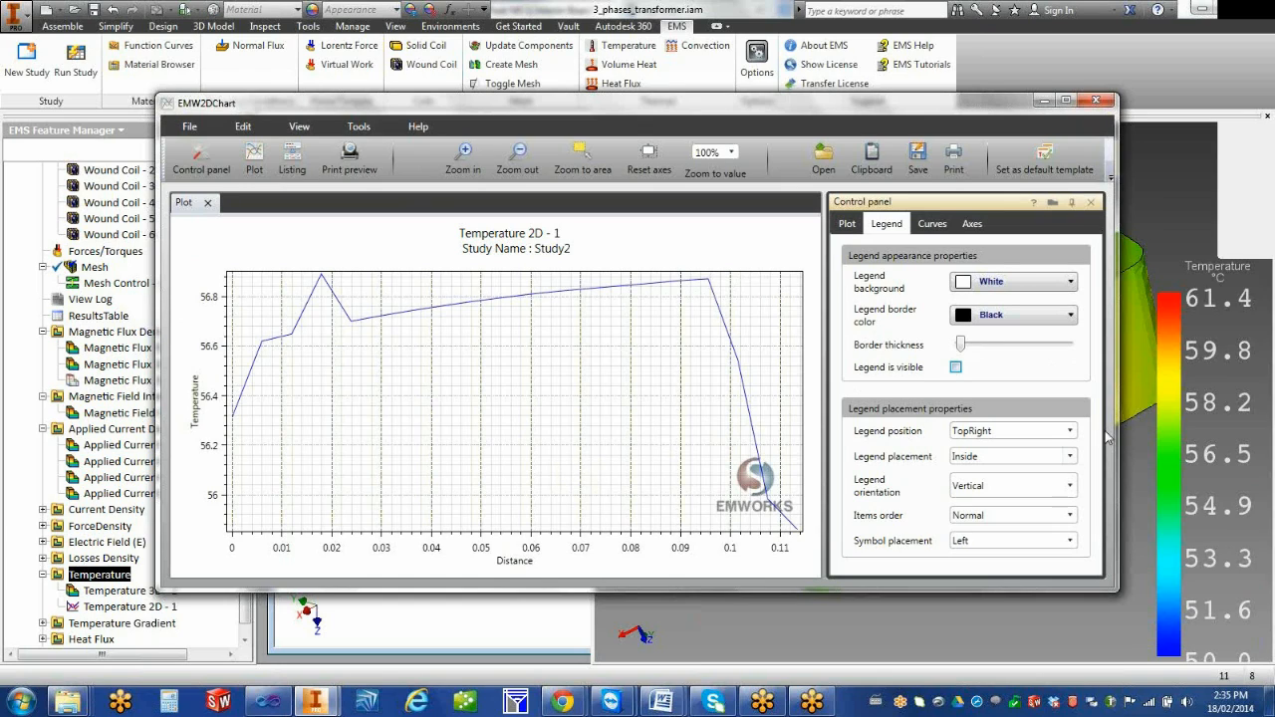
Increase the line thickness of the Temperature 2D - 1 curve
click(934, 224)
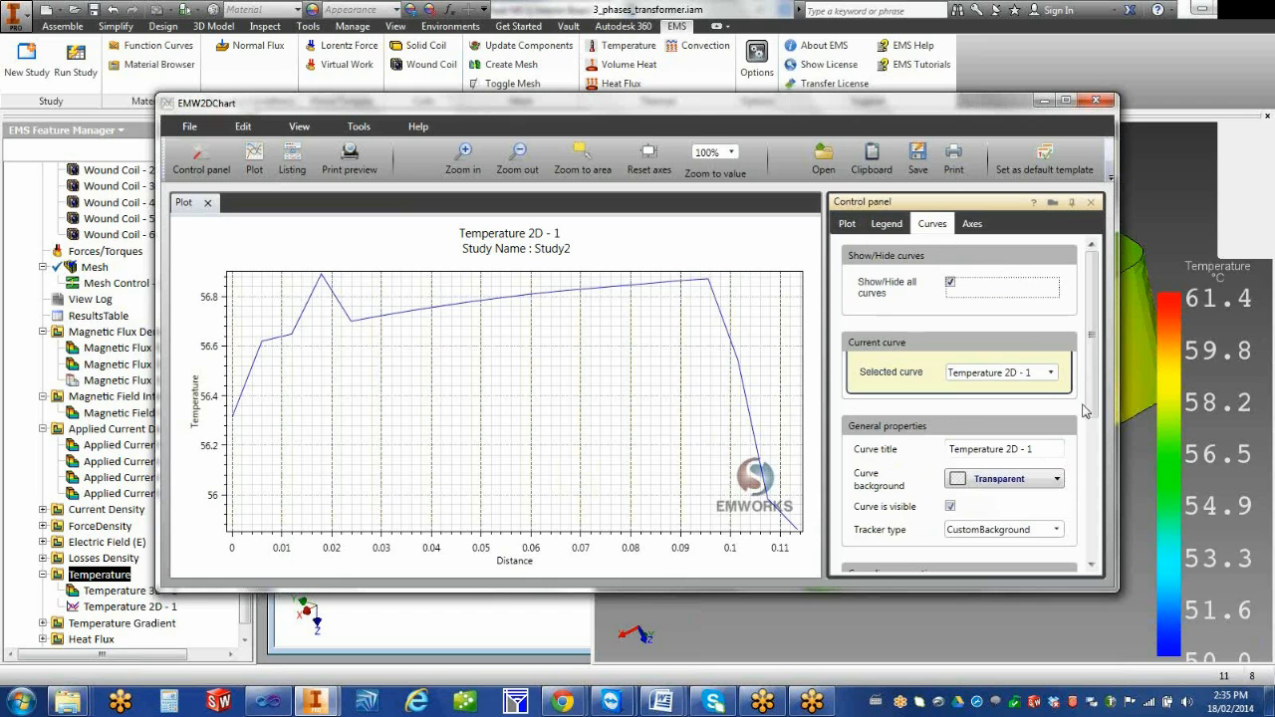
drag(1089, 398, 1095, 488)
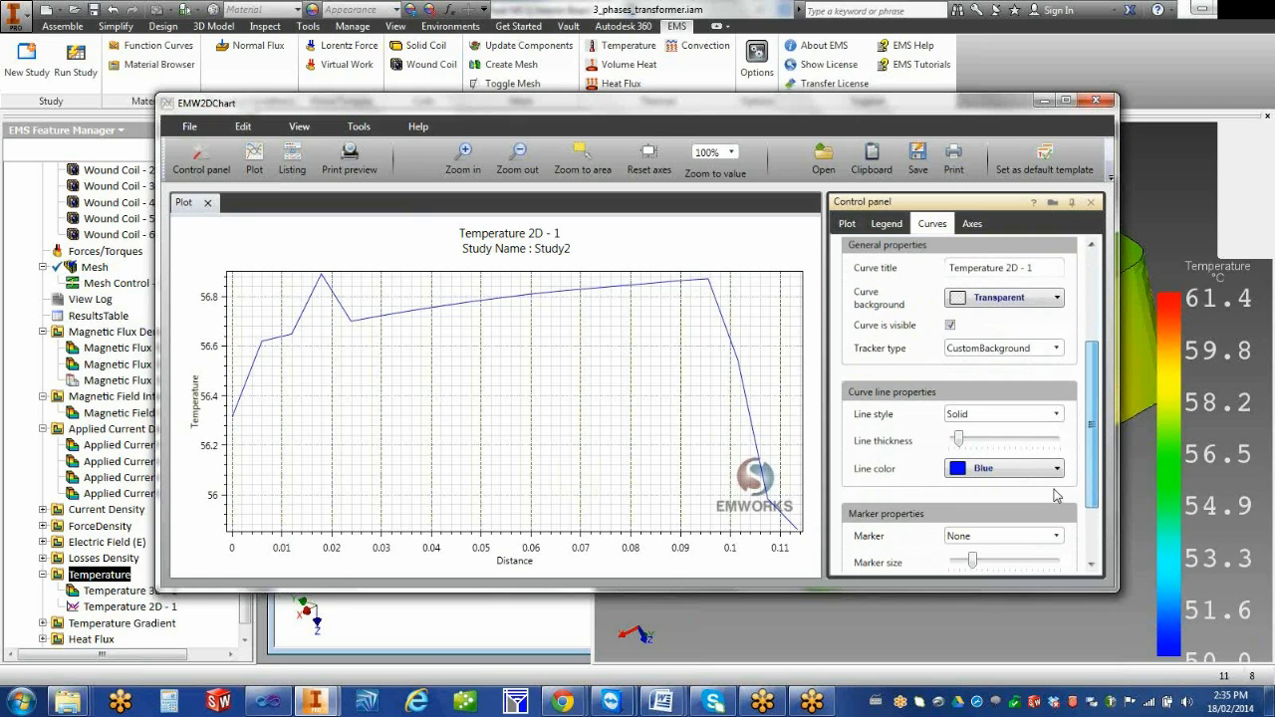
drag(962, 441, 1001, 444)
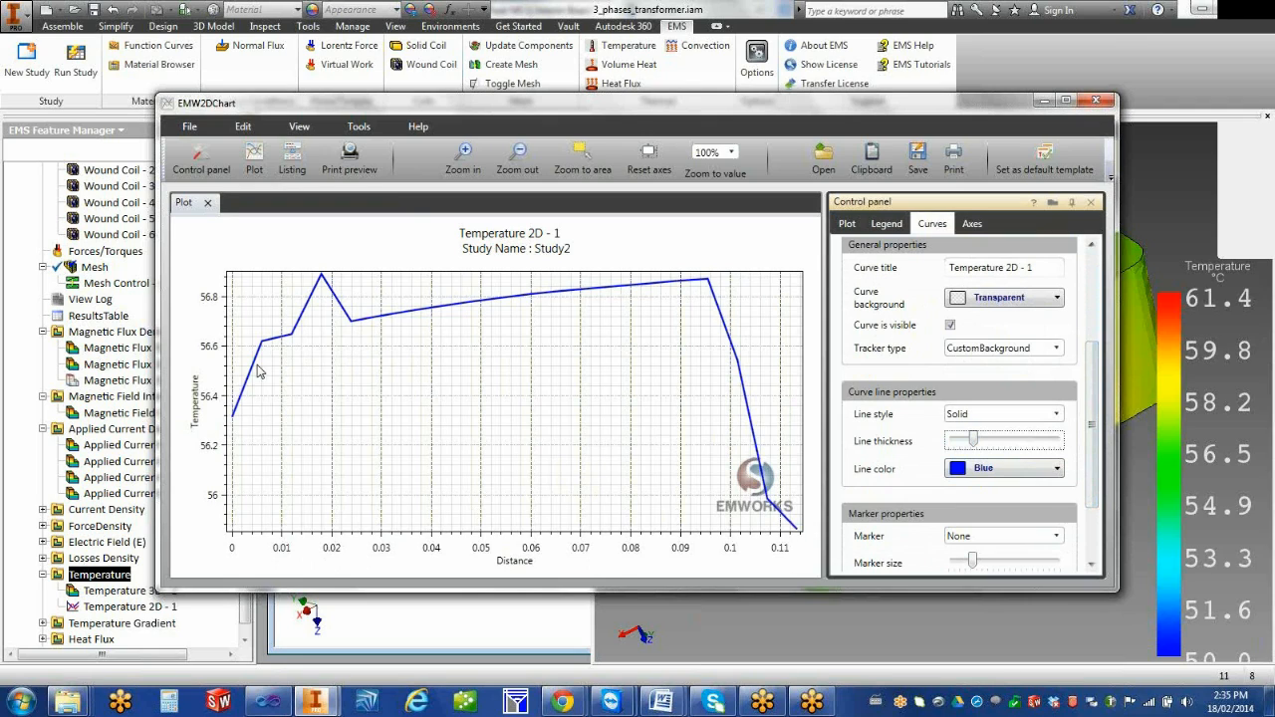
Trace the temperature along the curve and review its X and Y points in the listing
drag(240, 402, 729, 384)
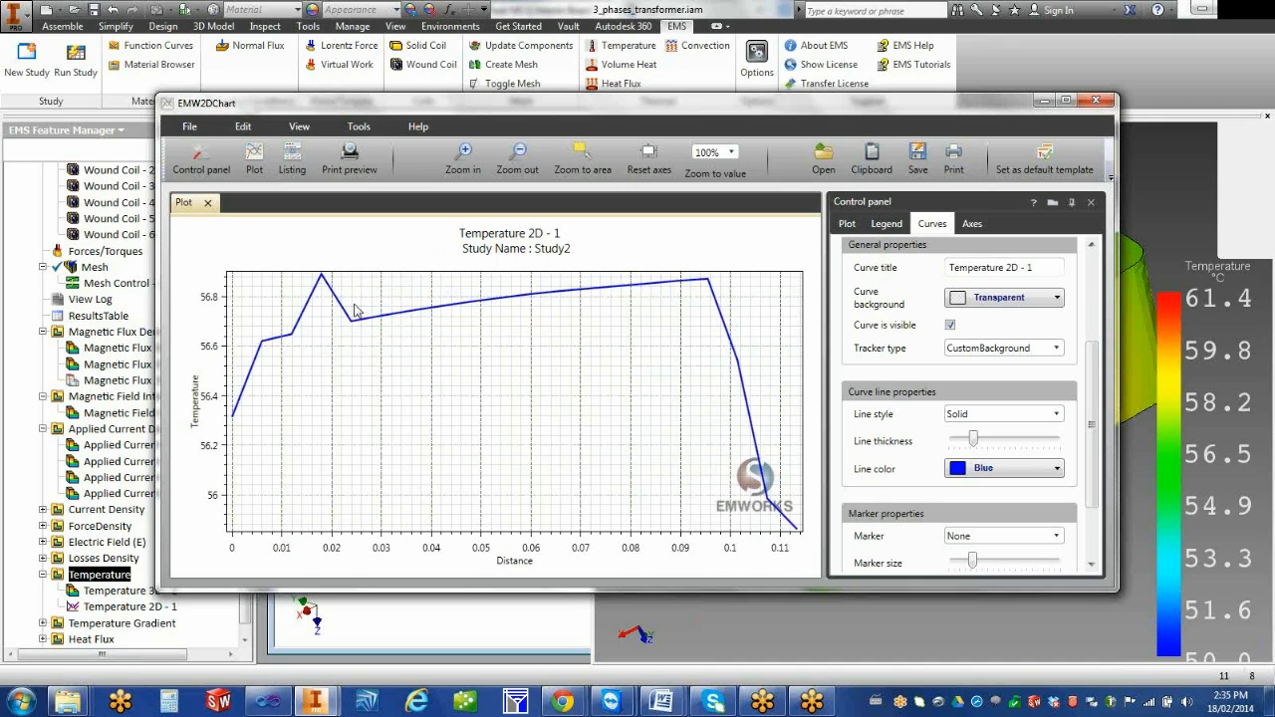
click(295, 171)
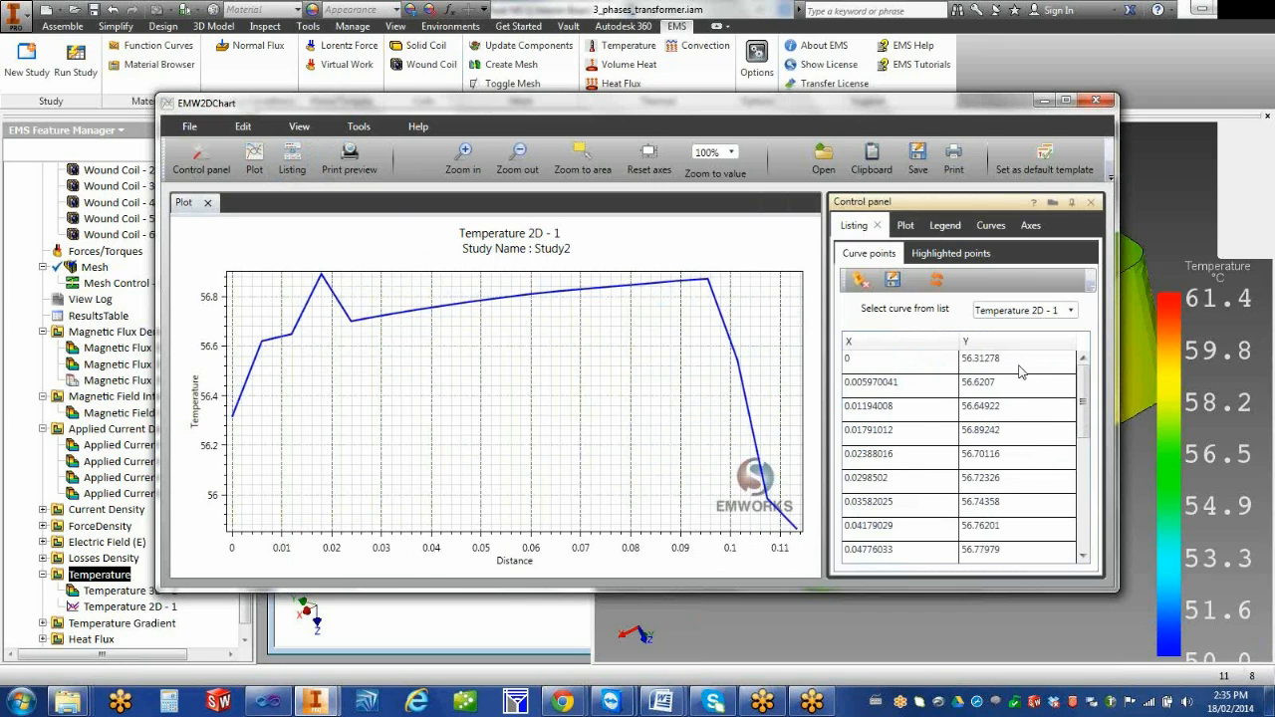
drag(1078, 410, 1075, 453)
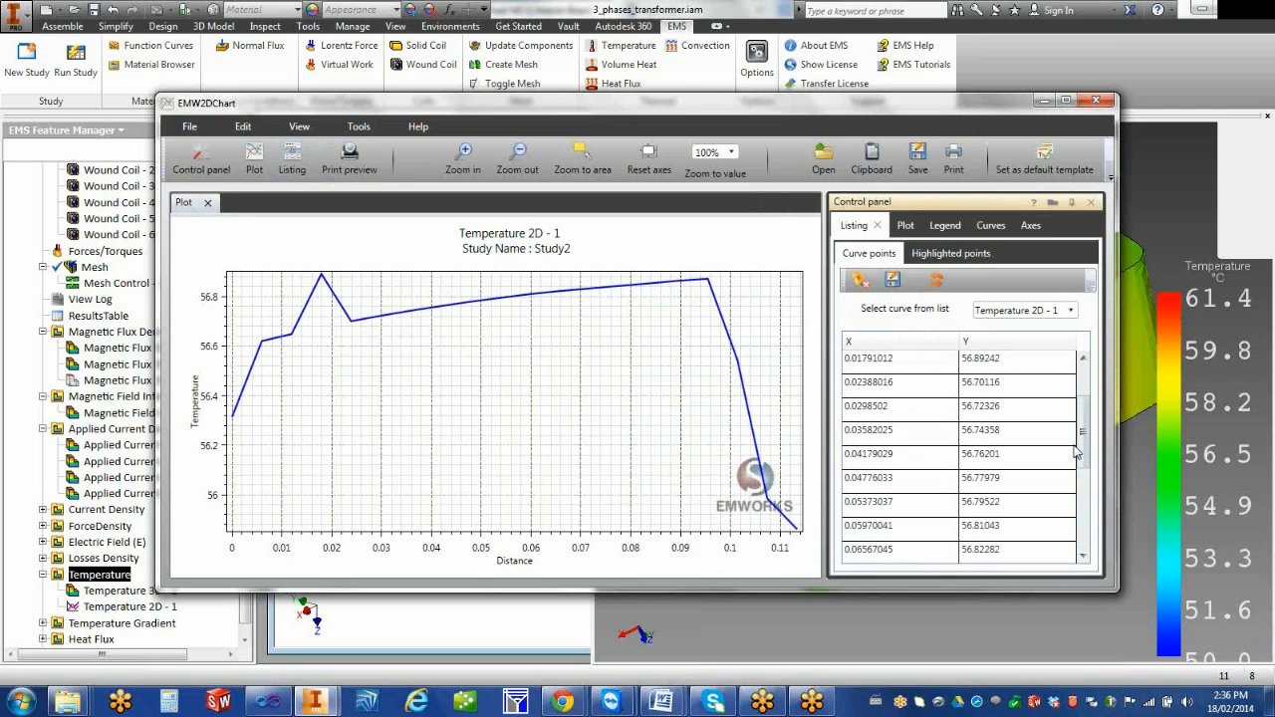
Check the print preview of the 2D temperature chart and close the chart window
click(463, 157)
click(518, 159)
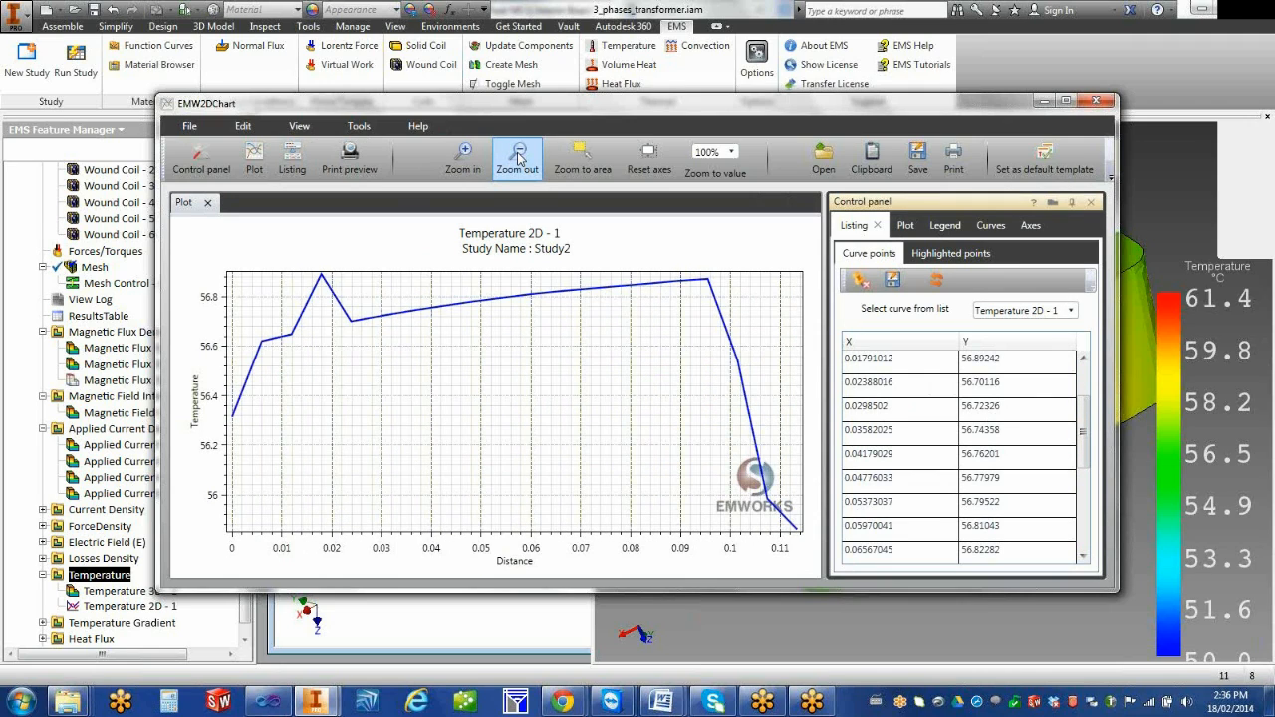
click(349, 161)
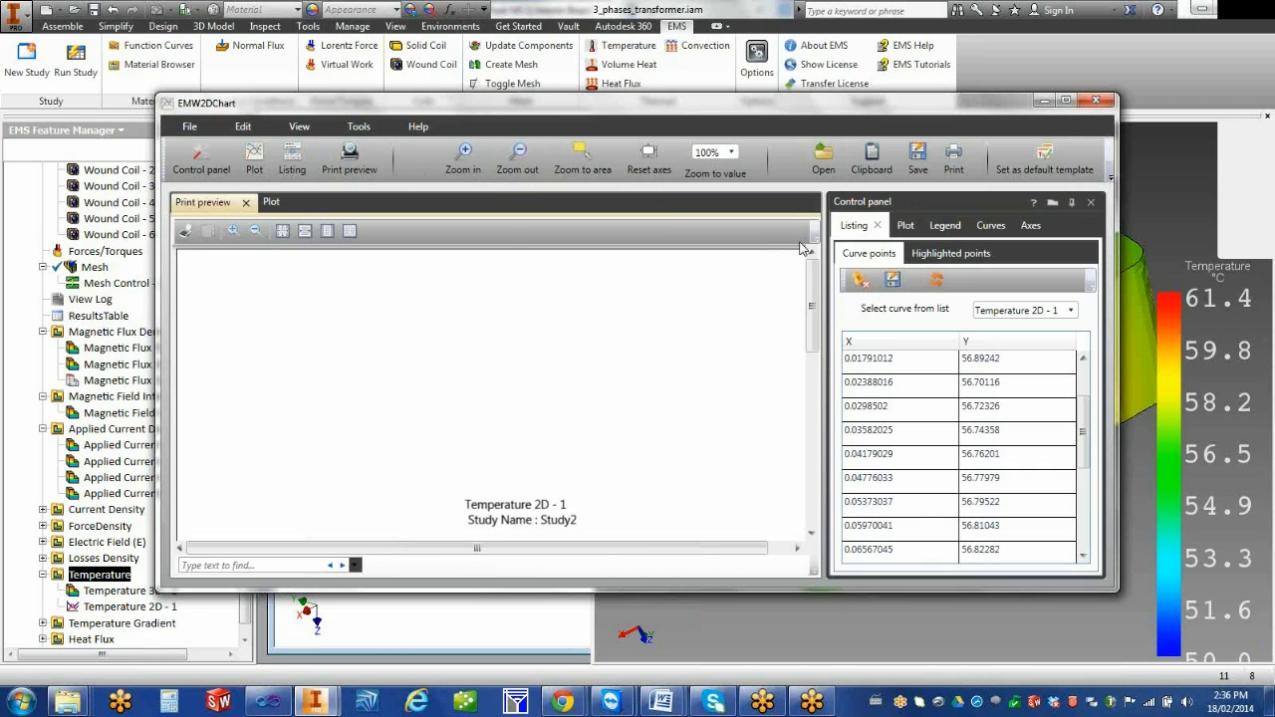
click(255, 165)
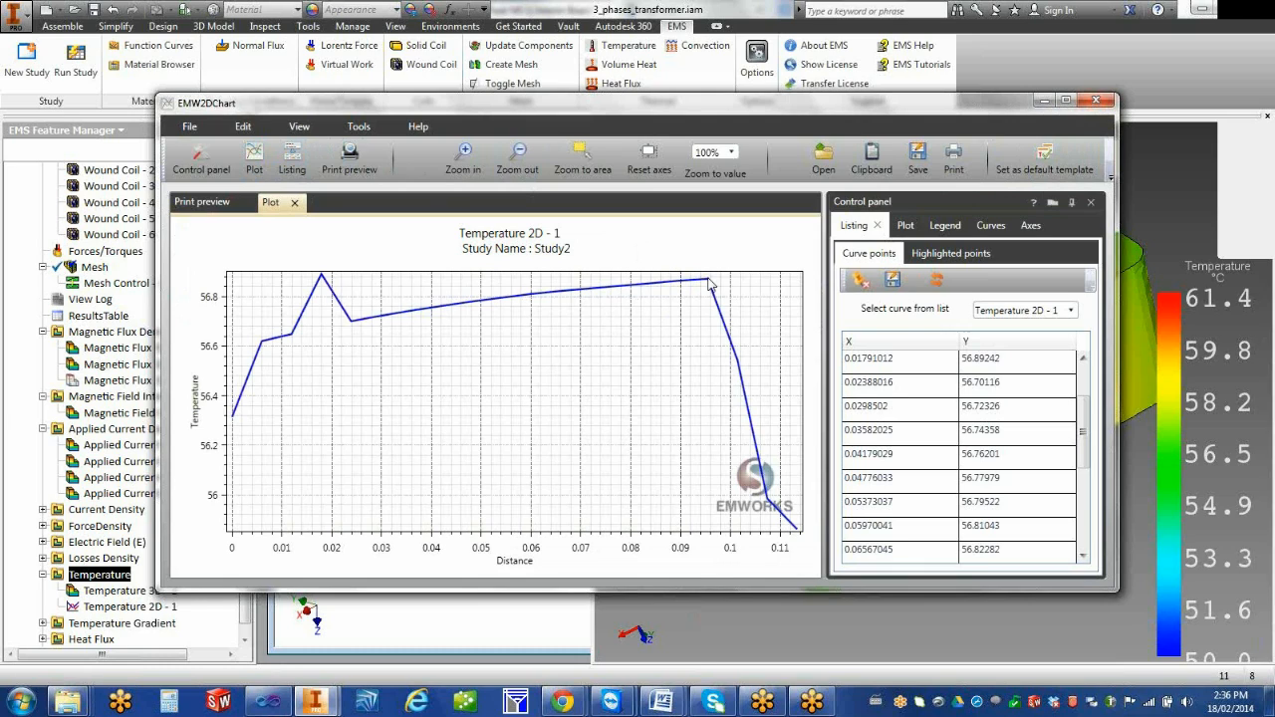
click(1096, 102)
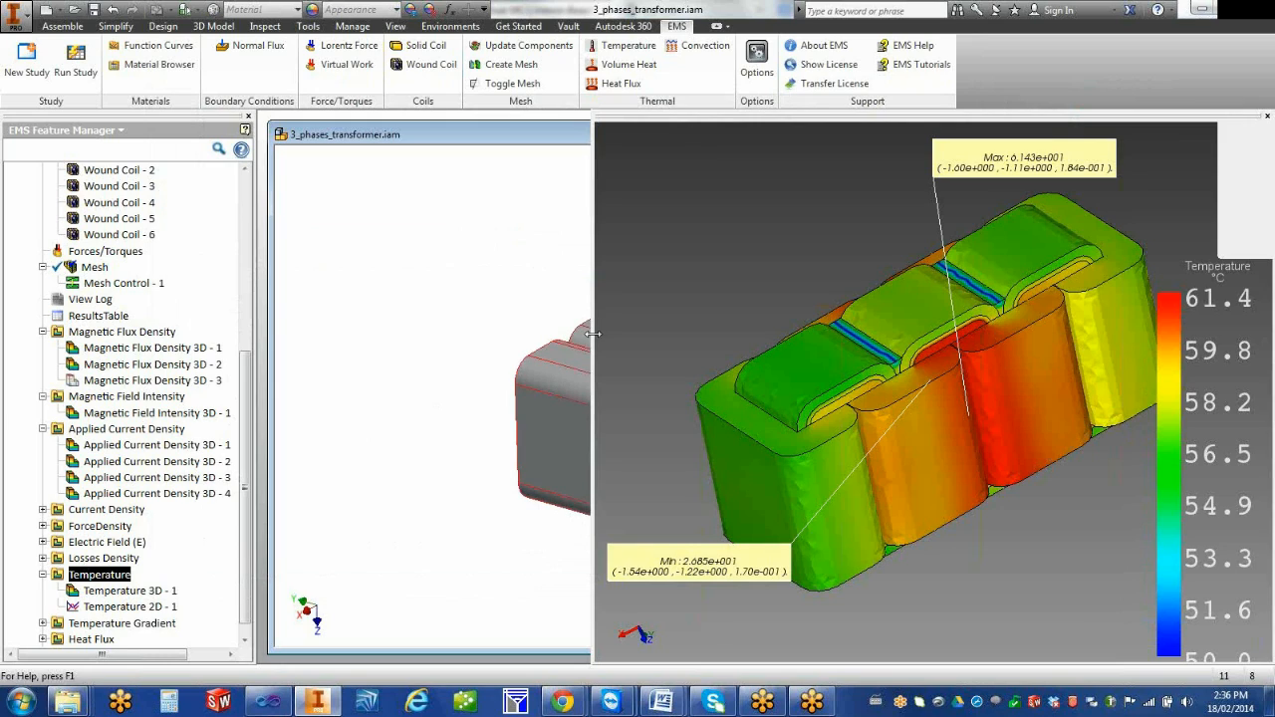
Add a third and fourth point on top of the transformer to the Temperature 2D - 1 definition, replot it and close the chart
drag(593, 344, 752, 365)
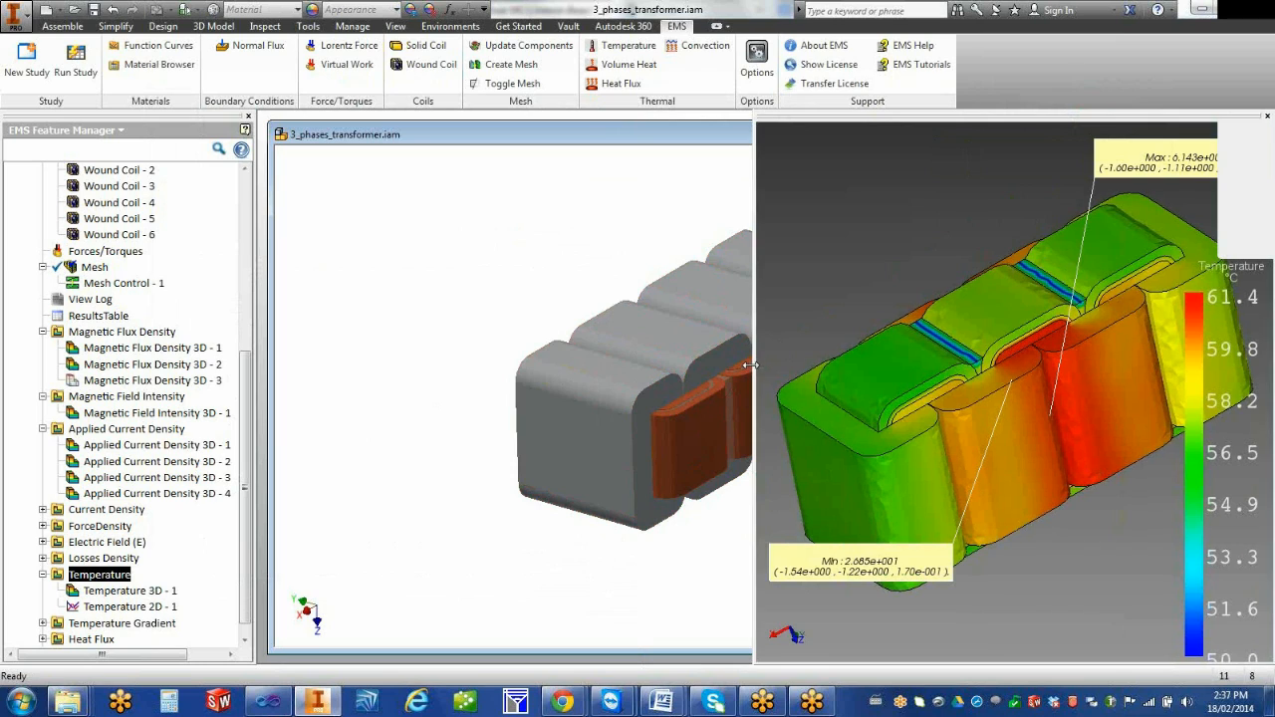
right_click(130, 606)
click(184, 517)
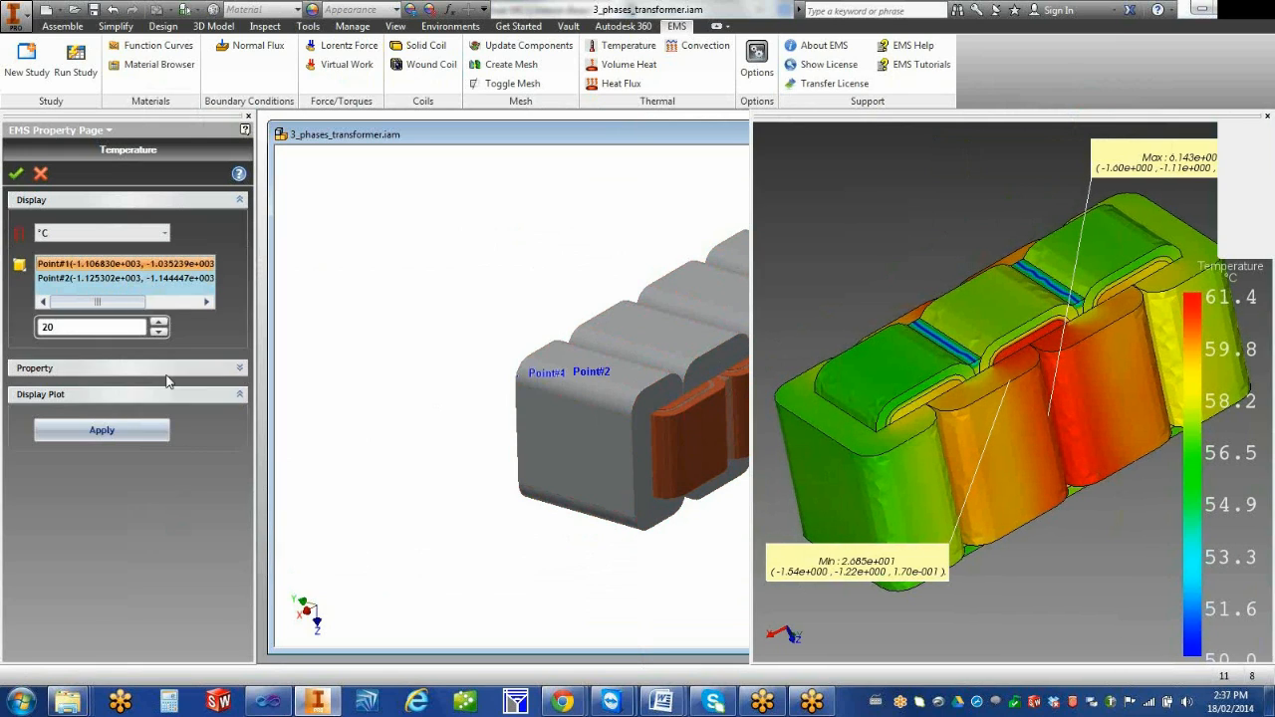
click(607, 384)
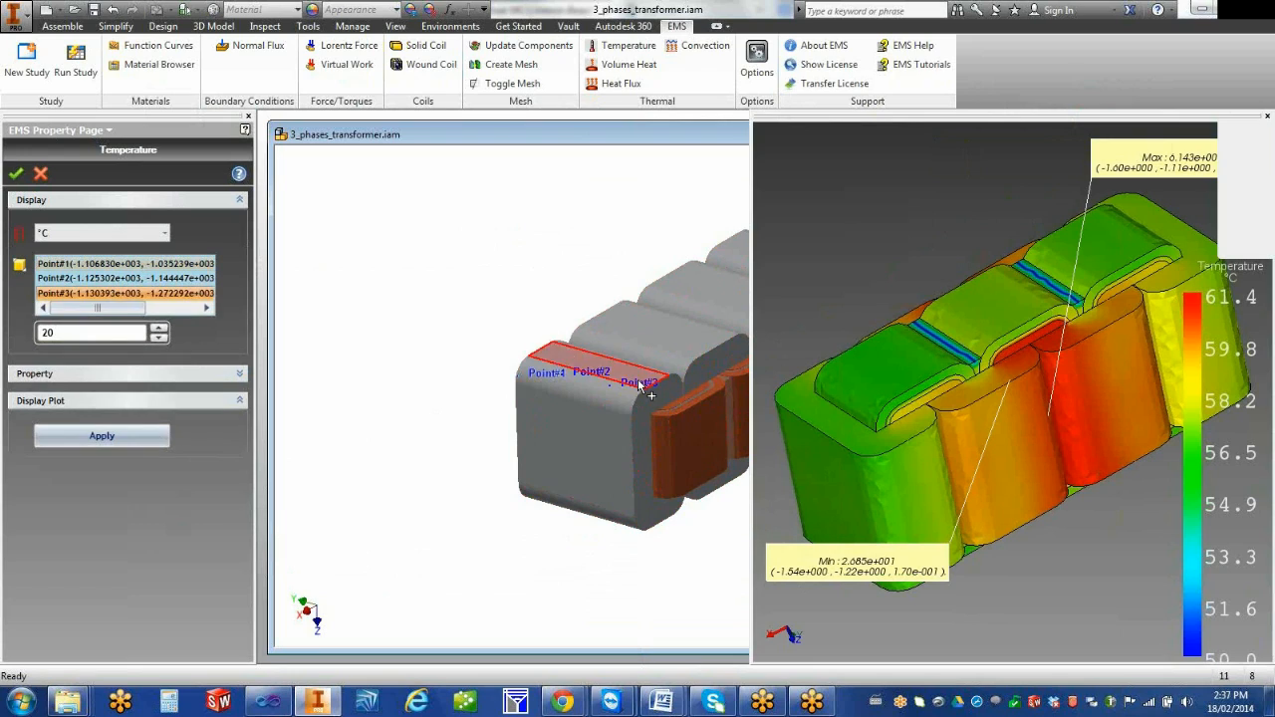
click(668, 351)
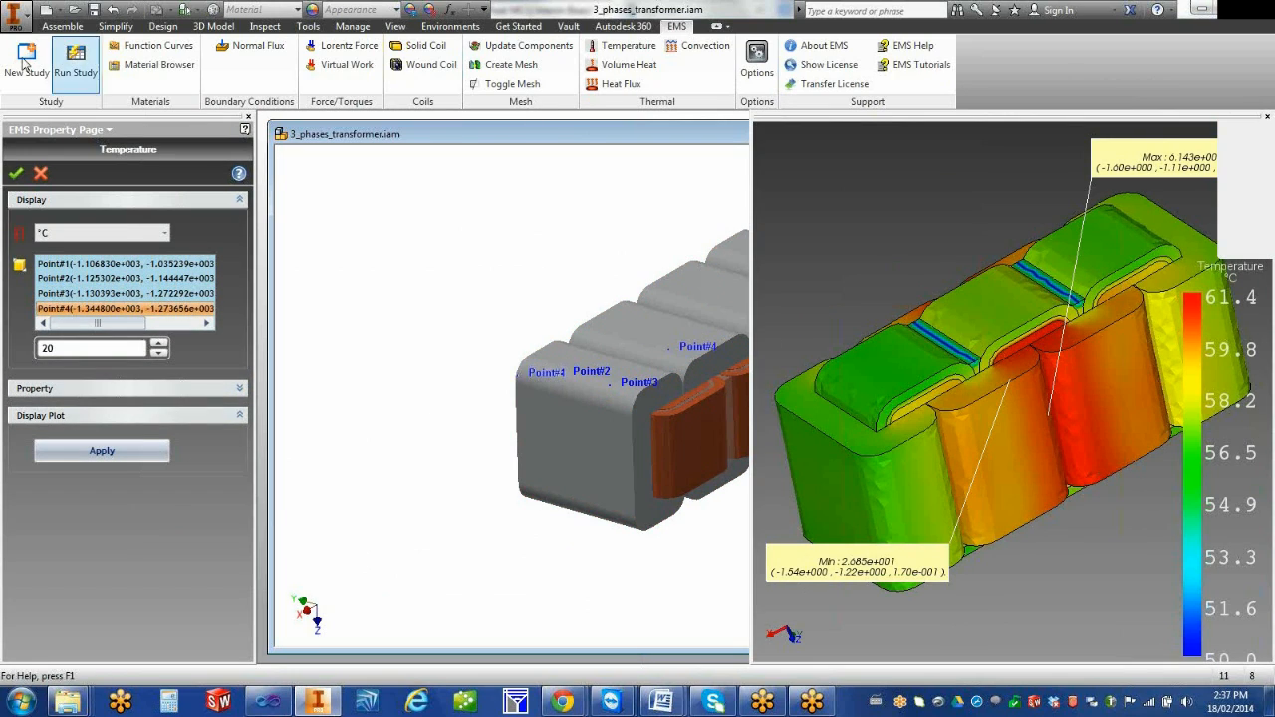
click(16, 176)
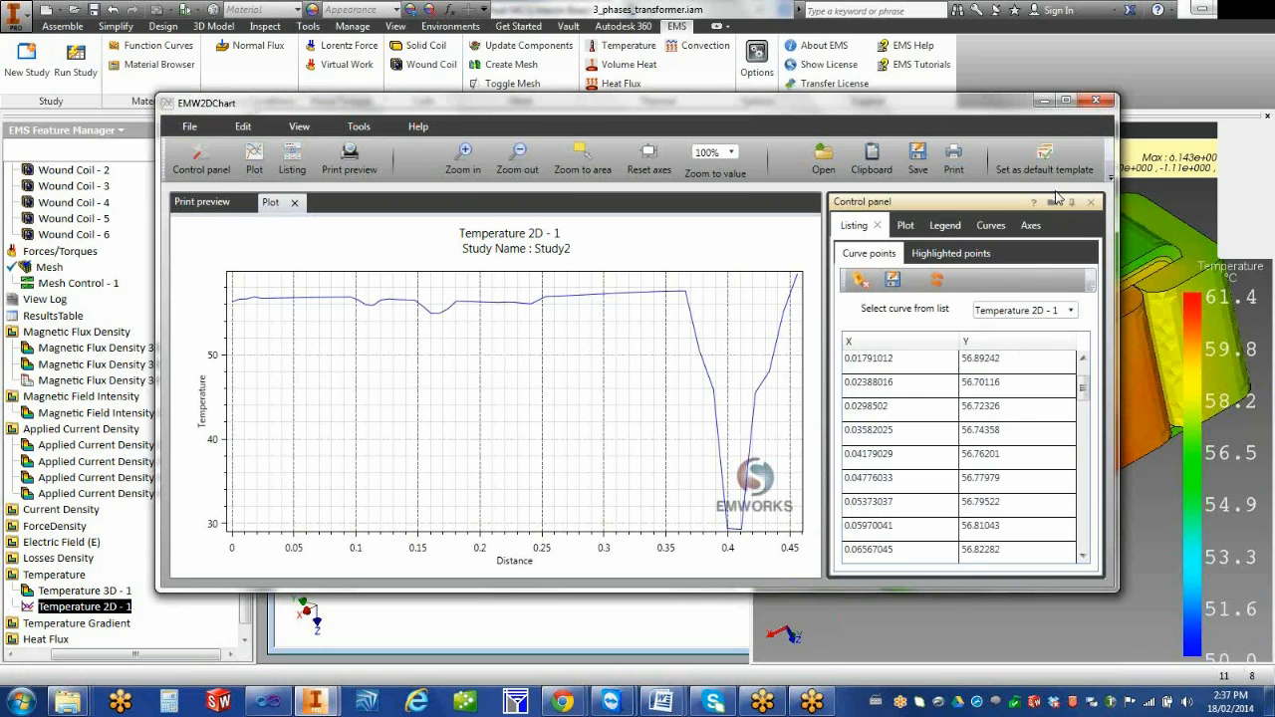
click(1098, 101)
Review the node-by-node listing of temperature values and coordinates for the Temperature 3D - 1 plot, and close it
click(87, 591)
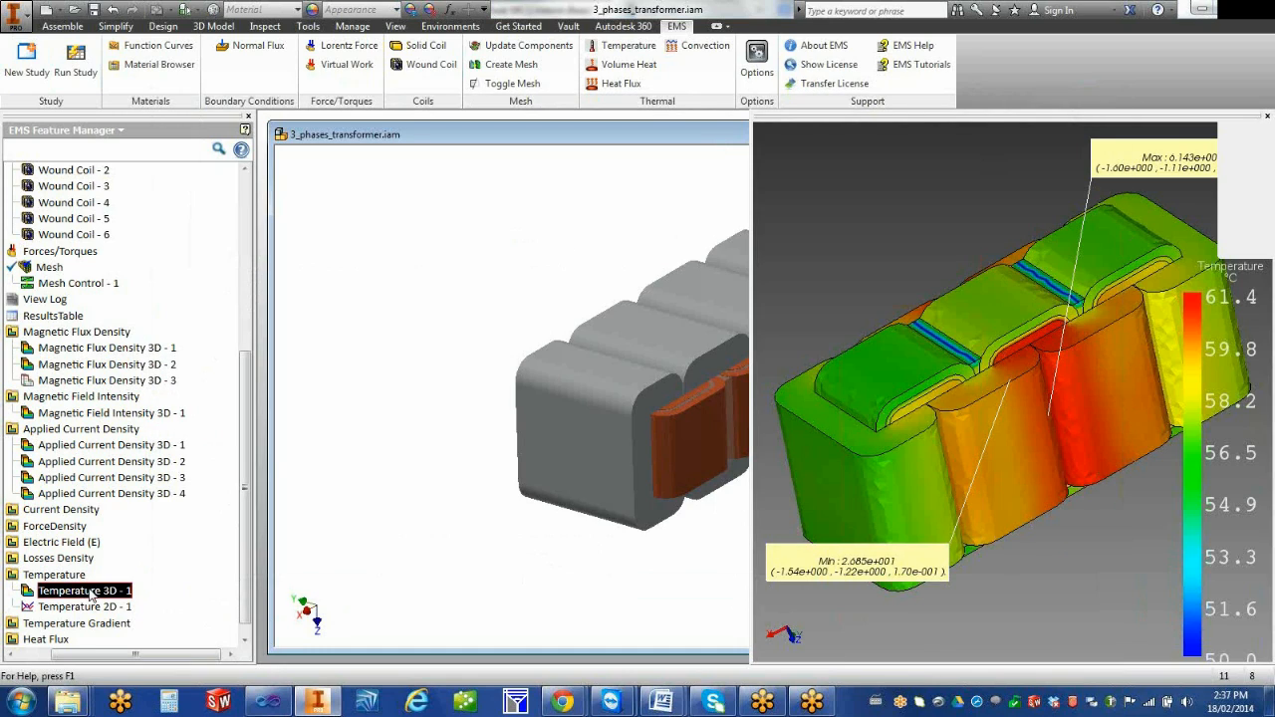
right_click(90, 594)
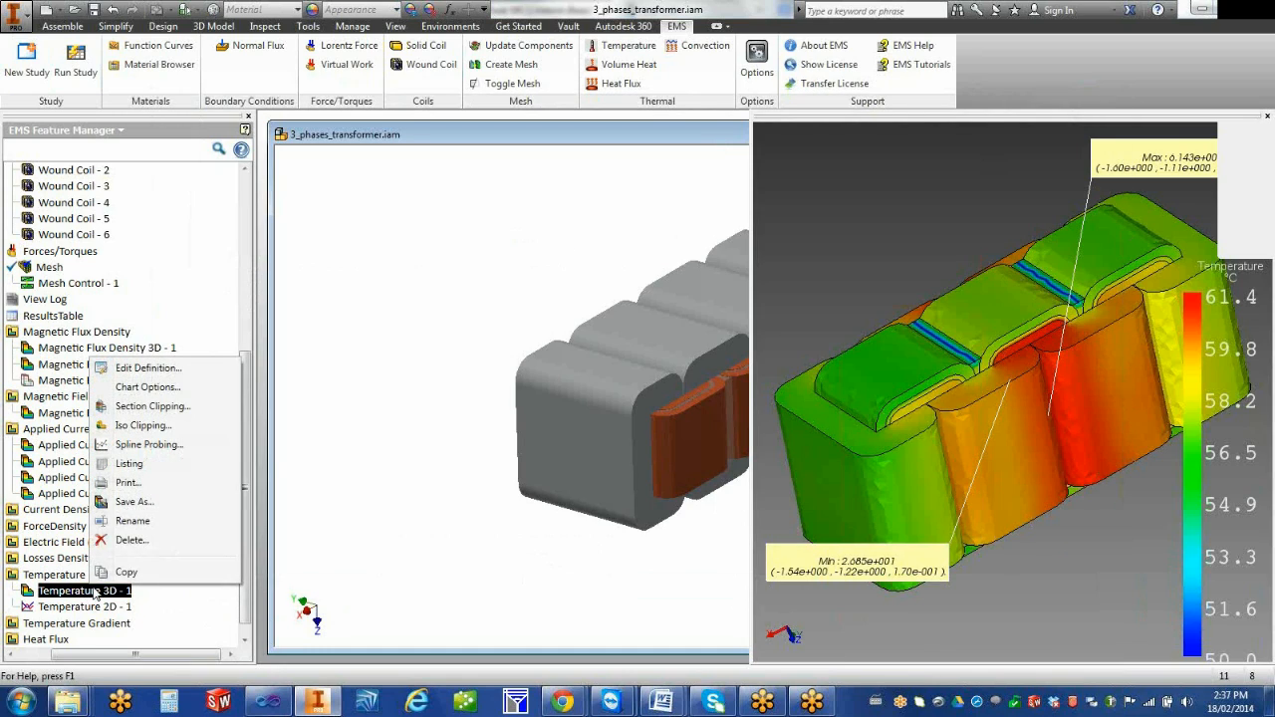
click(186, 468)
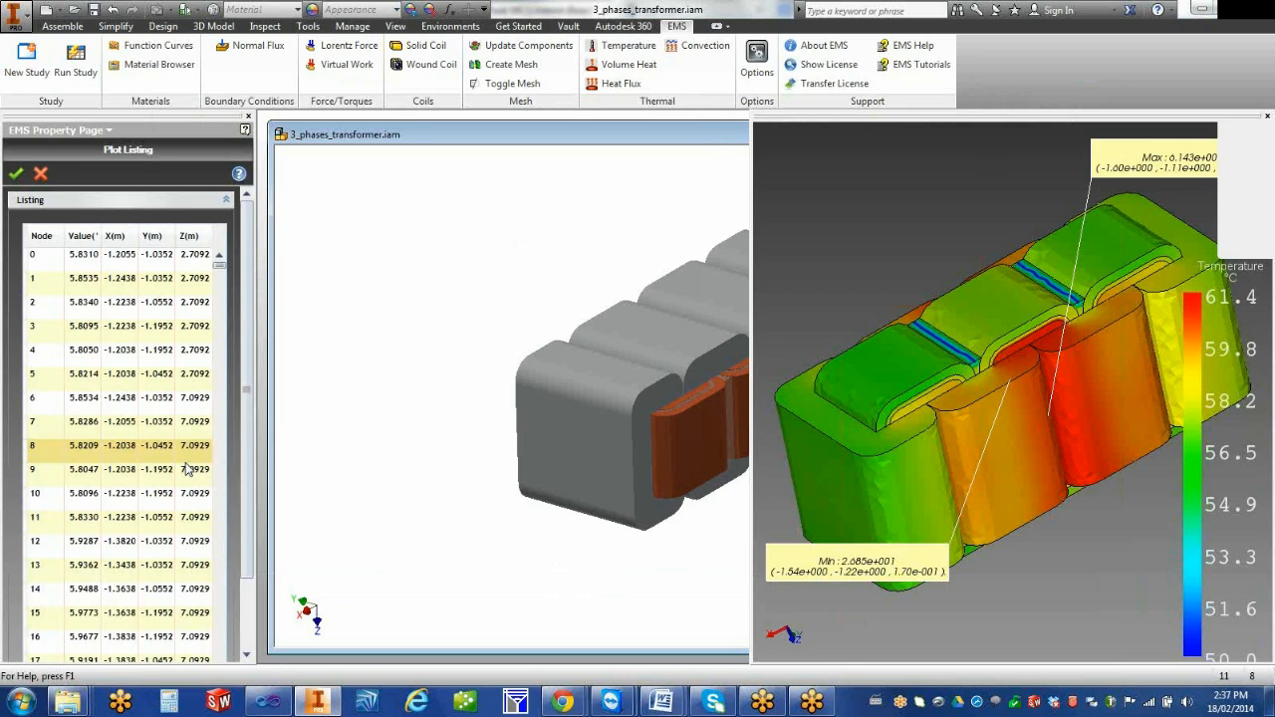
drag(274, 436, 348, 436)
click(50, 257)
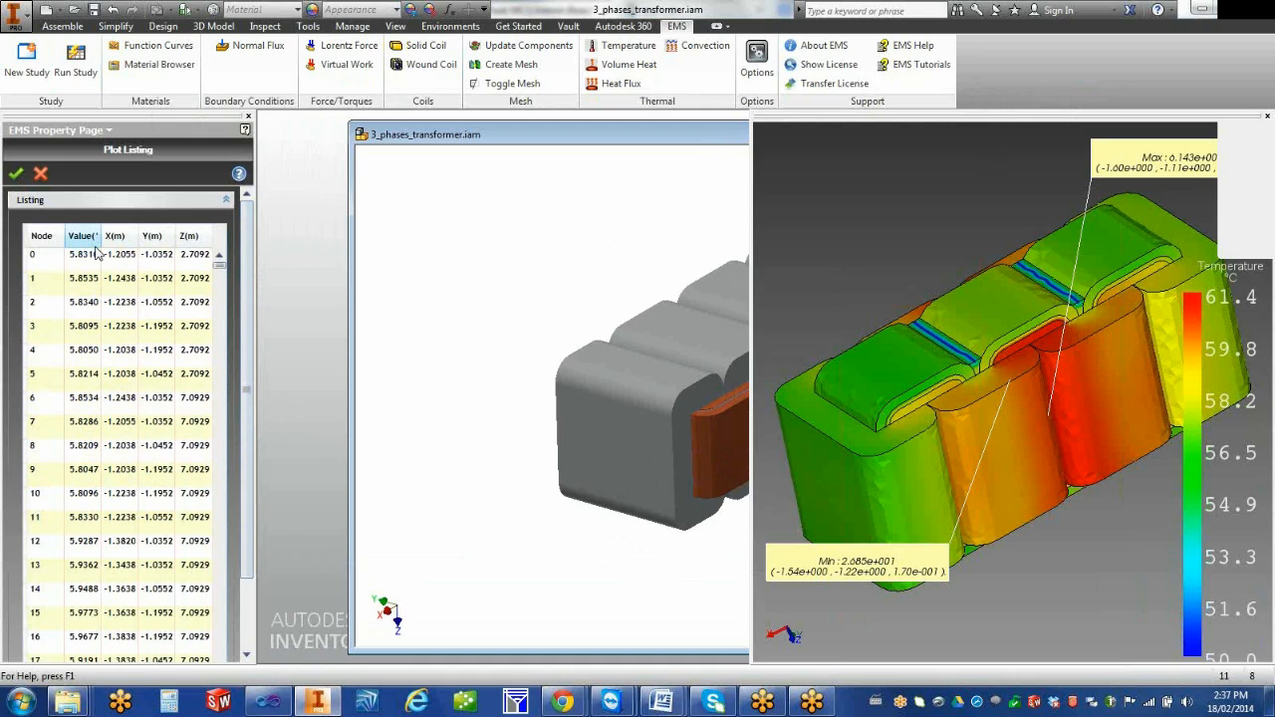
click(42, 177)
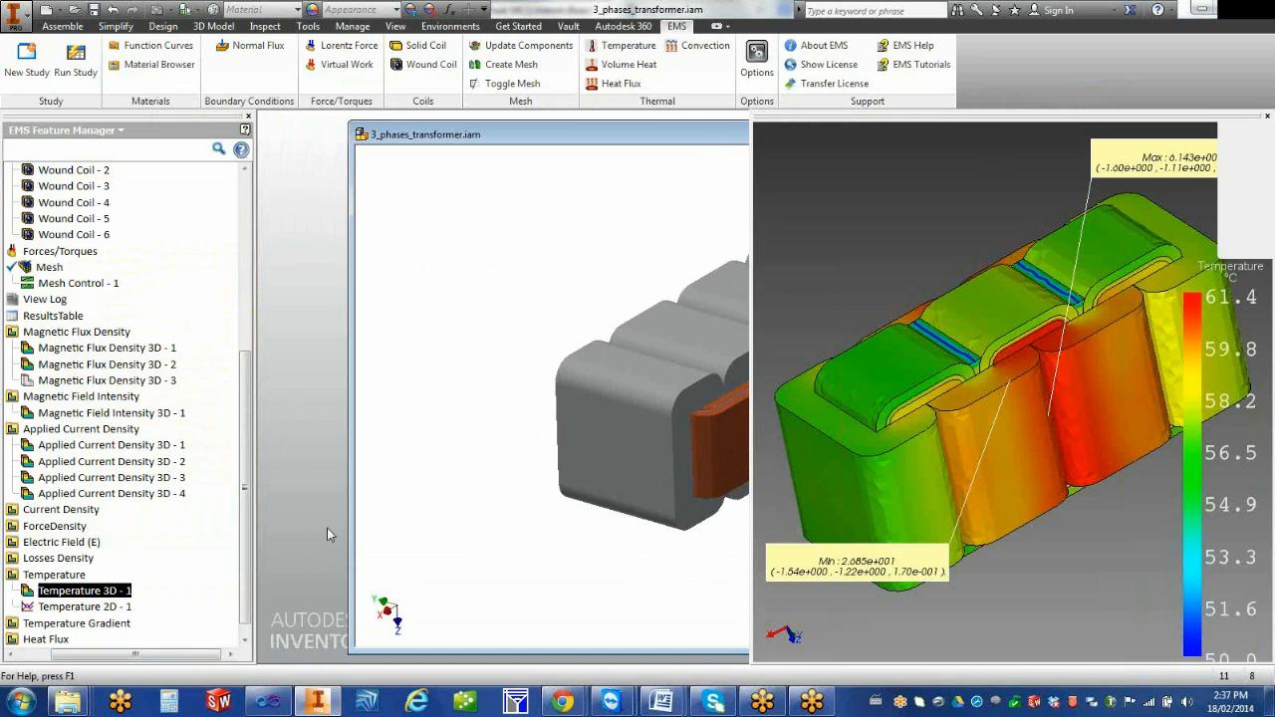
Display the Temperature Gradient 3D - 1 plot of the transformer
scroll(243, 609, down, 1)
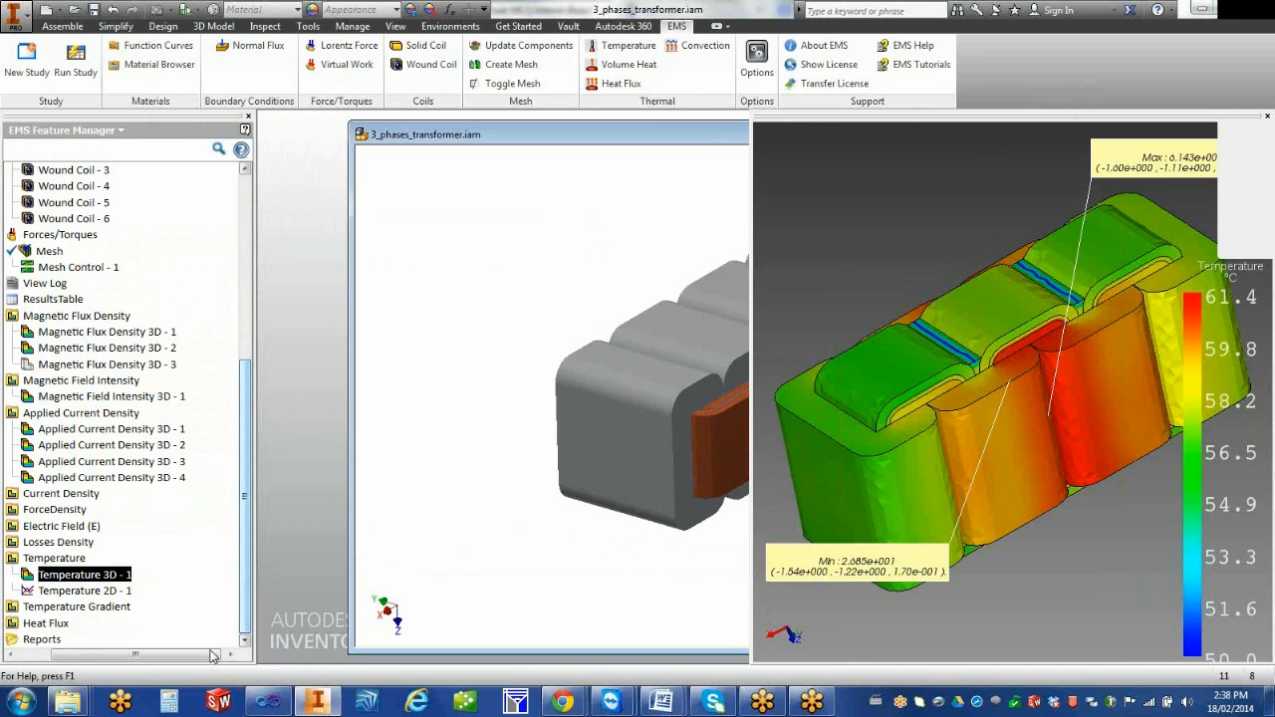
drag(183, 655, 149, 655)
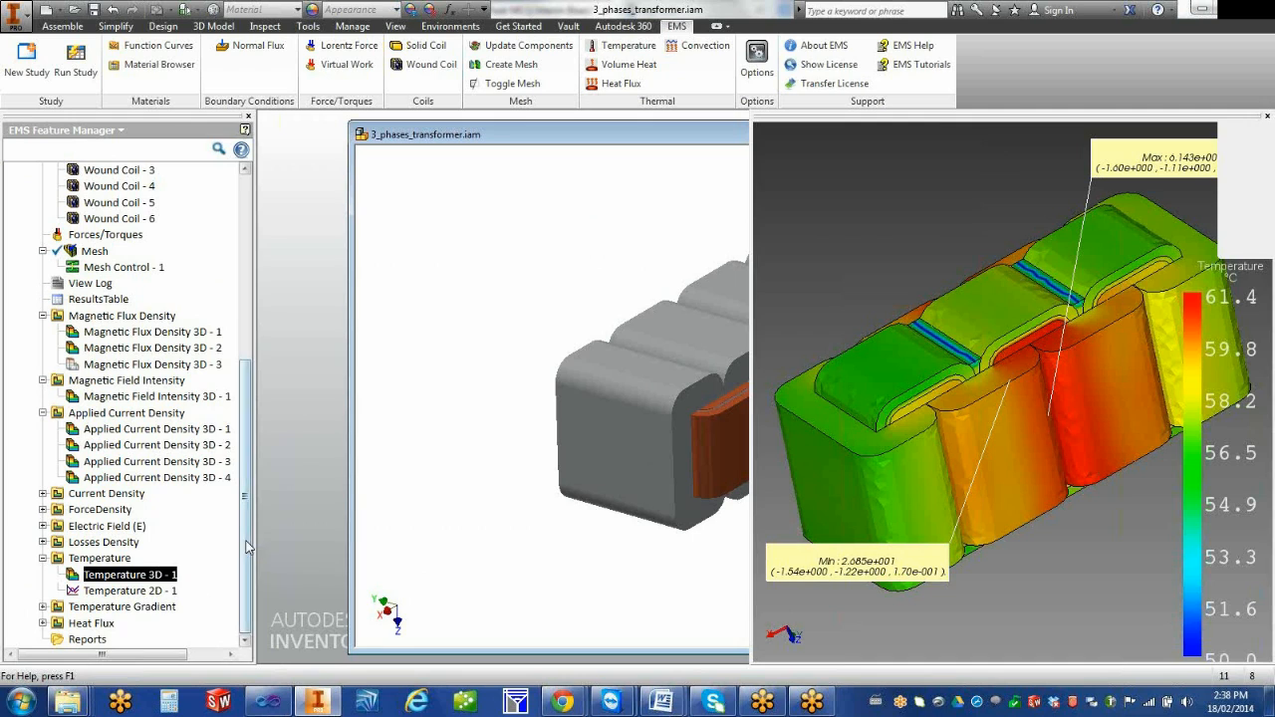
drag(247, 544, 274, 565)
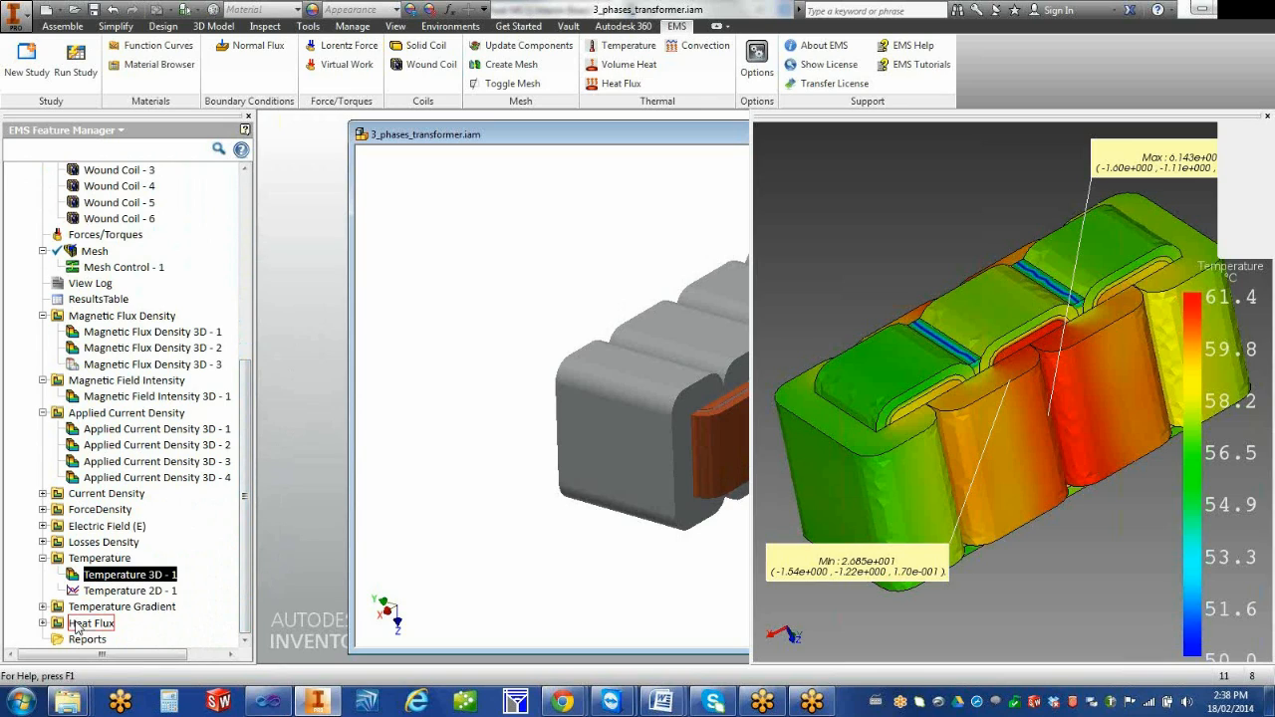
click(44, 606)
click(68, 623)
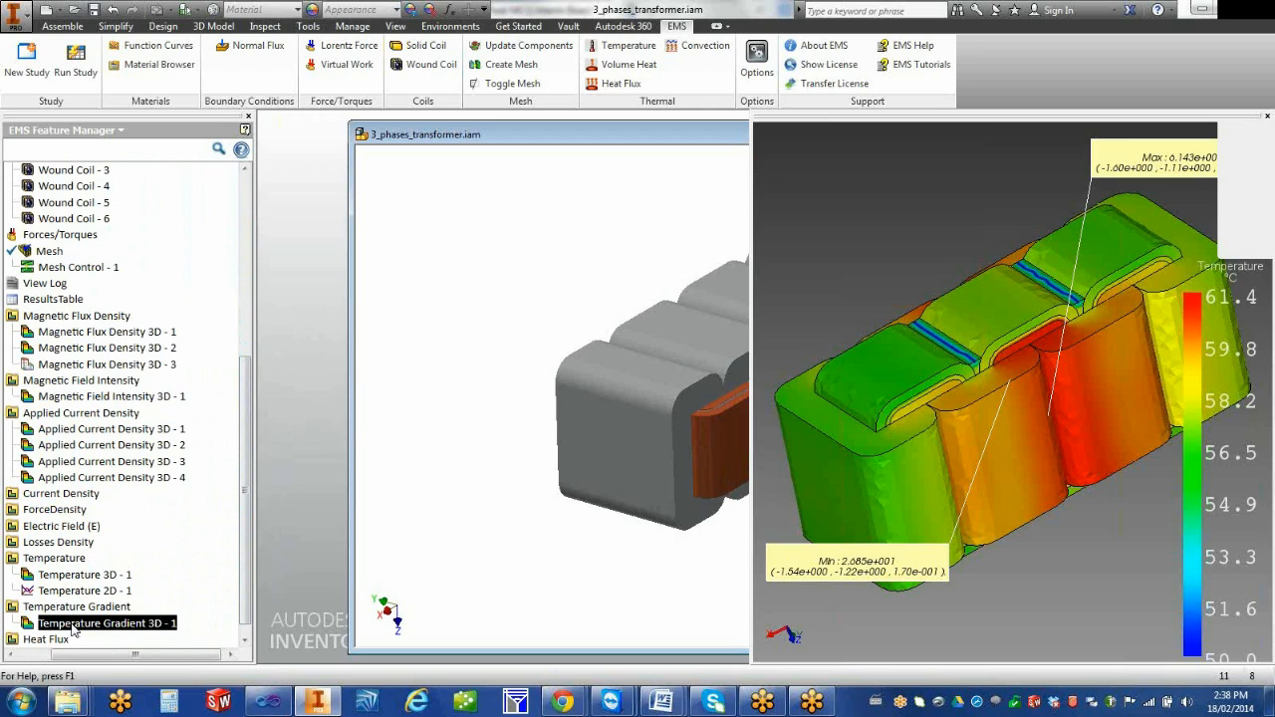
double_click(30, 627)
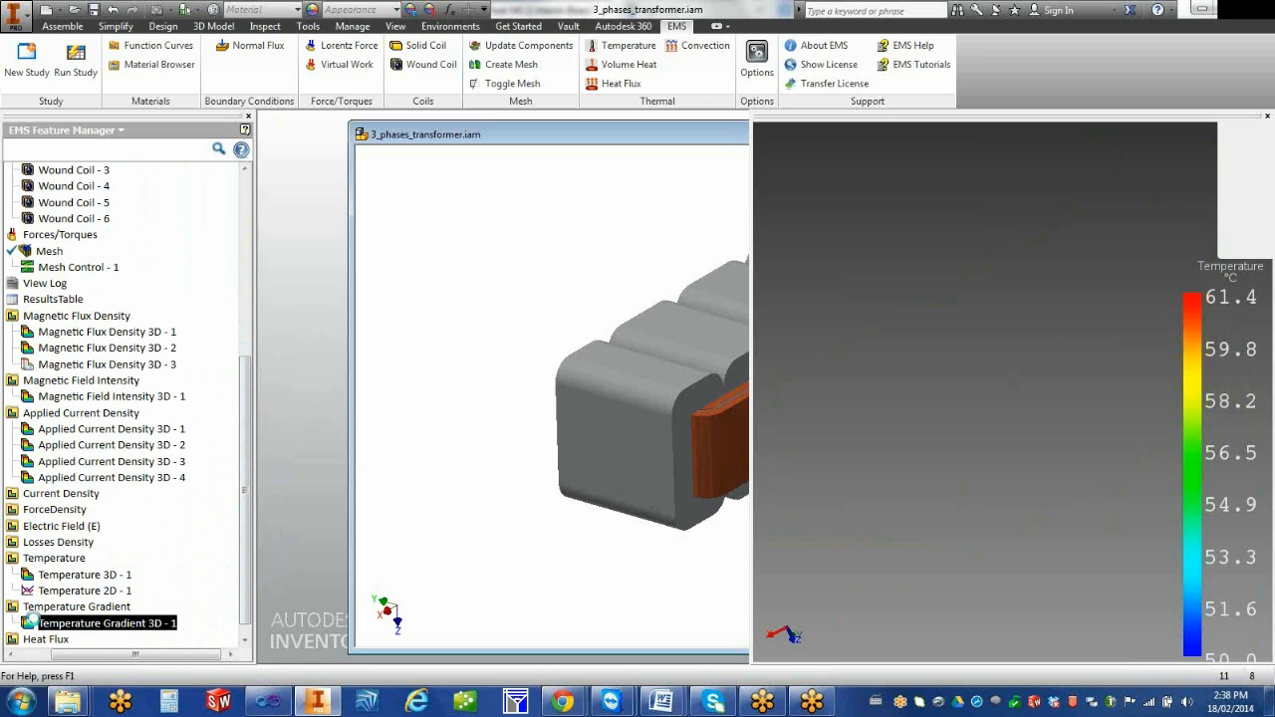
Edit the Temperature Gradient 3D - 1 definition to plot the Z Component
right_click(123, 624)
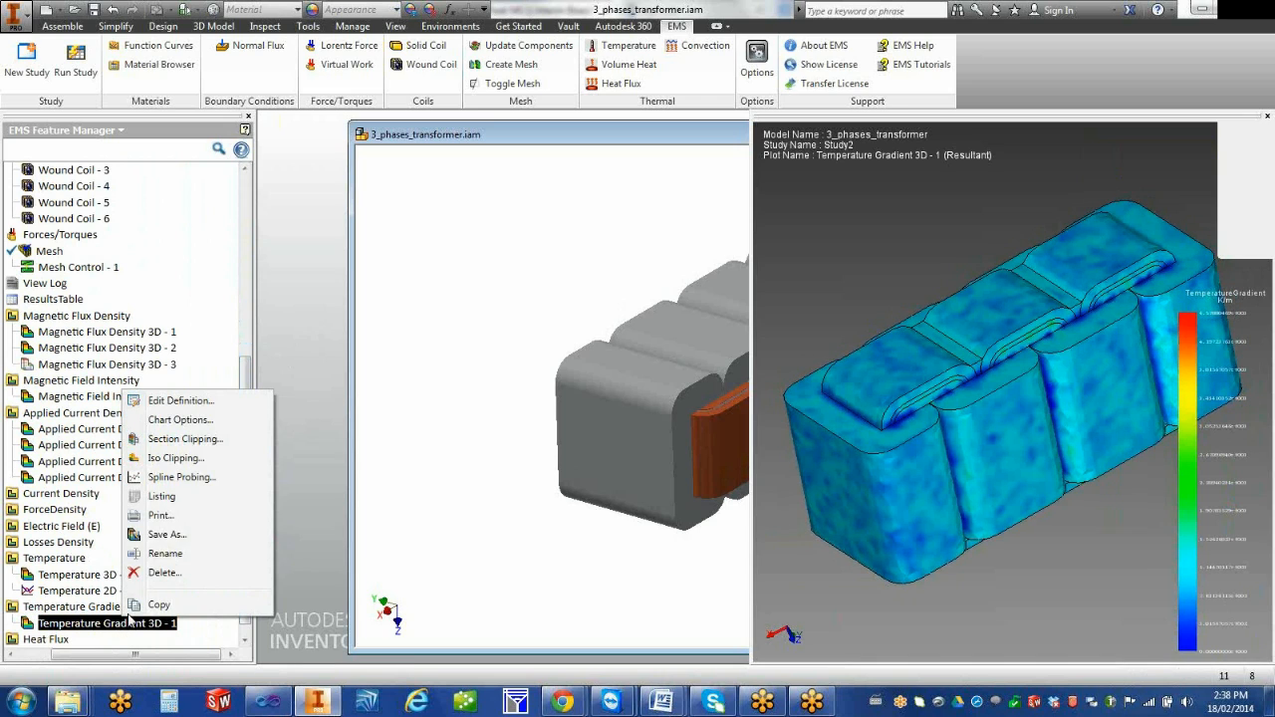
click(230, 401)
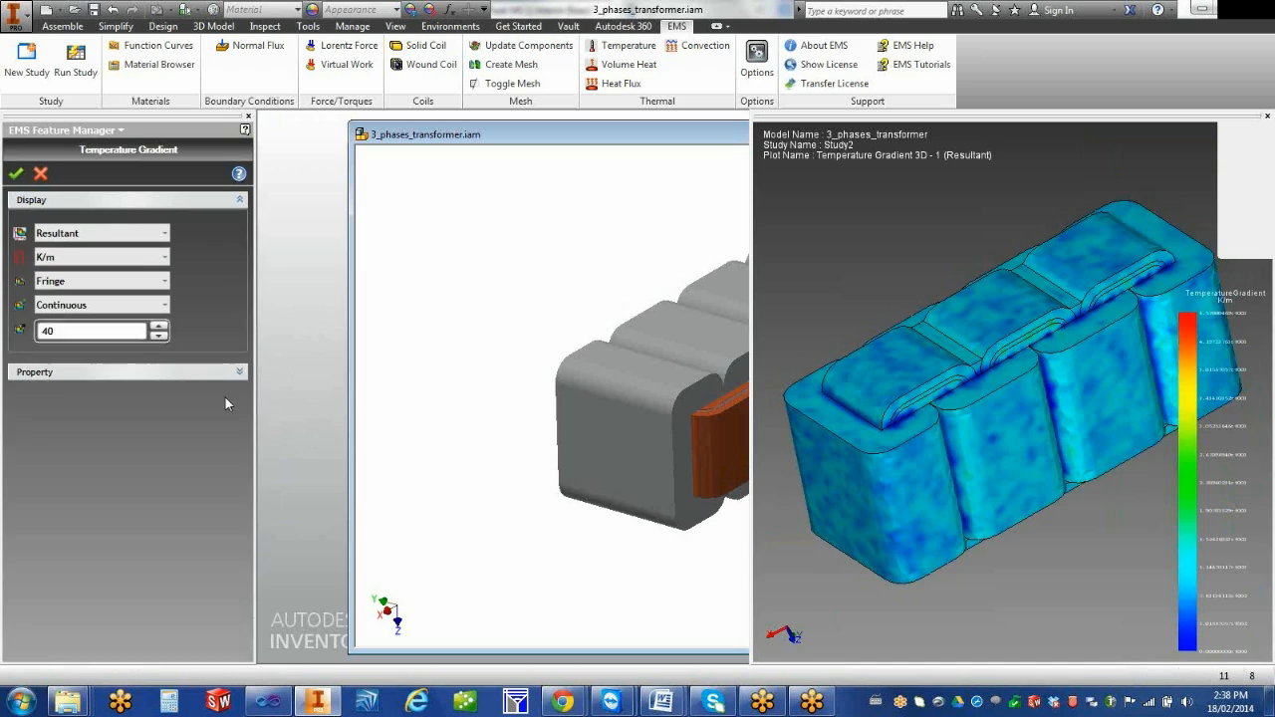
click(123, 232)
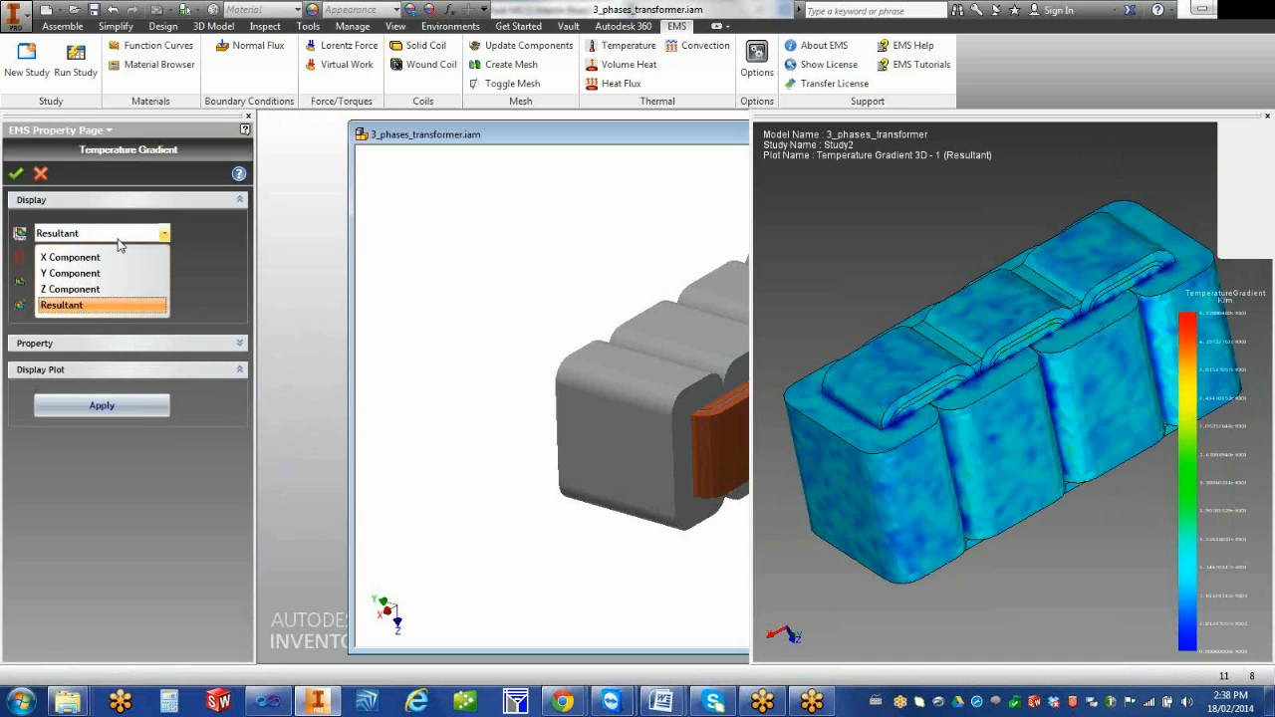
click(99, 289)
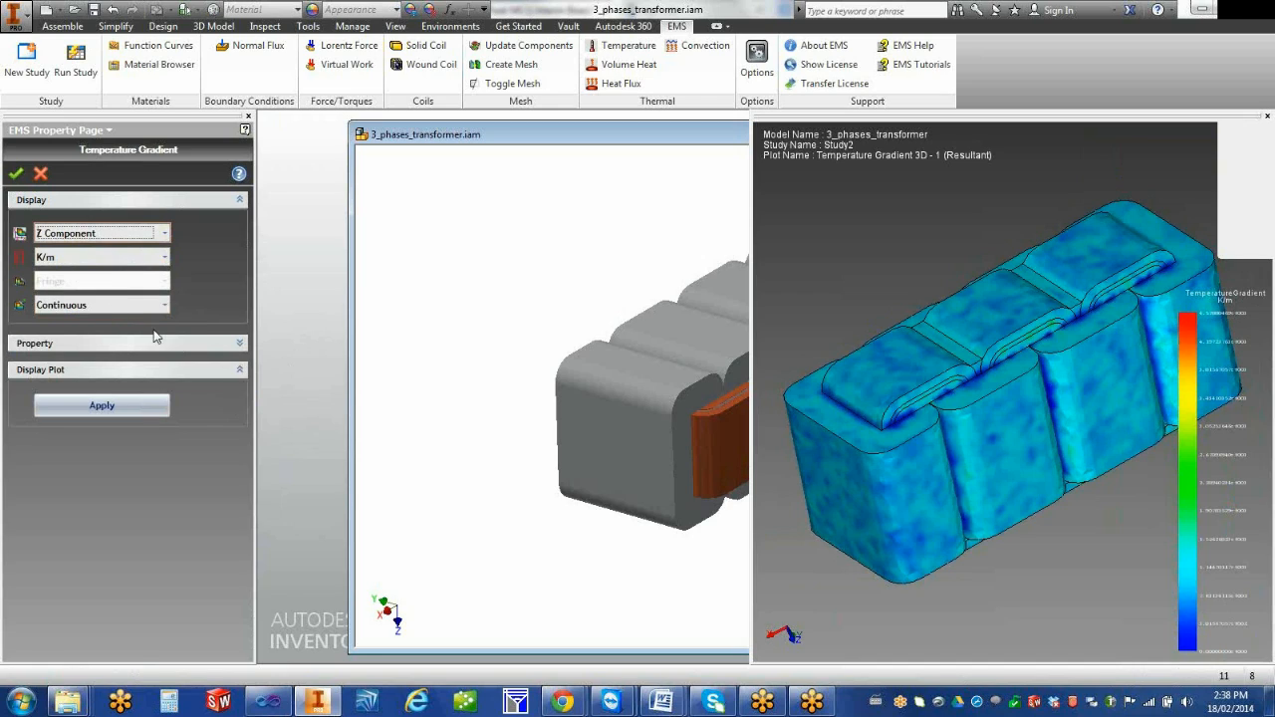
click(16, 175)
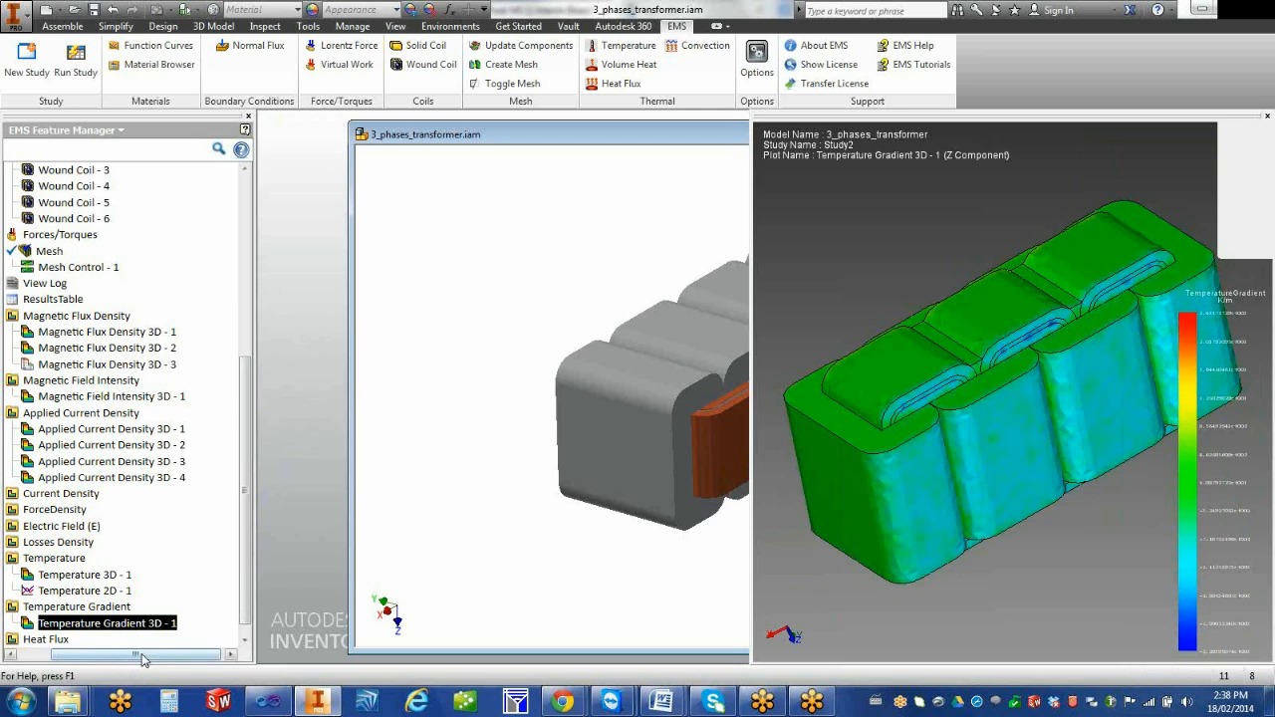
Rename the Temperature Gradient 3D - 1 plot as pl1
drag(141, 656, 105, 655)
scroll(246, 586, down, 1)
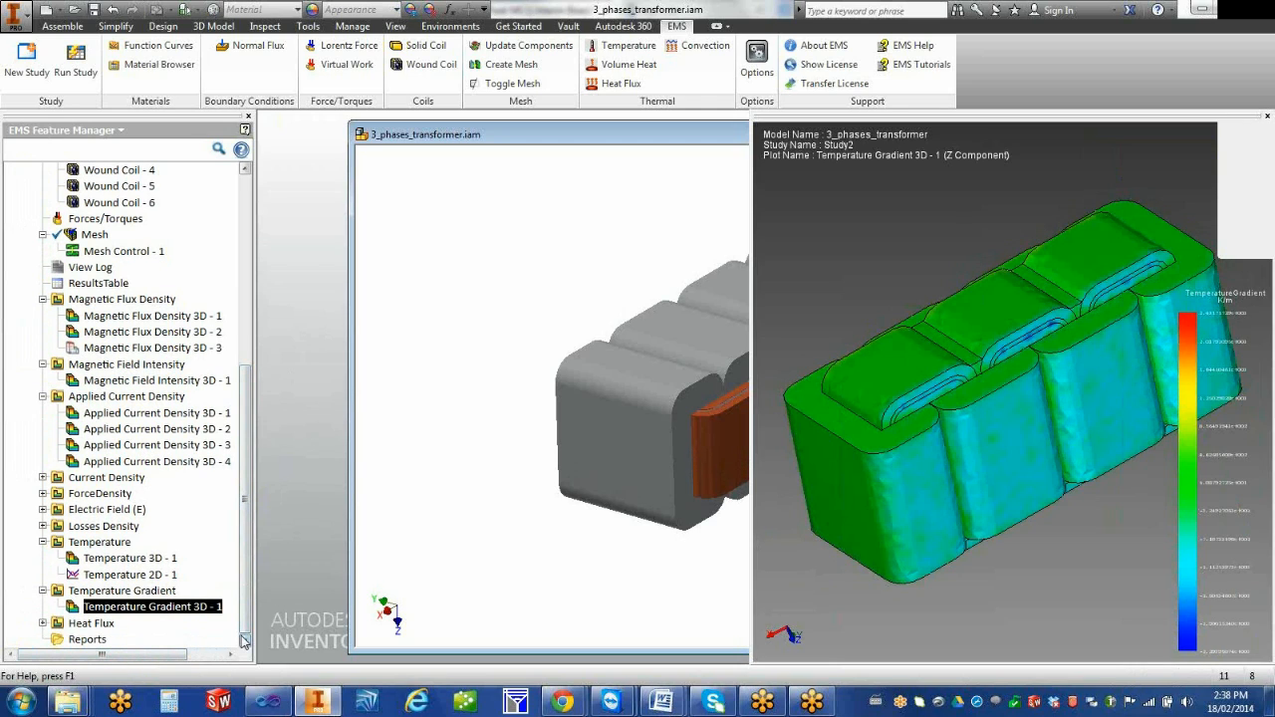
right_click(145, 610)
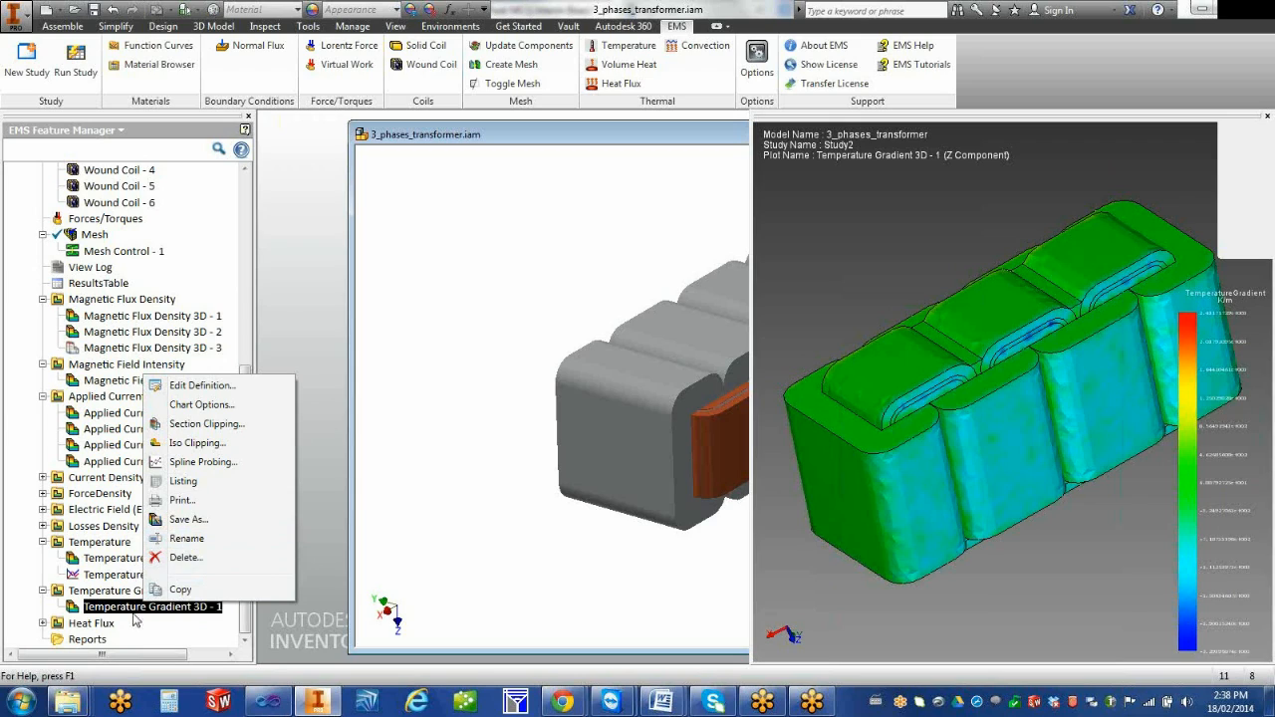
click(189, 539)
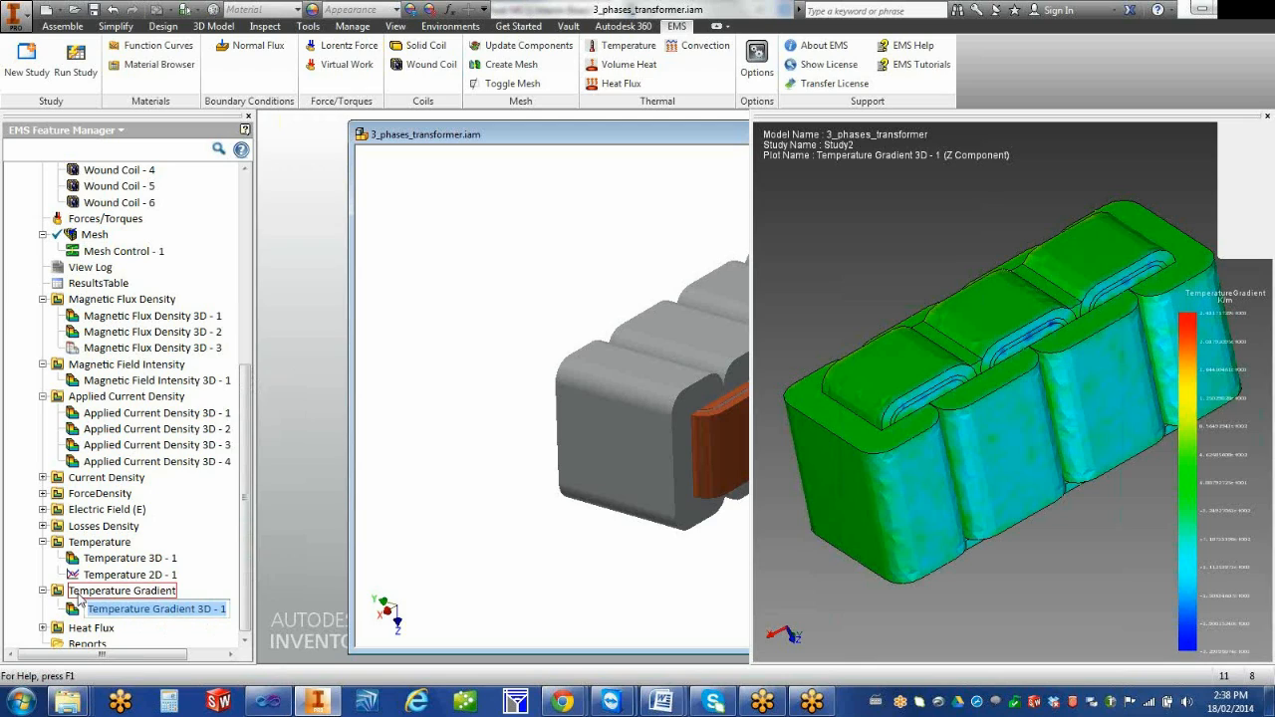
text(pl1)
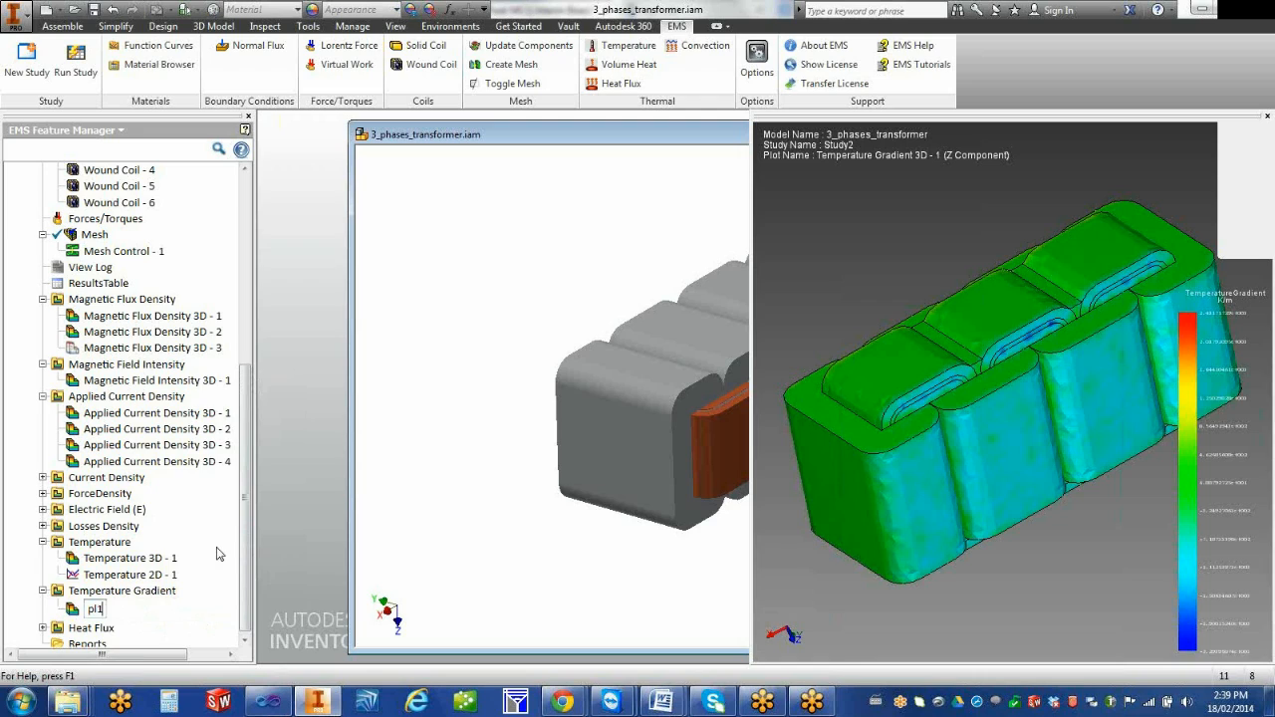
key(Return)
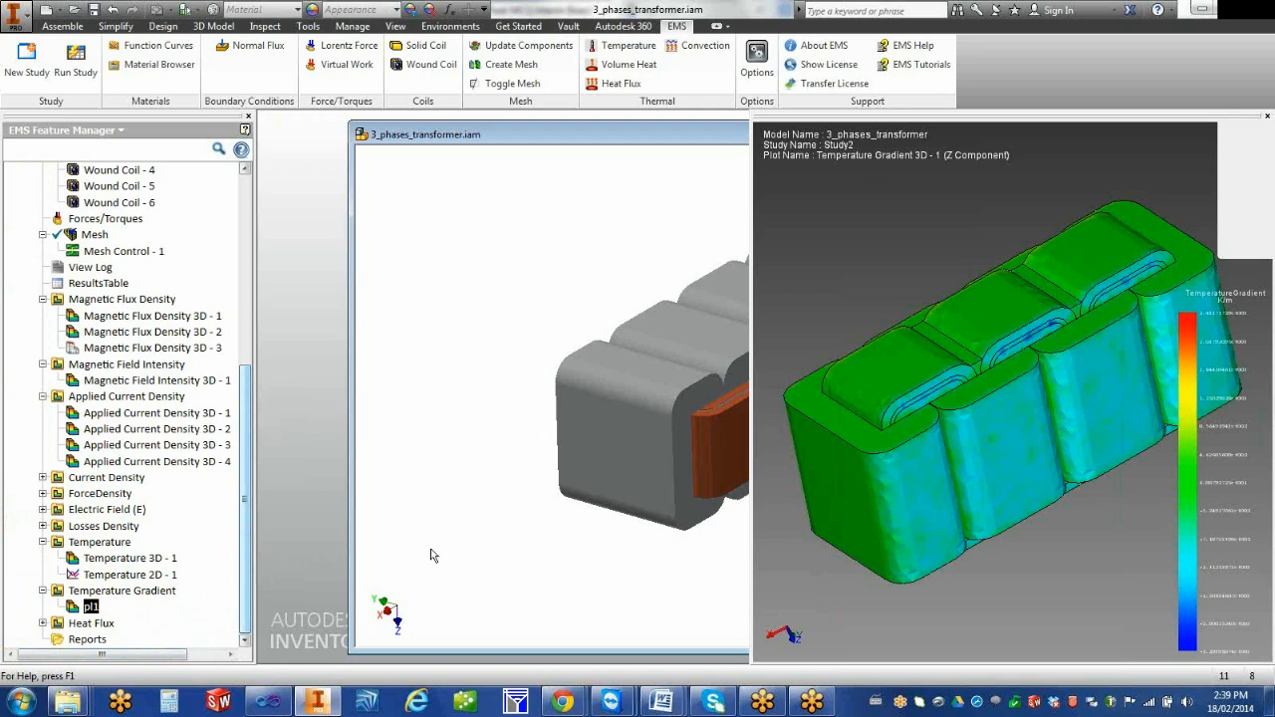
Define a new study report and exclude its Introduction, Description and File Information sections
click(83, 641)
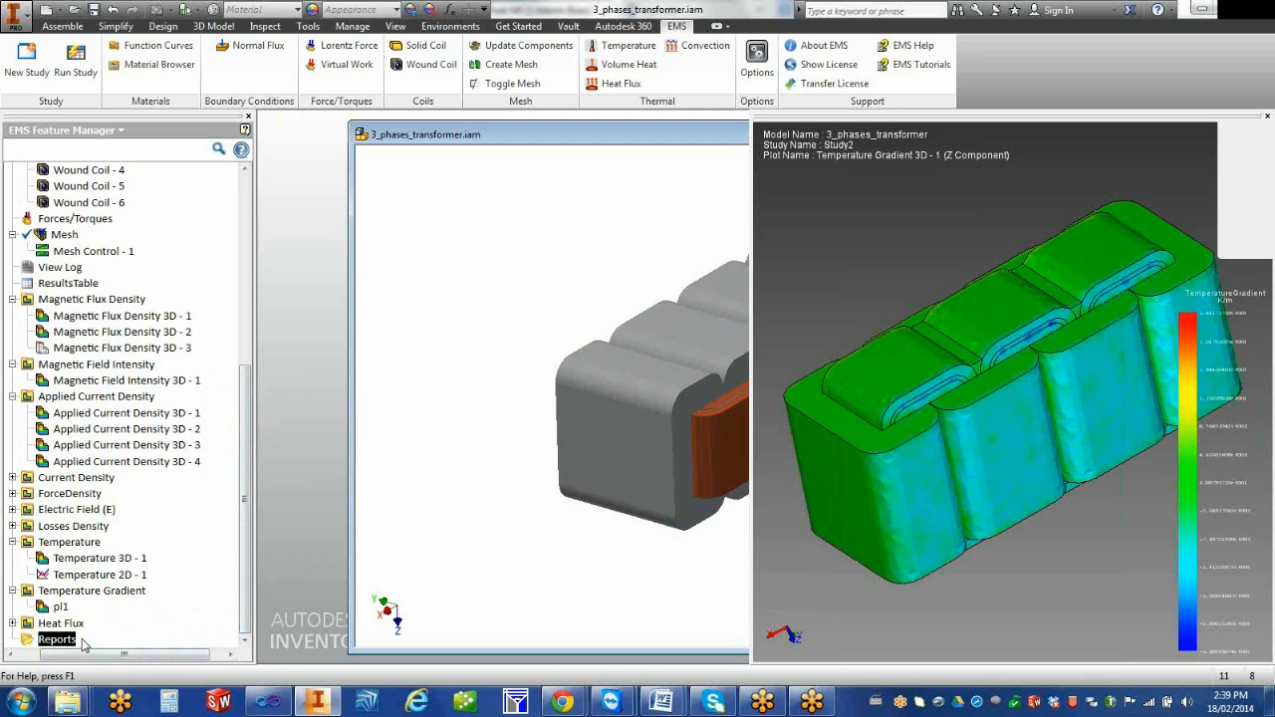
right_click(66, 642)
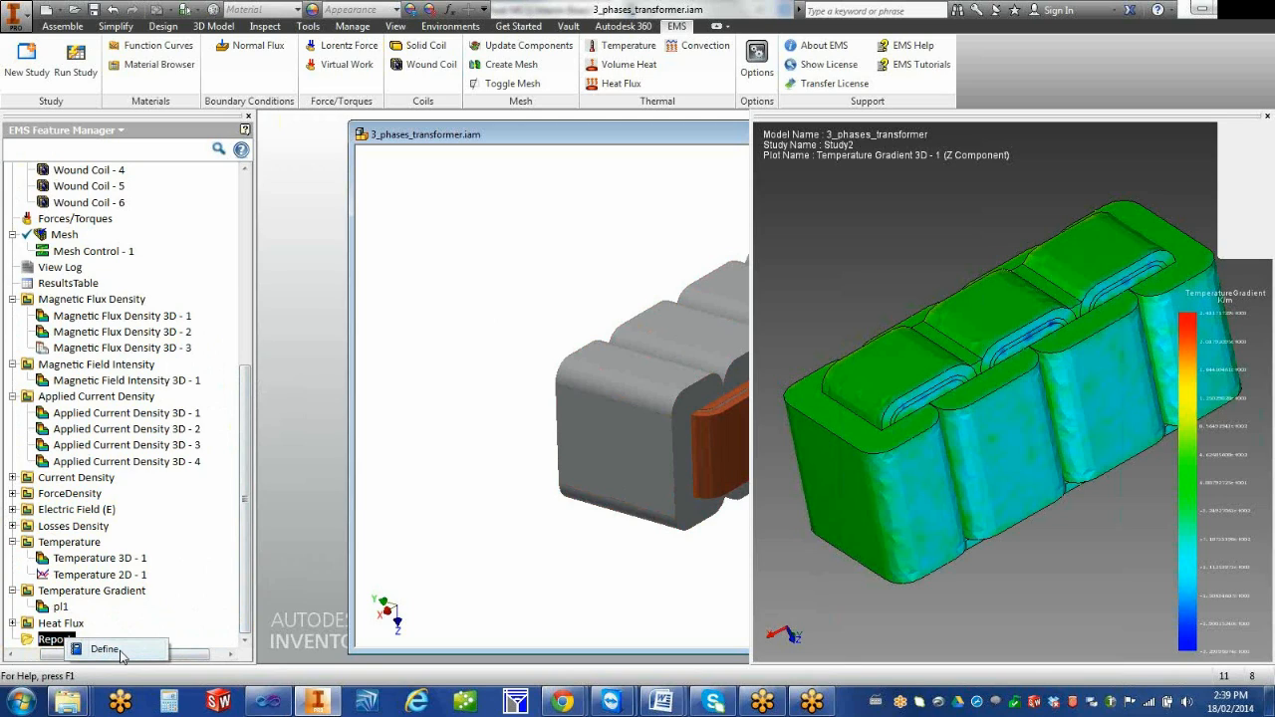
click(105, 649)
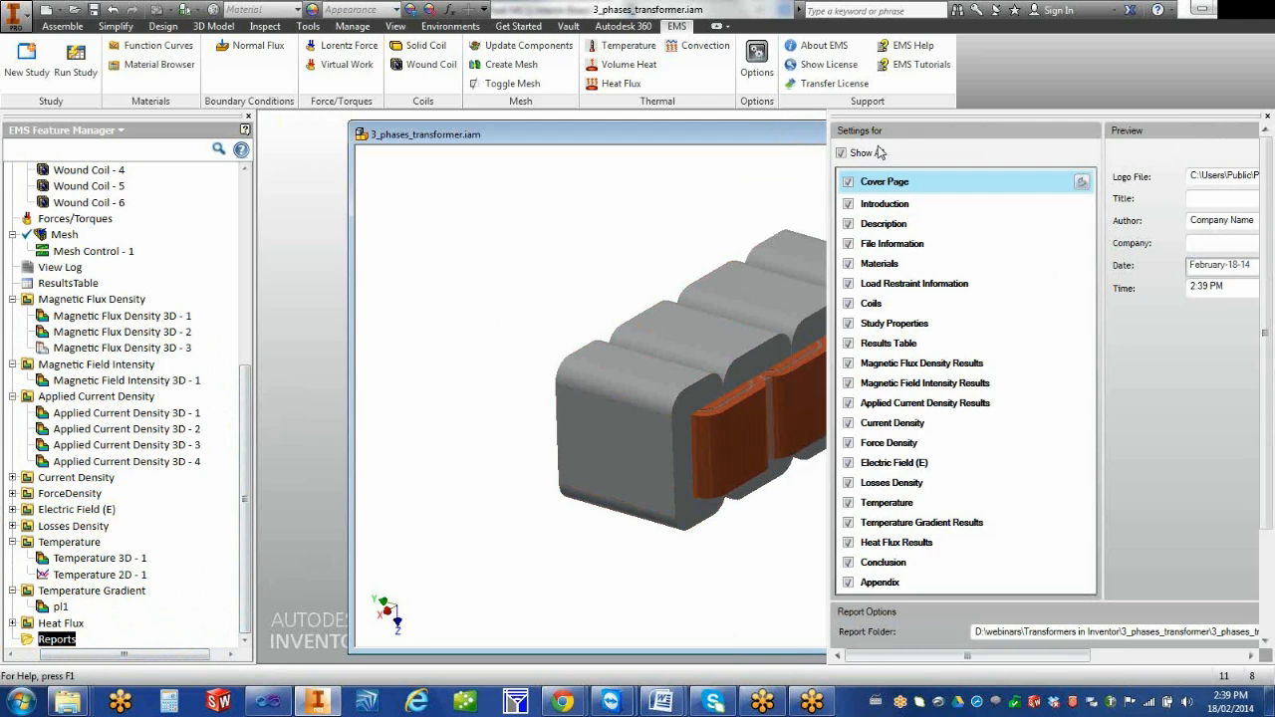
drag(827, 199, 441, 207)
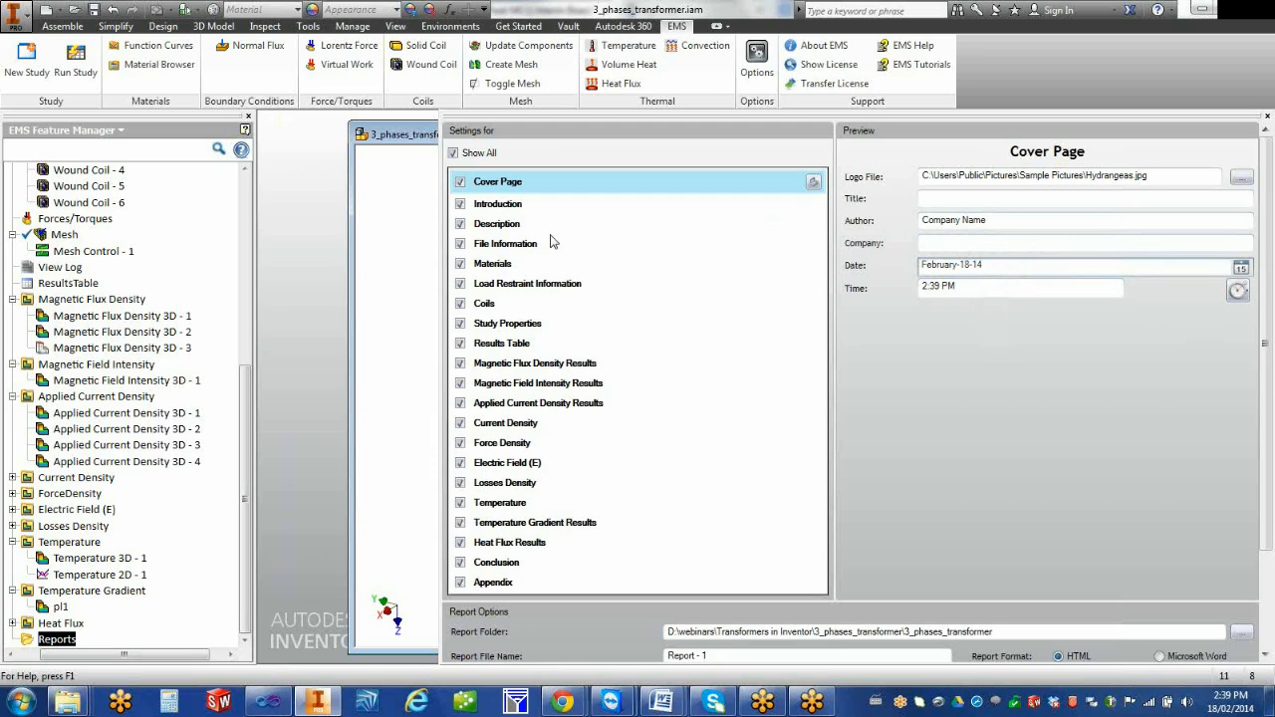
click(461, 204)
click(460, 225)
click(460, 244)
Set the report format to Microsoft Word and generate the report
scroll(1266, 462, down, 3)
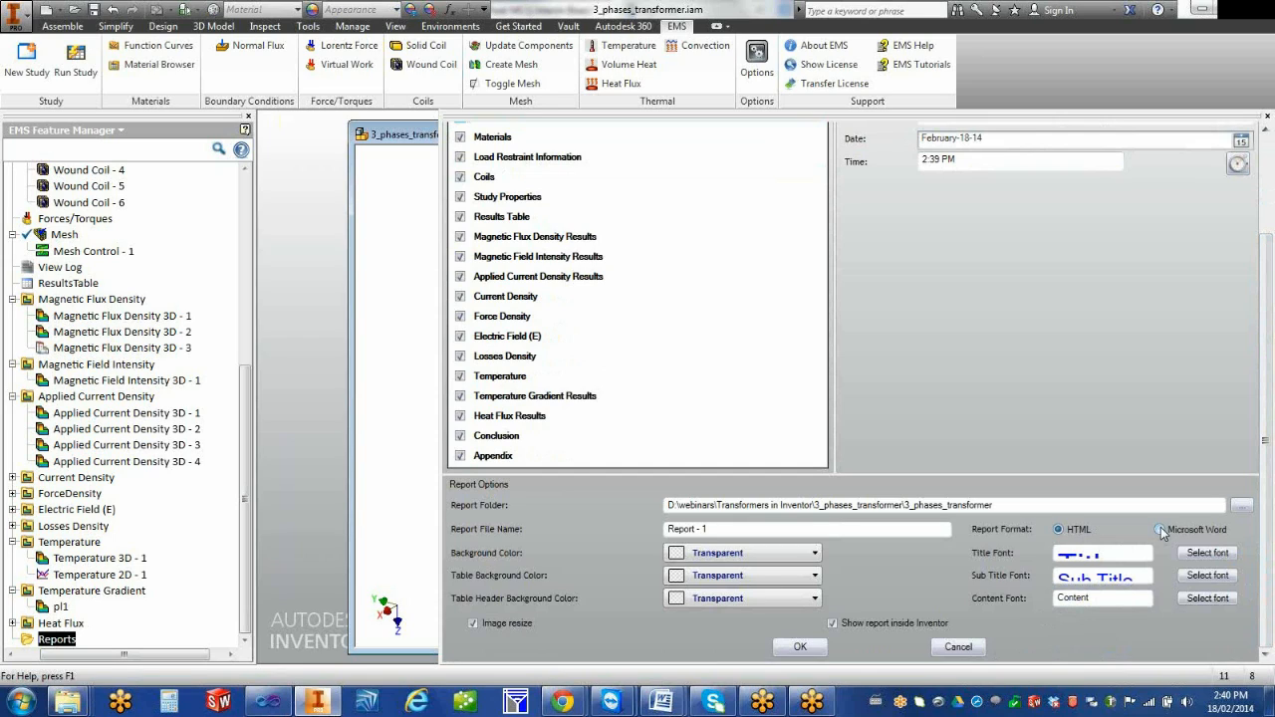
click(1159, 529)
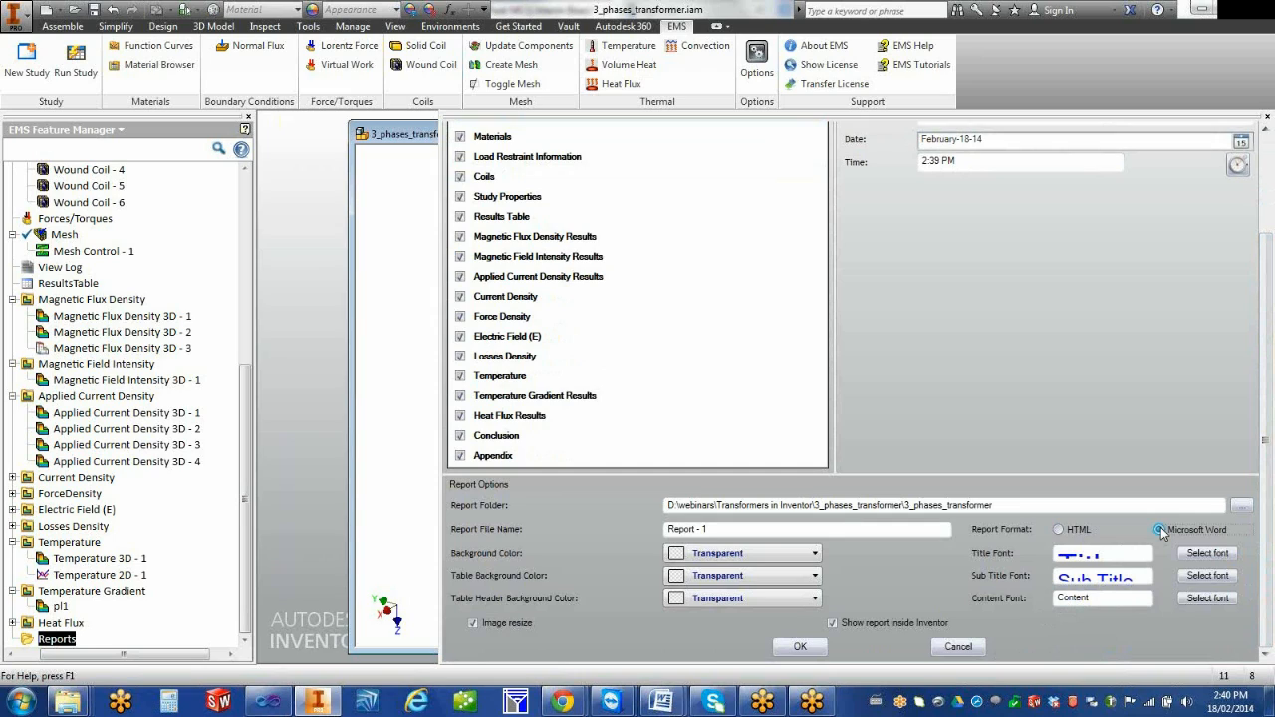
click(803, 647)
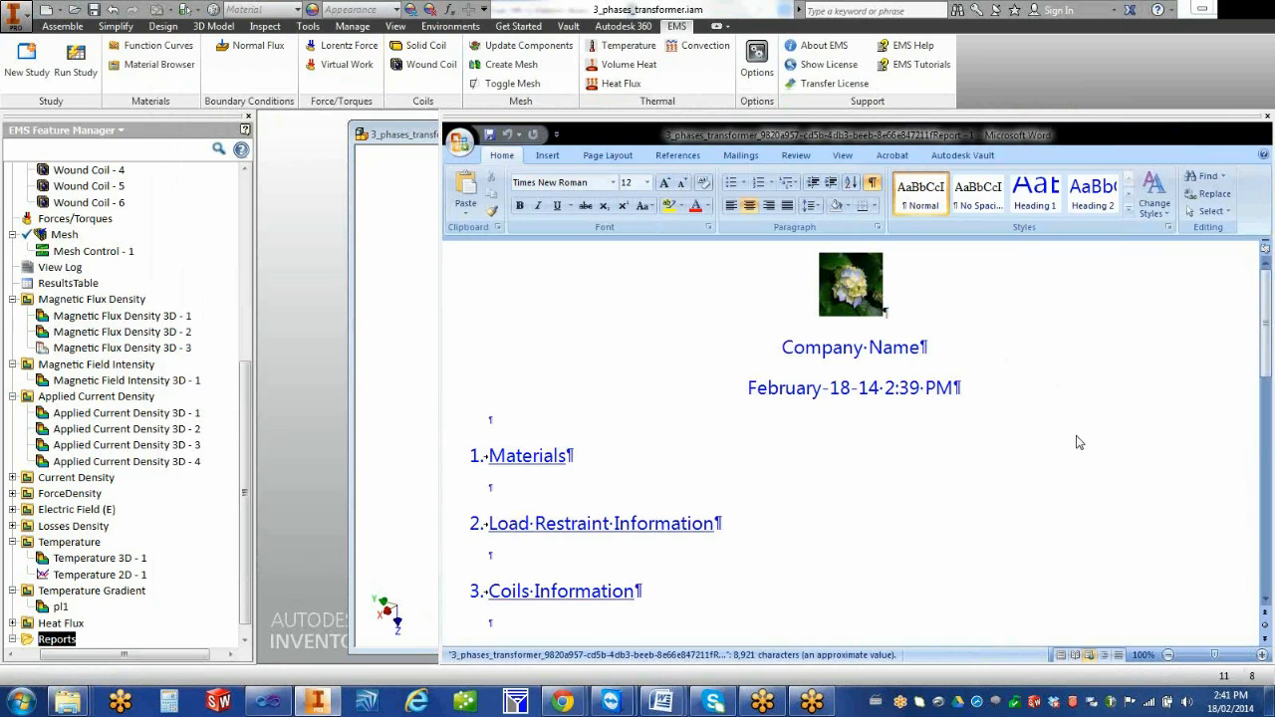
Examine the generated report's table of contents down to the Materials section
scroll(1077, 435, down, 6)
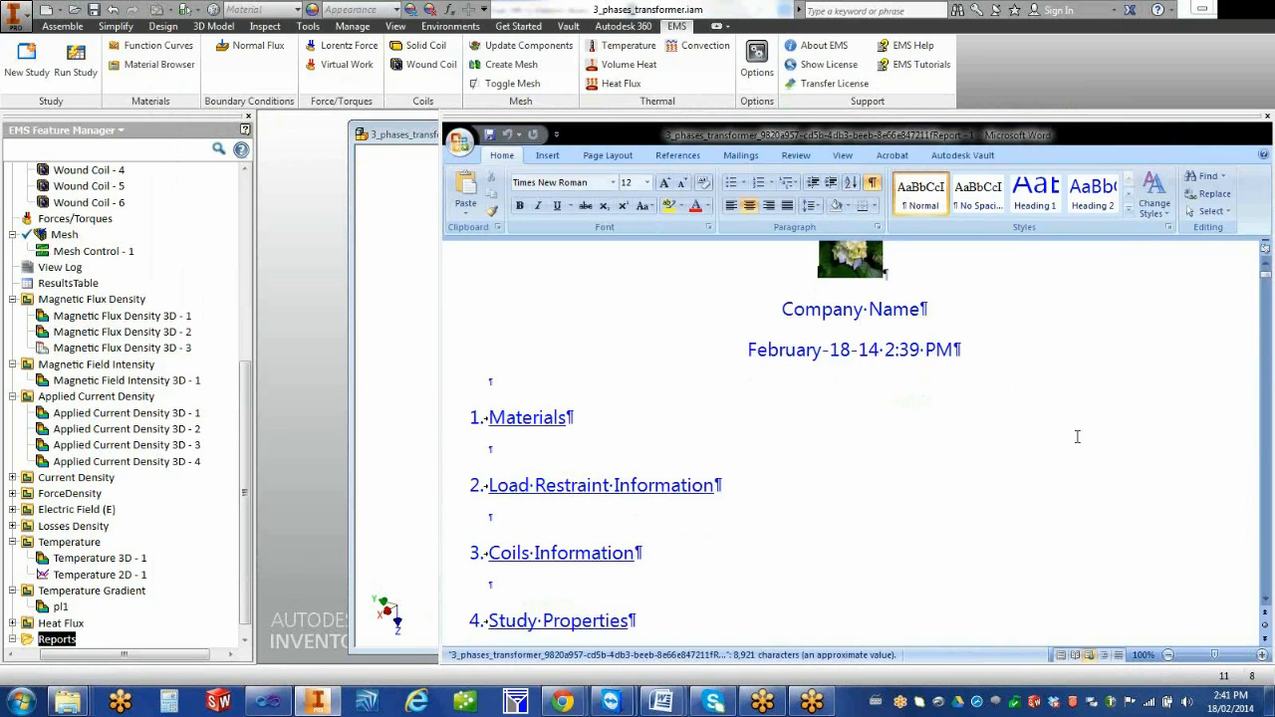
scroll(1076, 435, down, 3)
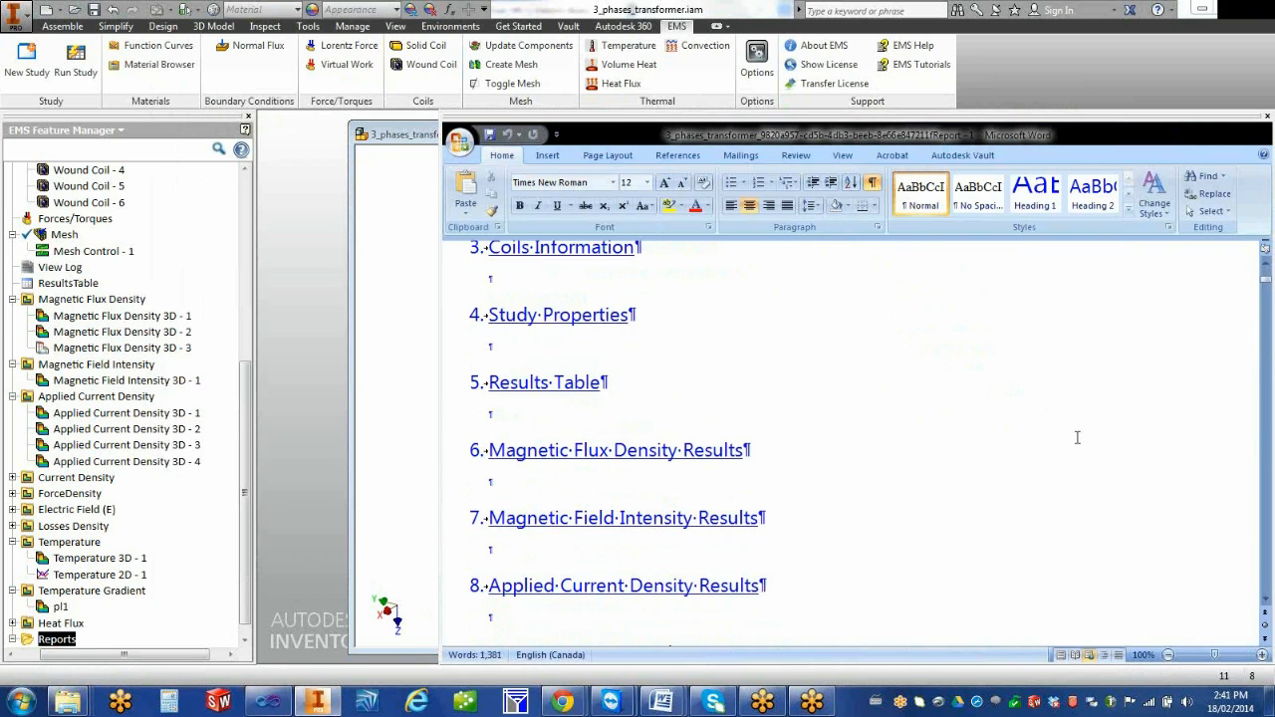
scroll(901, 499, down, 2)
scroll(907, 492, down, 1)
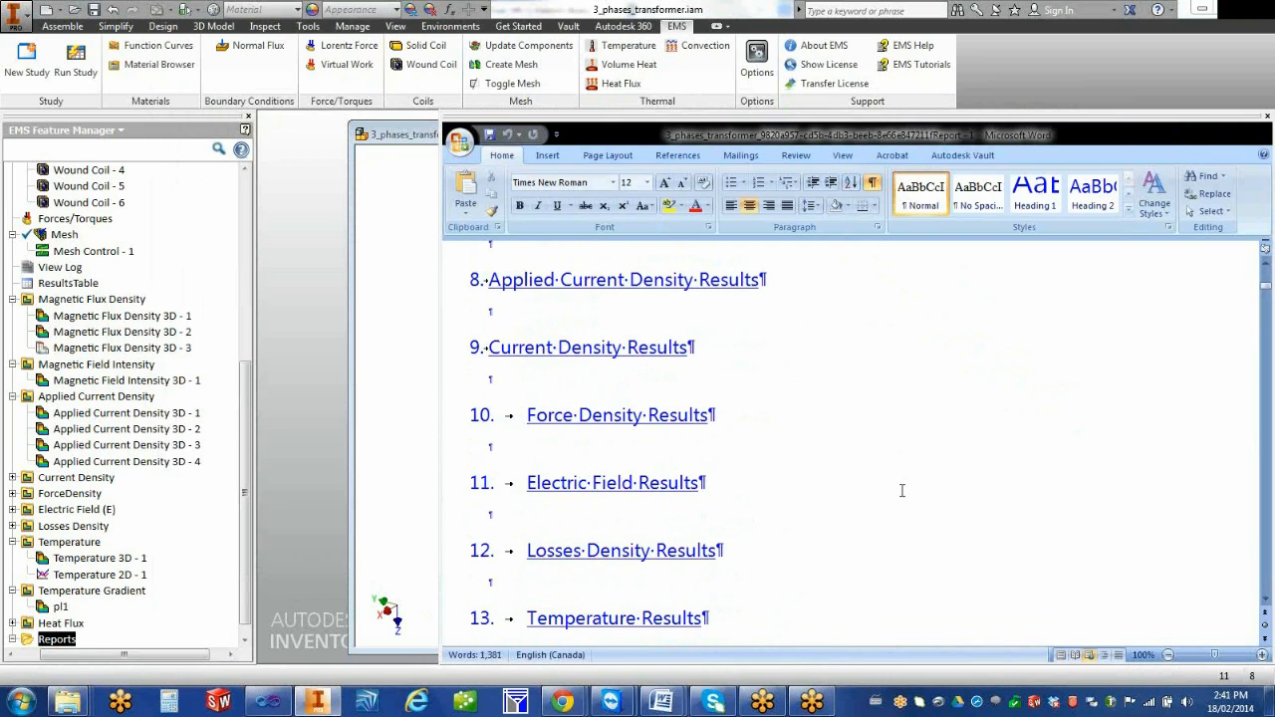
scroll(886, 479, down, 7)
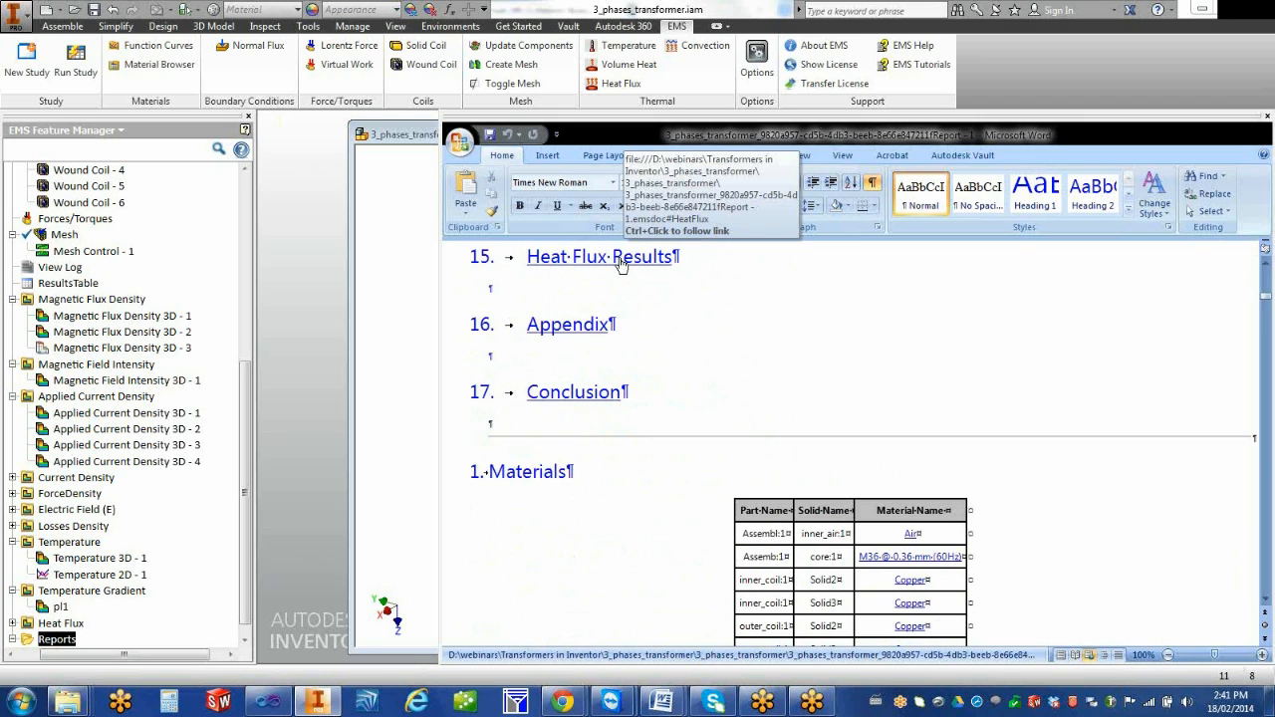
Follow the table of contents entry for Heat Flux Results and examine the report's Heat Flux 3D - 1 plot
ctrl+click(621, 261)
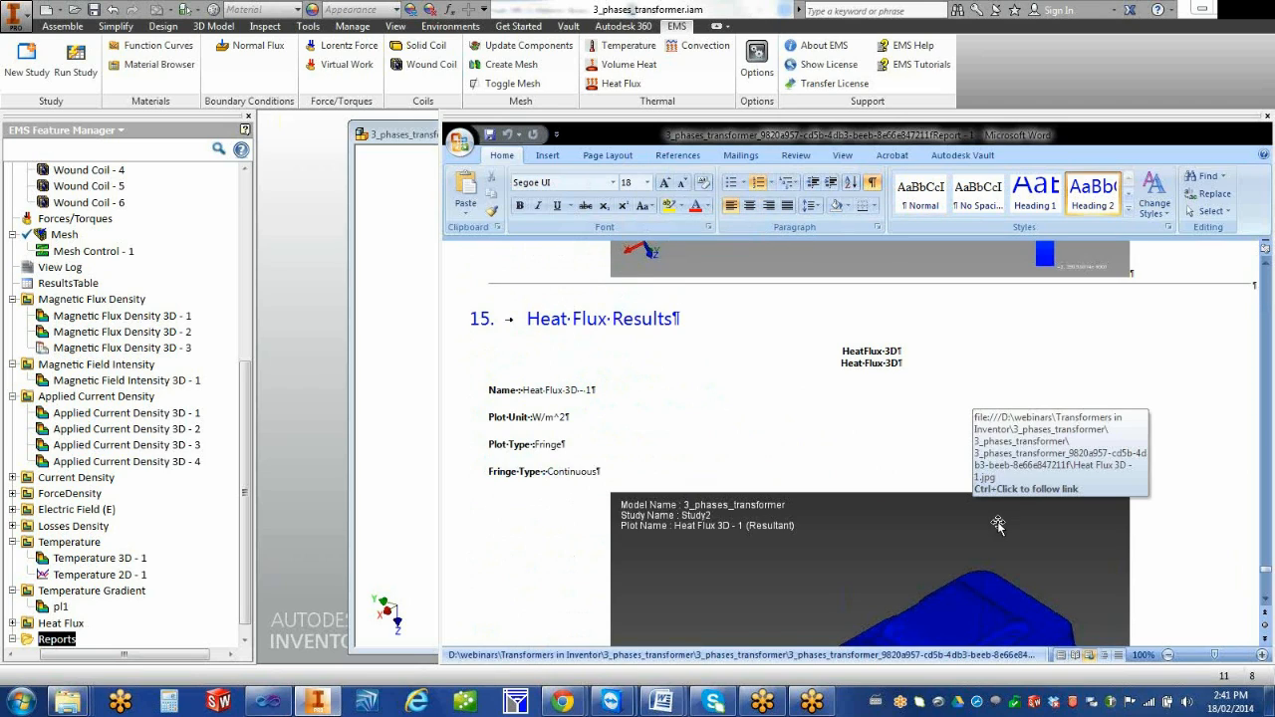
scroll(1049, 570, down, 3)
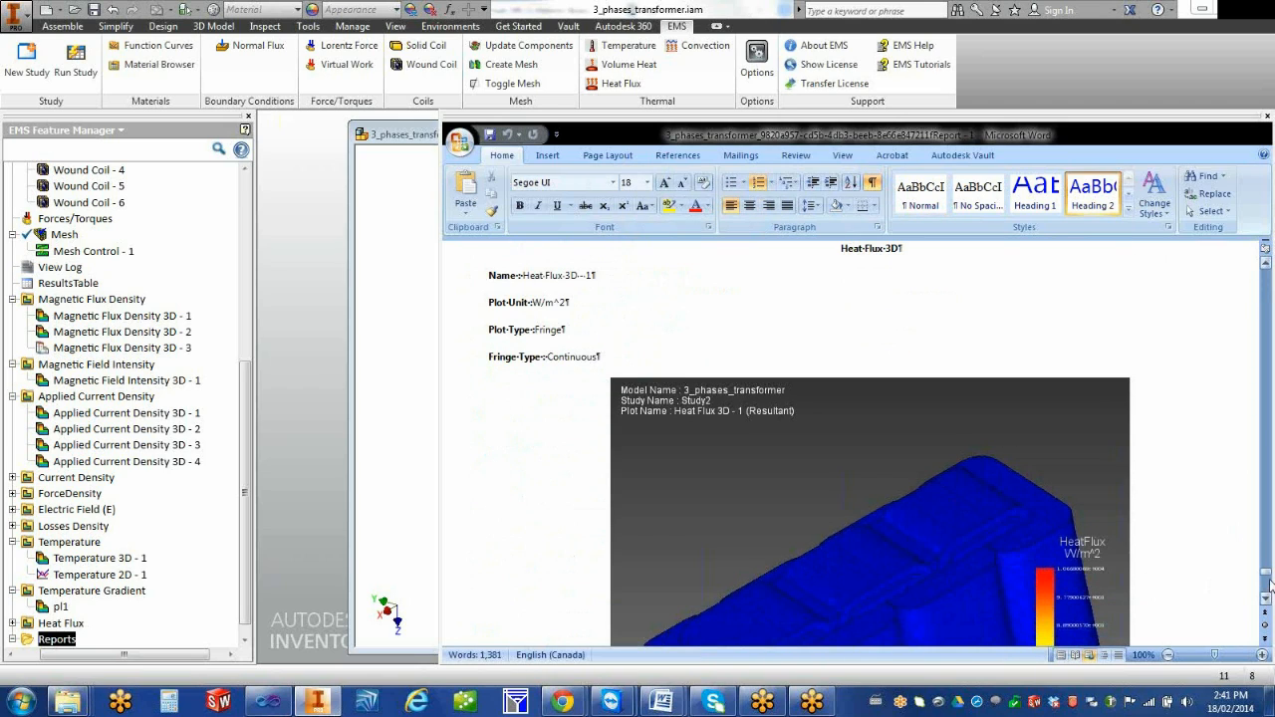
scroll(1190, 546, down, 2)
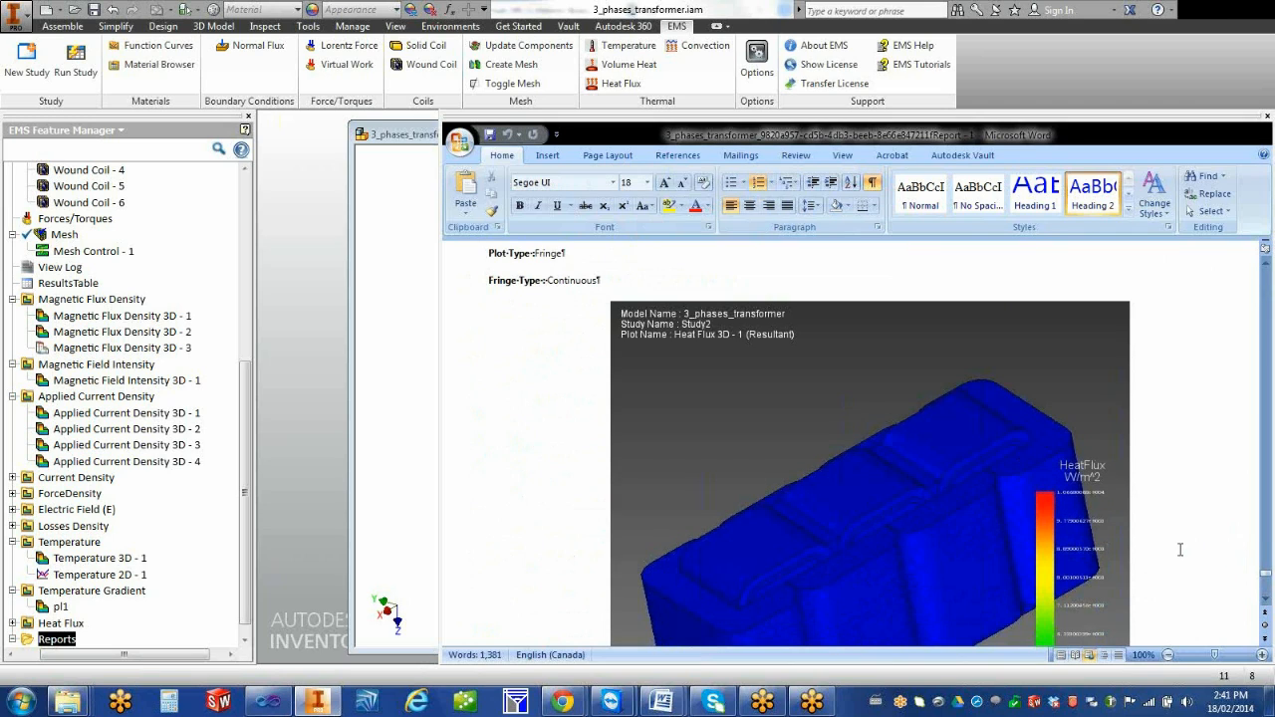
Return to the report's start and examine its results sections from Magnetic Flux Density through Applied Current Density to Electric Field
drag(1267, 579, 1272, 382)
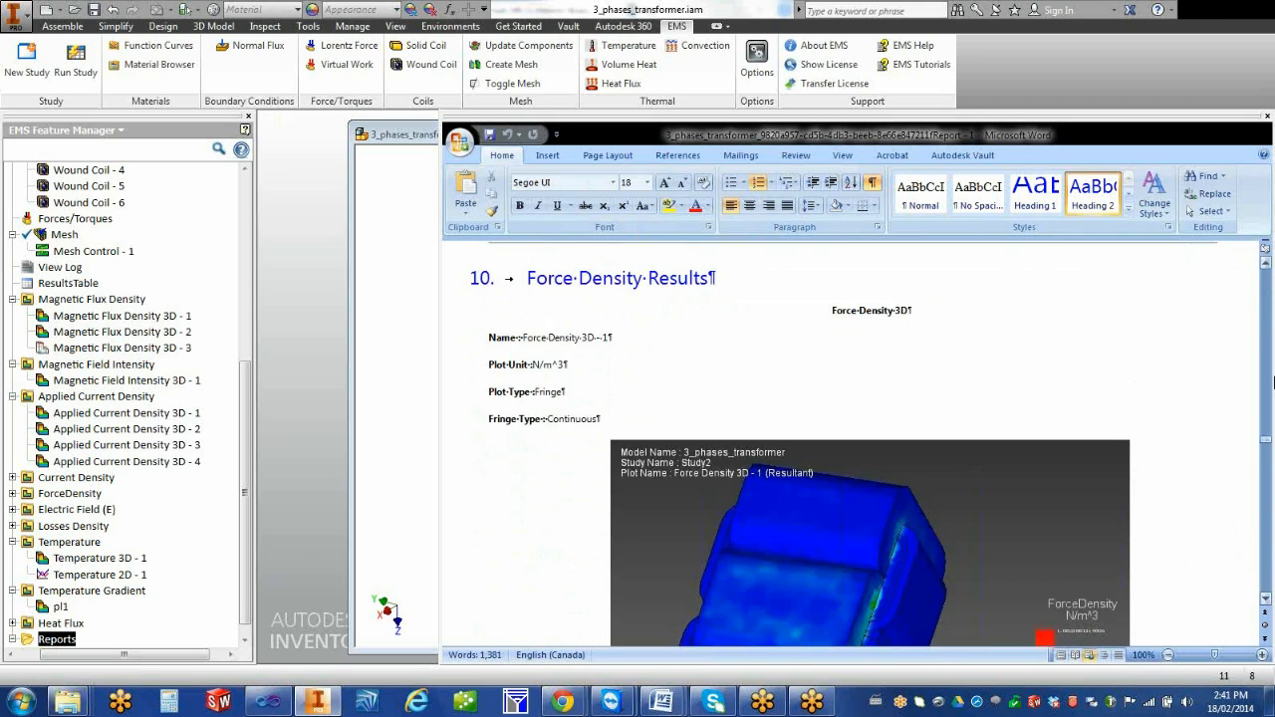
key(ctrl+Home)
scroll(1047, 449, down, 12)
scroll(1044, 453, down, 20)
scroll(1046, 500, down, 8)
scroll(1044, 506, down, 9)
scroll(1044, 511, down, 10)
scroll(1040, 511, down, 10)
scroll(1044, 504, down, 10)
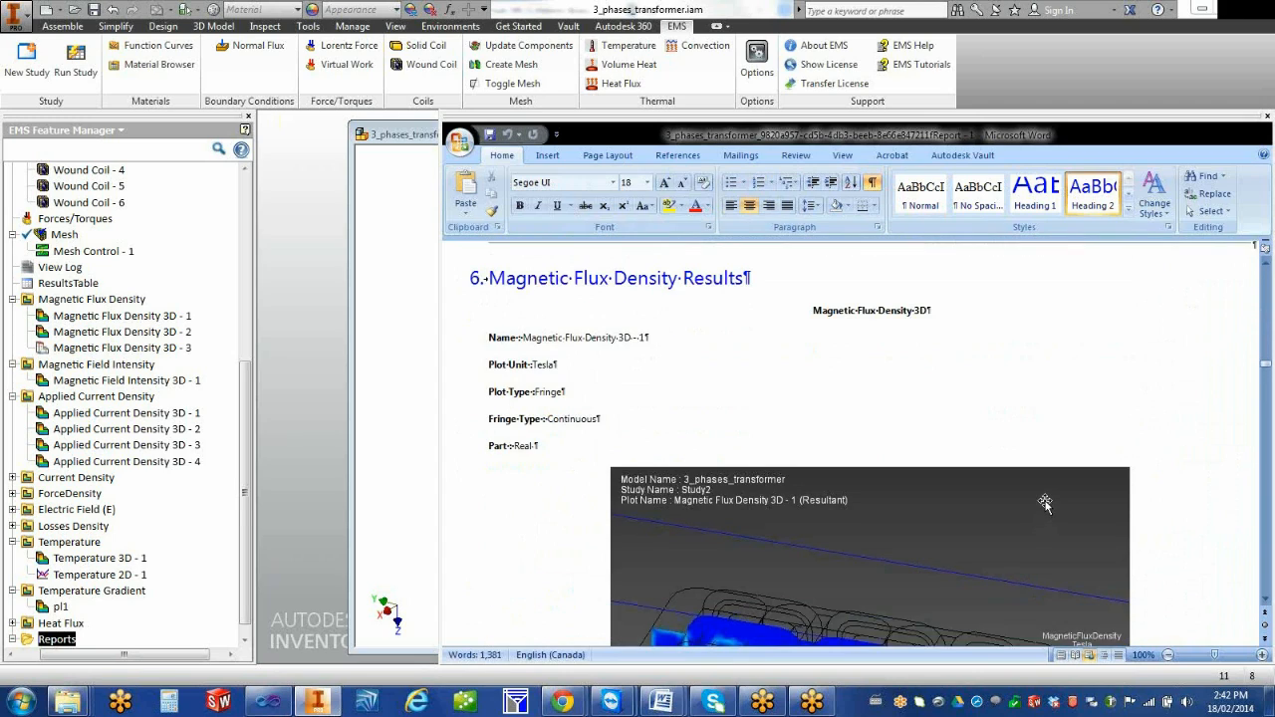
scroll(1044, 504, down, 10)
scroll(1043, 517, down, 10)
scroll(1042, 517, down, 10)
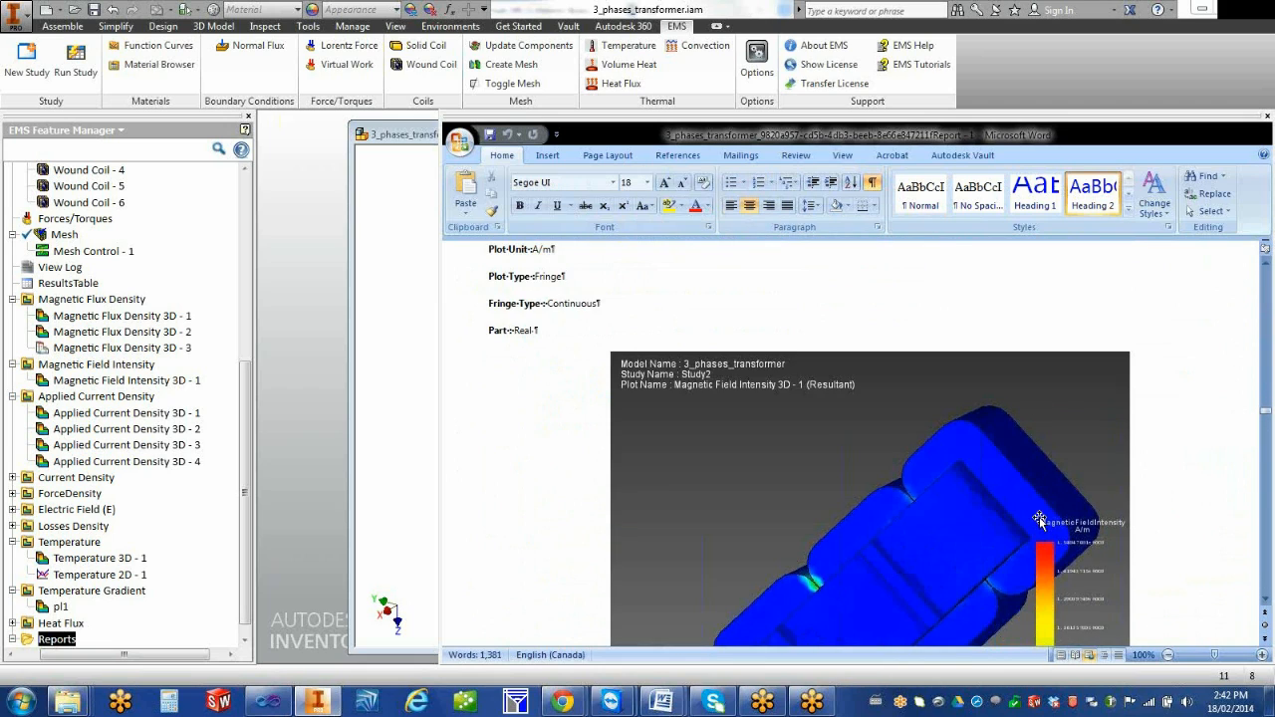
scroll(1039, 520, down, 10)
scroll(1037, 522, down, 10)
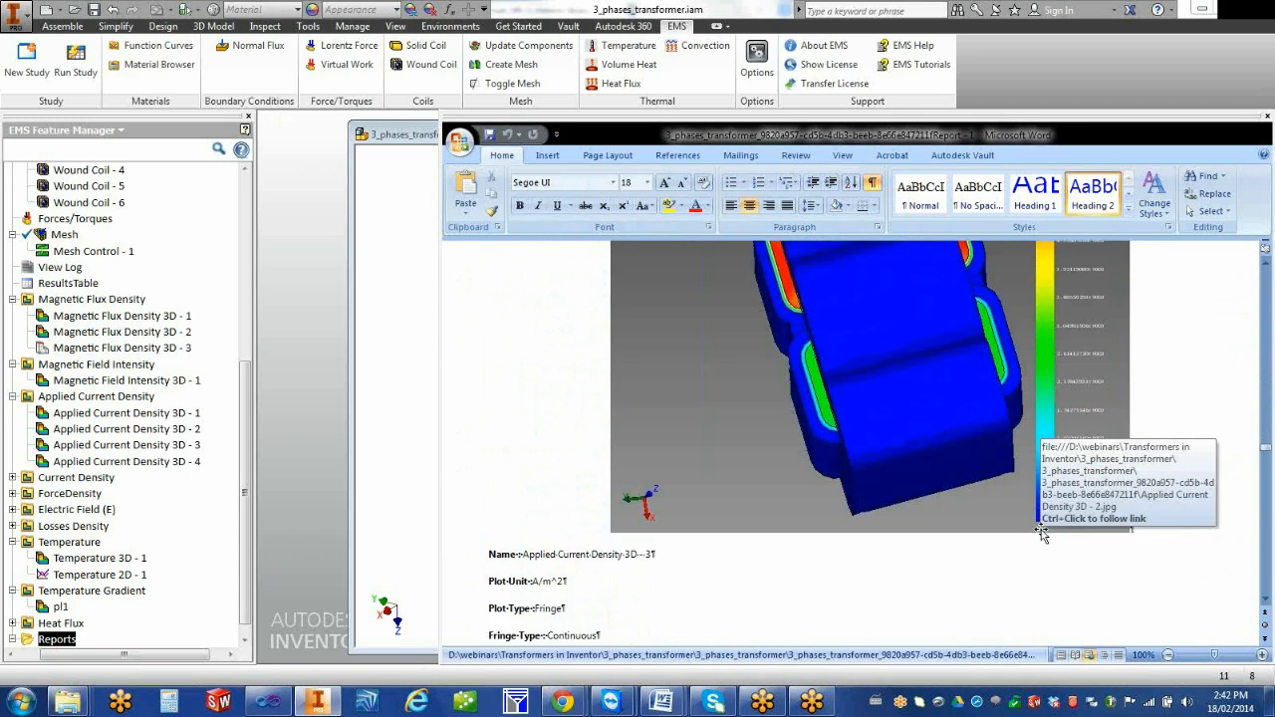
scroll(1041, 533, down, 5)
drag(1265, 456, 1263, 512)
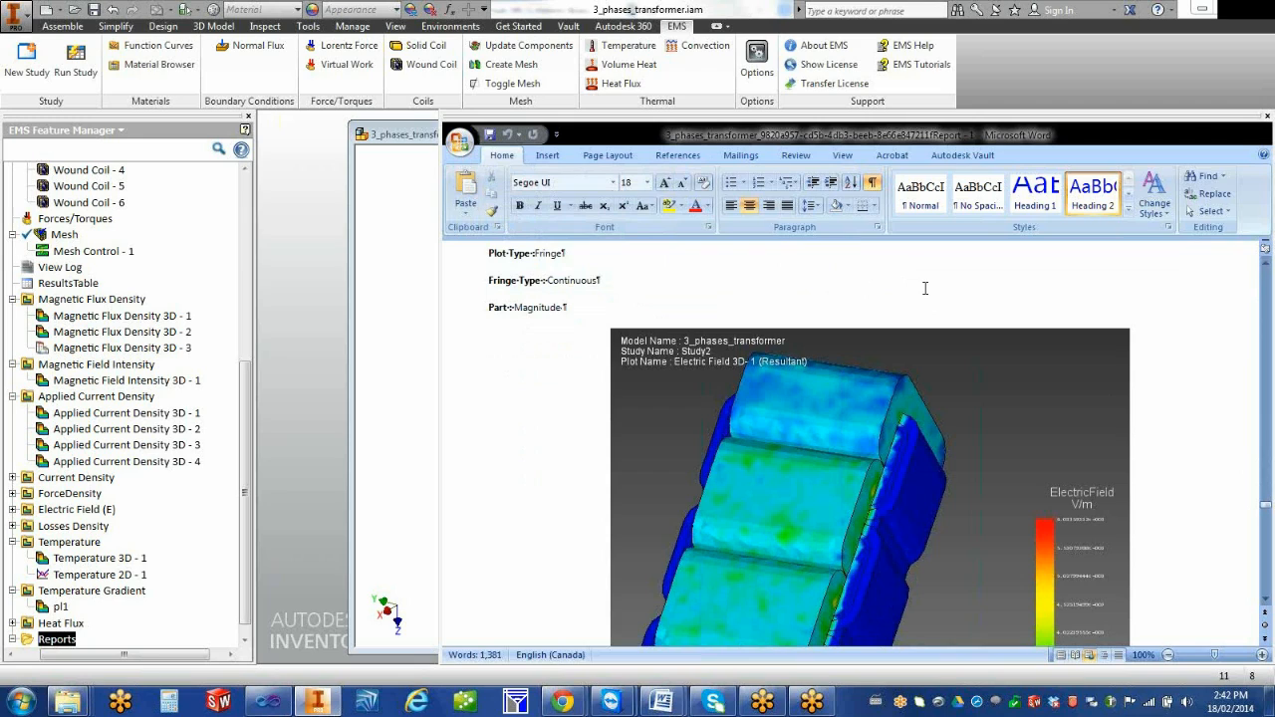
Switch back to Inventor, review Study2's tree from Reports up to Solids, and collapse the Solids branch
click(661, 120)
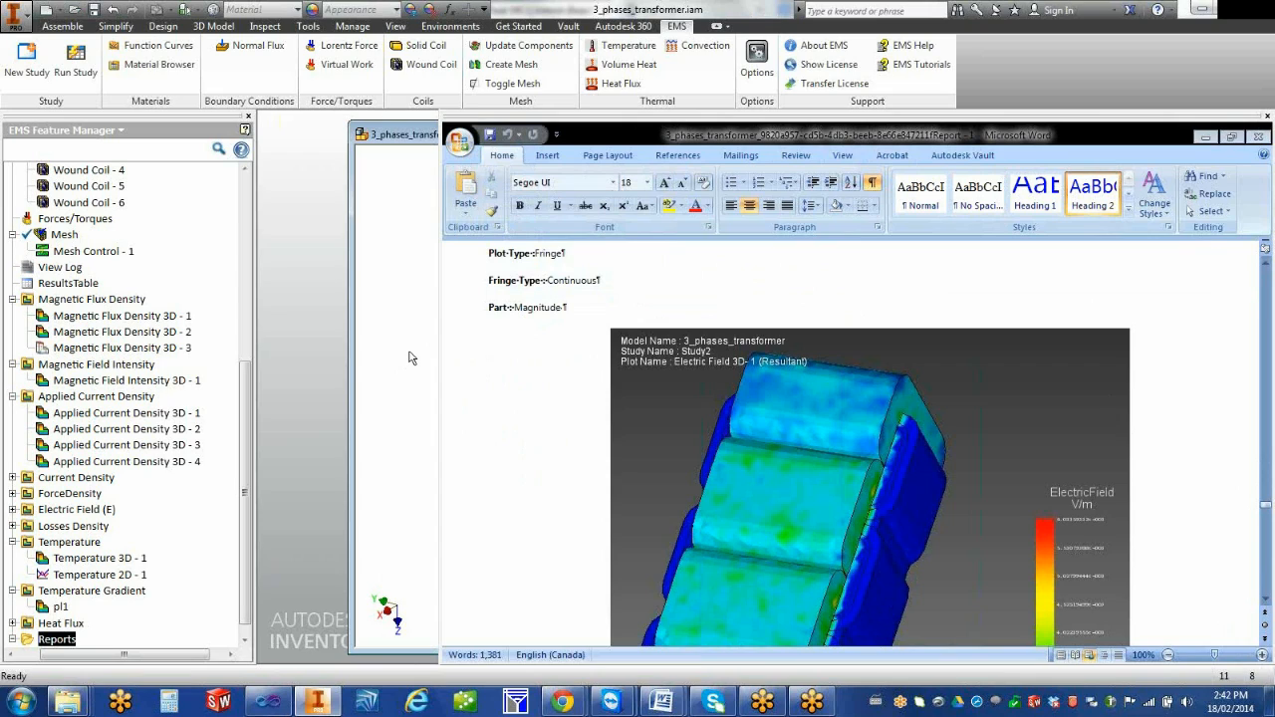
drag(242, 466, 249, 507)
drag(117, 657, 52, 659)
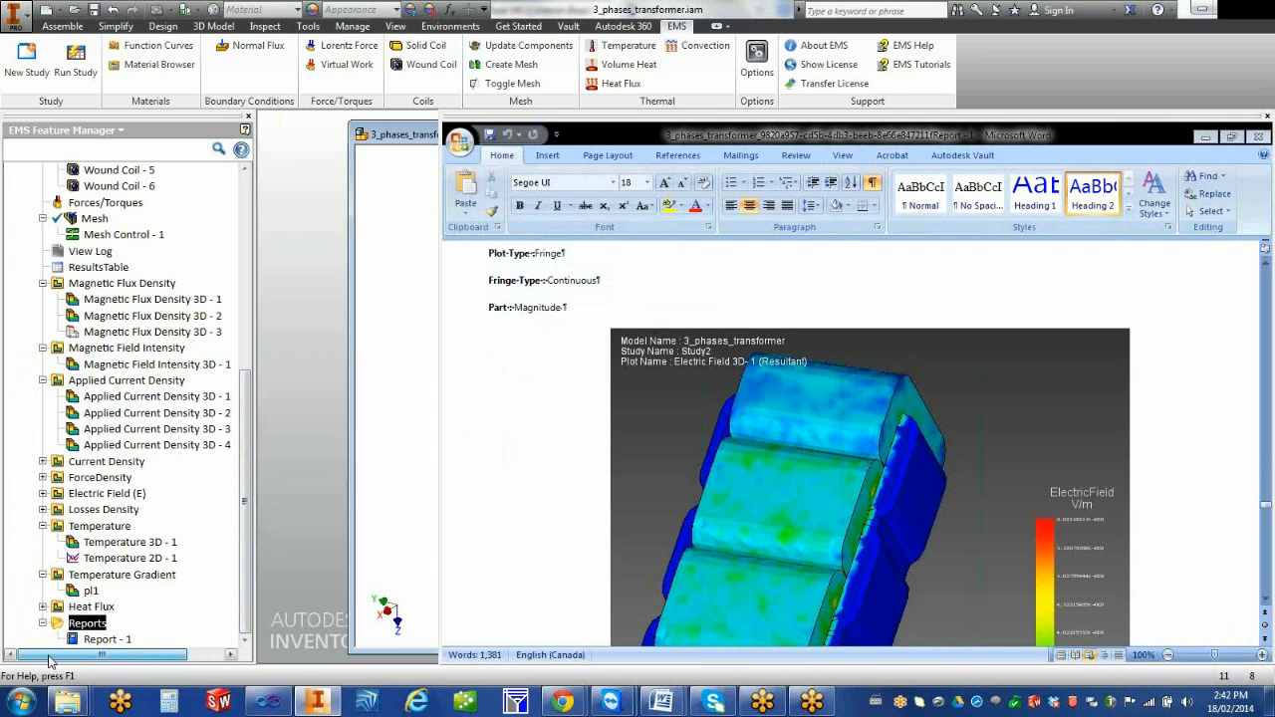
drag(245, 503, 295, 246)
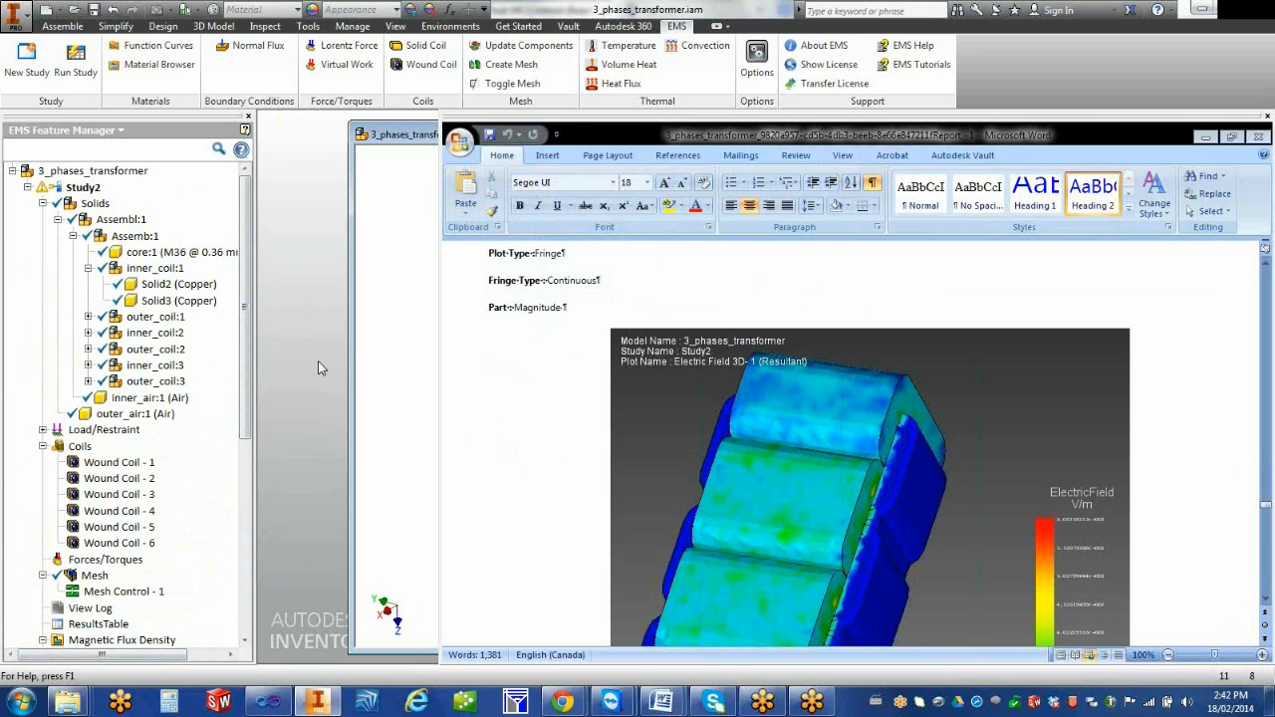
click(26, 189)
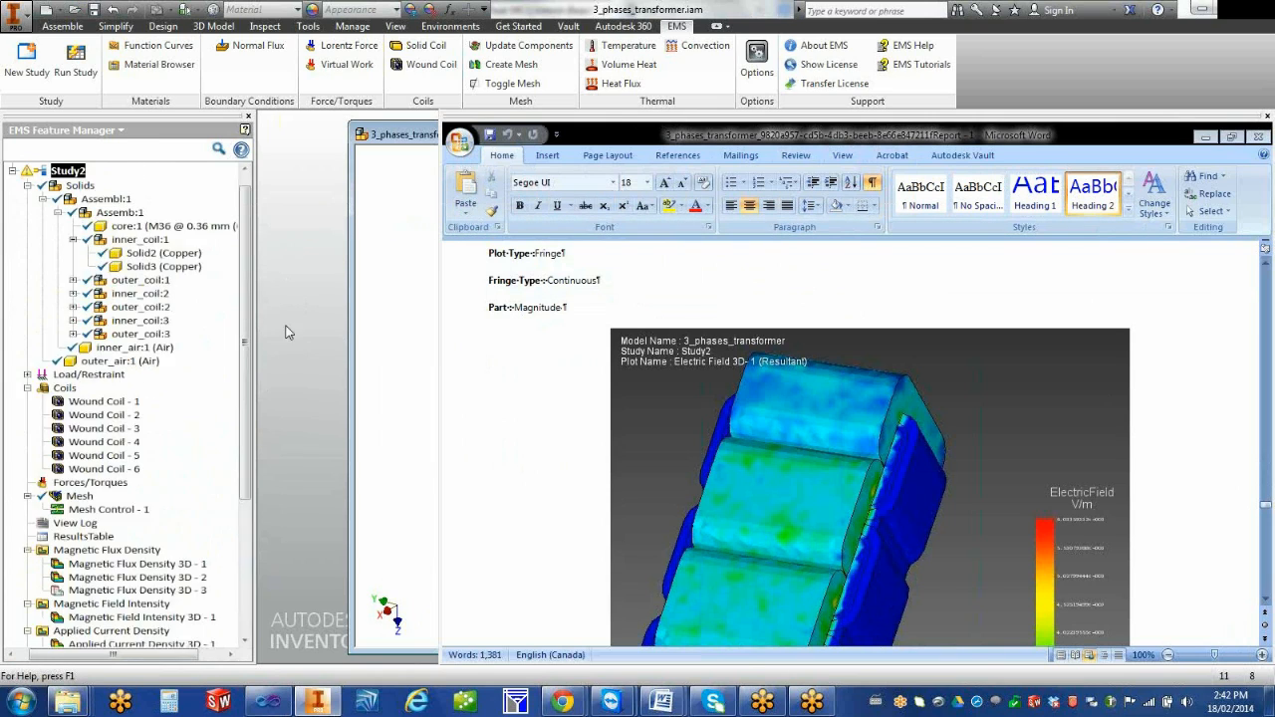
click(28, 187)
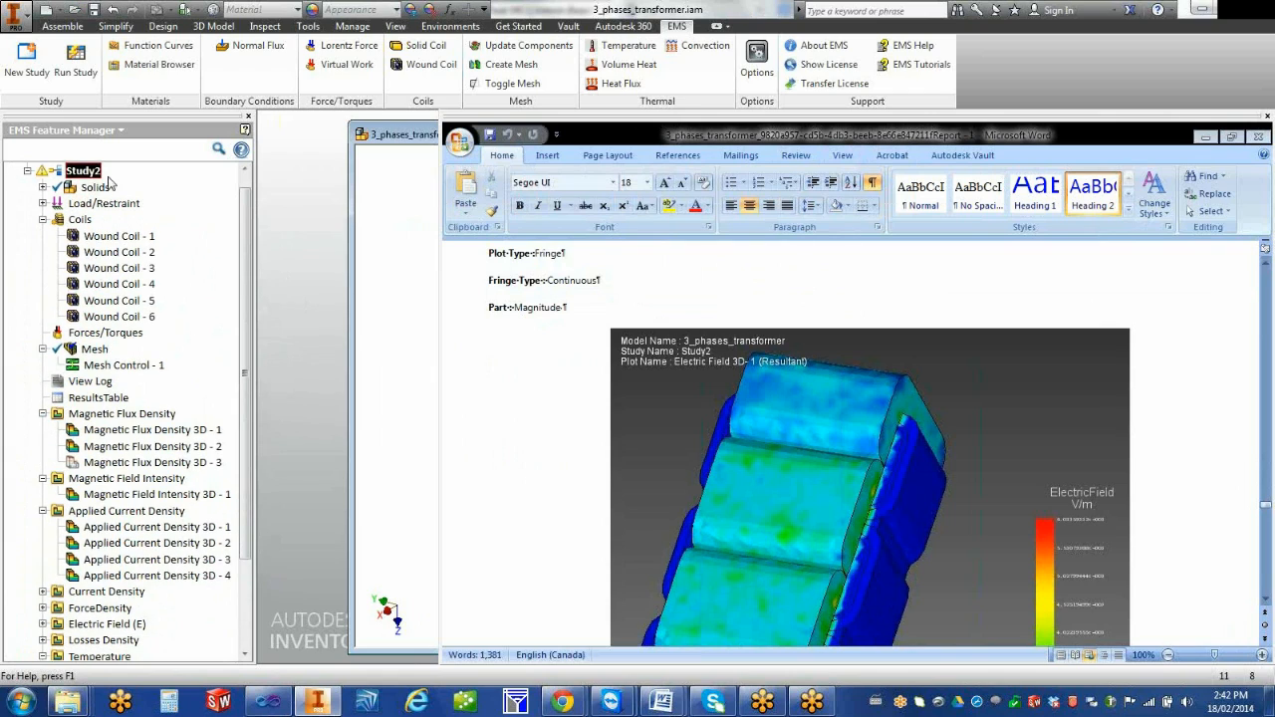
Duplicate Study2 within 3_phases_transformer and name the copy Stud4
drag(243, 296, 256, 228)
mouse_move(85, 194)
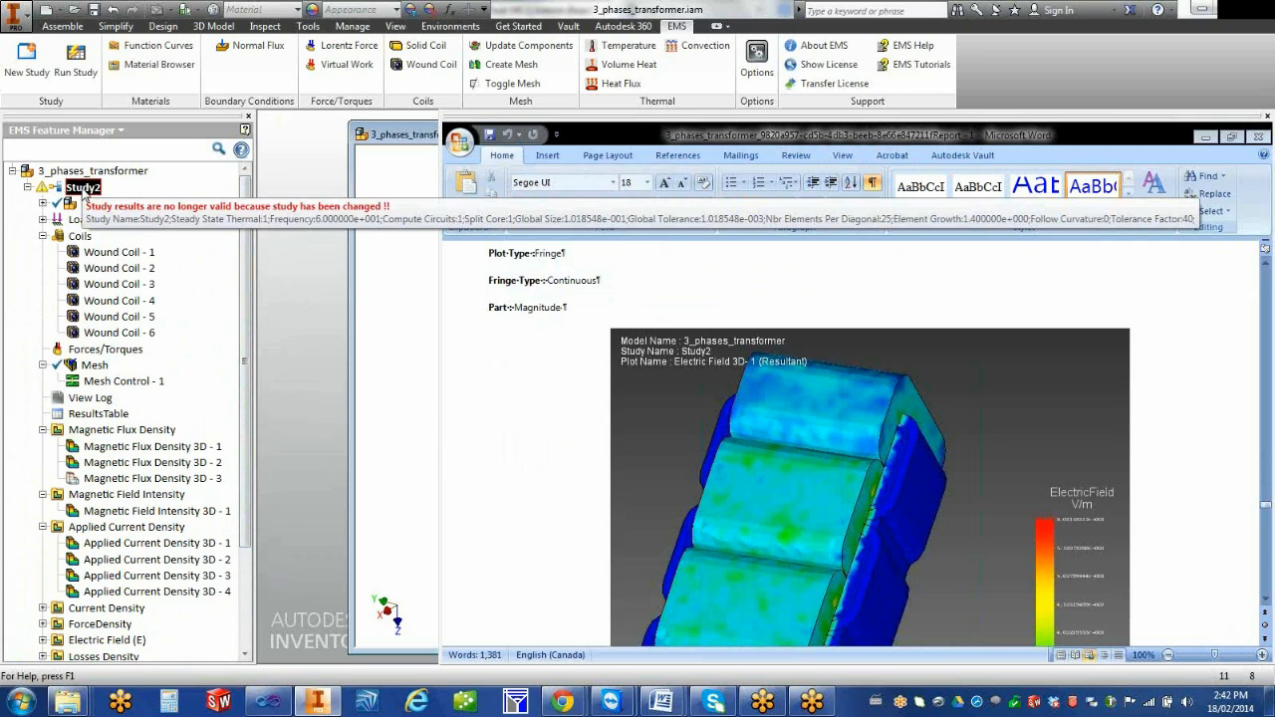
double_click(84, 192)
click(443, 248)
drag(443, 248, 436, 248)
text(2)
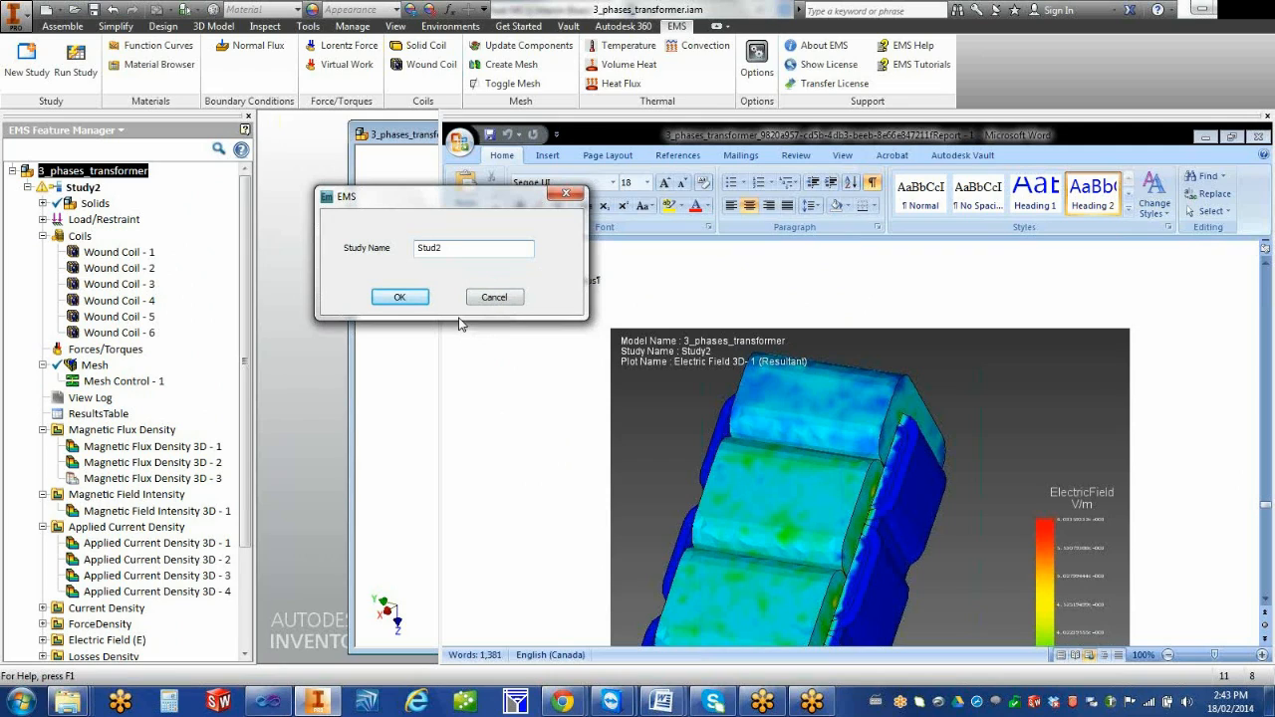
drag(444, 248, 436, 247)
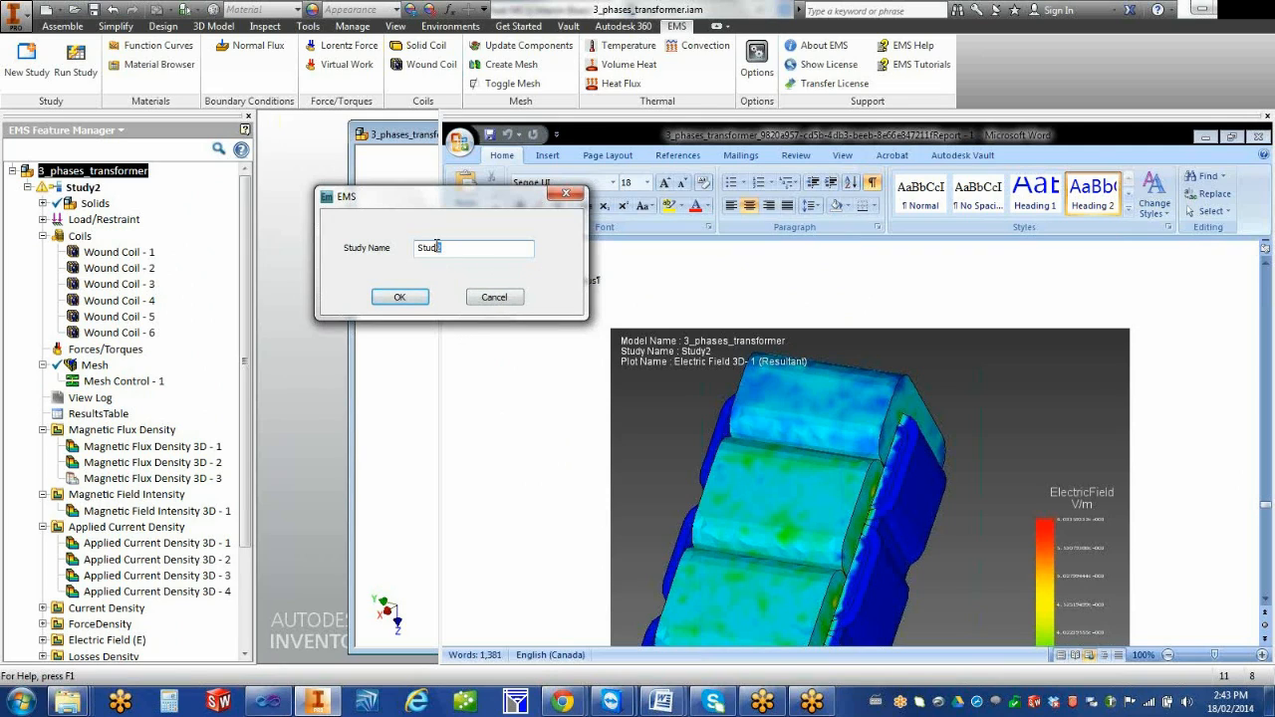
click(419, 298)
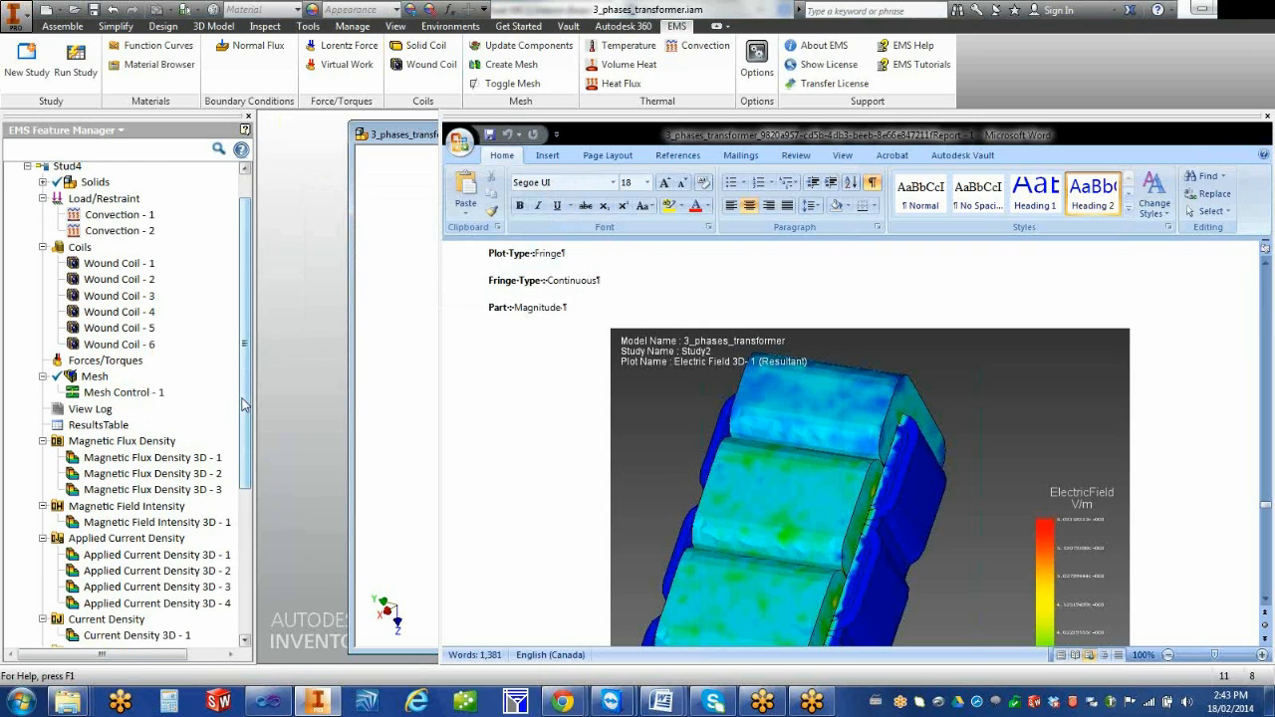
Review the copied study's loads, coils and result folders, and look at the 2D plot settings for its Current Density without creating a plot
scroll(243, 403, up, 1)
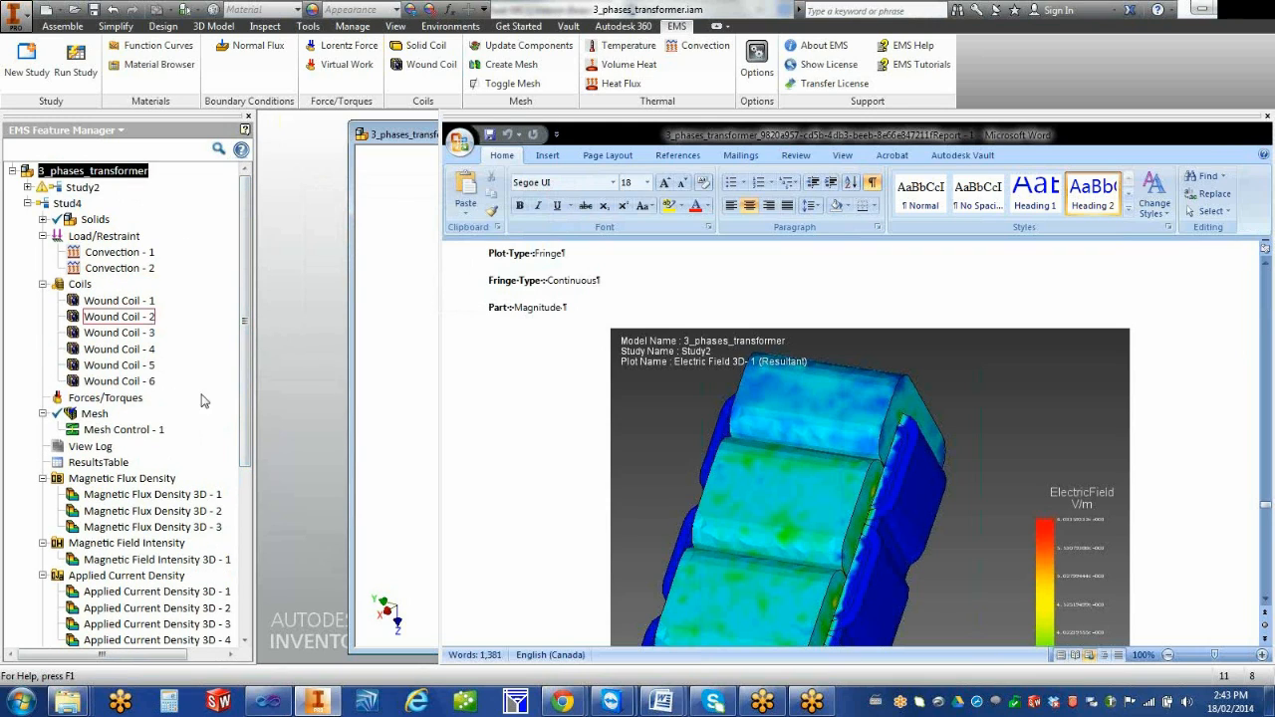
drag(247, 425, 251, 318)
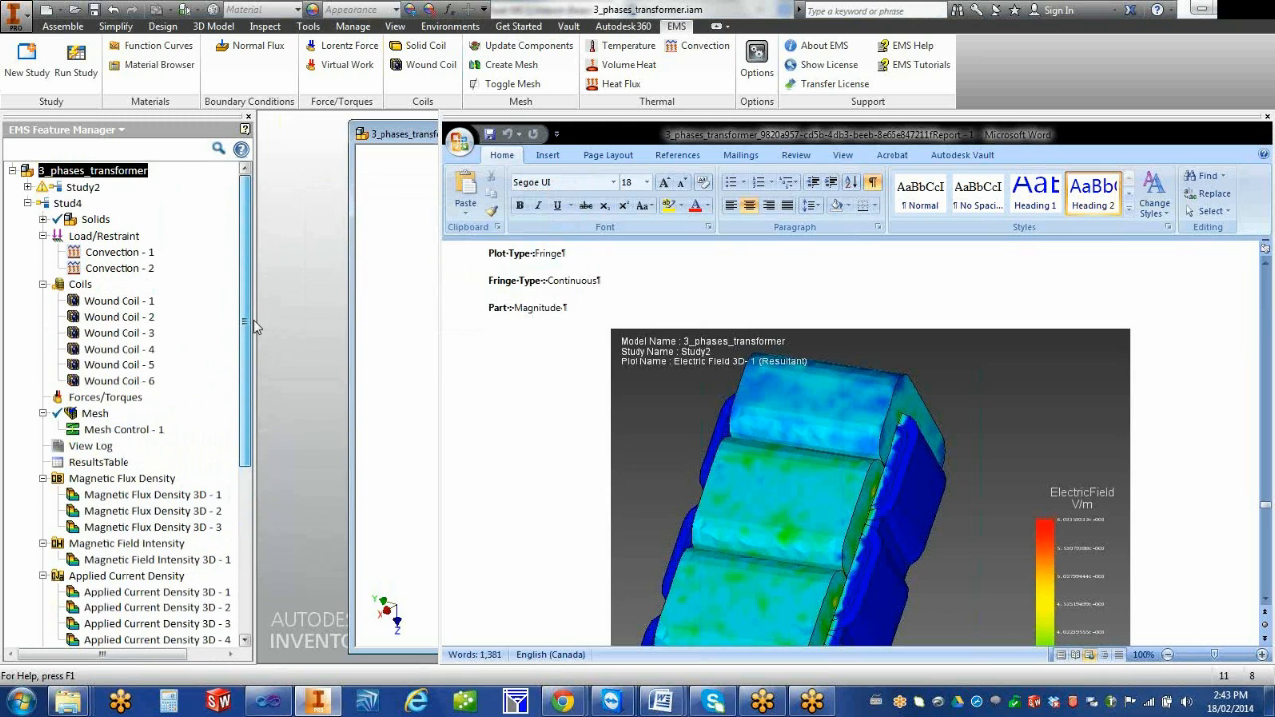
drag(244, 385, 240, 514)
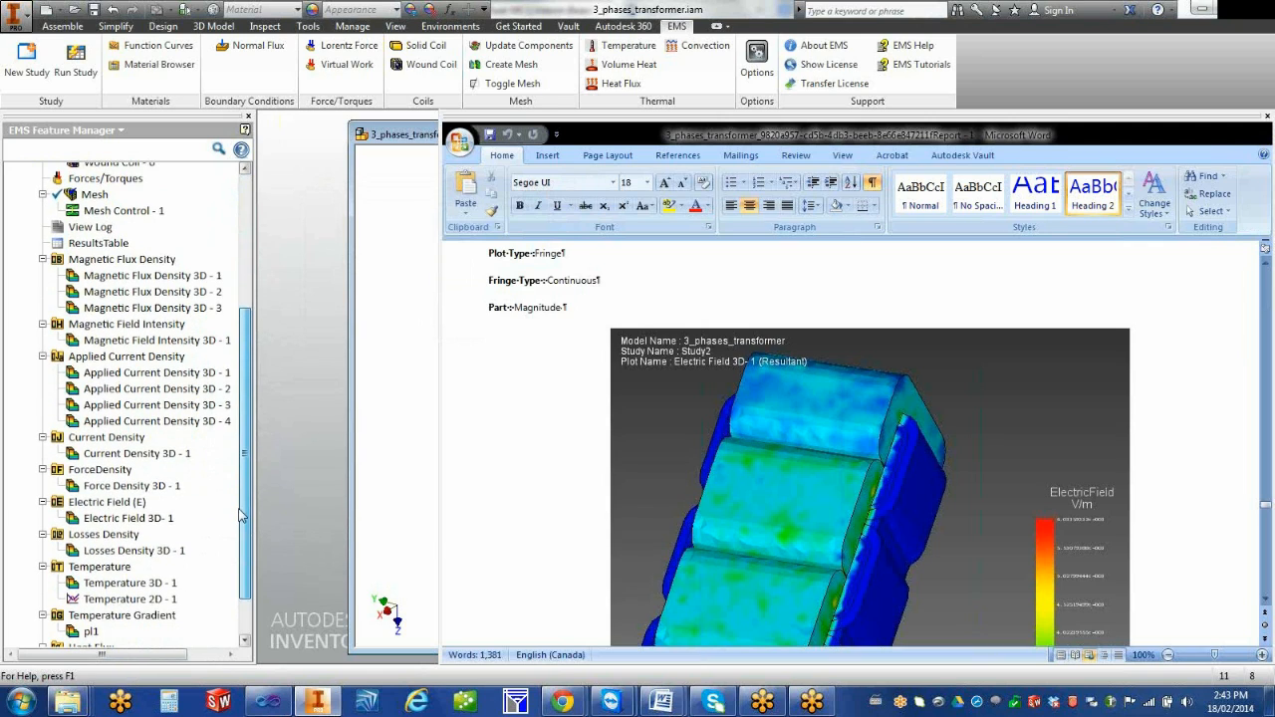
click(136, 445)
right_click(97, 445)
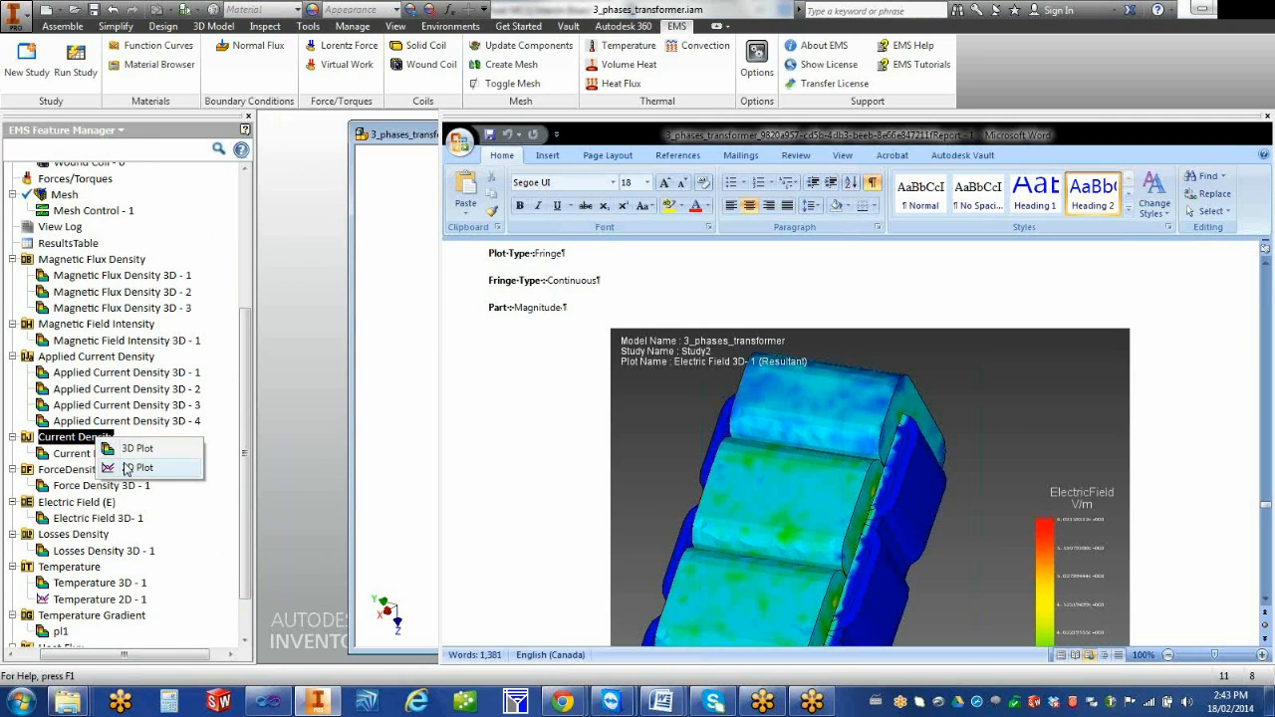
click(130, 468)
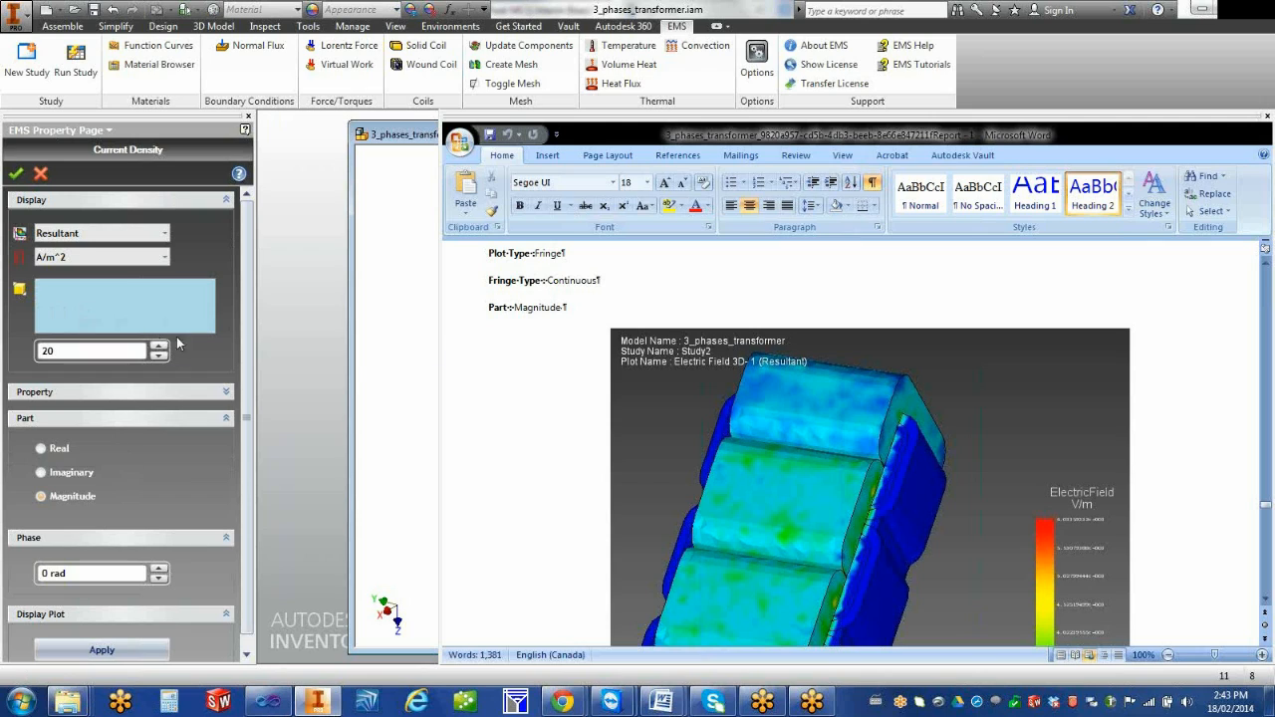
mouse_move(246, 352)
mouse_down()
mouse_move(246, 427)
mouse_move(256, 331)
mouse_up()
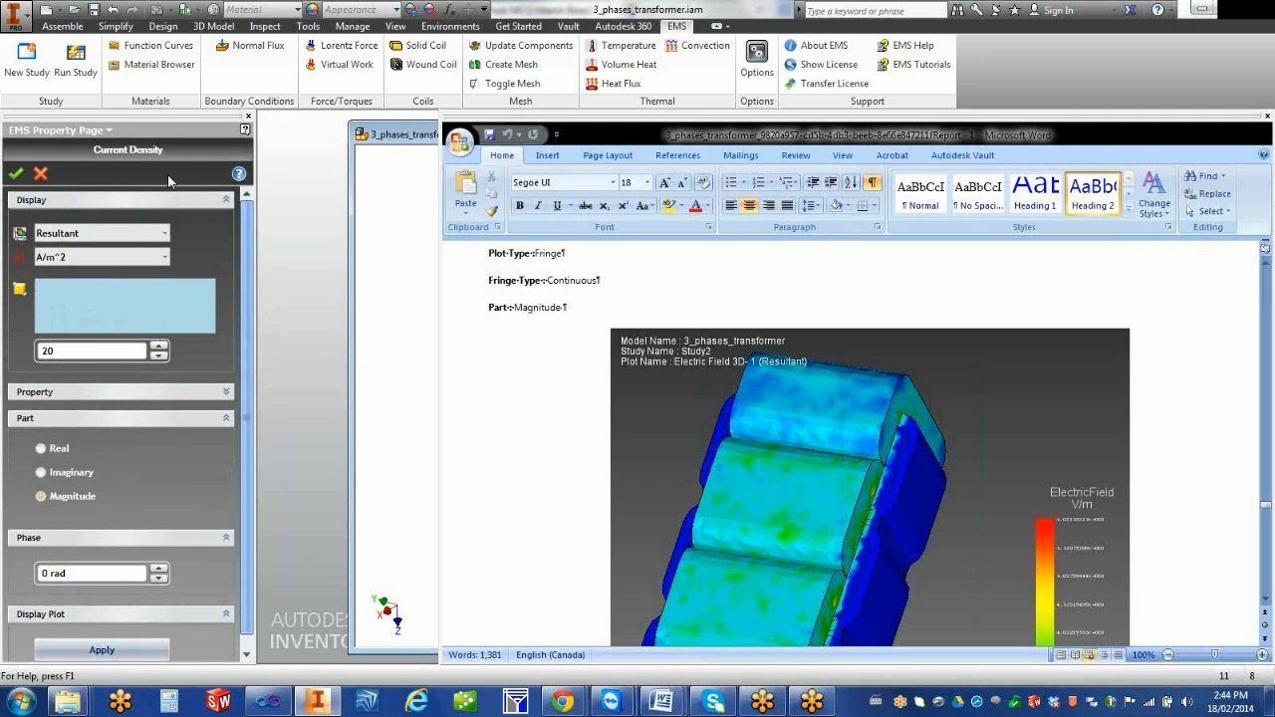
click(41, 175)
Look through the commands offered for the whole 3_phases_transformer model, including Compare Studies Results, and return to Stud4's result folders
mouse_move(242, 478)
mouse_down()
mouse_move(242, 562)
mouse_move(245, 369)
mouse_move(234, 500)
mouse_up()
scroll(234, 506, up, 6)
drag(173, 660, 150, 657)
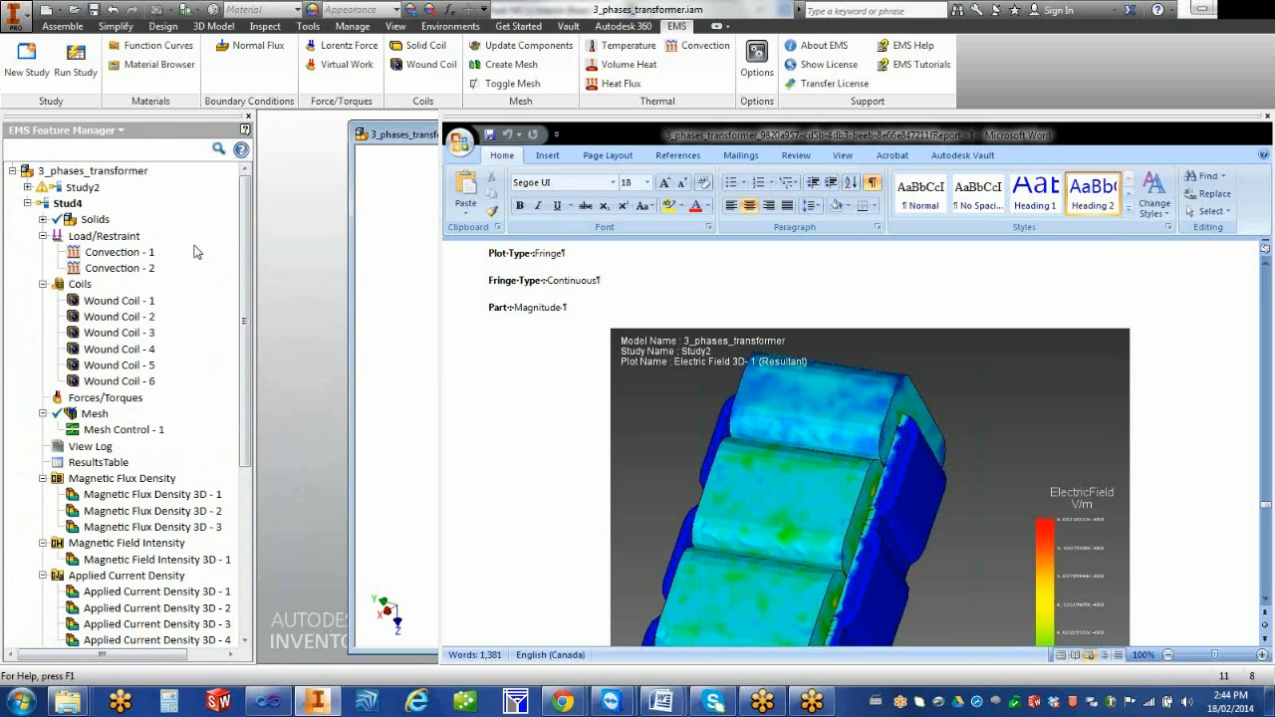
right_click(111, 177)
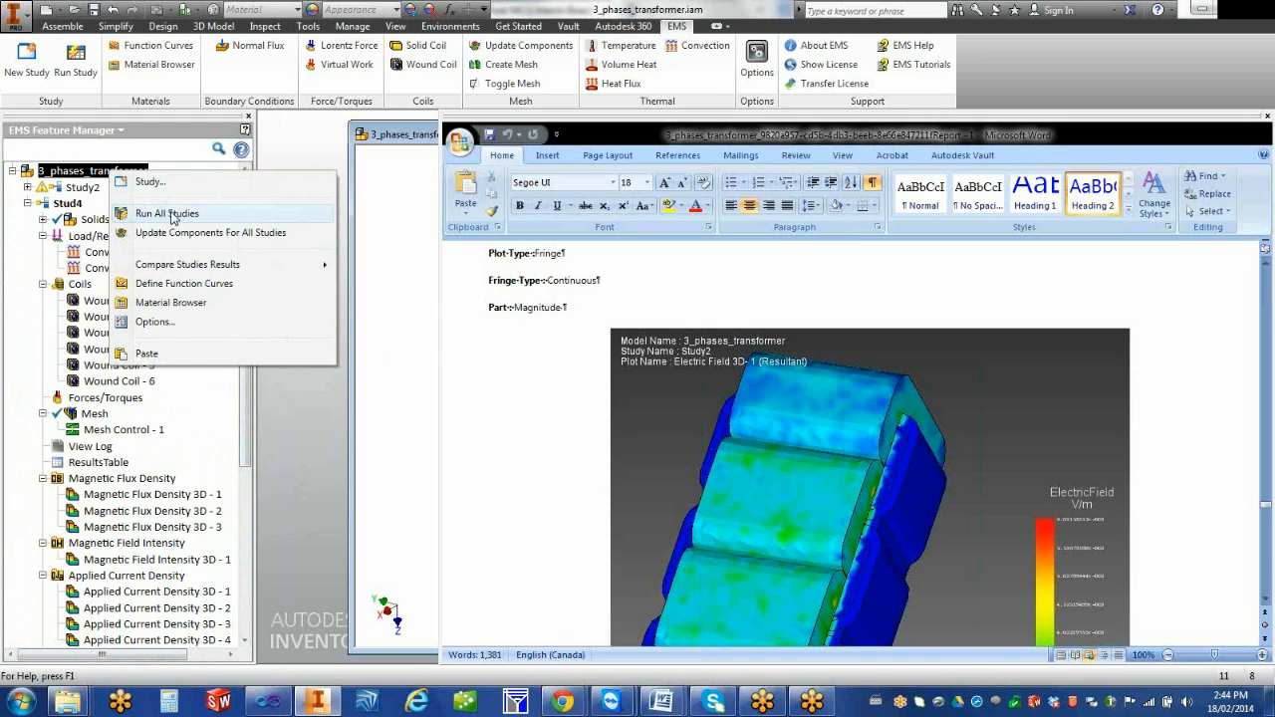
mouse_move(193, 269)
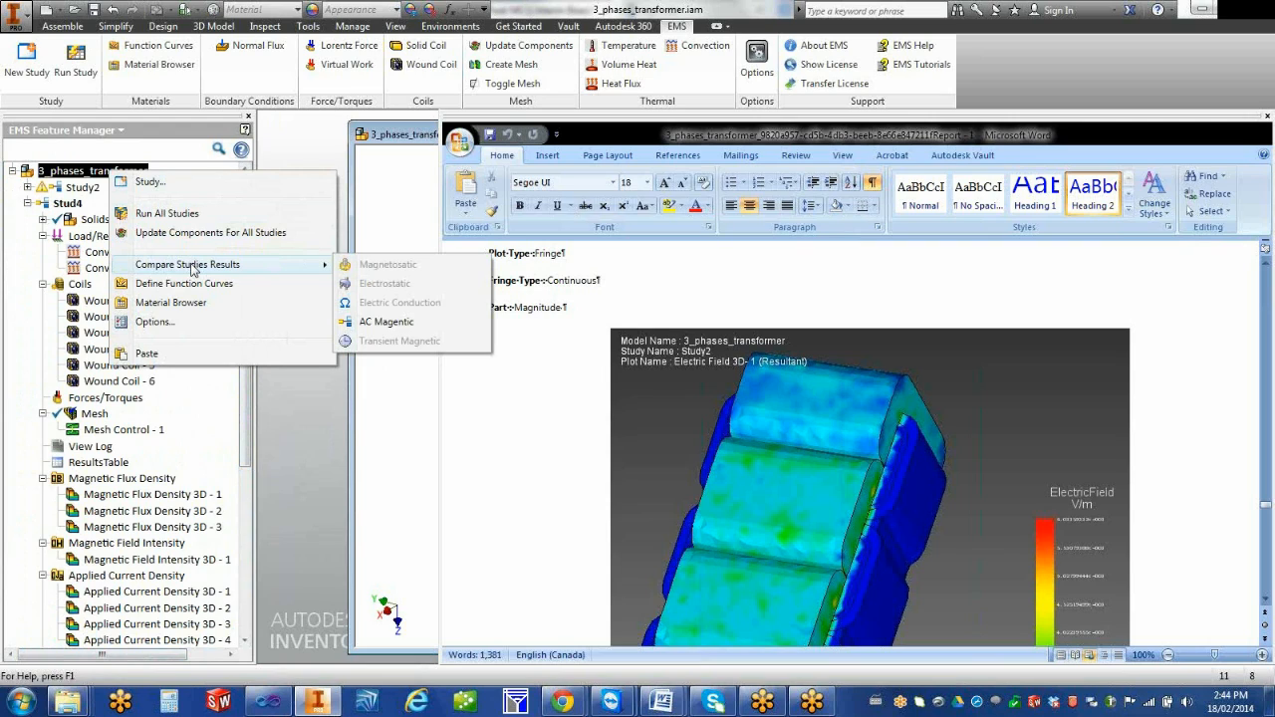
click(182, 151)
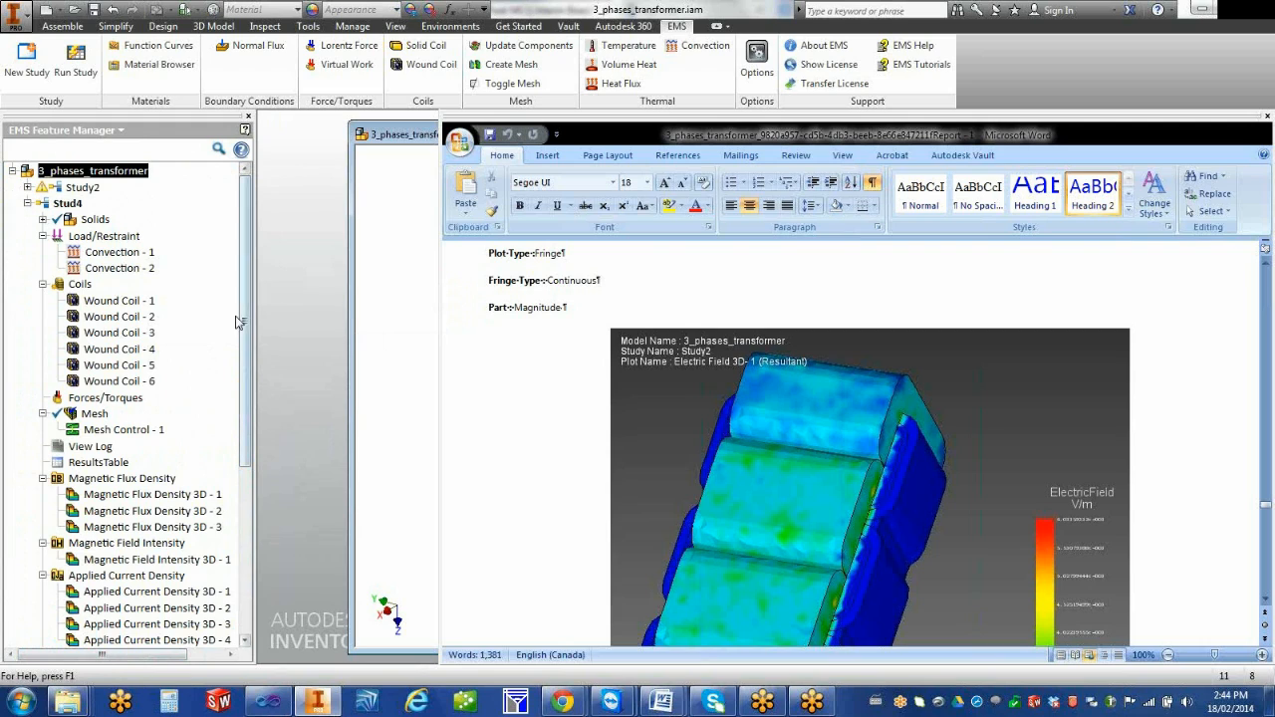
scroll(246, 360, down, 6)
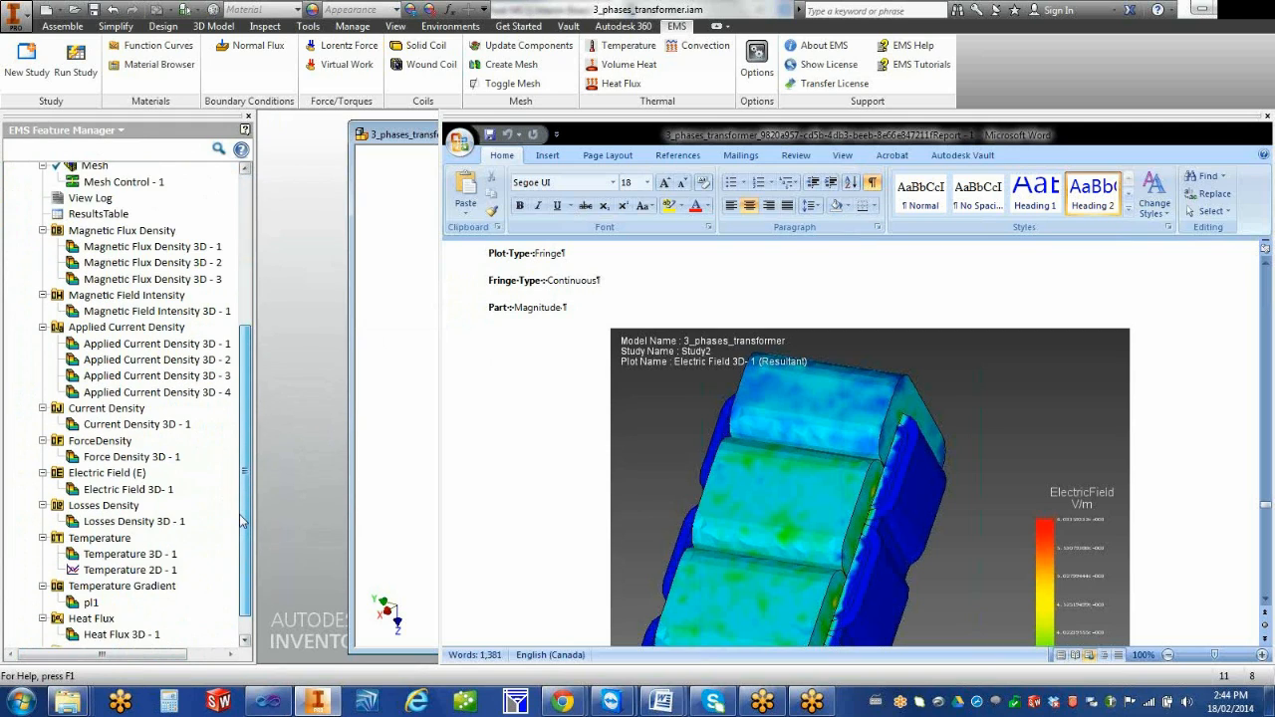